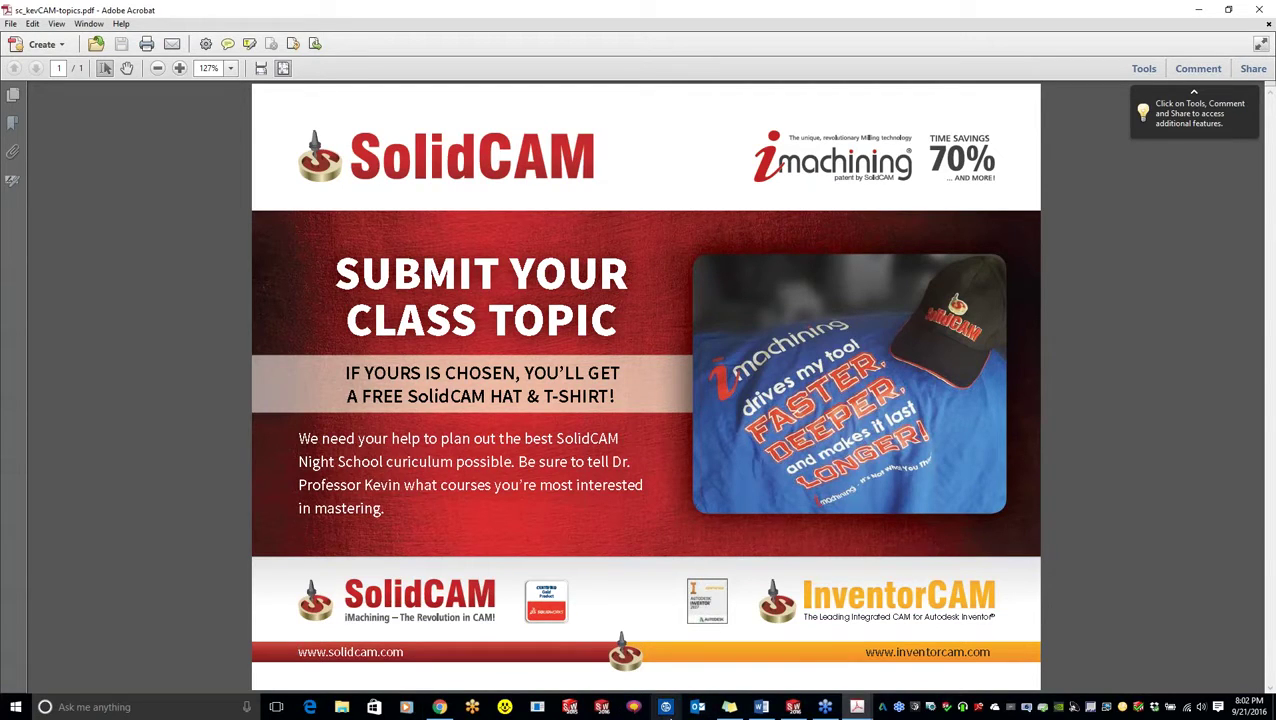
# Switch from the PDF flyer to the SolidCAM University YouTube channel and look through its uploaded videos
pyautogui.click(761, 707)
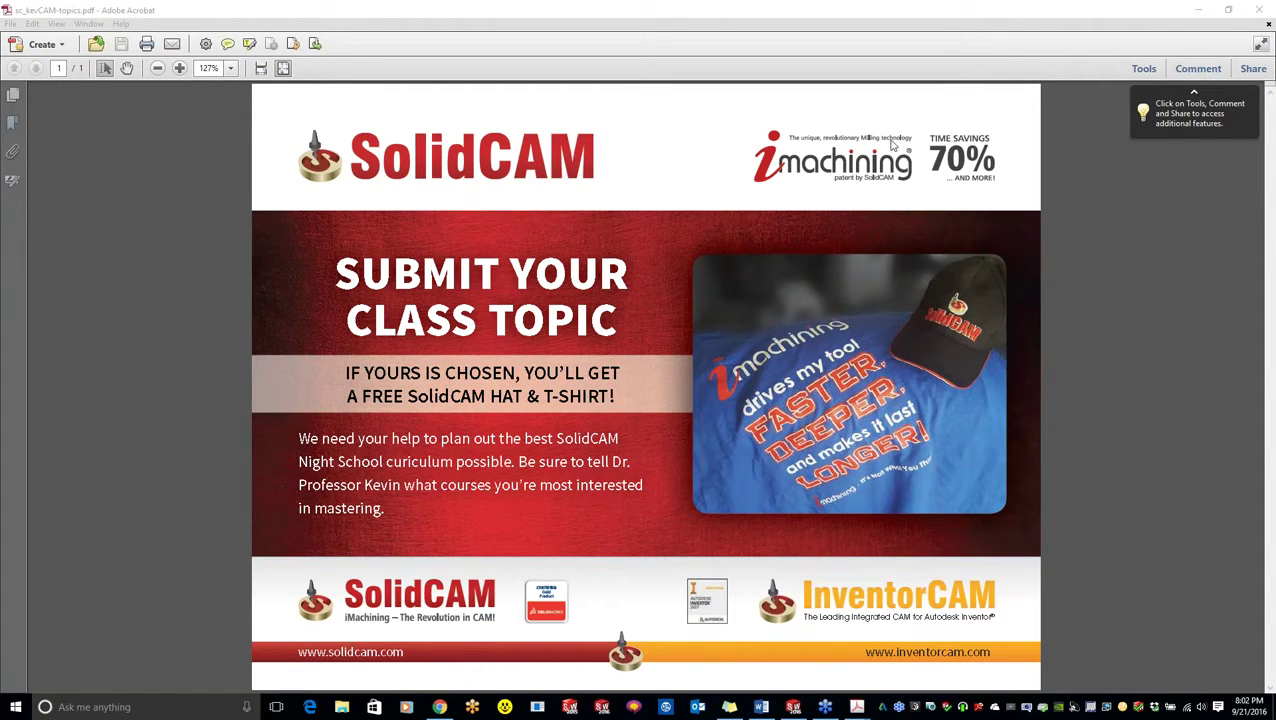
pyautogui.click(1198, 10)
pyautogui.click(1198, 10)
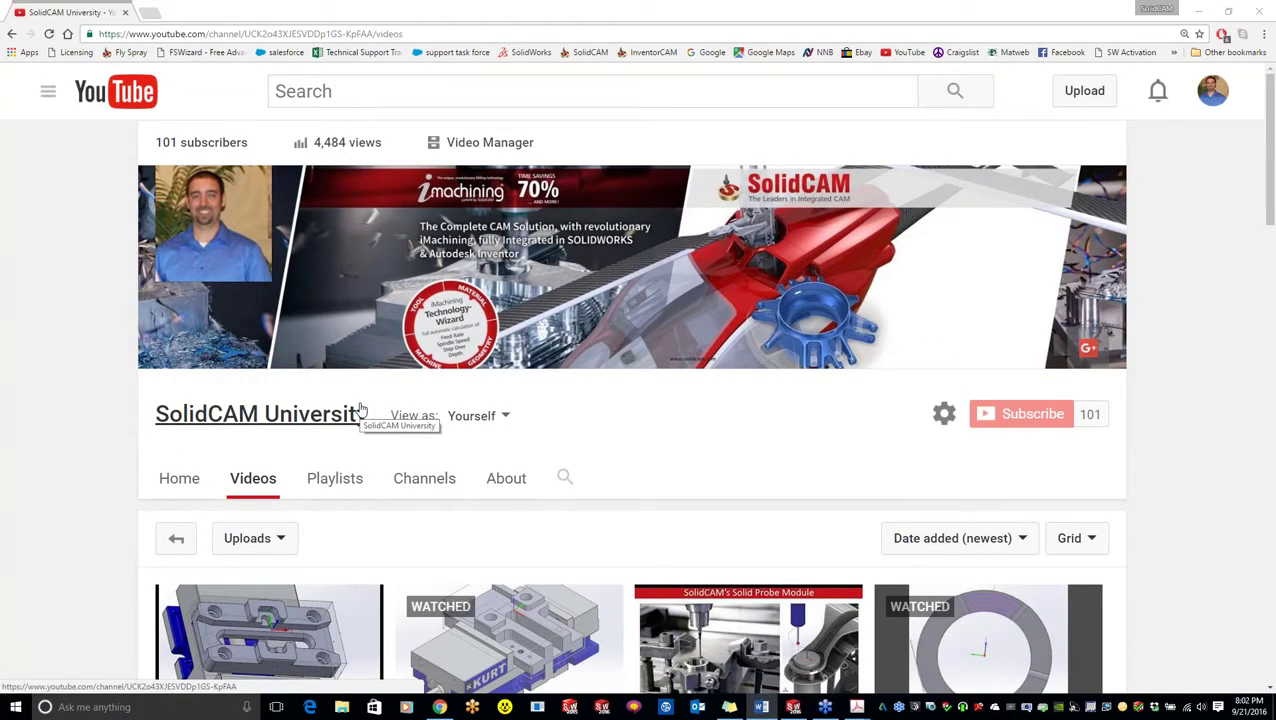
pyautogui.scroll(-4, 604, 432)
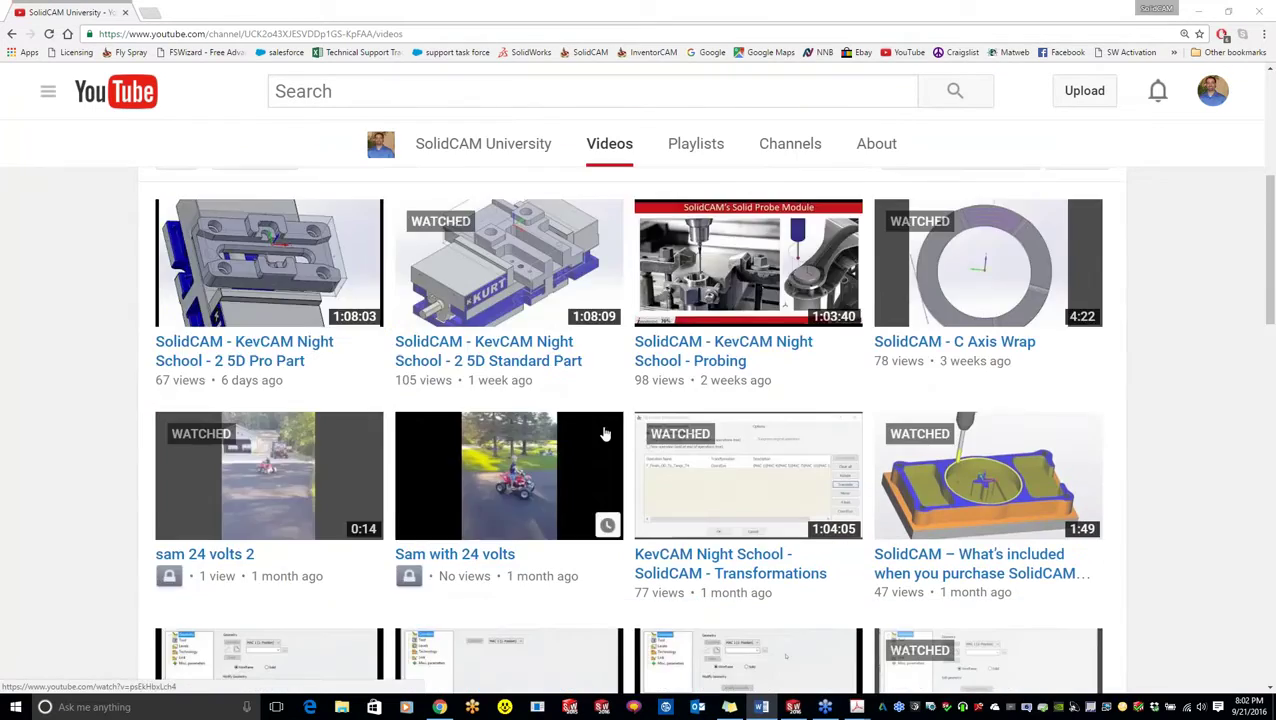
pyautogui.scroll(-9, 604, 432)
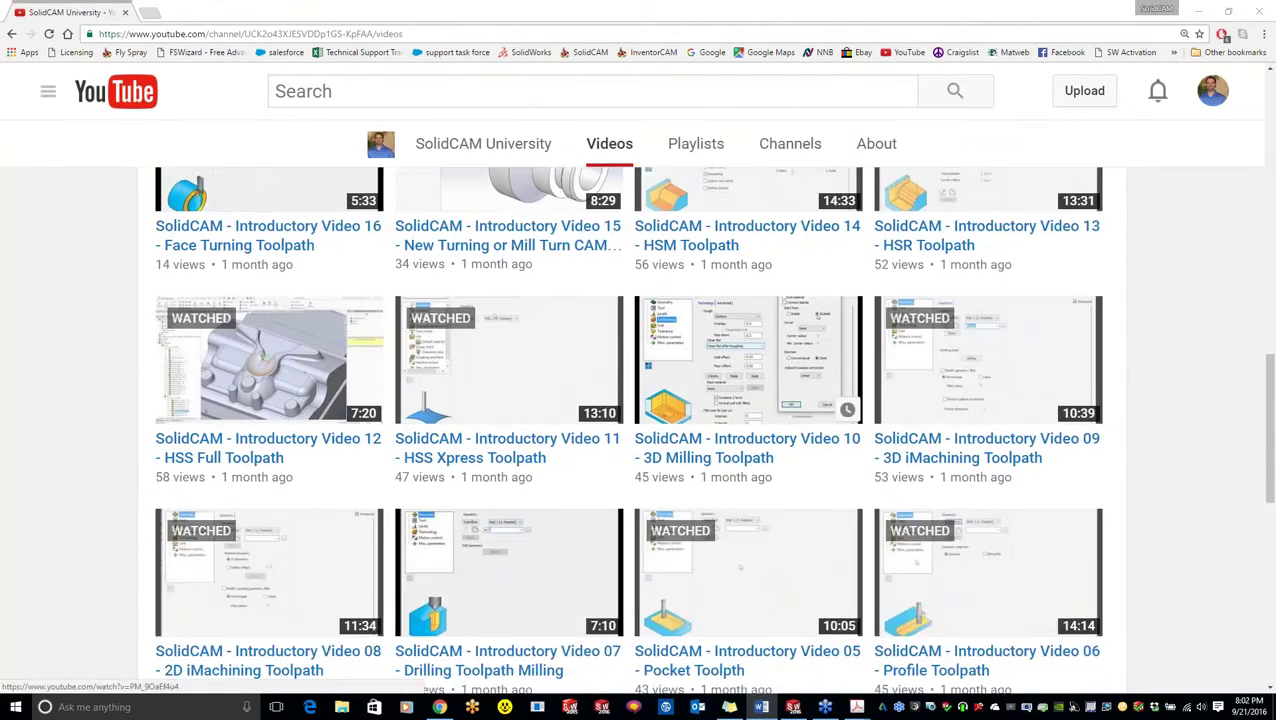
pyautogui.scroll(-3, 640, 430)
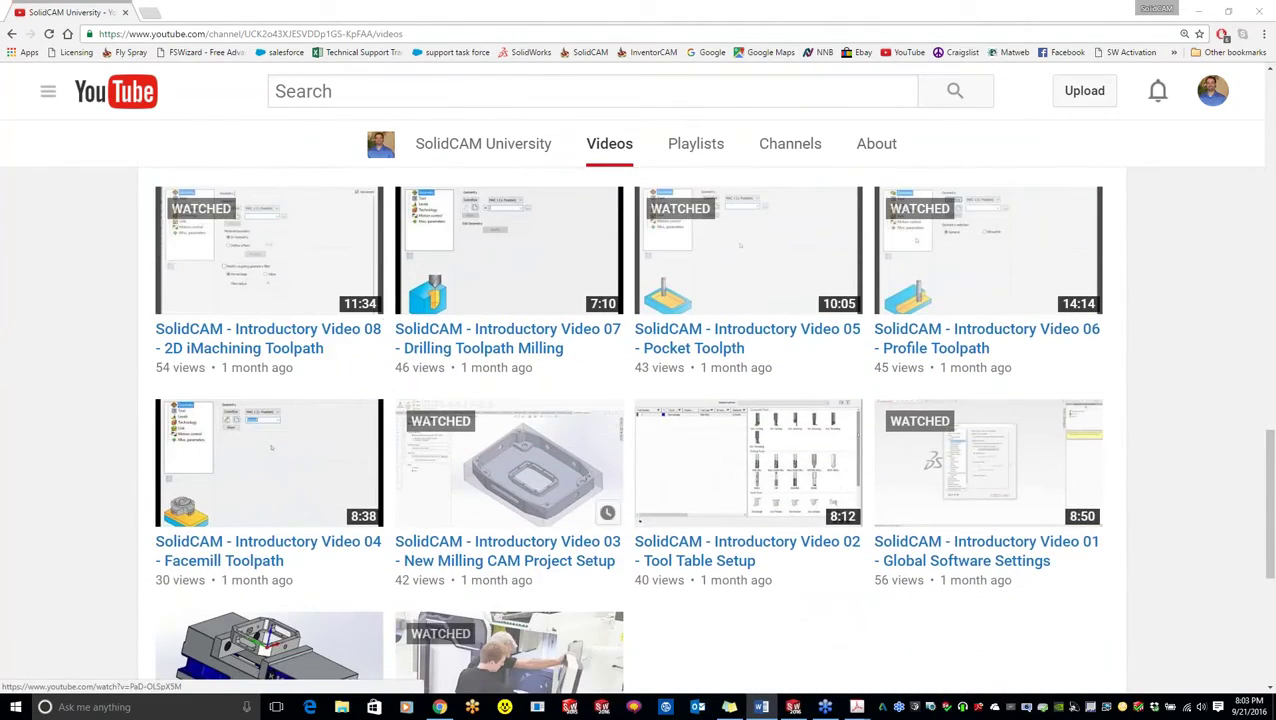
pyautogui.scroll(-1, 900, 544)
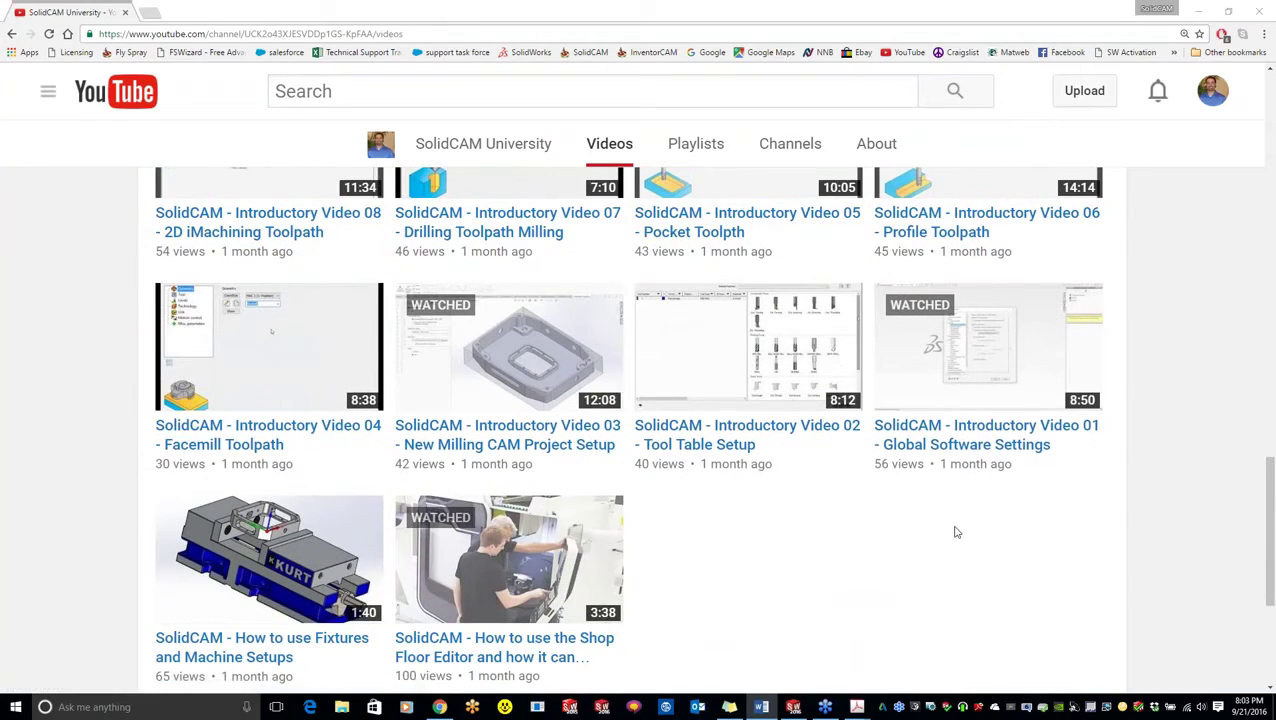
pyautogui.scroll(-1, 955, 528)
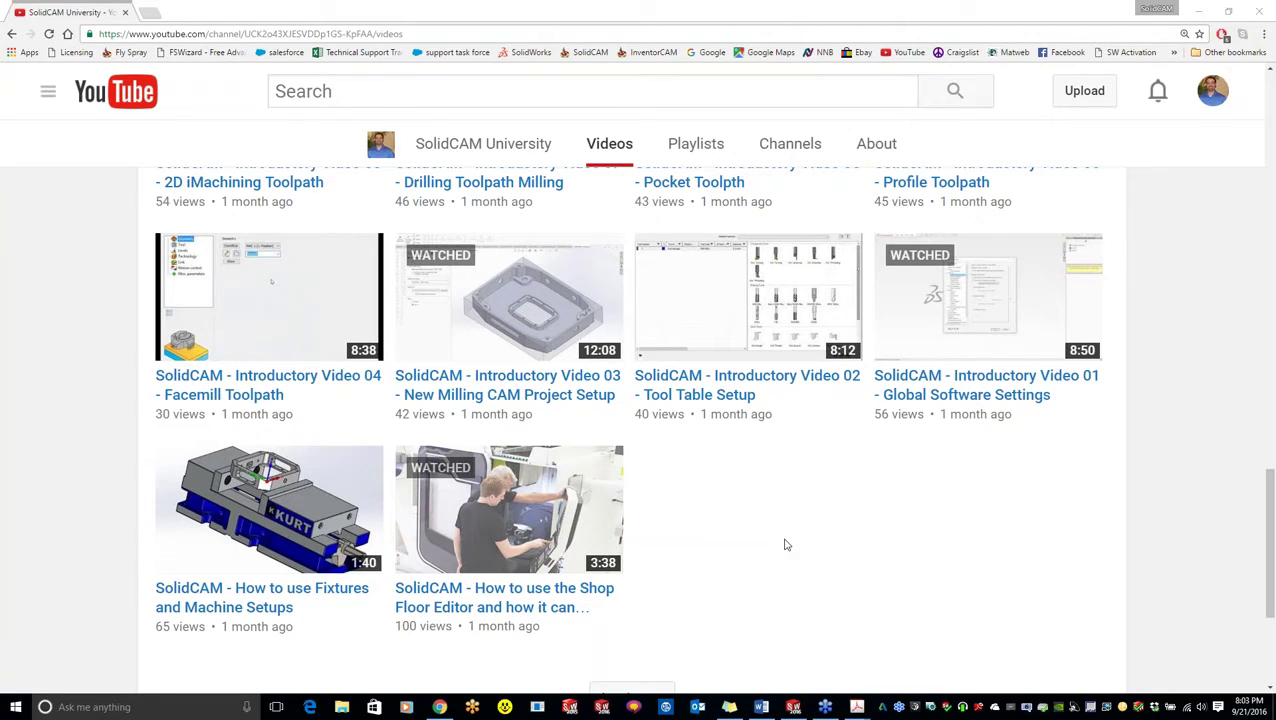
pyautogui.scroll(1, 852, 478)
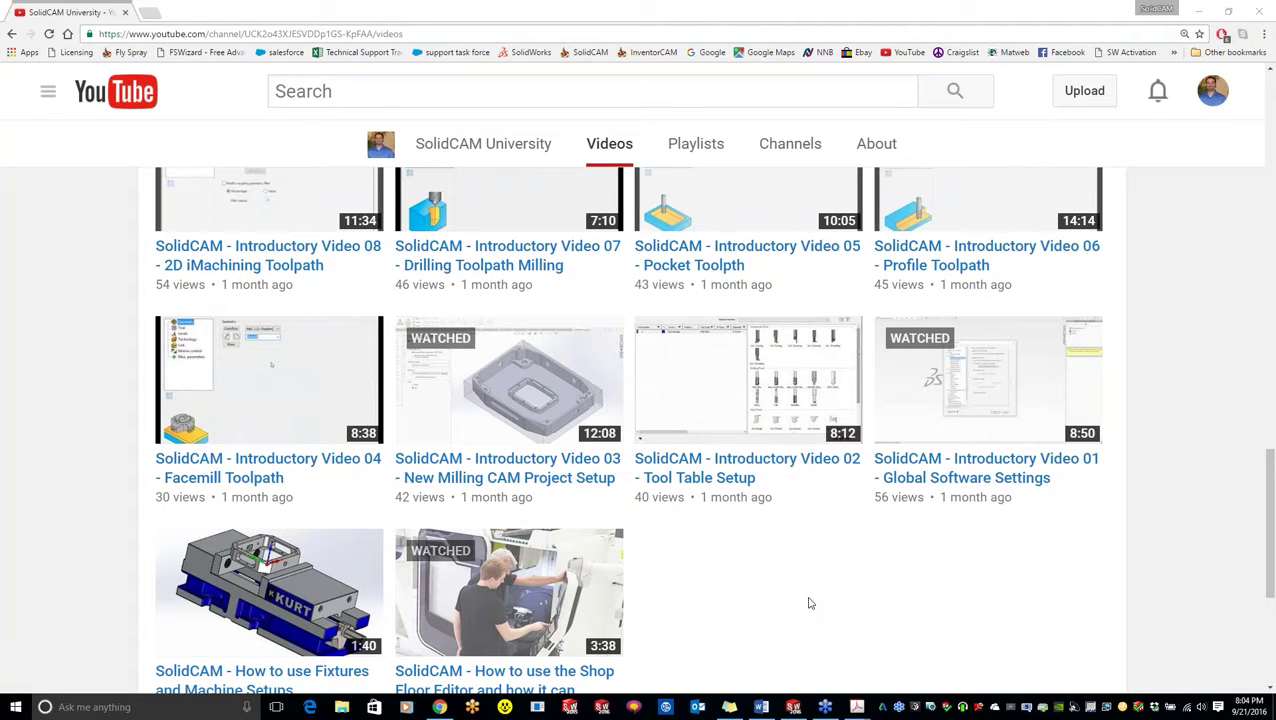
# Switch to SOLIDWORKS, open the Rough & Semi CZ operation for editing and check its working area definition
pyautogui.click(1198, 11)
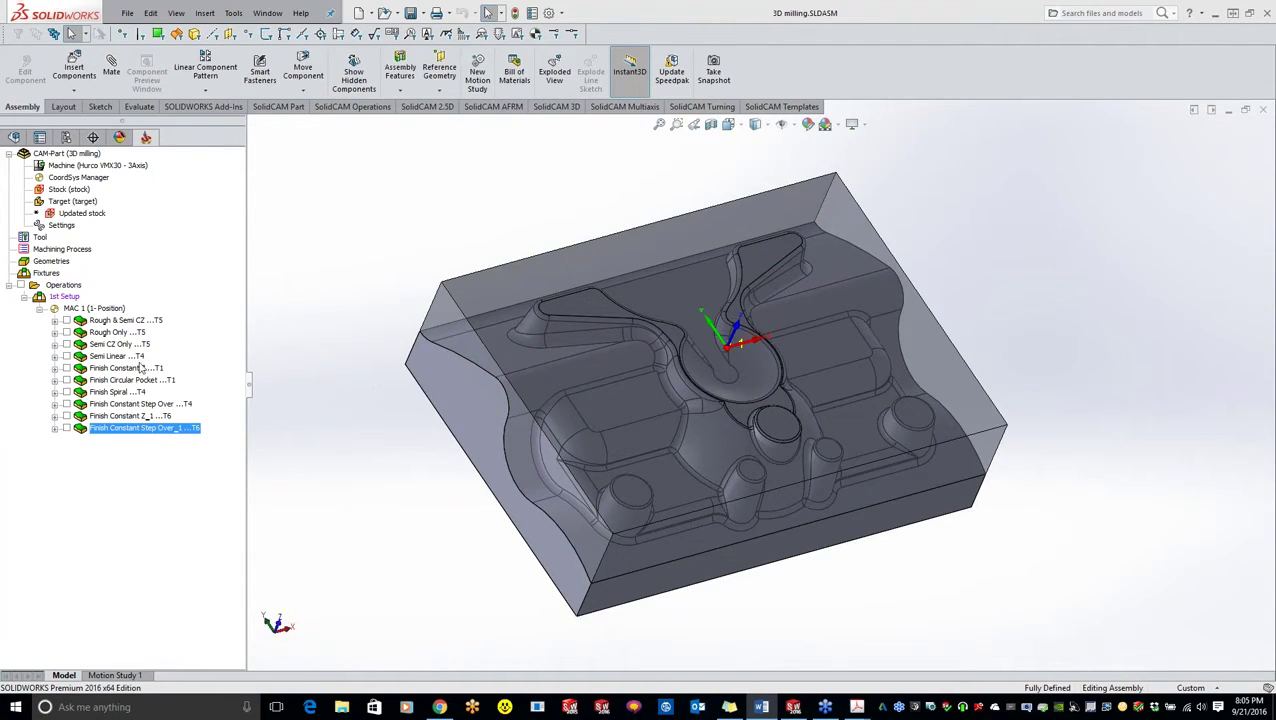
pyautogui.doubleClick(126, 321)
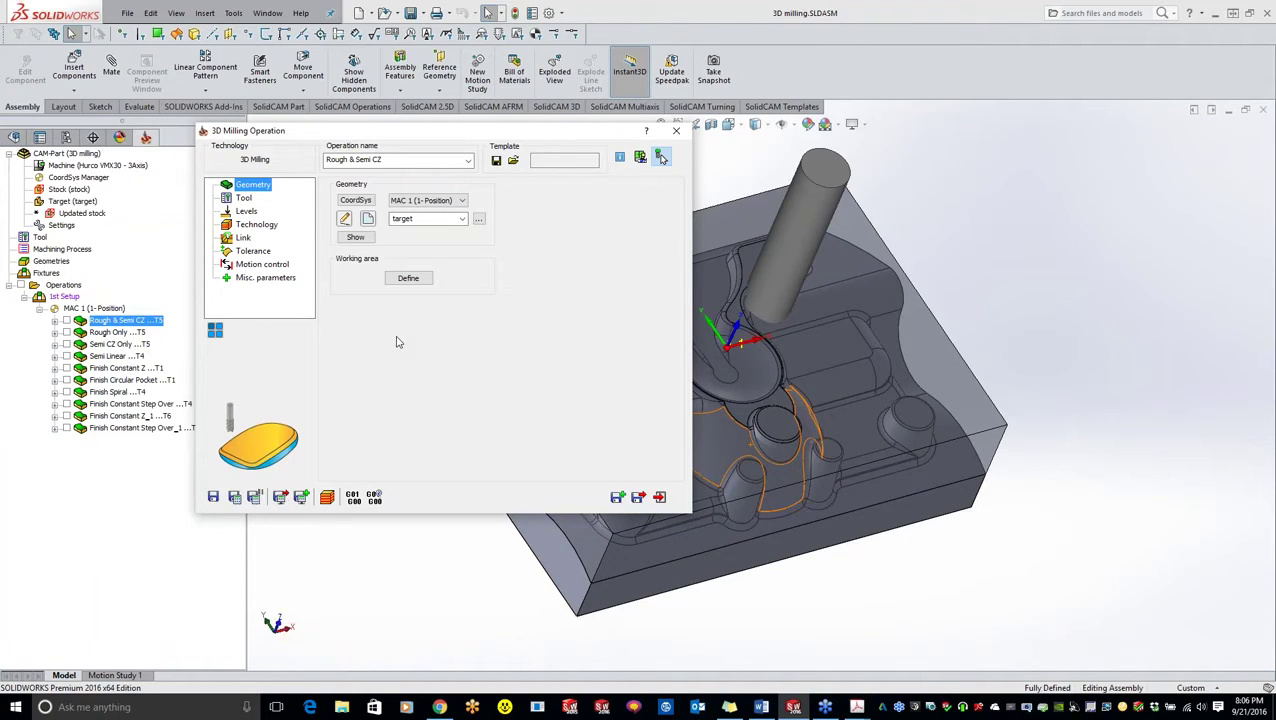
pyautogui.click(418, 278)
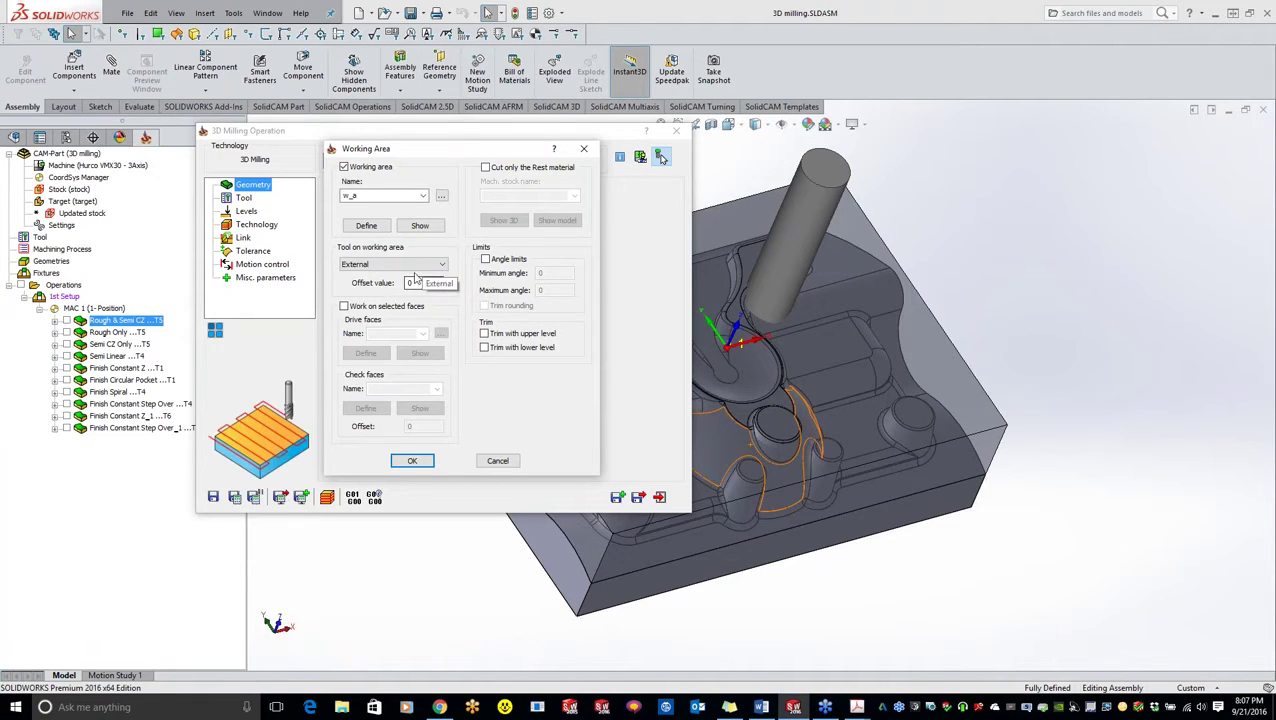
pyautogui.click(584, 149)
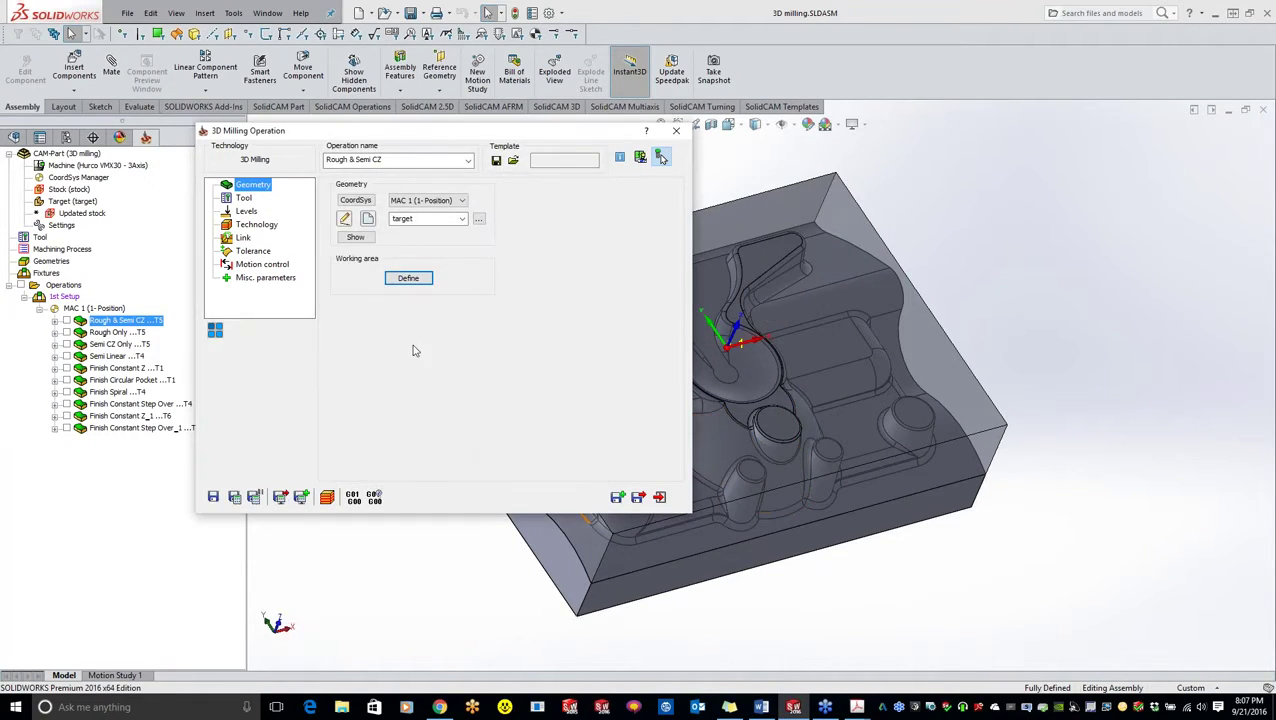
# Review the operation's tool and milling levels, comparing the upper and lower levels with the side of the part
pyautogui.click(244, 200)
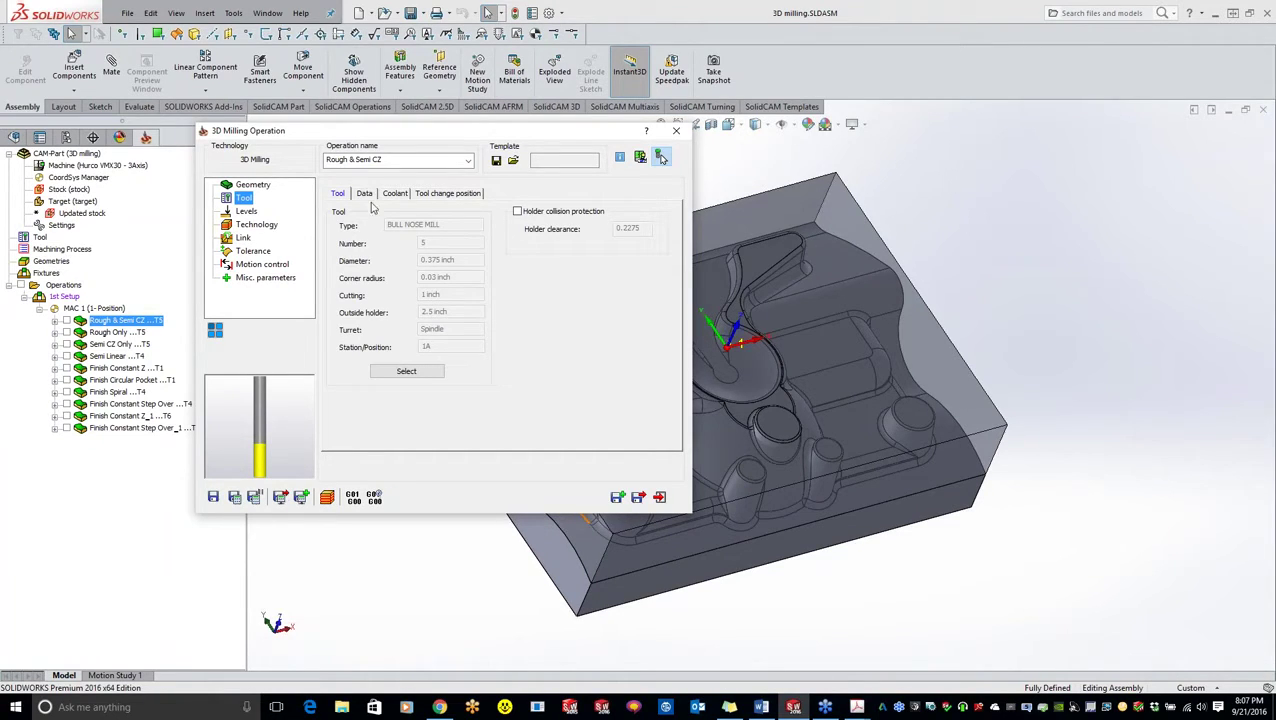
pyautogui.click(247, 211)
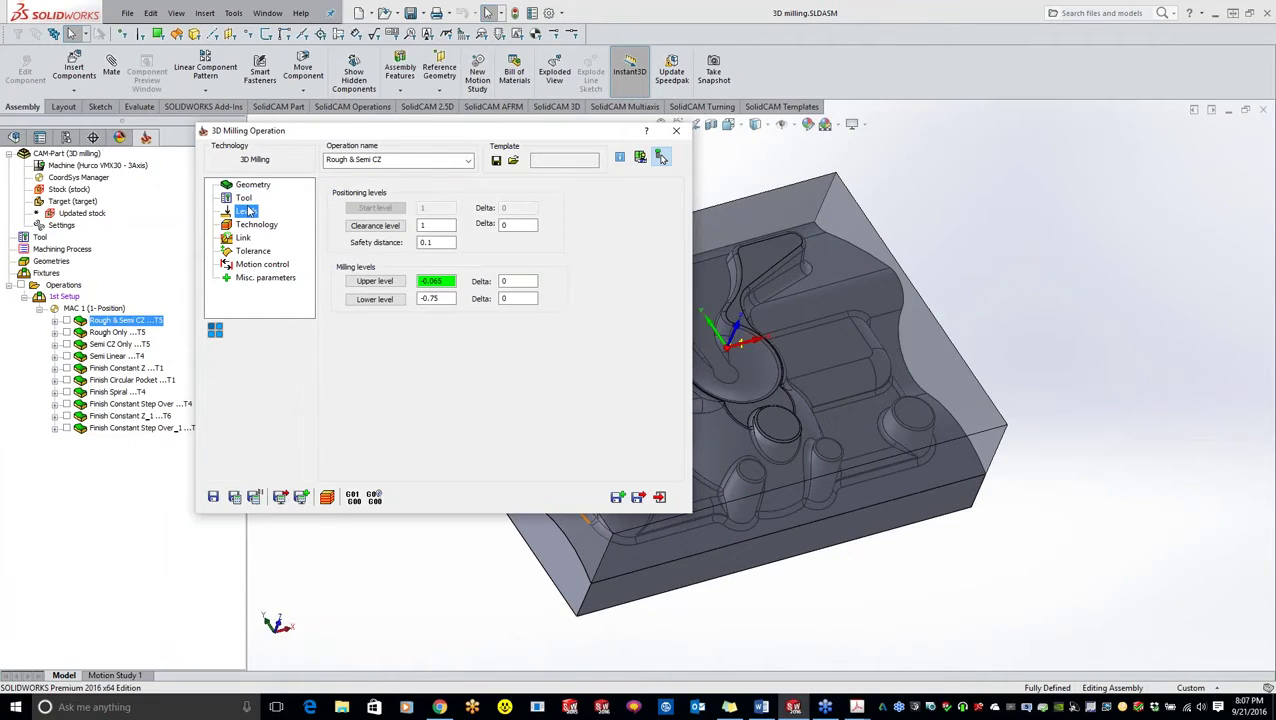
pyautogui.moveTo(378, 284)
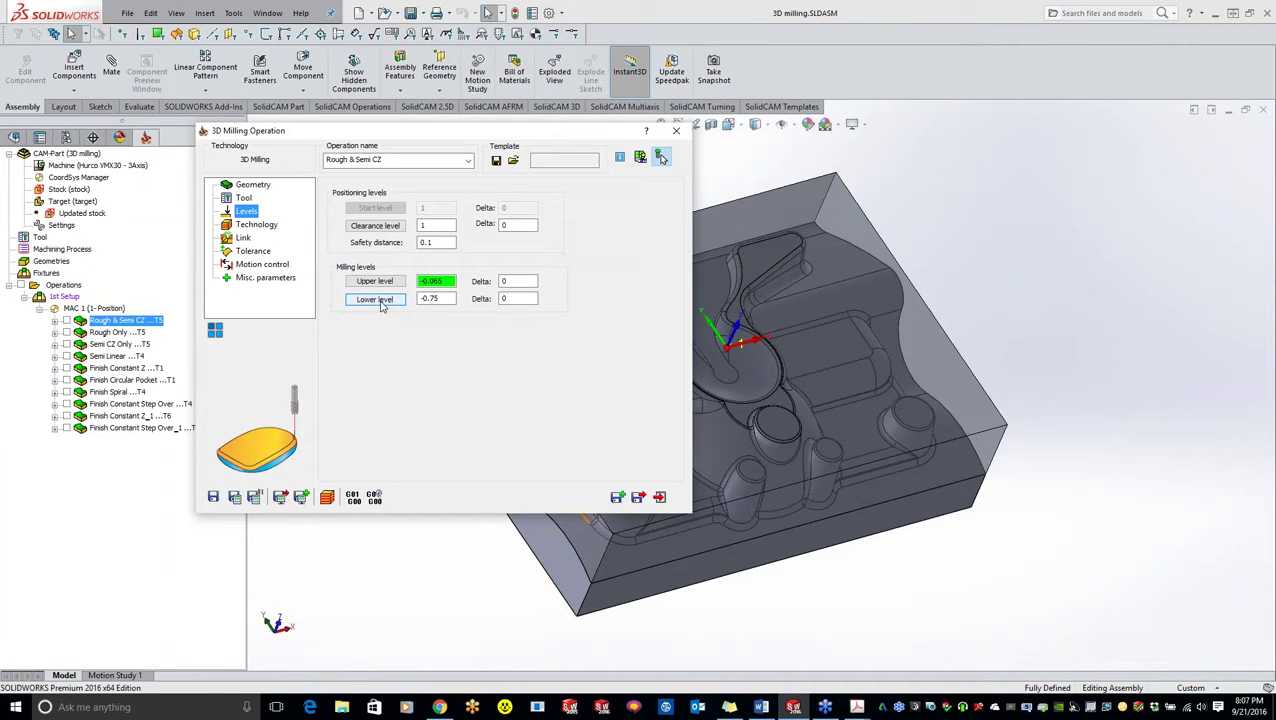
pyautogui.moveTo(538, 134); pyautogui.dragTo(382, 67)
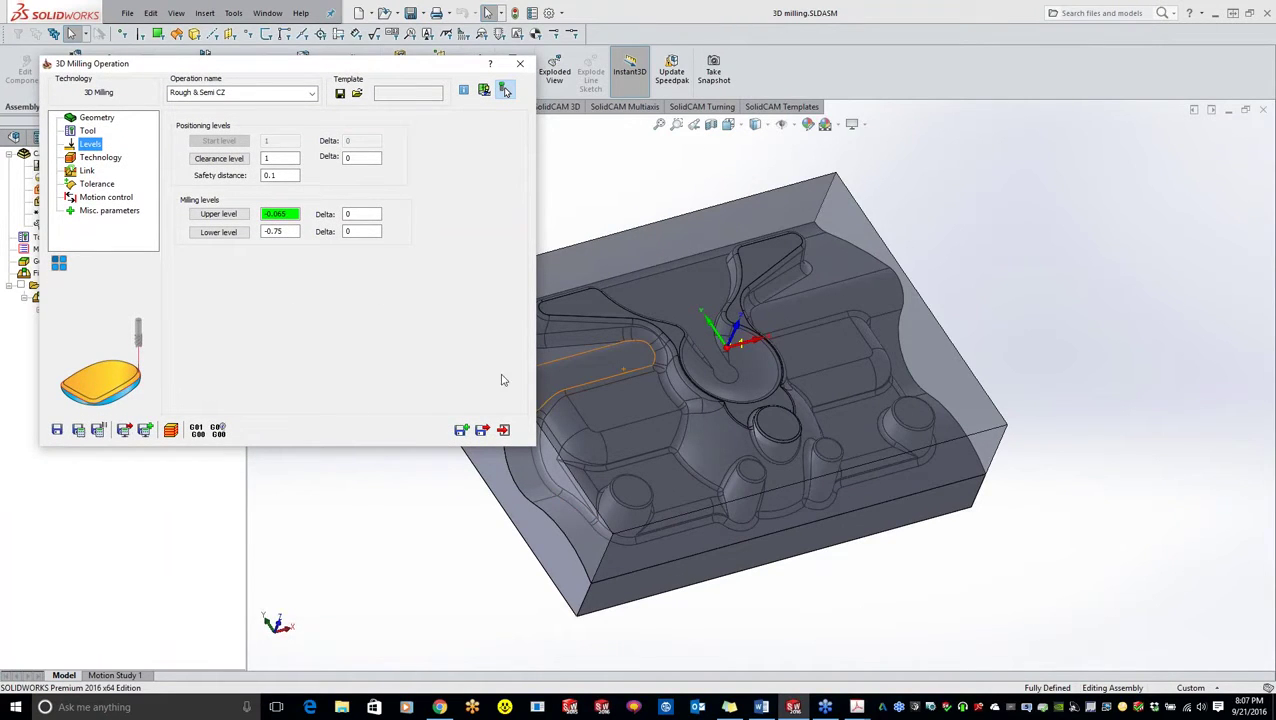
pyautogui.moveTo(865, 418); pyautogui.dragTo(607, 425, button='middle')
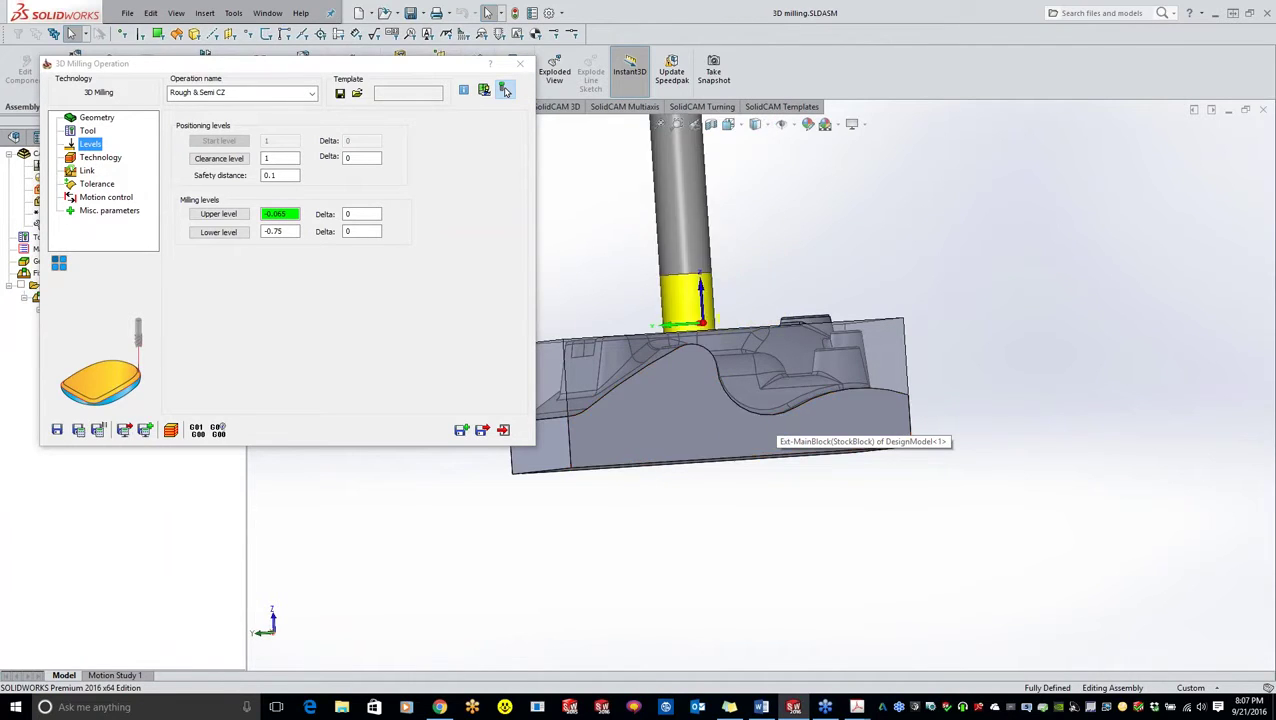
pyautogui.moveTo(832, 415); pyautogui.dragTo(884, 446, button='middle')
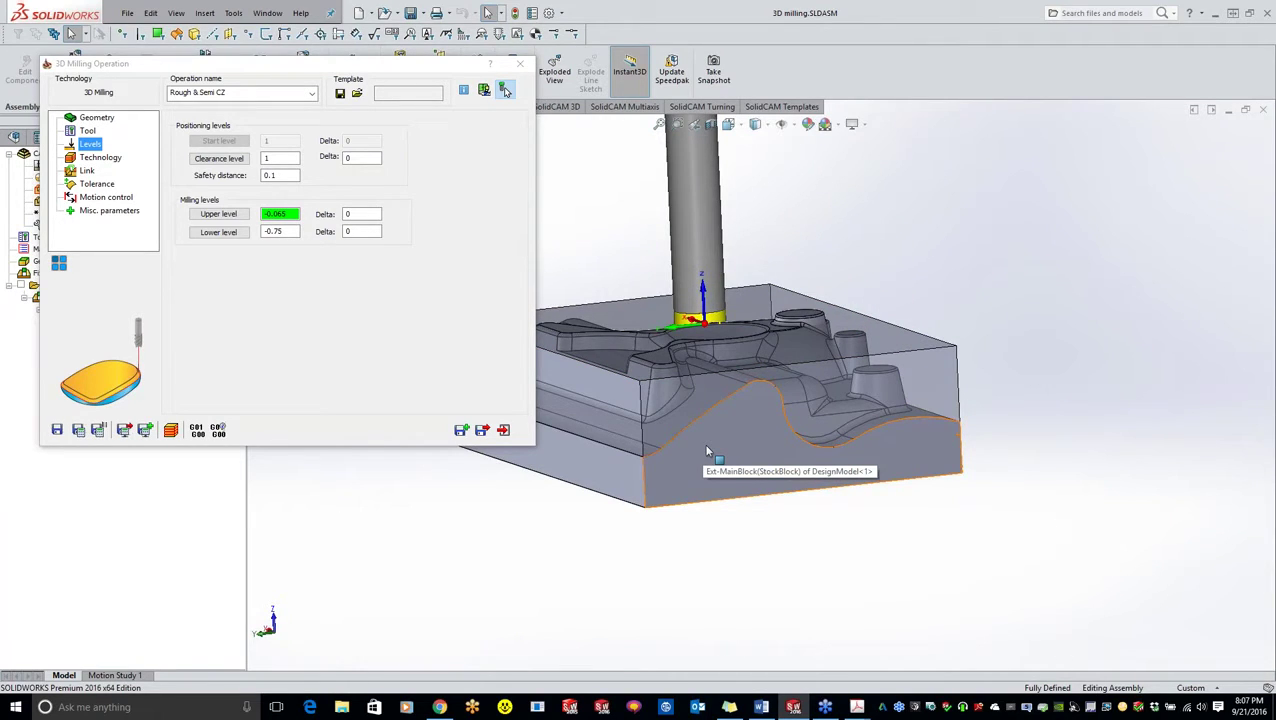
# Set the roughing strategy in the operation's technology settings to Hatch
pyautogui.click(108, 161)
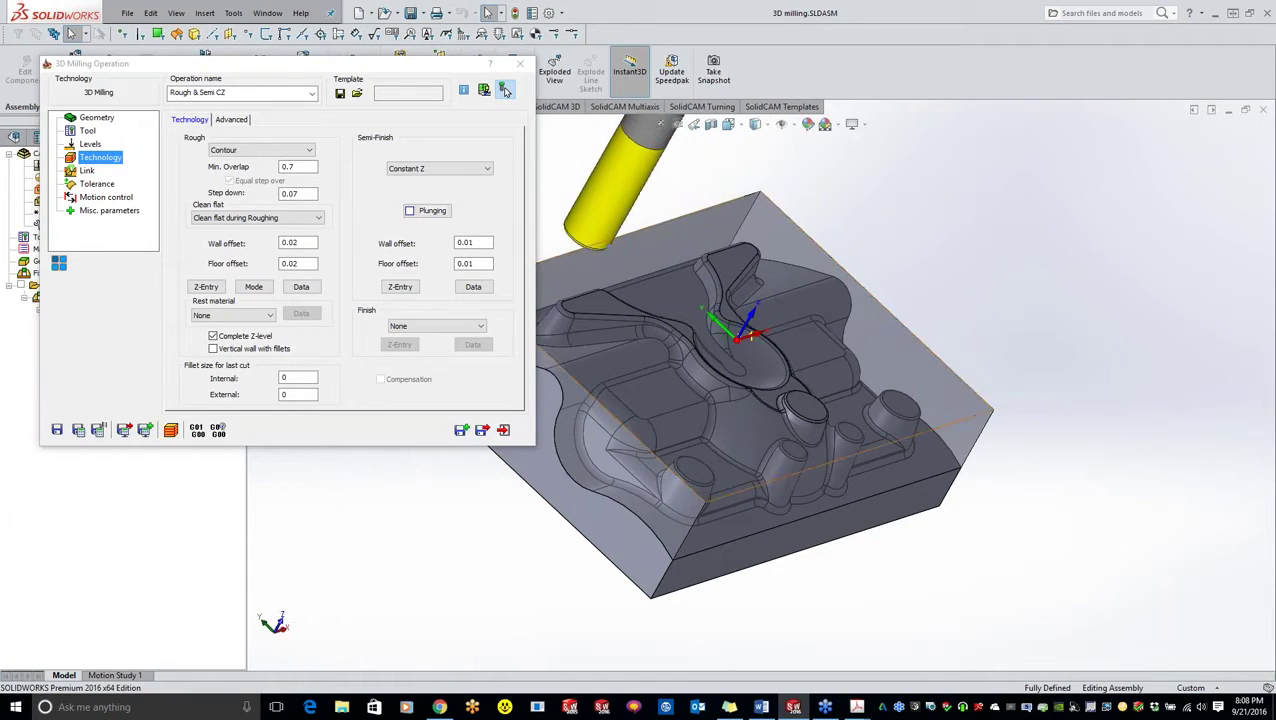
pyautogui.click(248, 152)
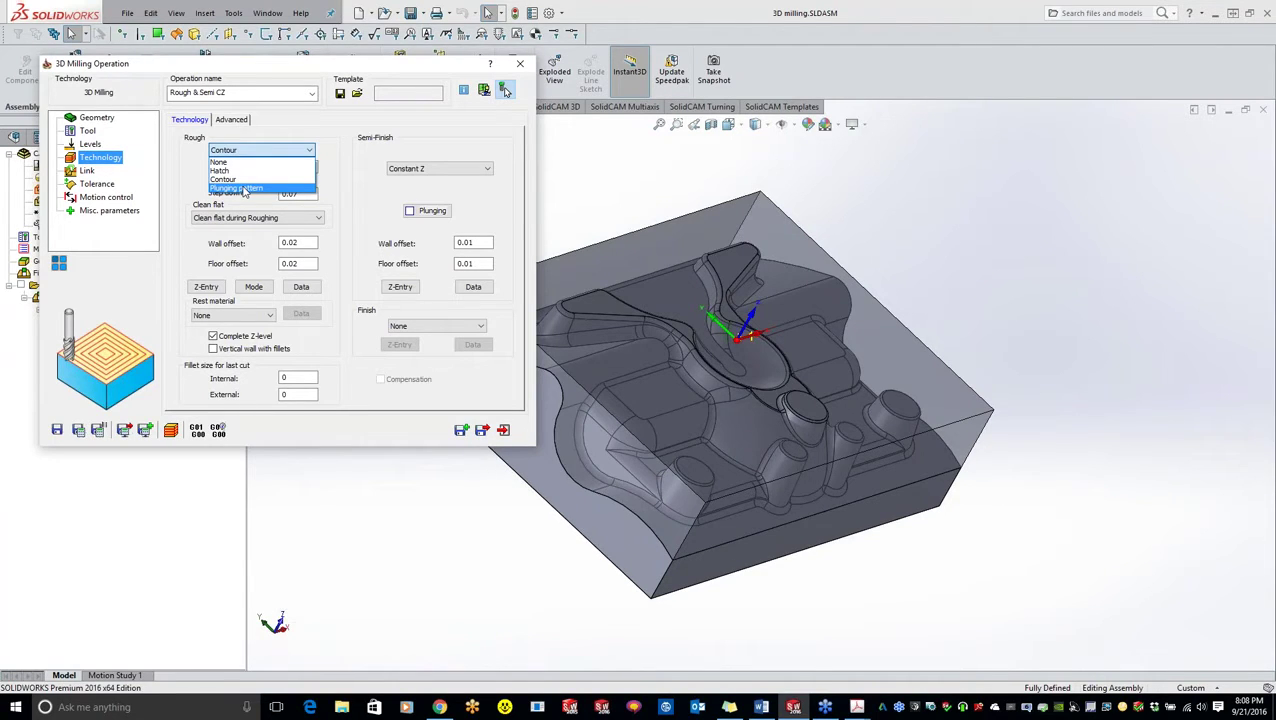
pyautogui.click(222, 170)
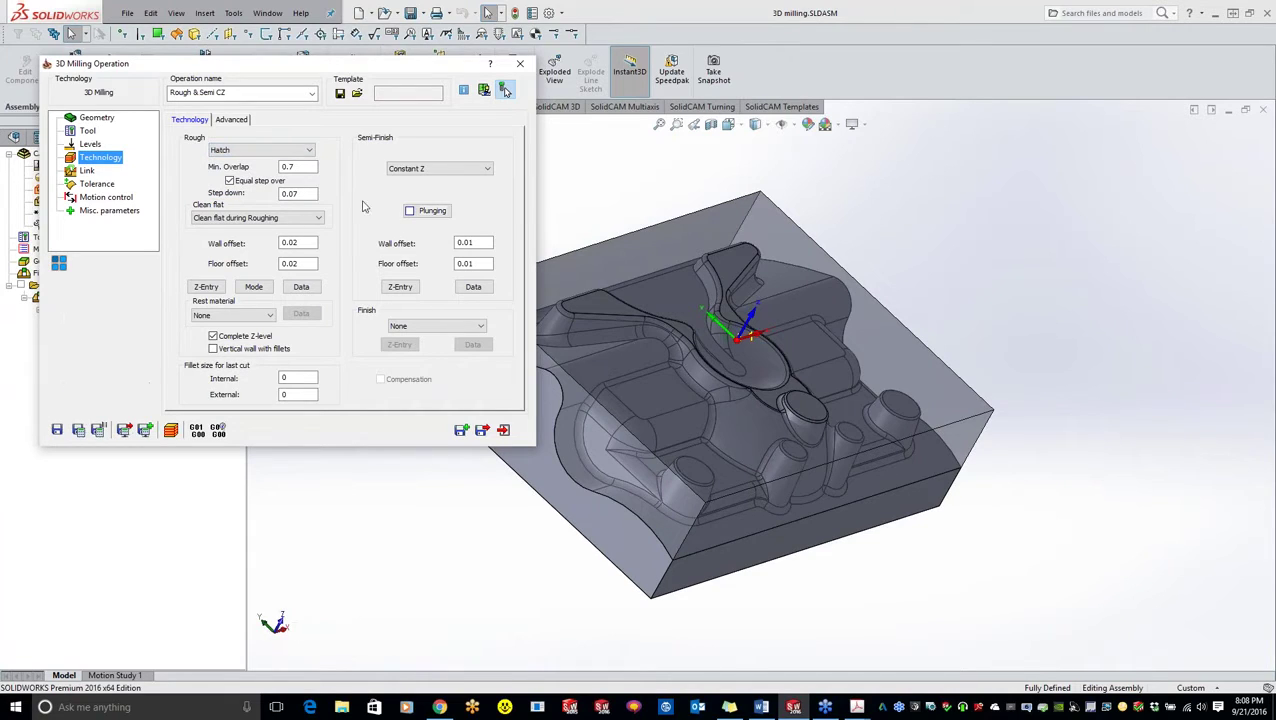
# Examine the roughing minimum overlap and step down against the operation's tool data and the part's shape
pyautogui.click(307, 166)
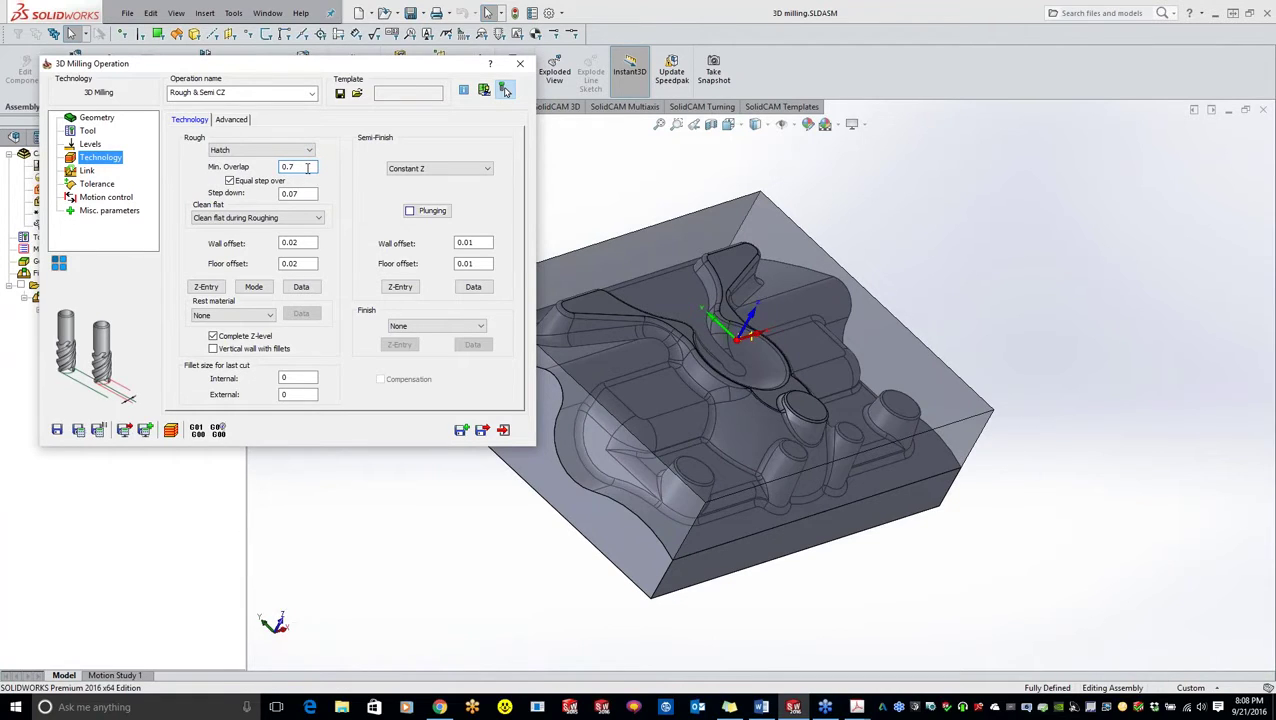
pyautogui.click(87, 131)
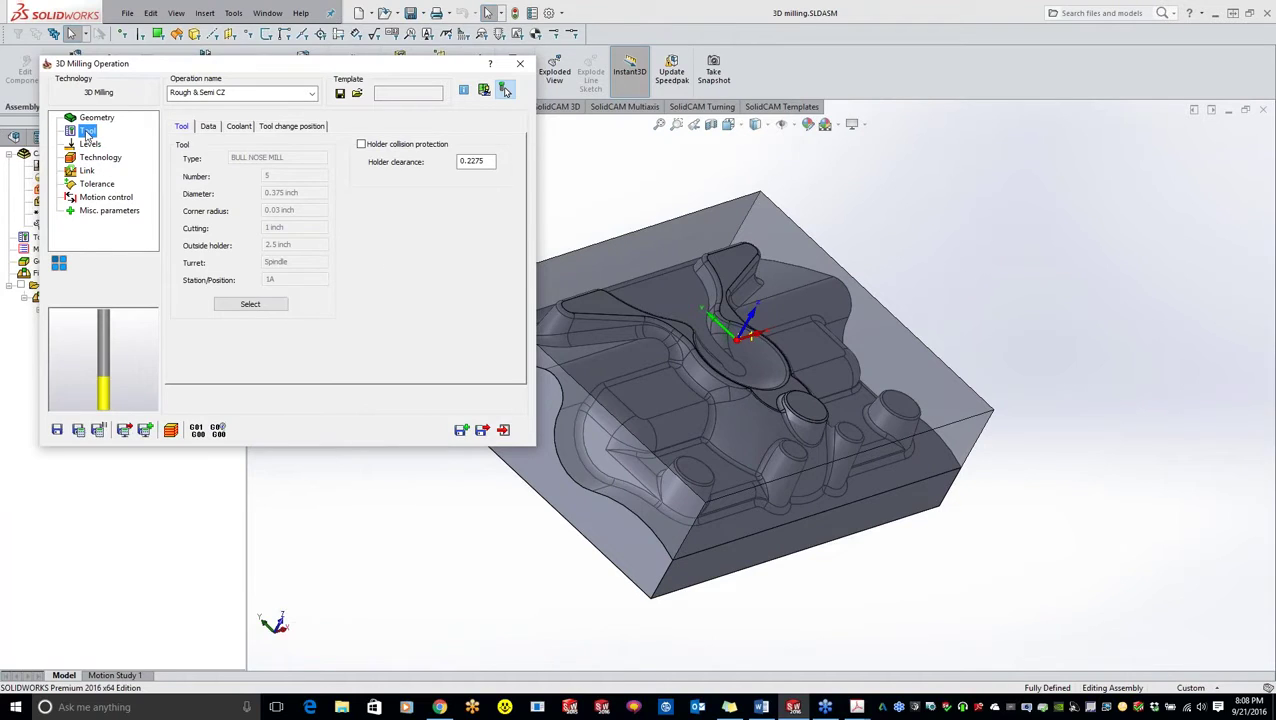
pyautogui.click(103, 160)
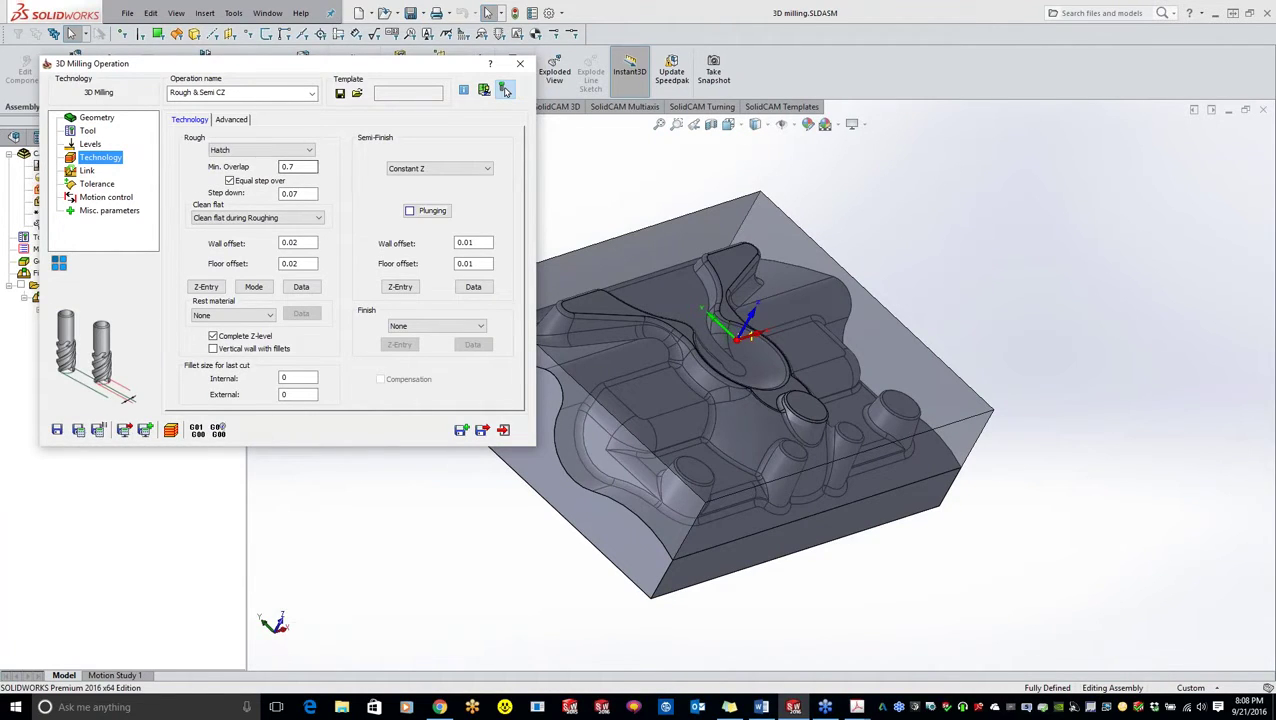
pyautogui.click(304, 192)
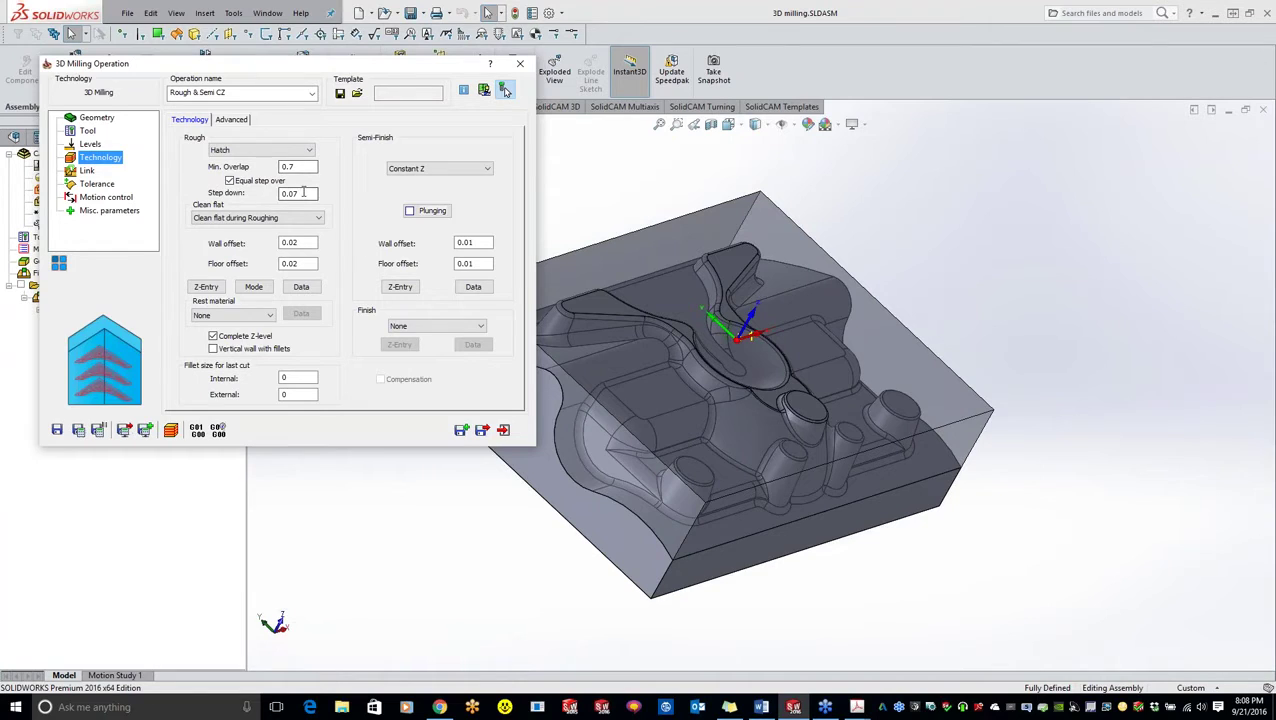
pyautogui.doubleClick(304, 193)
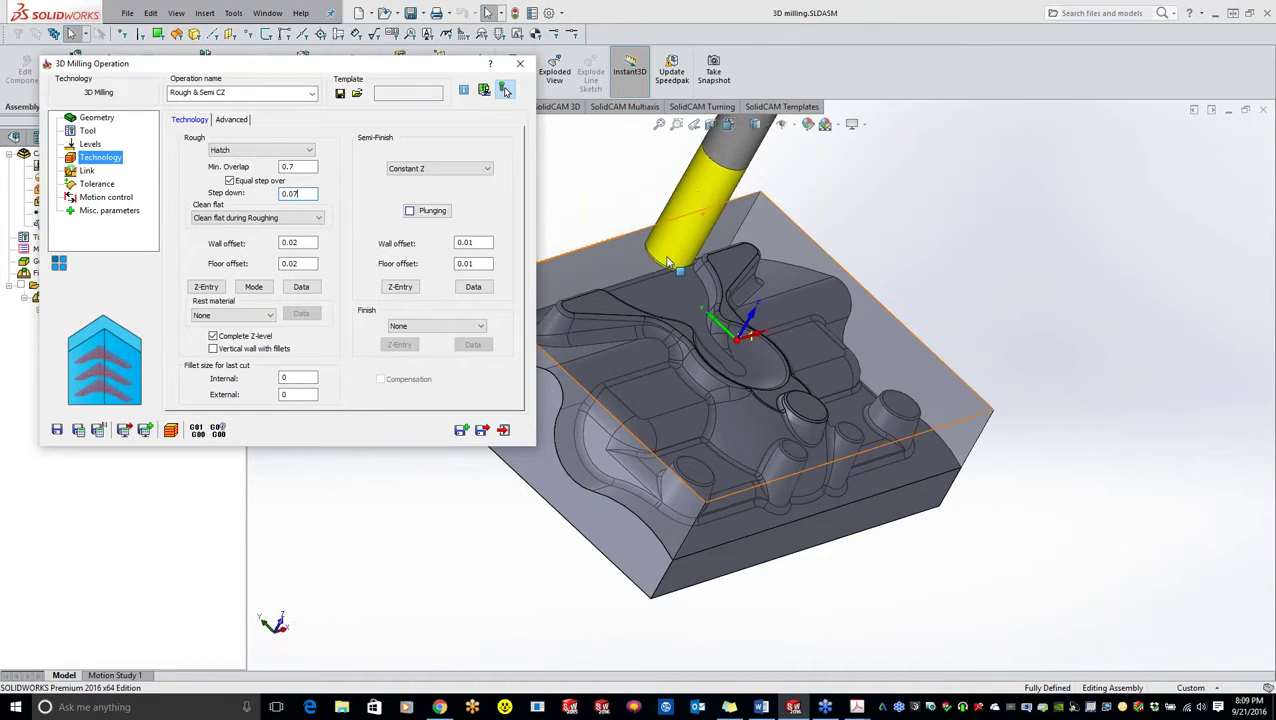
pyautogui.moveTo(781, 280); pyautogui.dragTo(693, 250, button='middle')
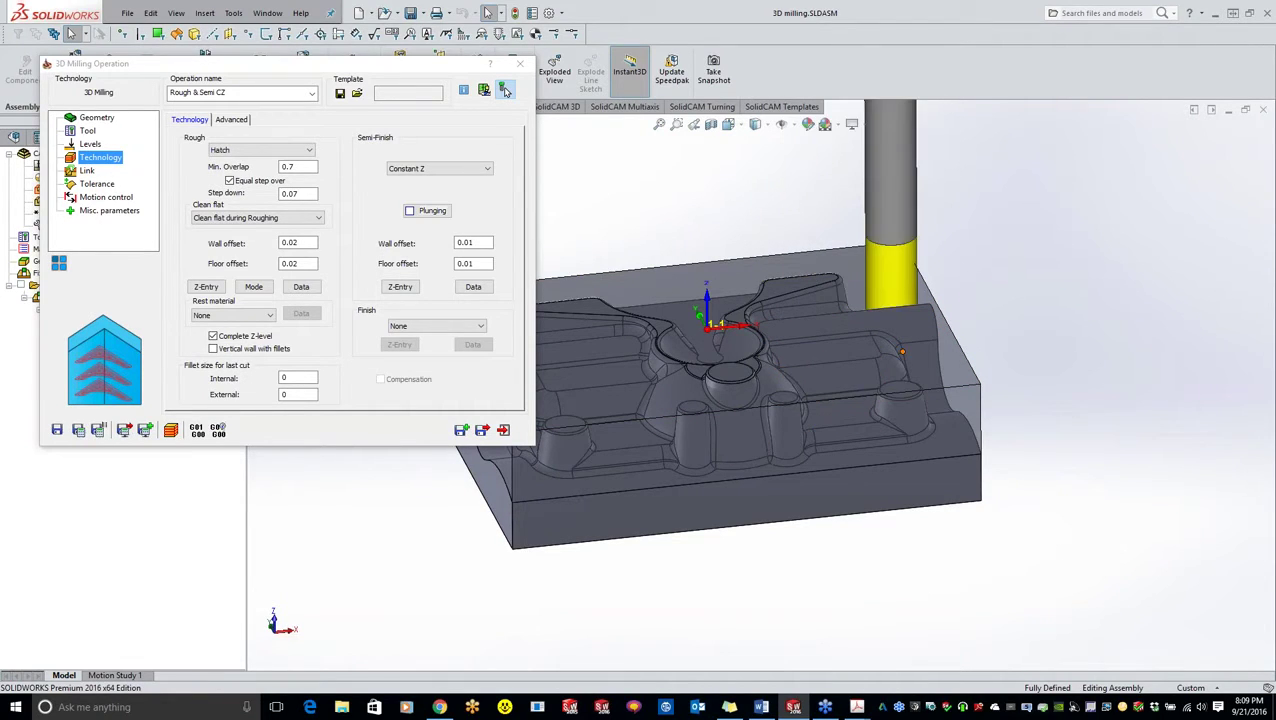
# Review the clean flat options and the wall and floor offsets for roughing
pyautogui.click(307, 222)
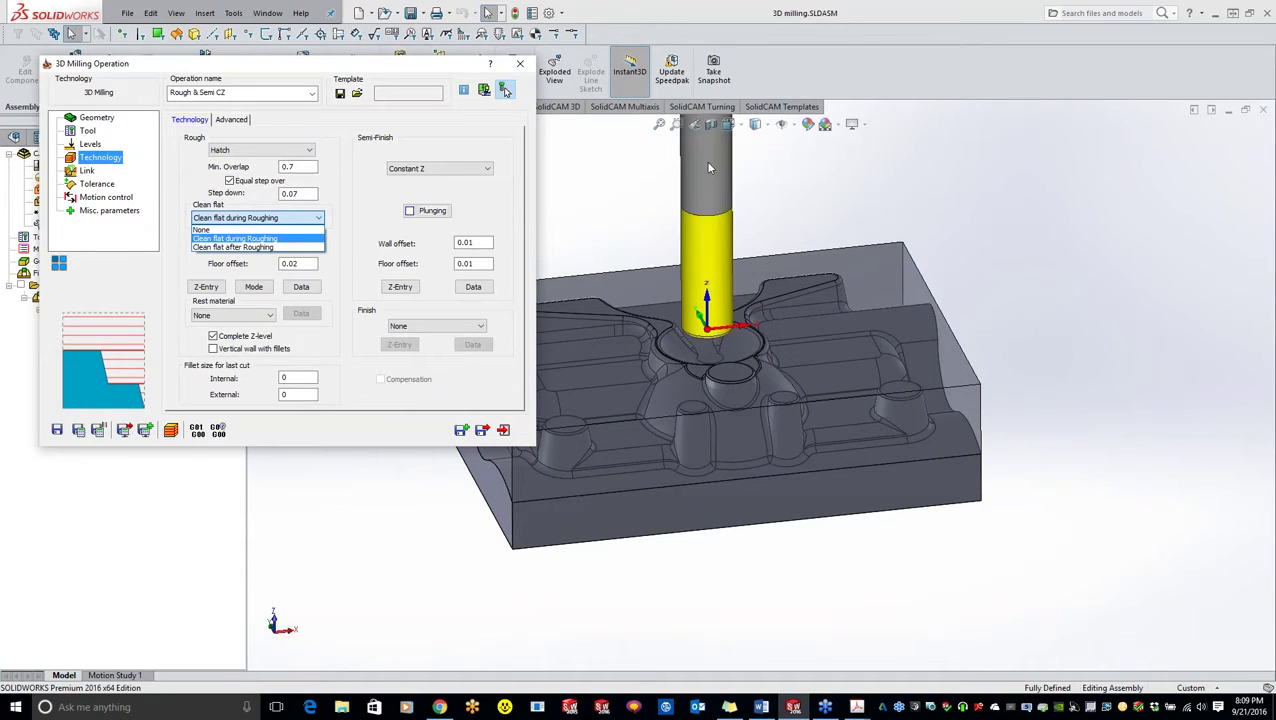
pyautogui.click(617, 190)
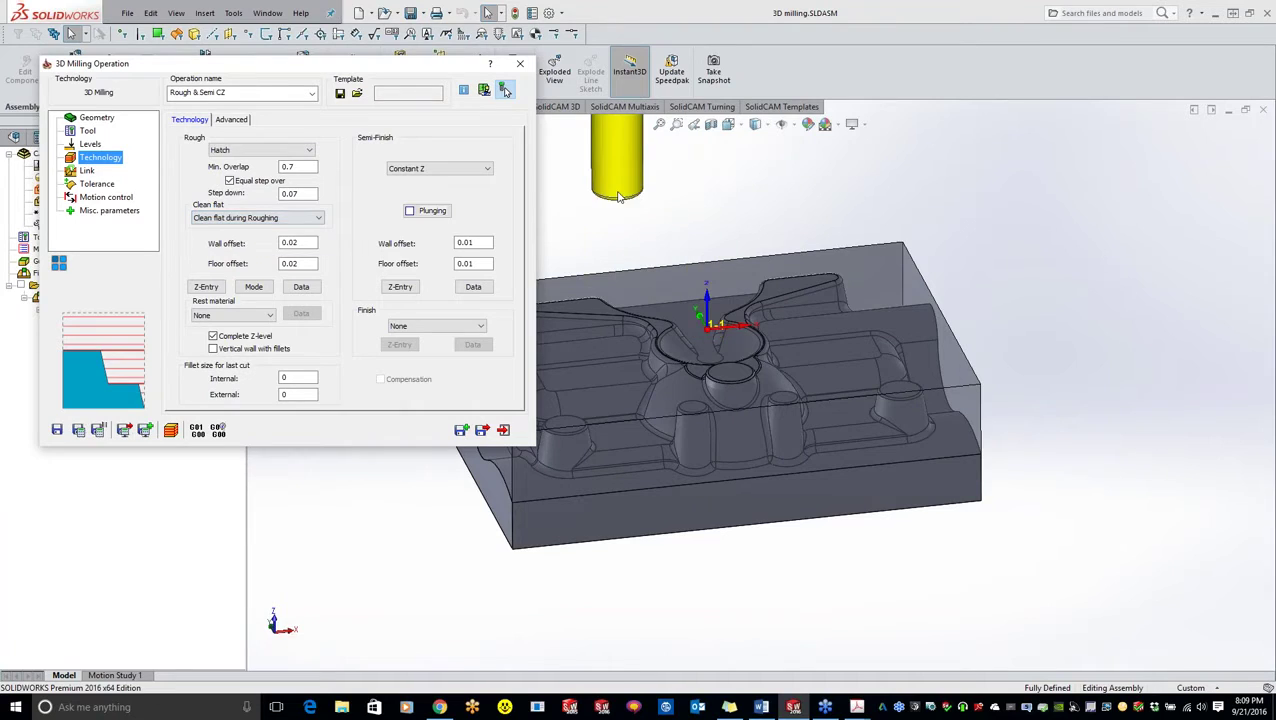
pyautogui.doubleClick(305, 243)
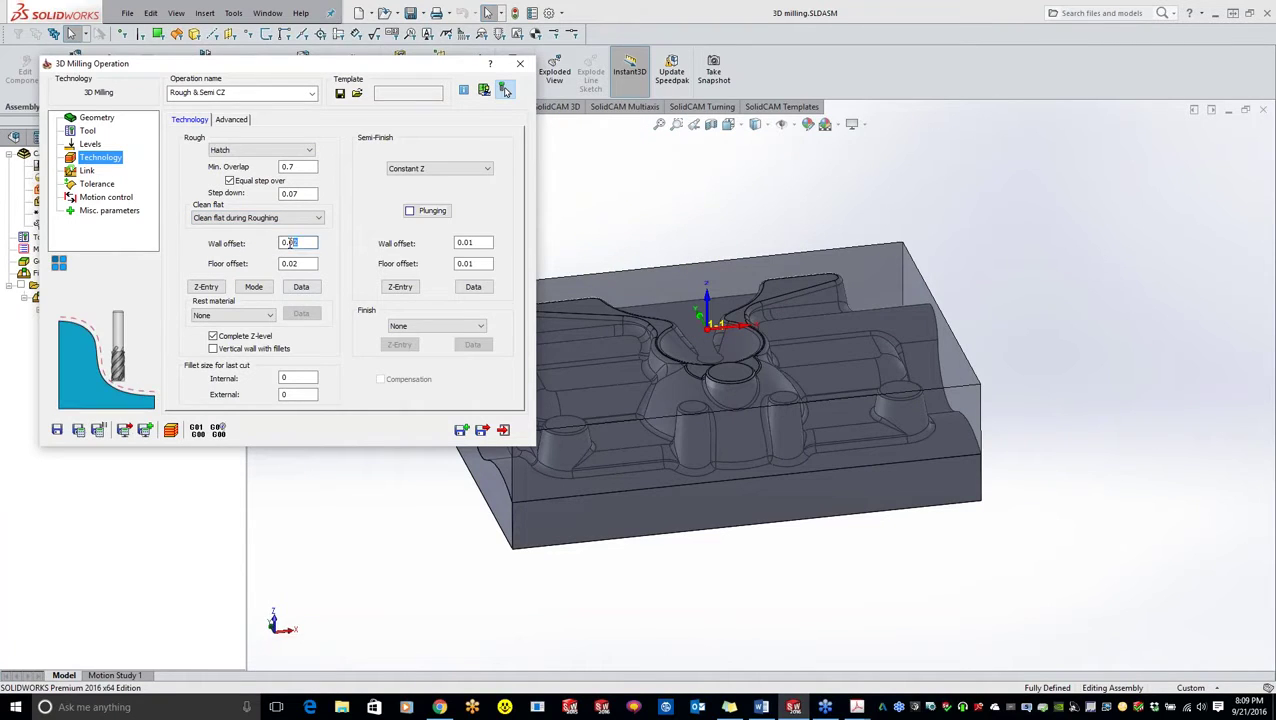
pyautogui.doubleClick(305, 264)
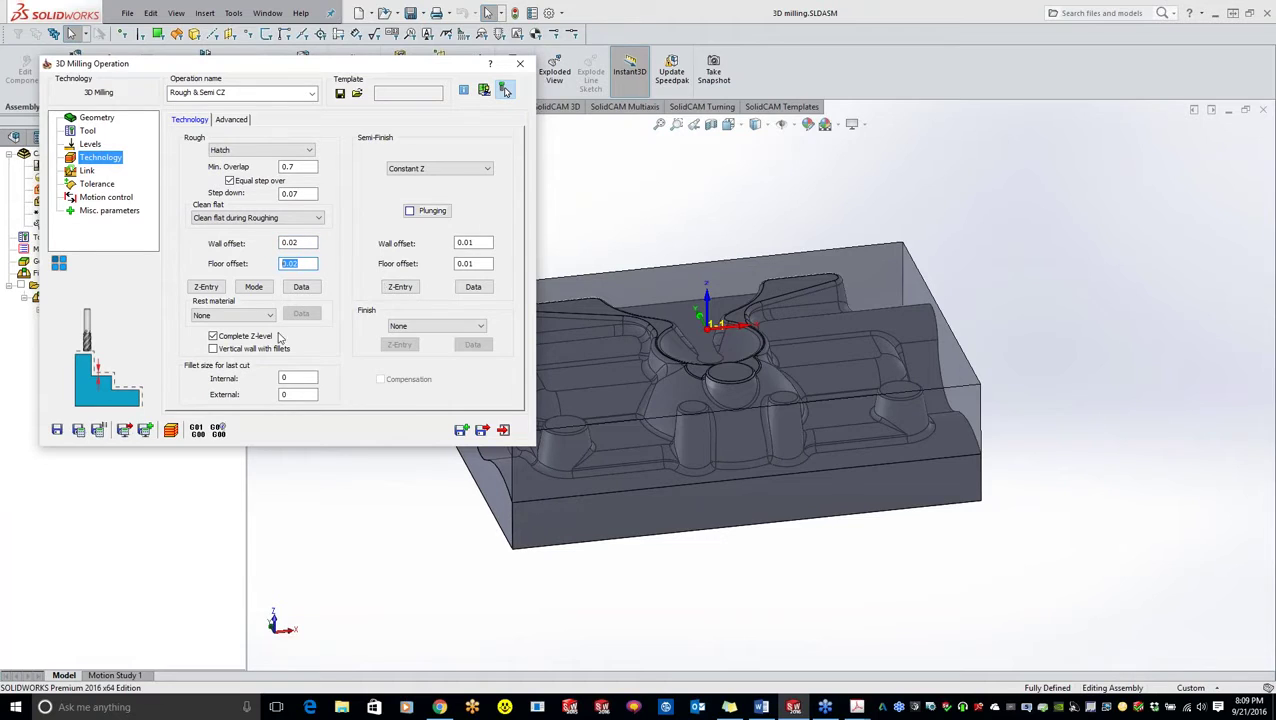
# Review the available Z-entry strategies for roughing, keeping None
pyautogui.click(205, 287)
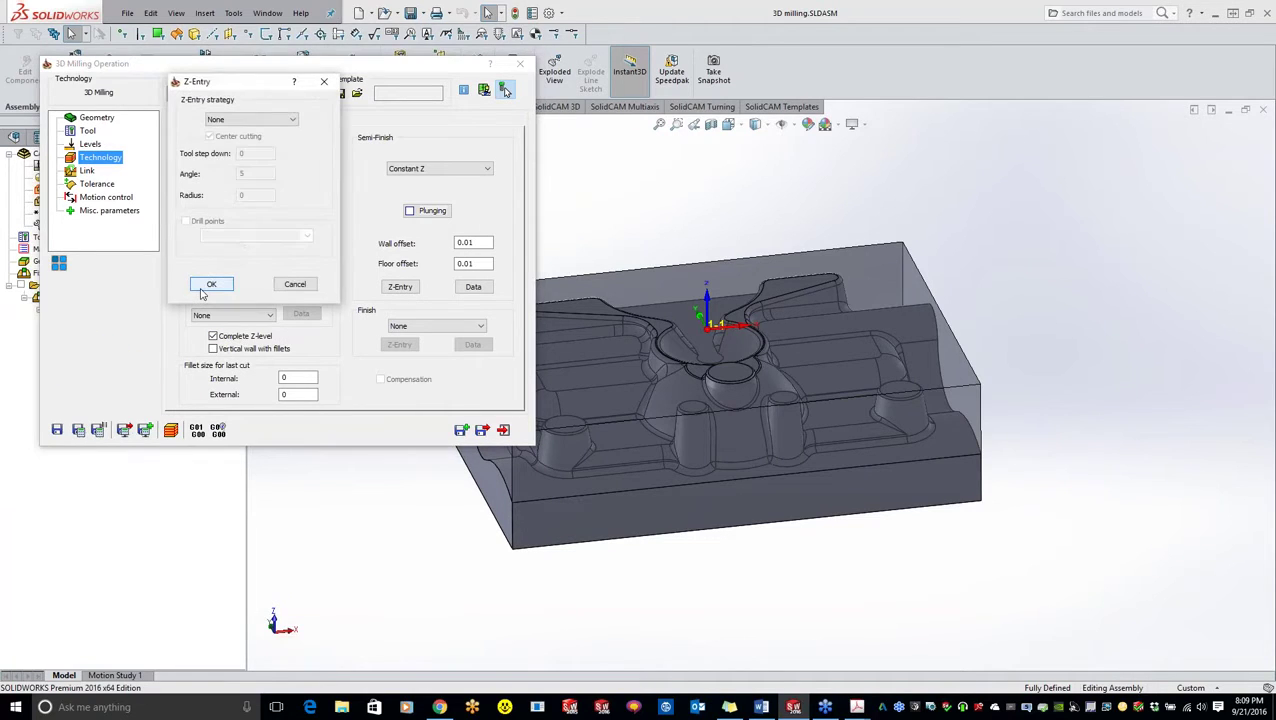
pyautogui.click(252, 120)
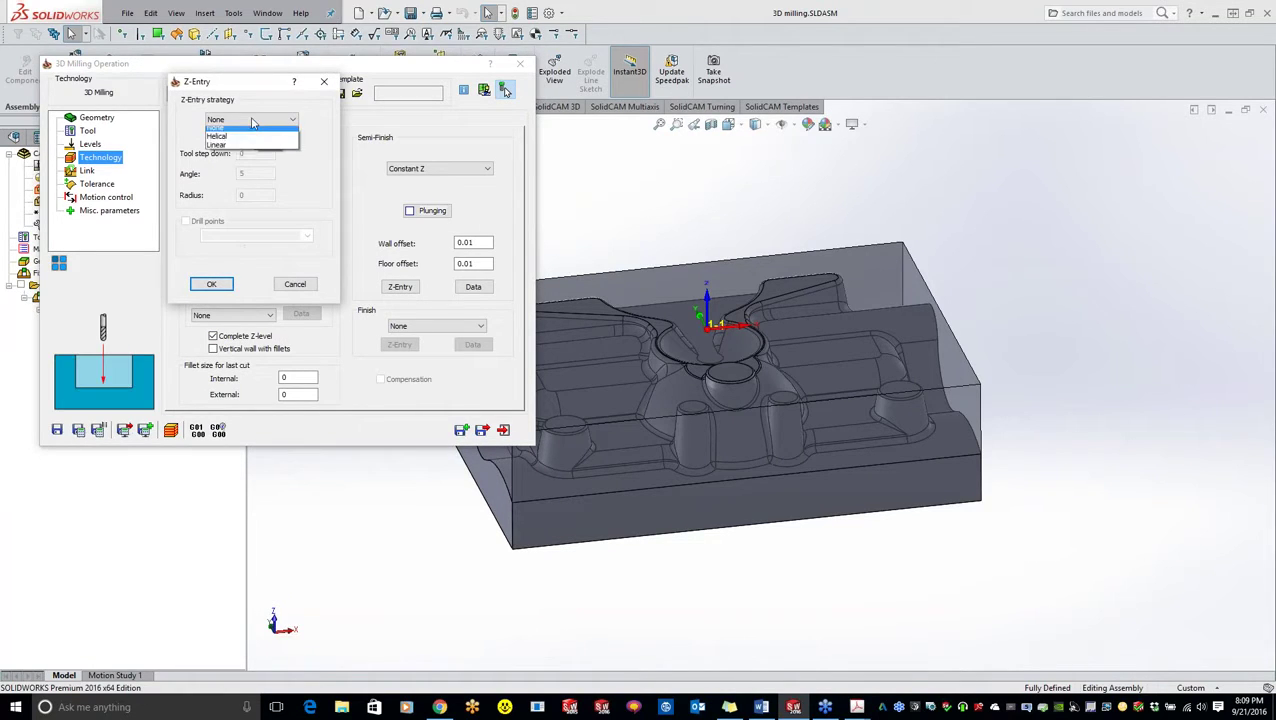
pyautogui.click(252, 120)
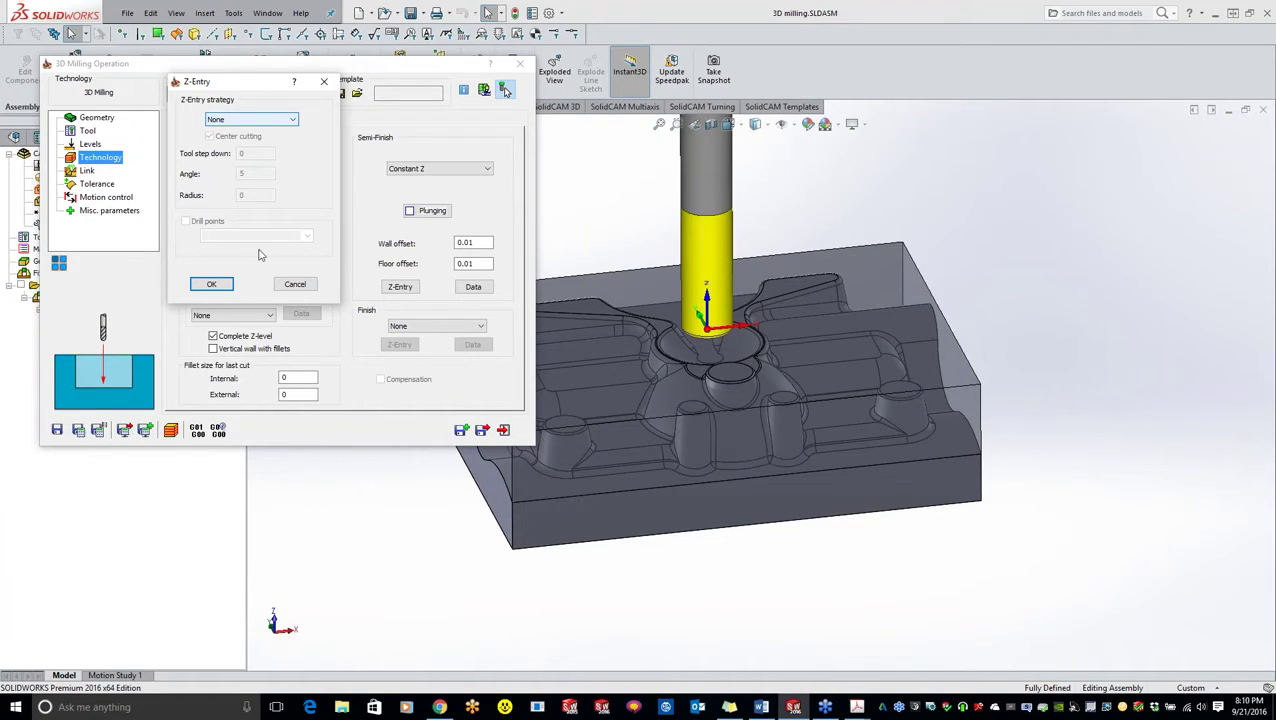
pyautogui.click(211, 284)
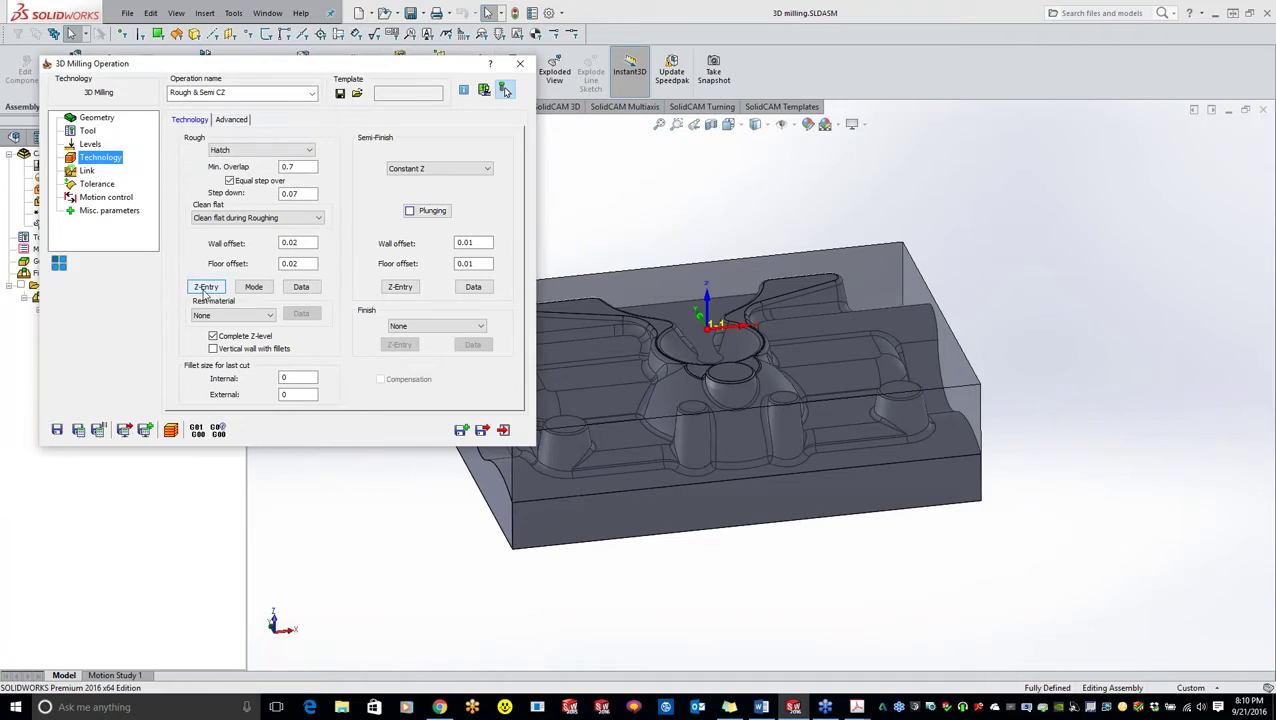
# Review the open pocket mode and the hatch data settings for roughing
pyautogui.click(254, 288)
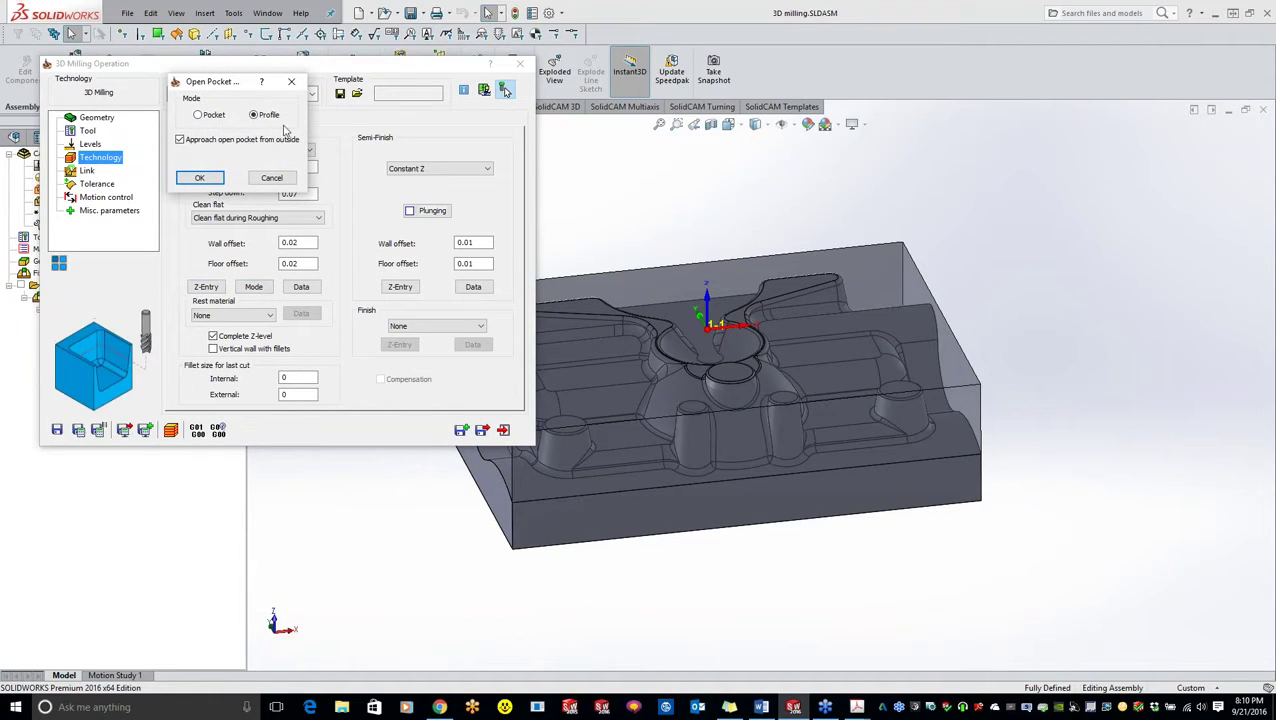
pyautogui.click(210, 180)
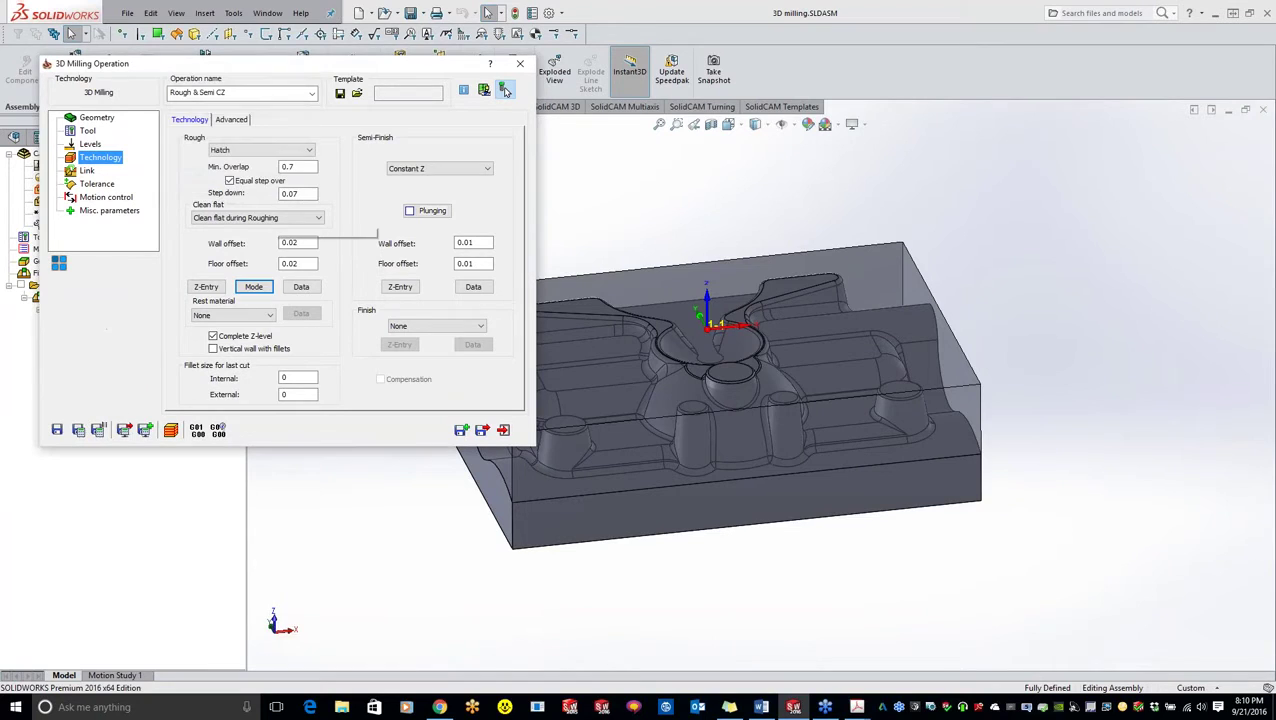
pyautogui.click(300, 289)
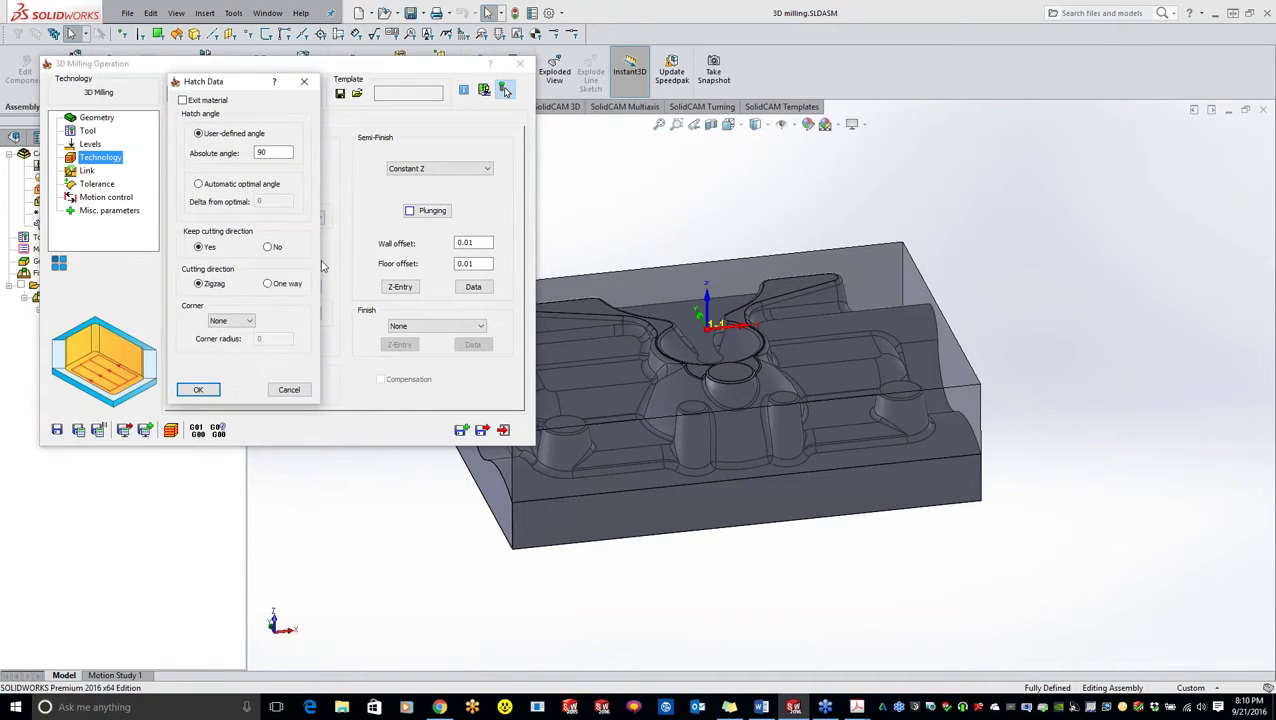
pyautogui.click(265, 152)
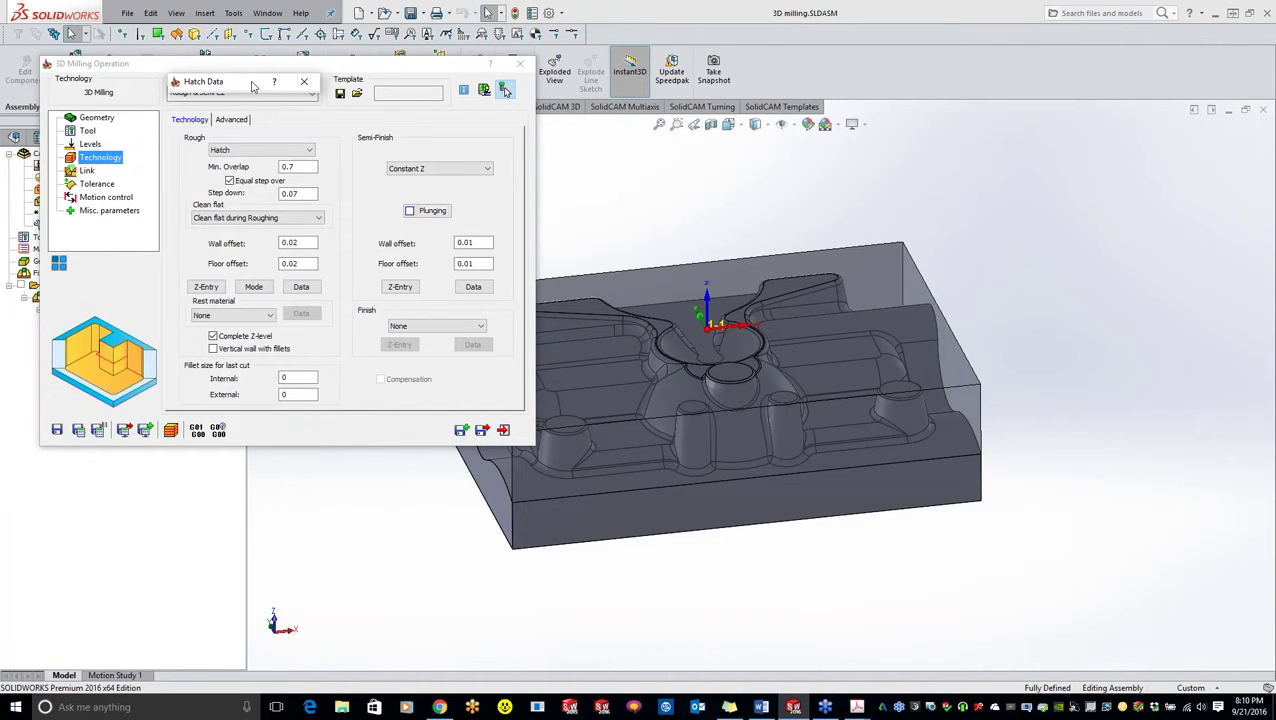
pyautogui.click(303, 82)
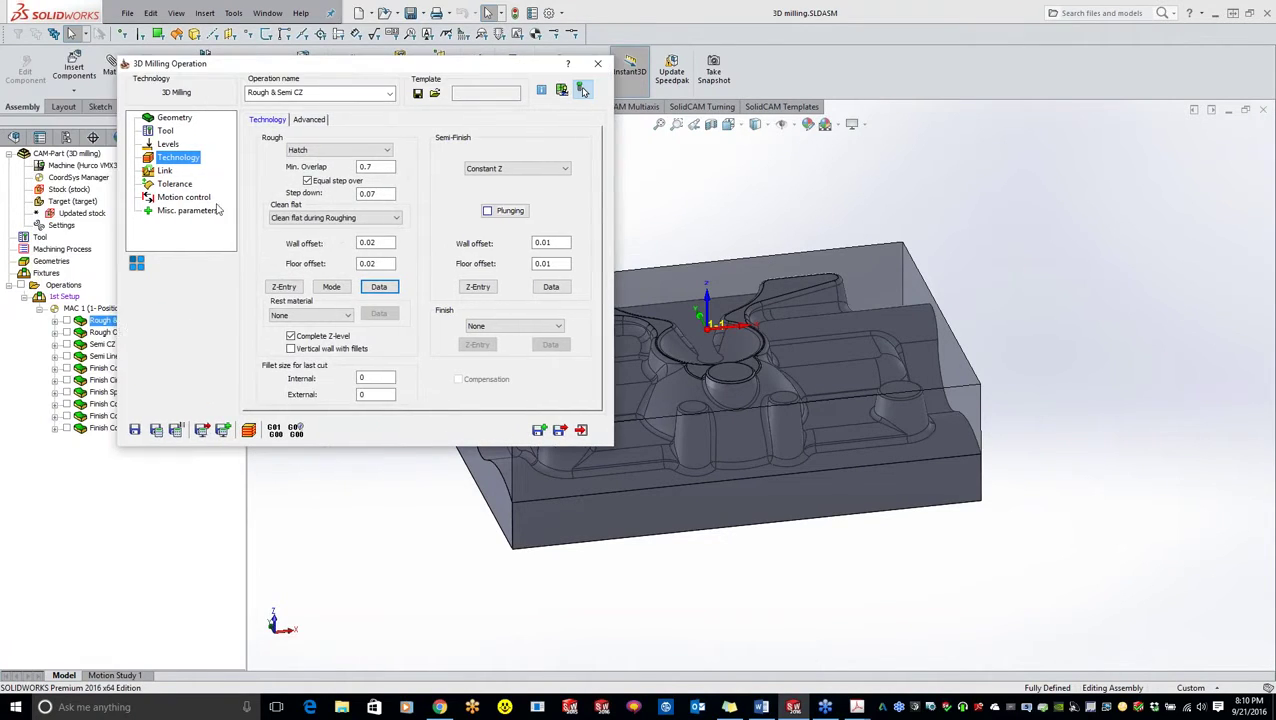
# Display the roughing toolpath and try the Fillet corner option in the hatch data, then return the corner to None
pyautogui.click(584, 91)
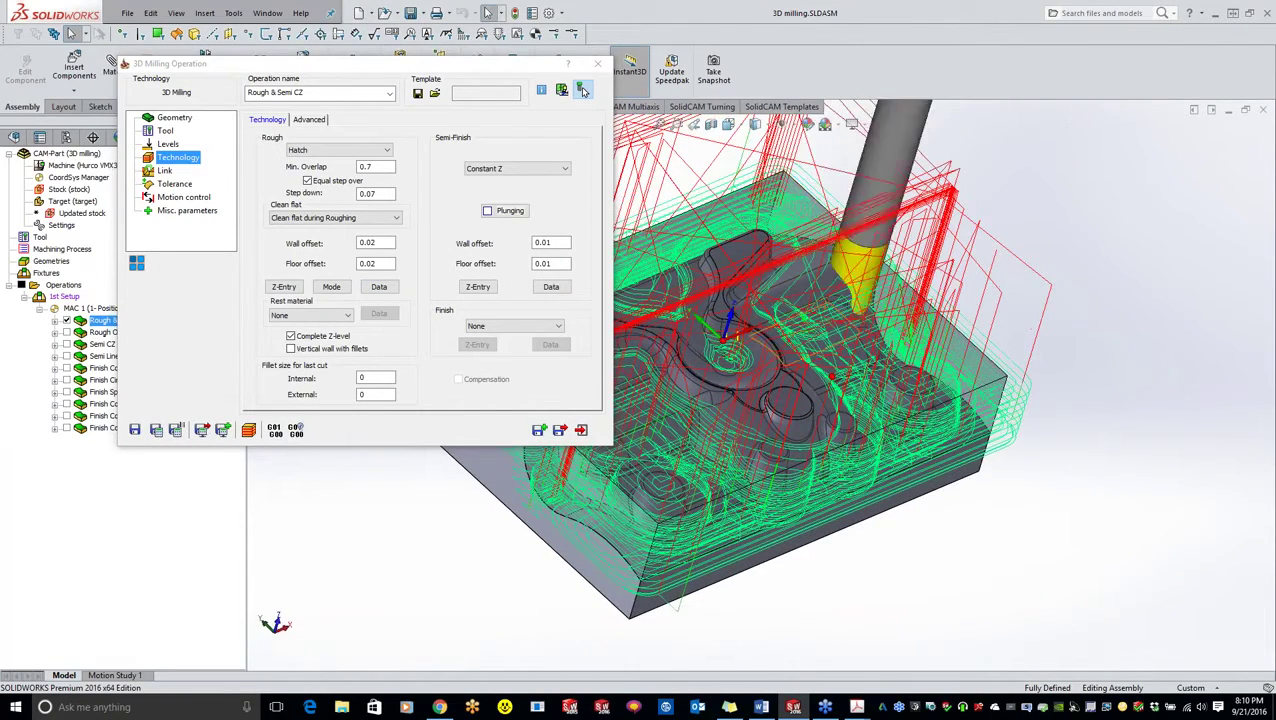
pyautogui.click(393, 287)
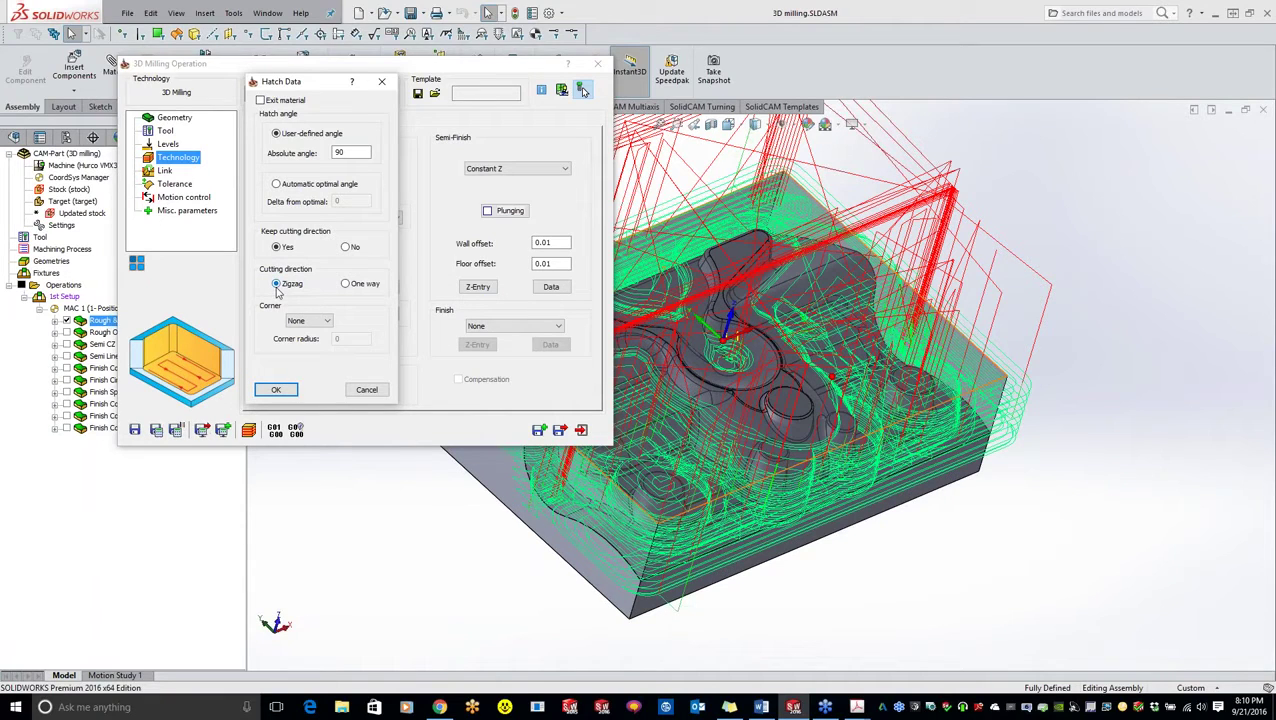
pyautogui.click(320, 320)
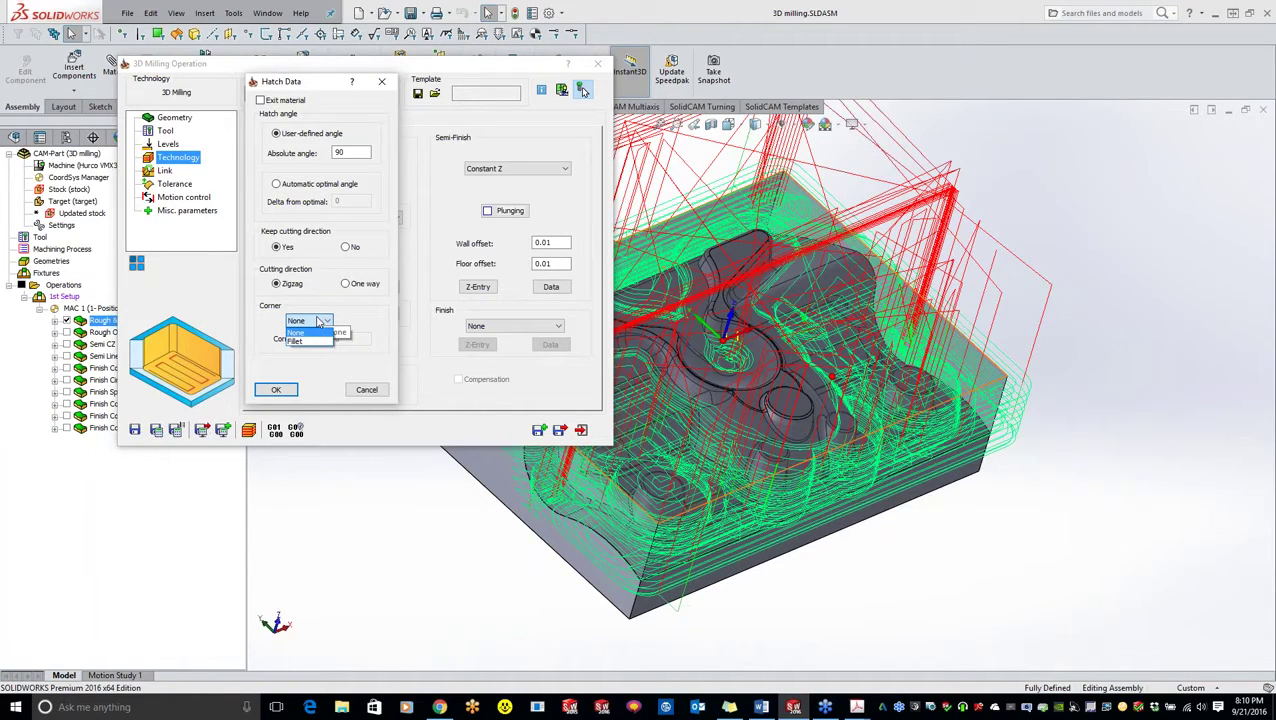
pyautogui.click(297, 341)
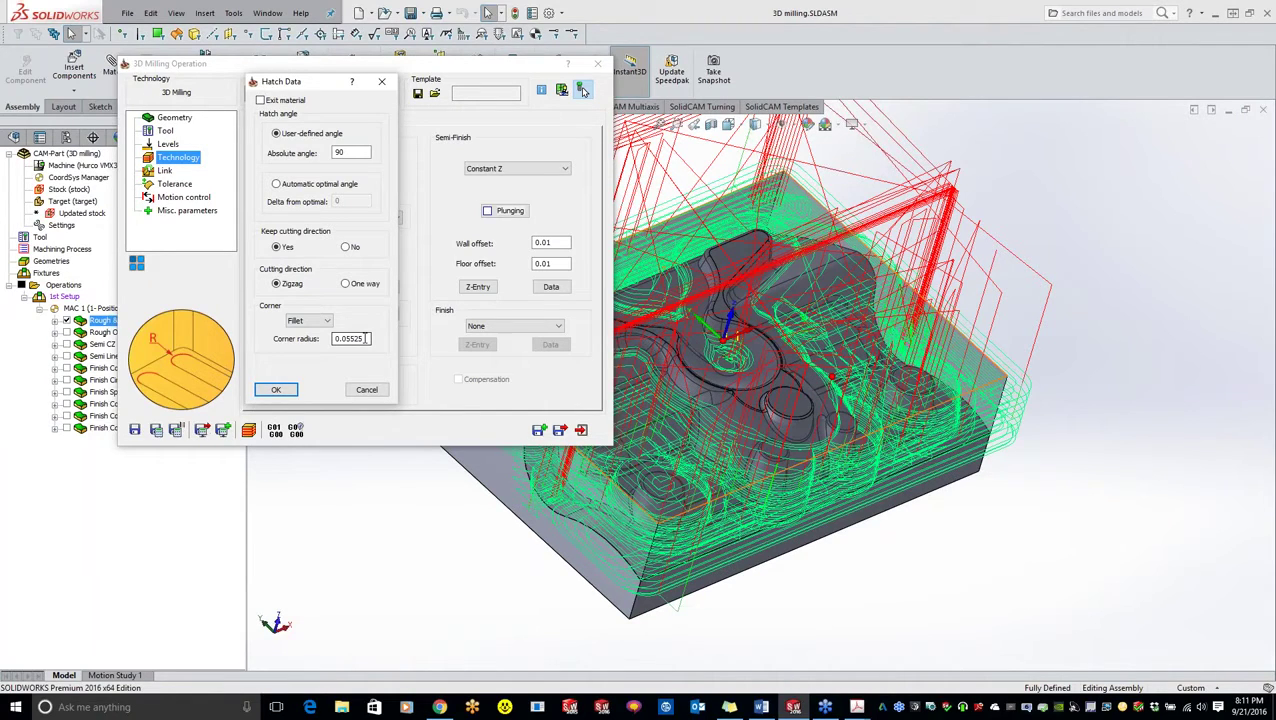
pyautogui.click(310, 320)
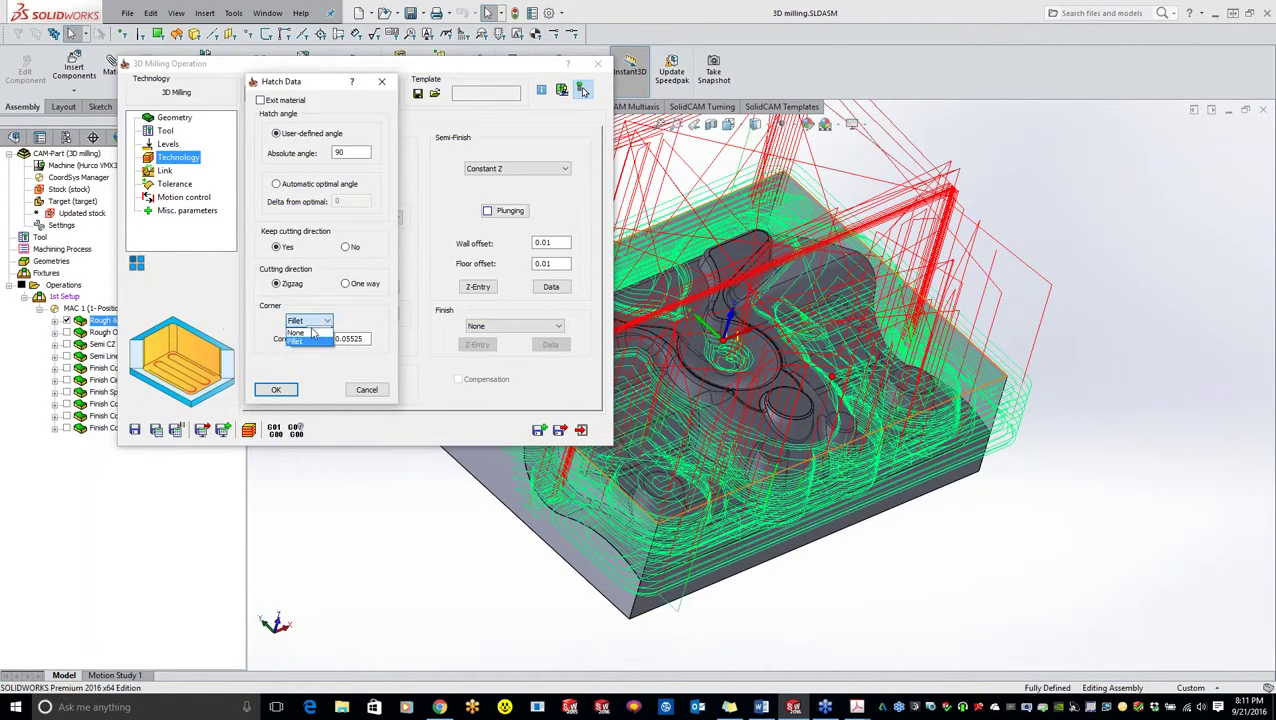
pyautogui.click(313, 333)
pyautogui.click(276, 389)
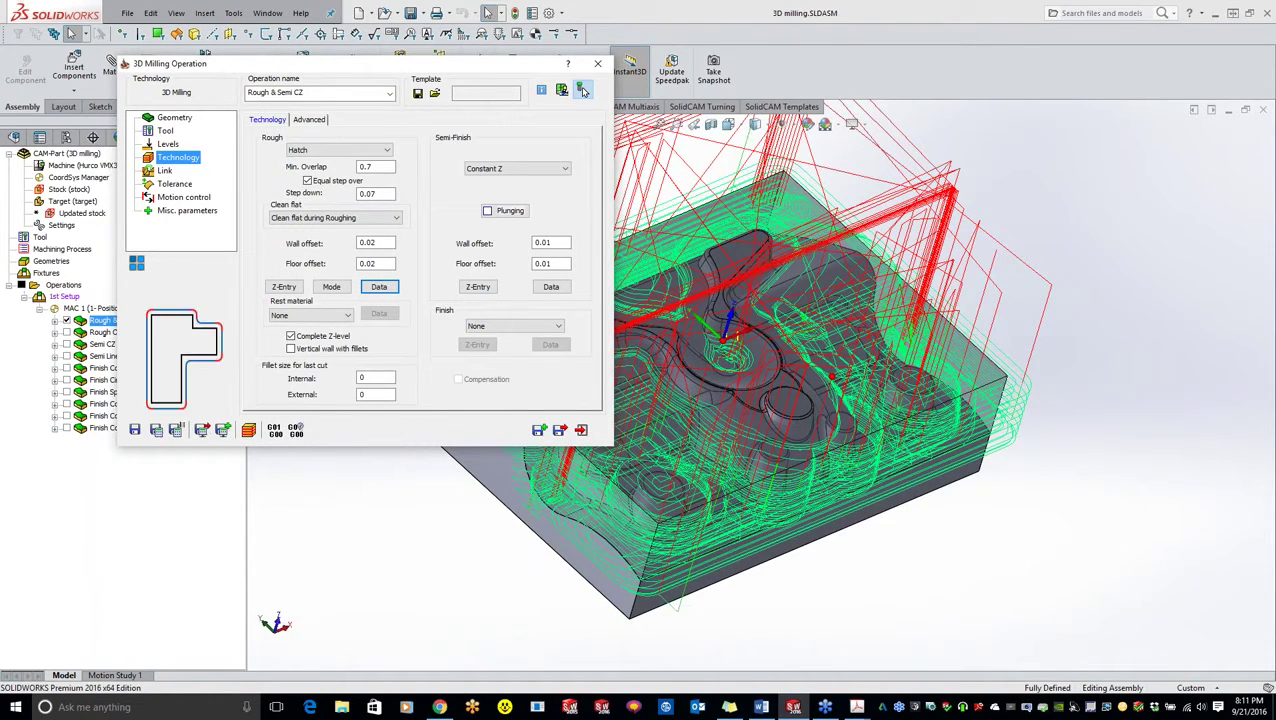
# Review the last-cut fillet size and wall offsets, and try the Linear, Offset cutting, Spiral and Circular pocket semi-finish strategies
pyautogui.click(381, 377)
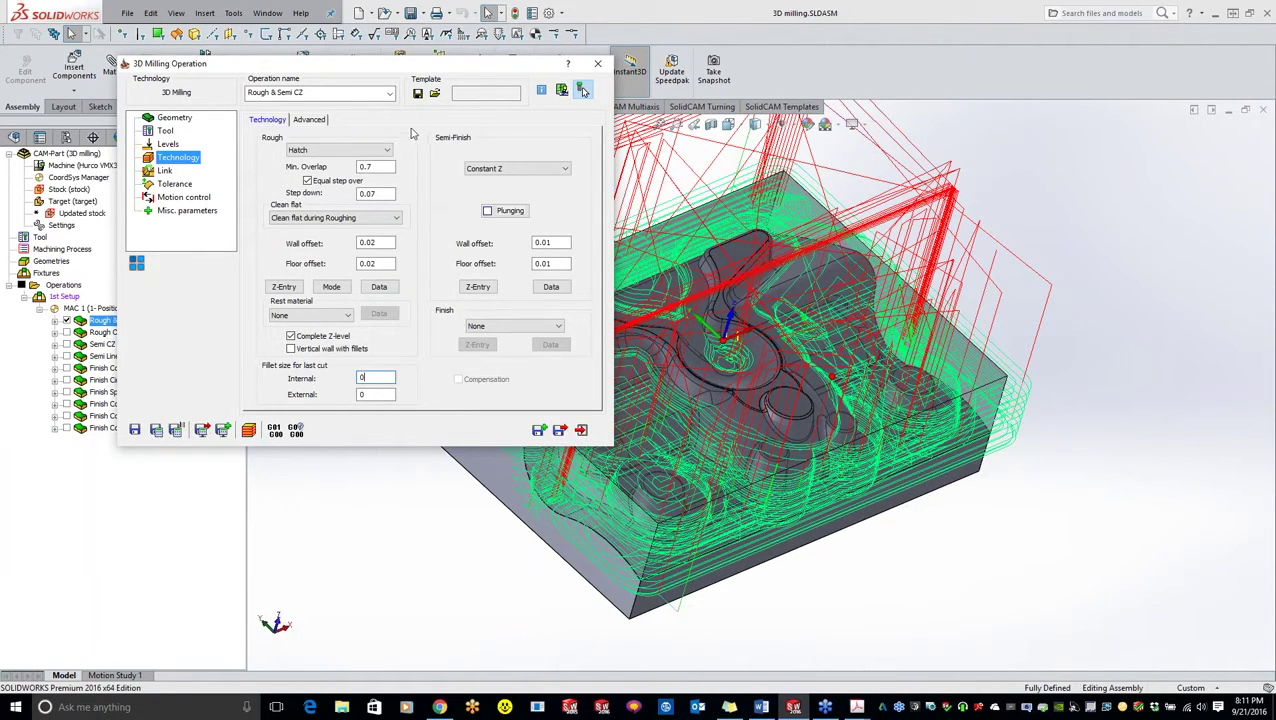
pyautogui.moveTo(378, 242)
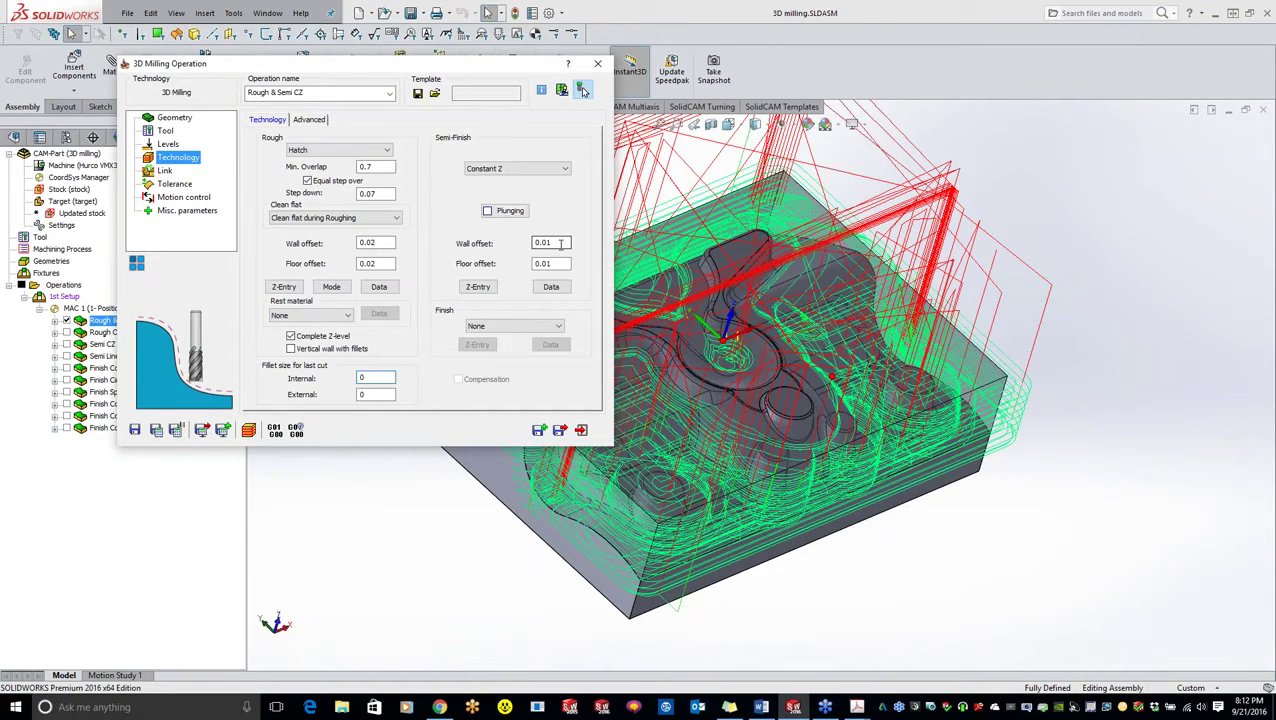
pyautogui.click(514, 170)
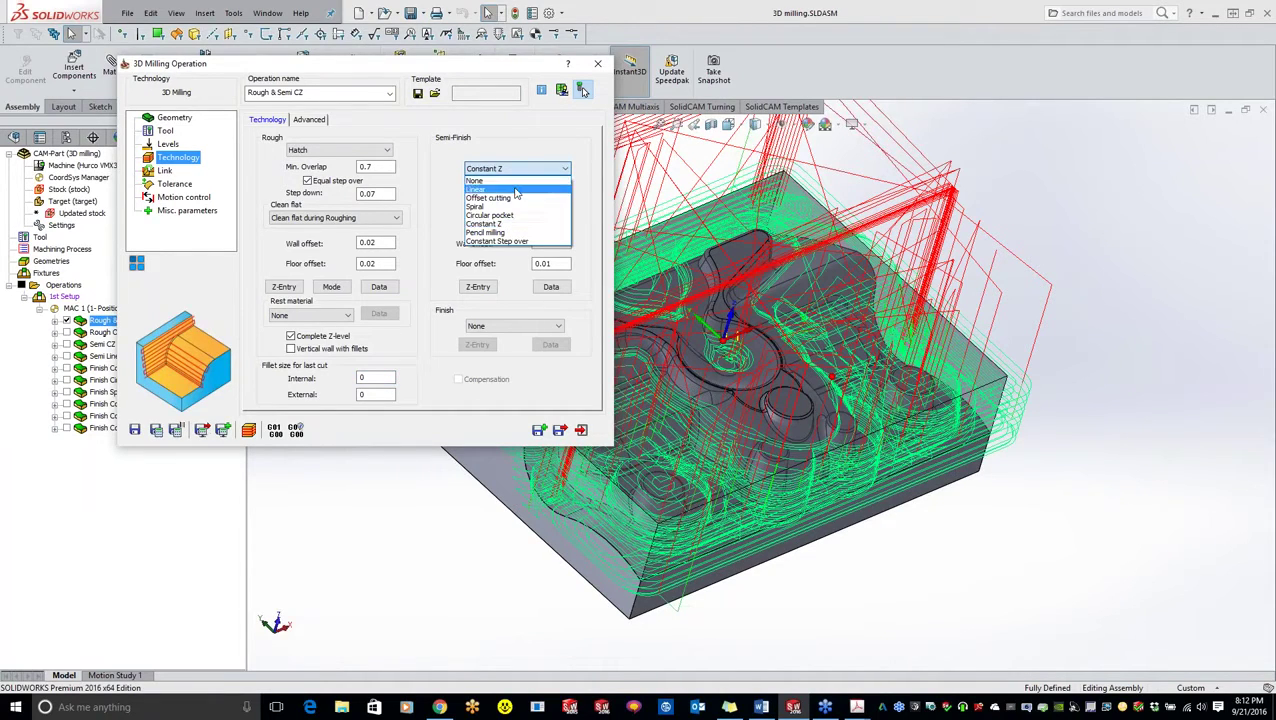
pyautogui.click(495, 189)
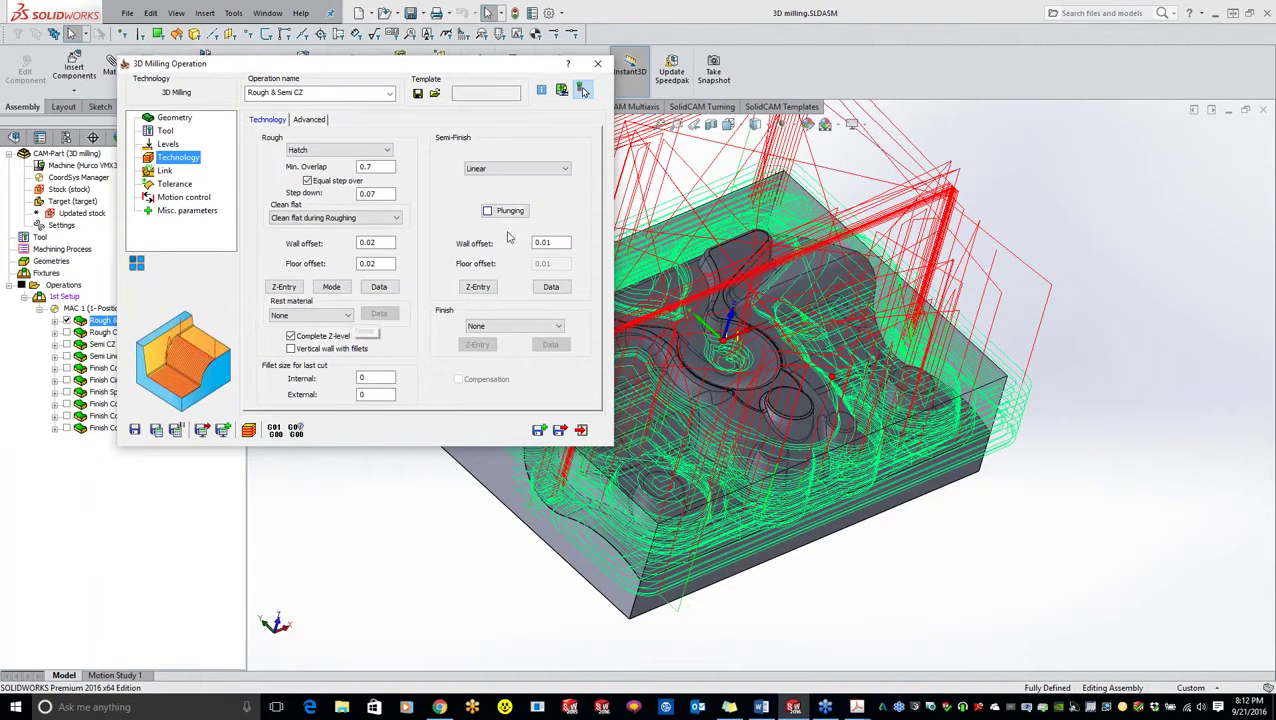
pyautogui.click(513, 169)
pyautogui.click(511, 199)
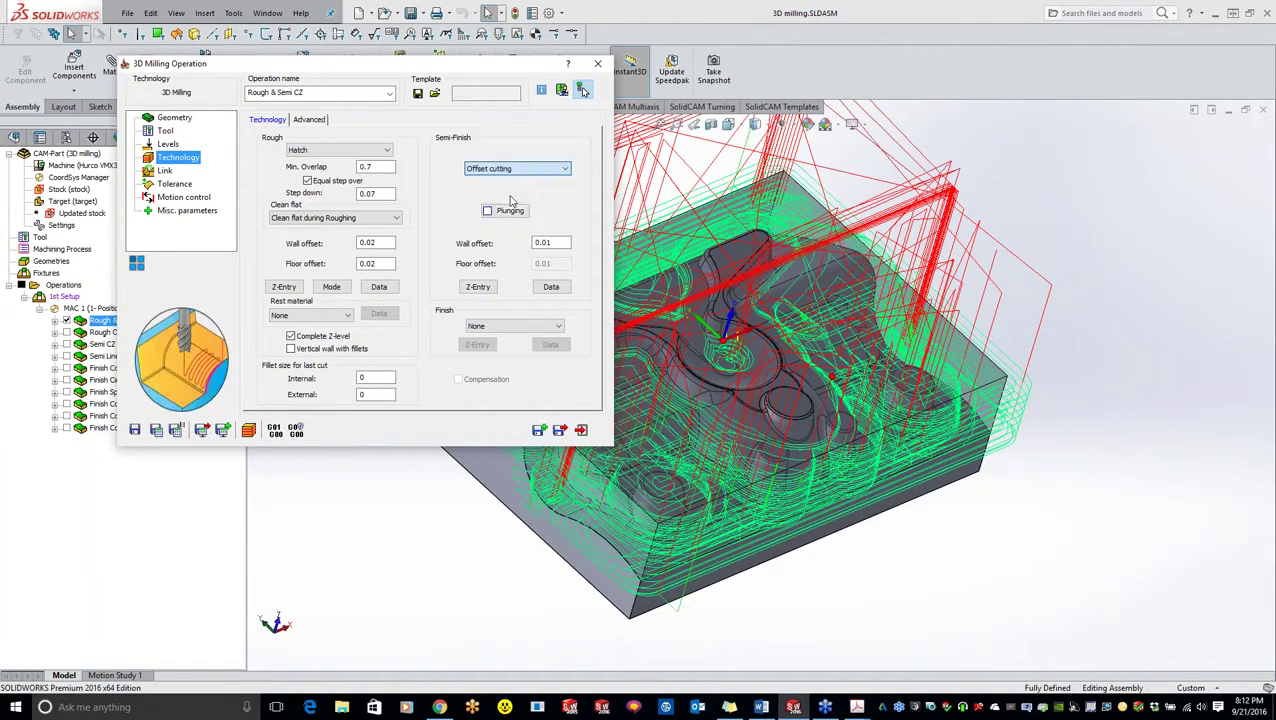
pyautogui.click(507, 170)
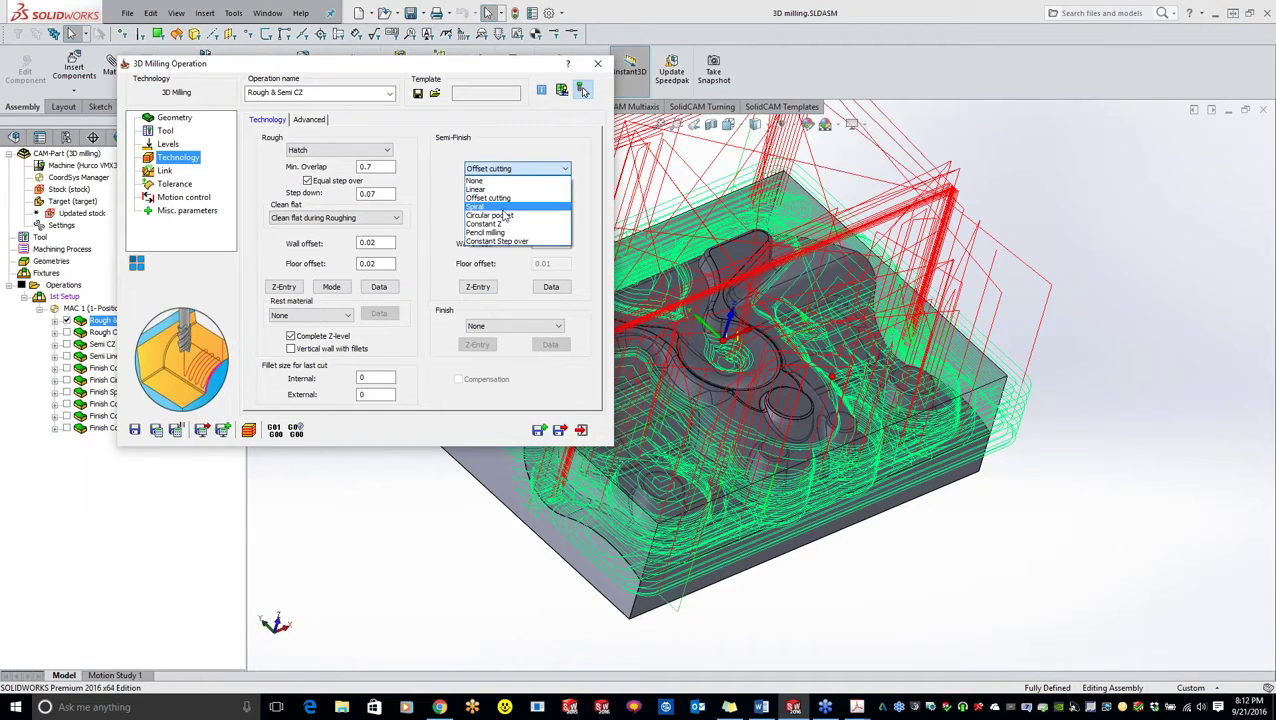
pyautogui.click(505, 213)
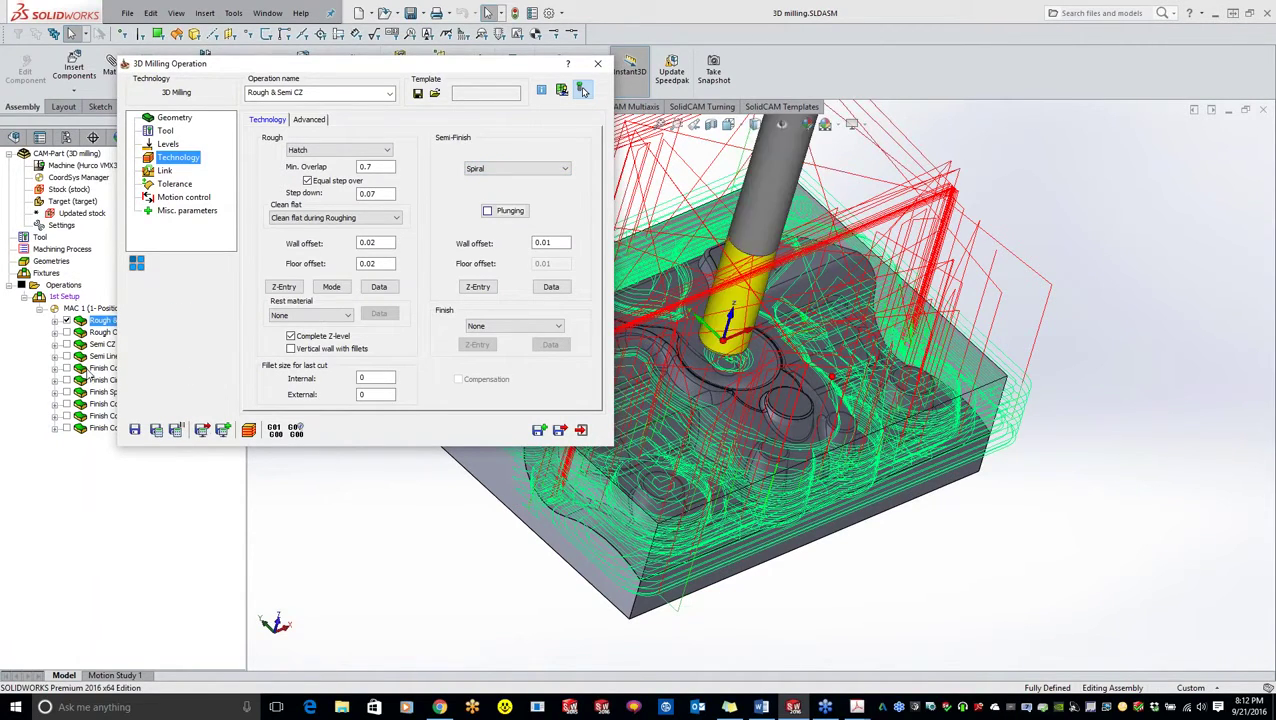
pyautogui.click(511, 170)
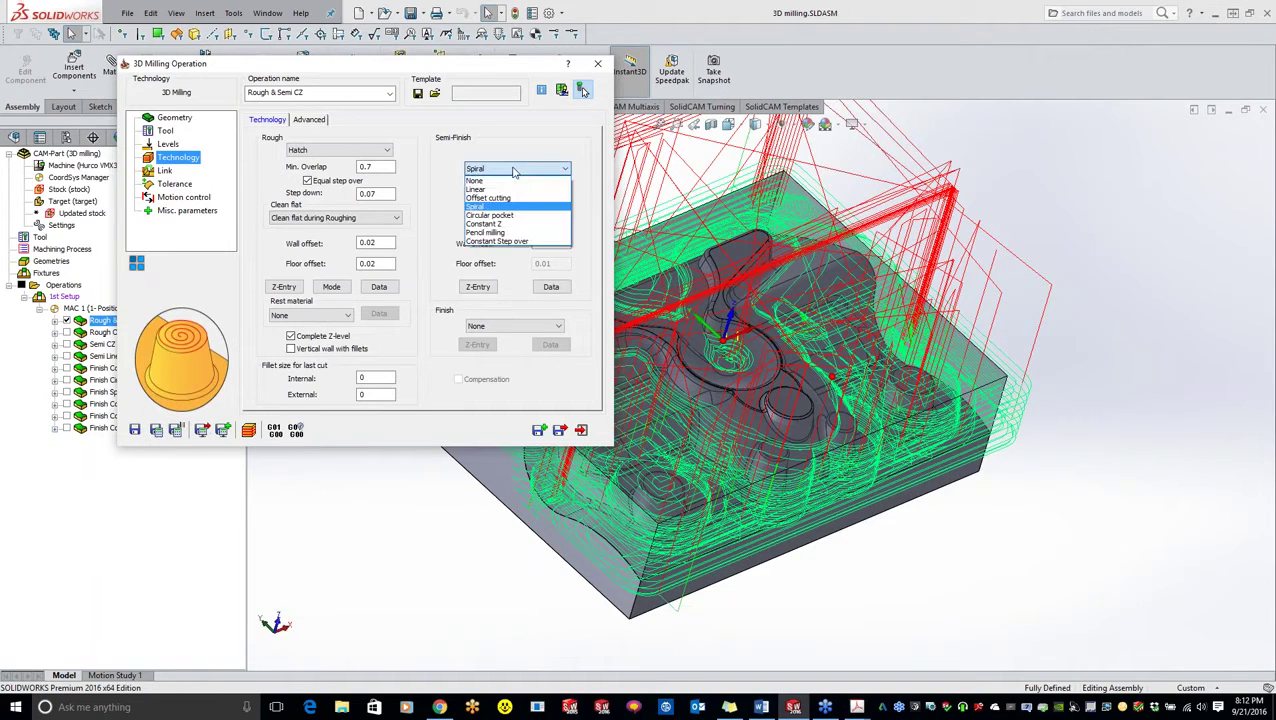
pyautogui.click(510, 220)
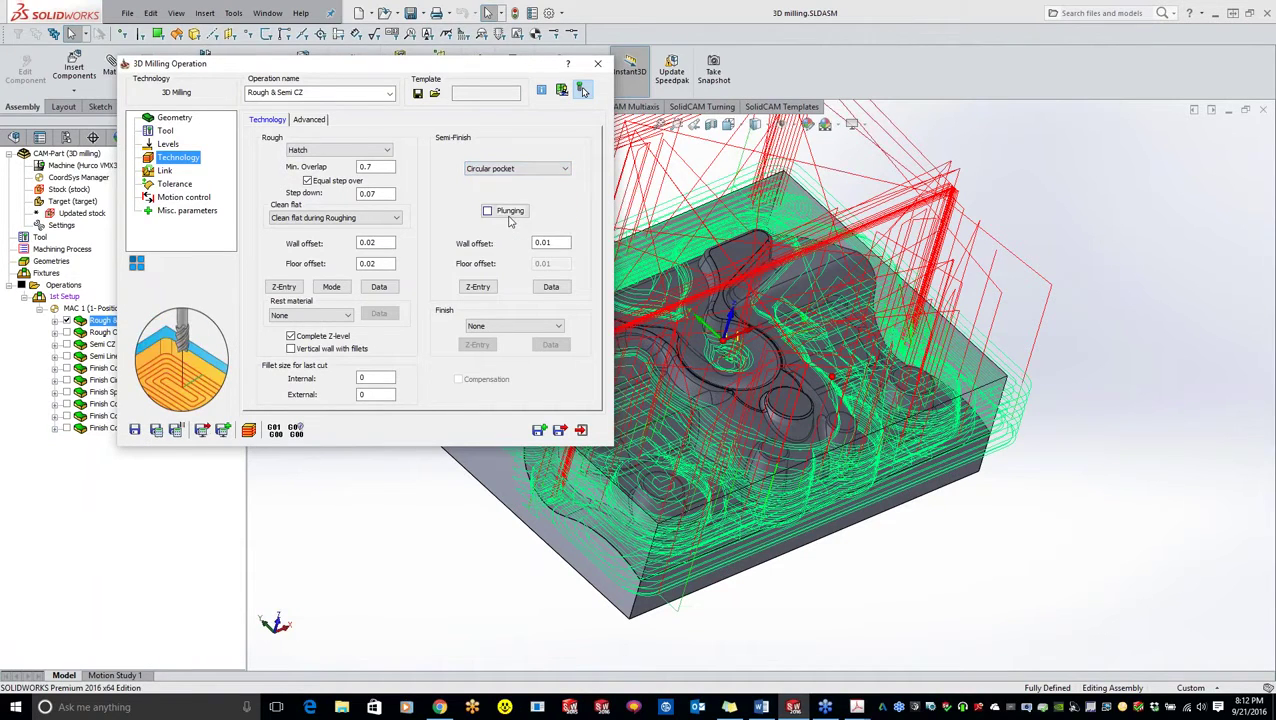
# Compare Constant Z with Constant Step over for semi-finishing and set the strategy to Constant Z
pyautogui.click(533, 170)
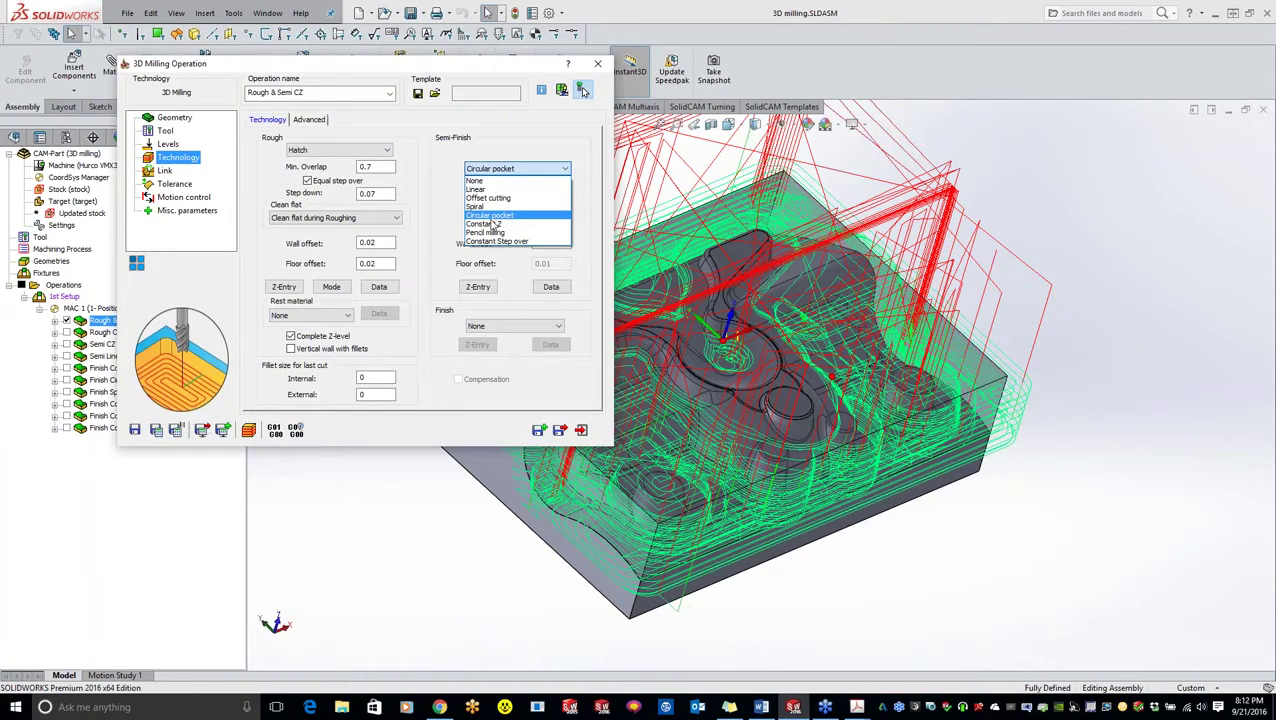
pyautogui.click(488, 224)
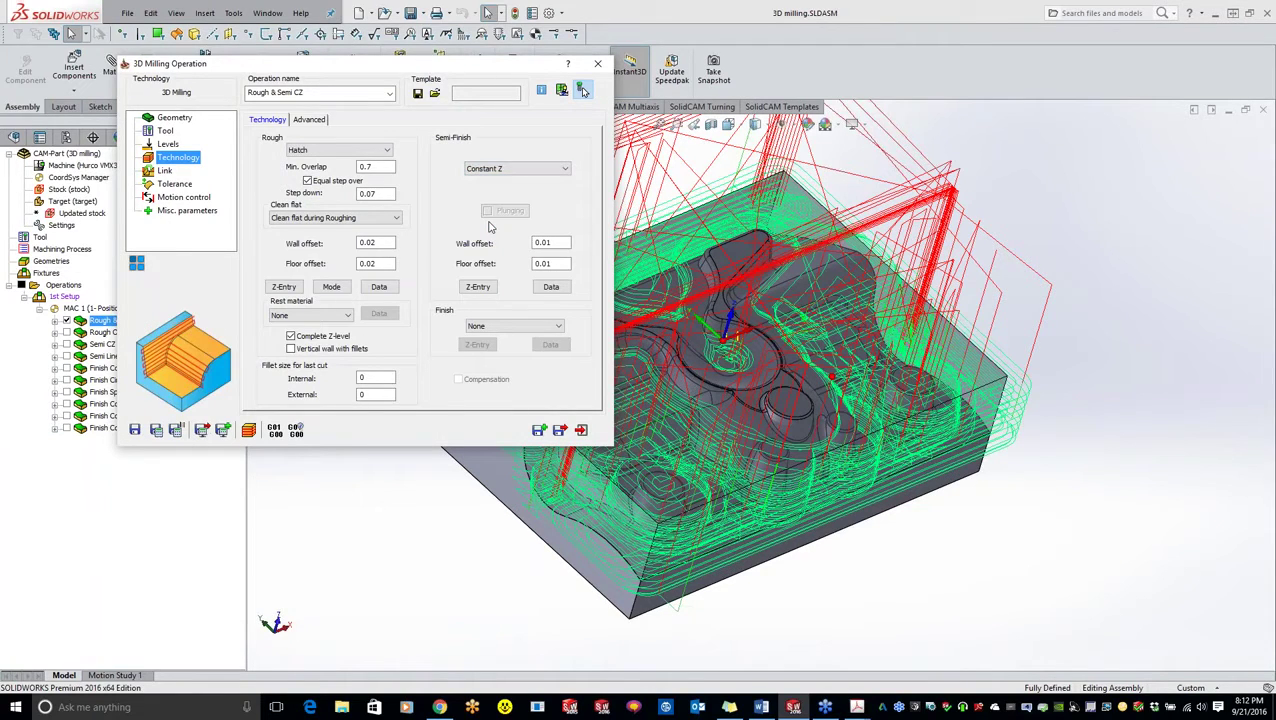
pyautogui.click(514, 170)
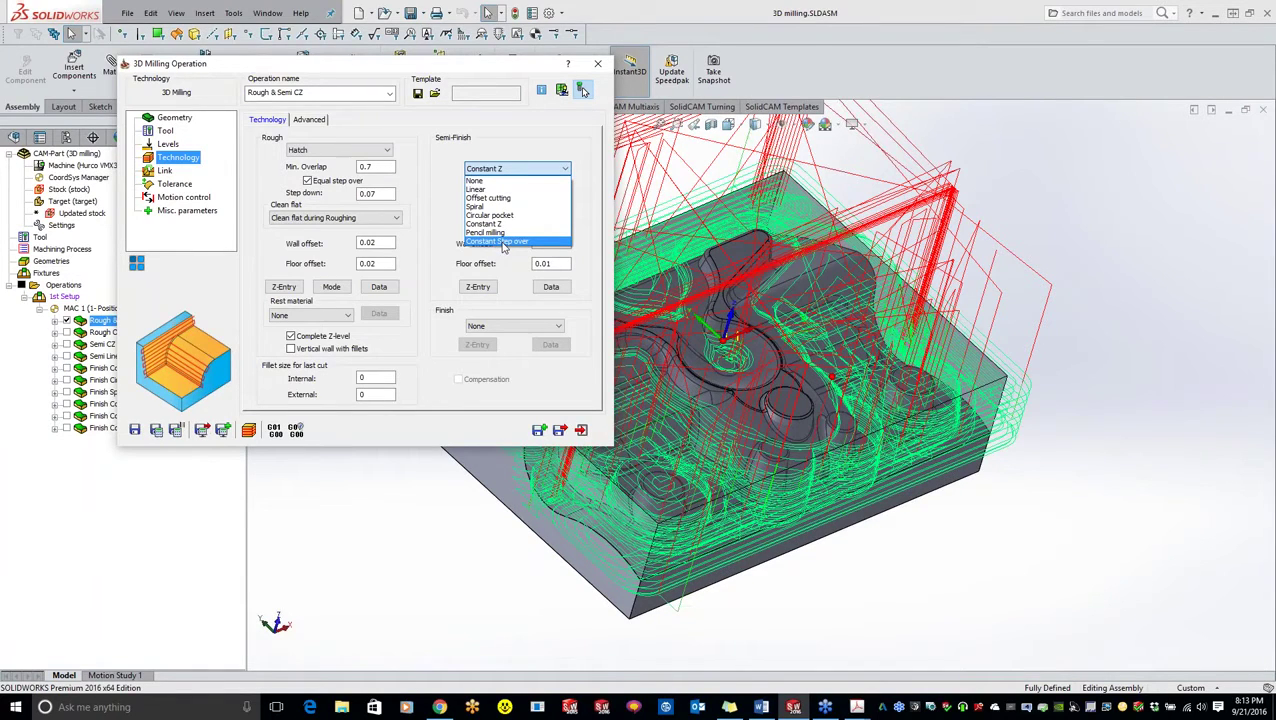
pyautogui.click(505, 242)
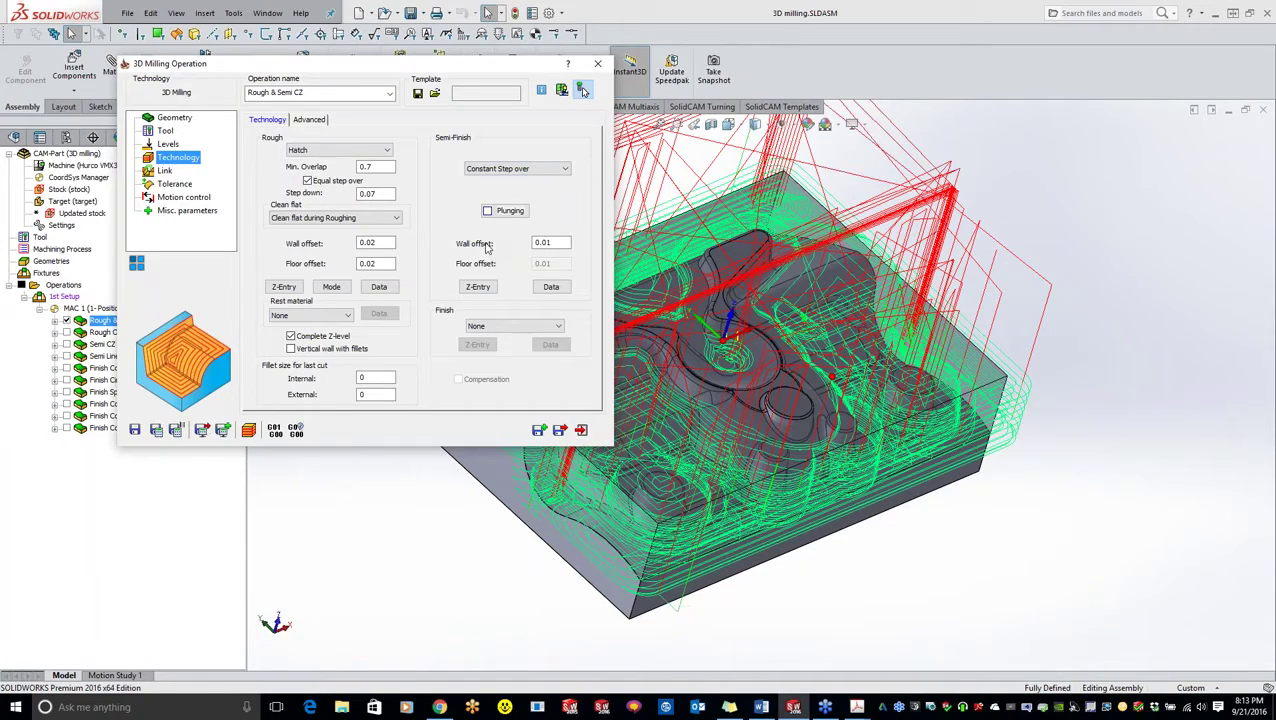
pyautogui.click(537, 170)
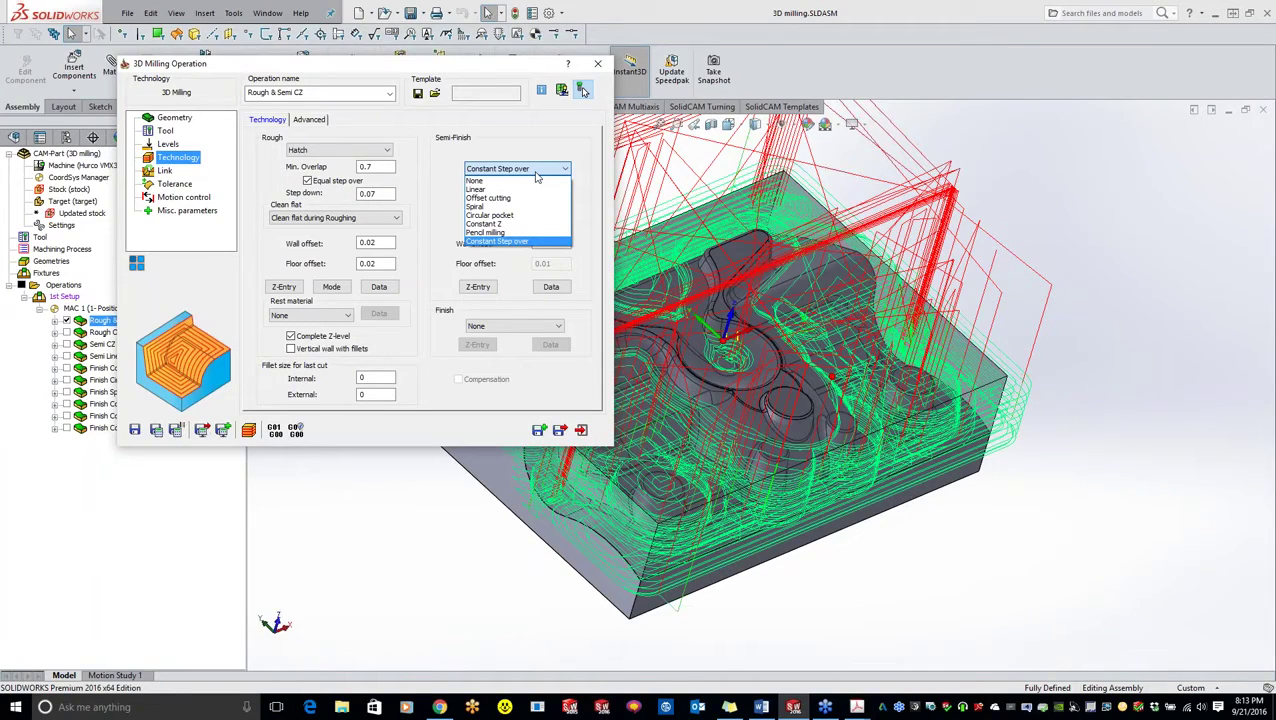
pyautogui.click(490, 223)
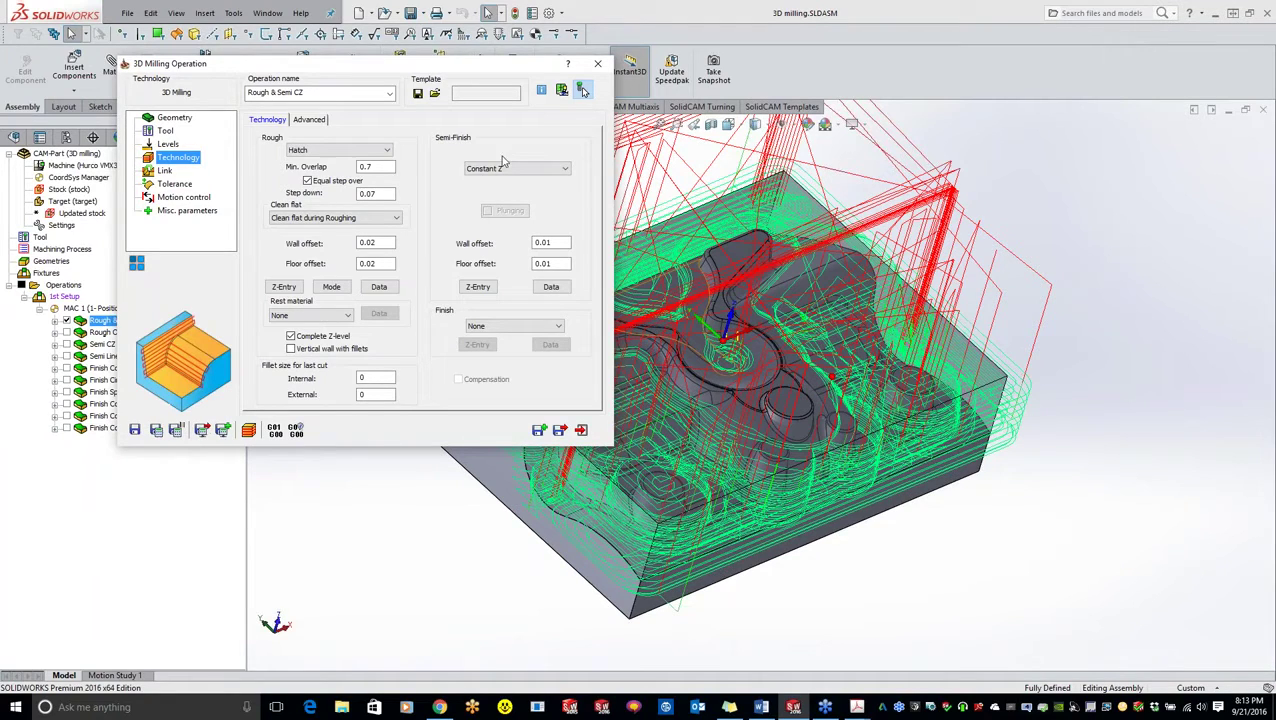
# Review the Z-entry strategies available for semi-finishing, keeping None
pyautogui.click(477, 288)
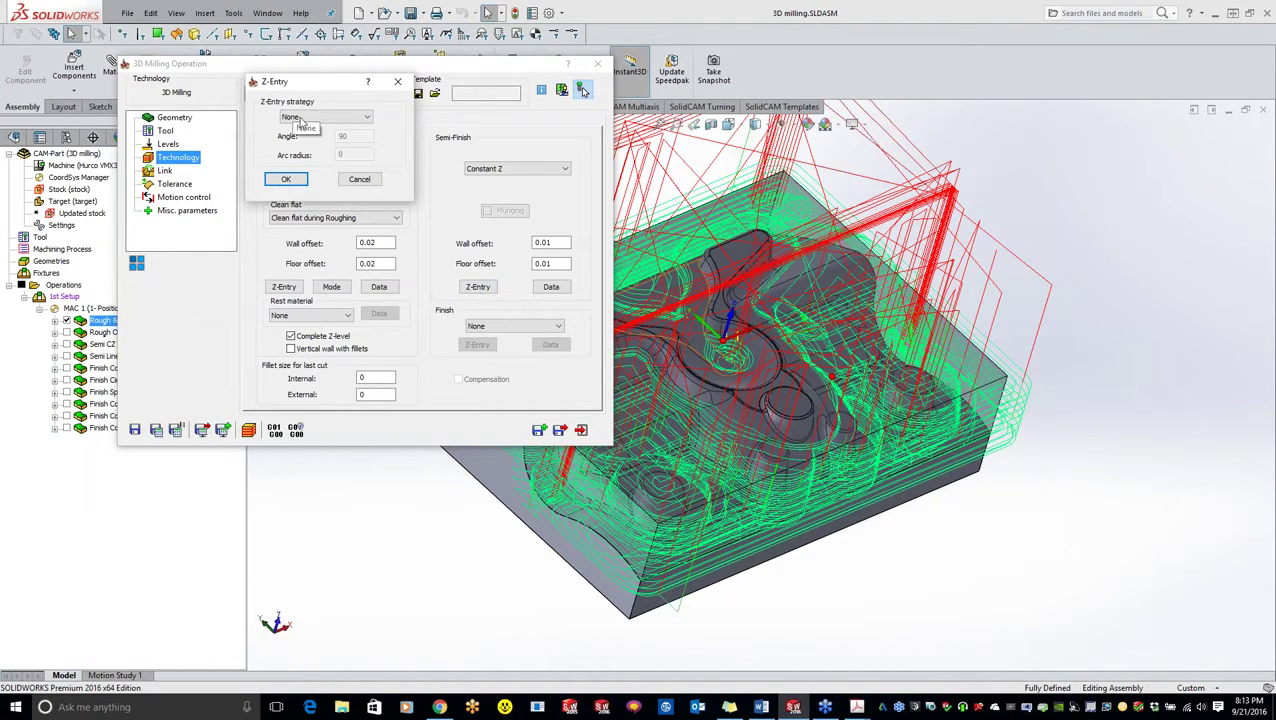
pyautogui.click(341, 118)
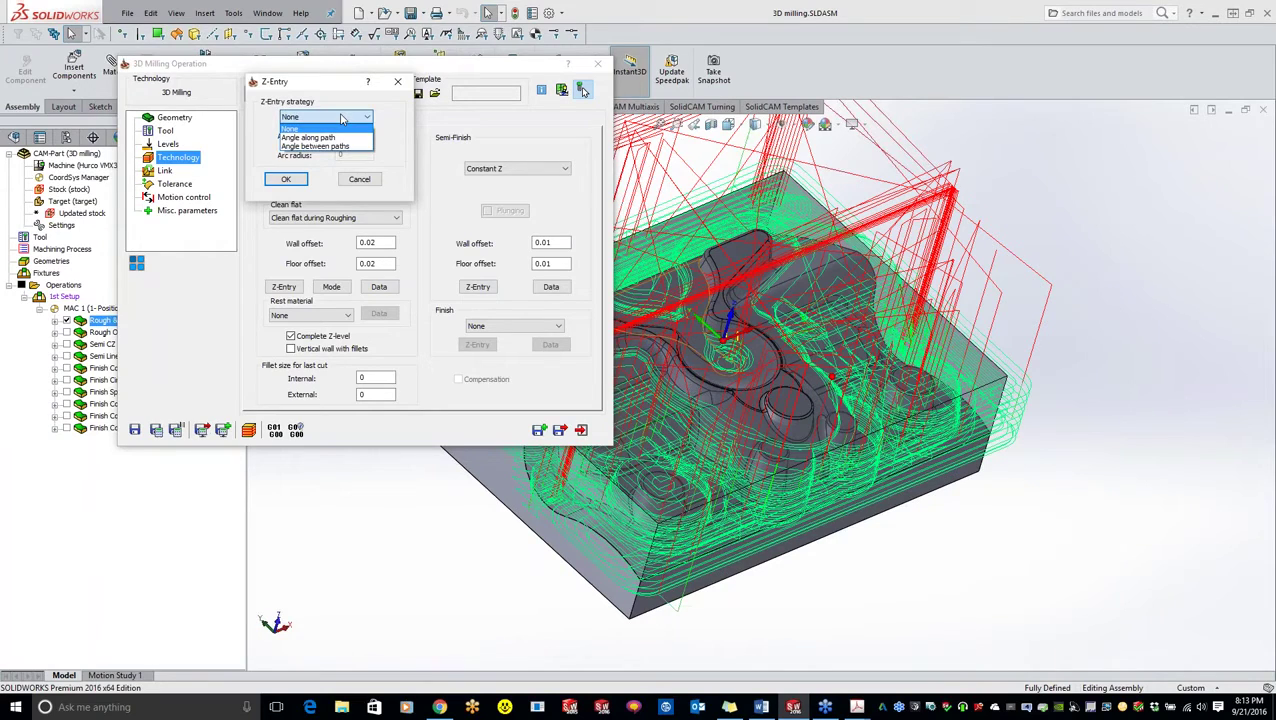
pyautogui.click(341, 118)
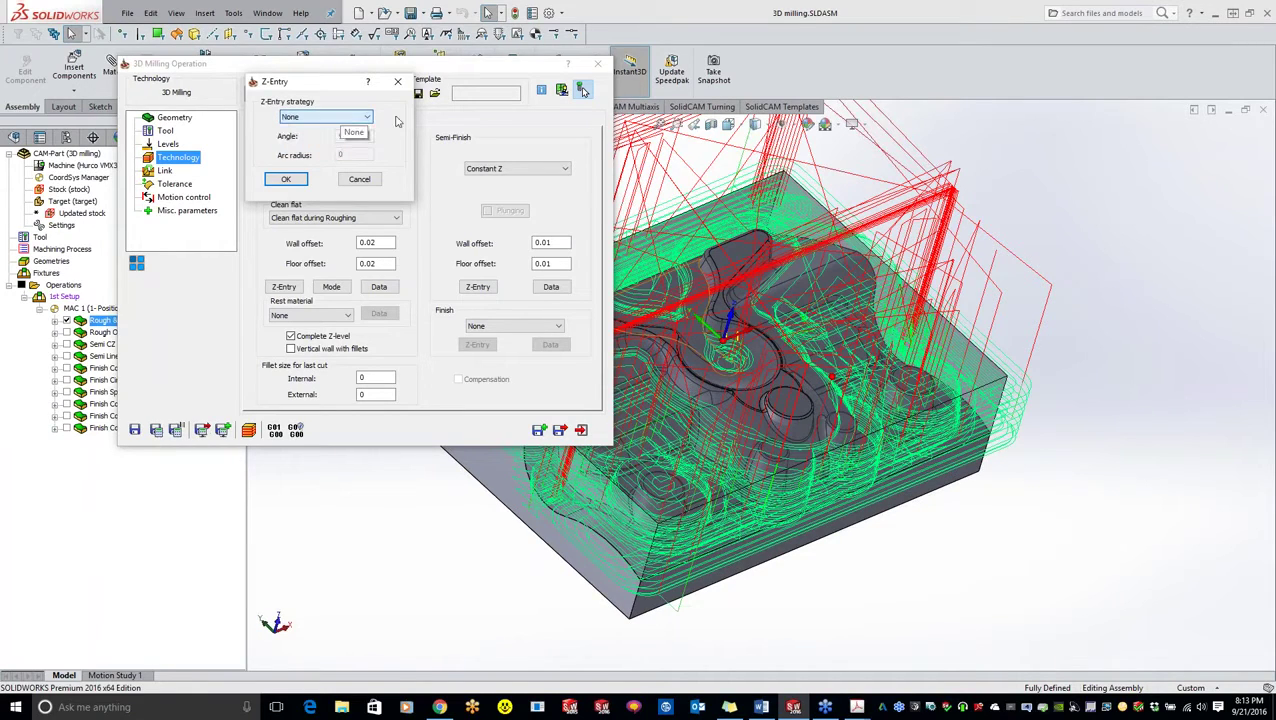
pyautogui.click(285, 181)
# In the Constant Z semi-finish data, compare the step down and connection types, choosing Constant step down and Tangential
pyautogui.click(550, 286)
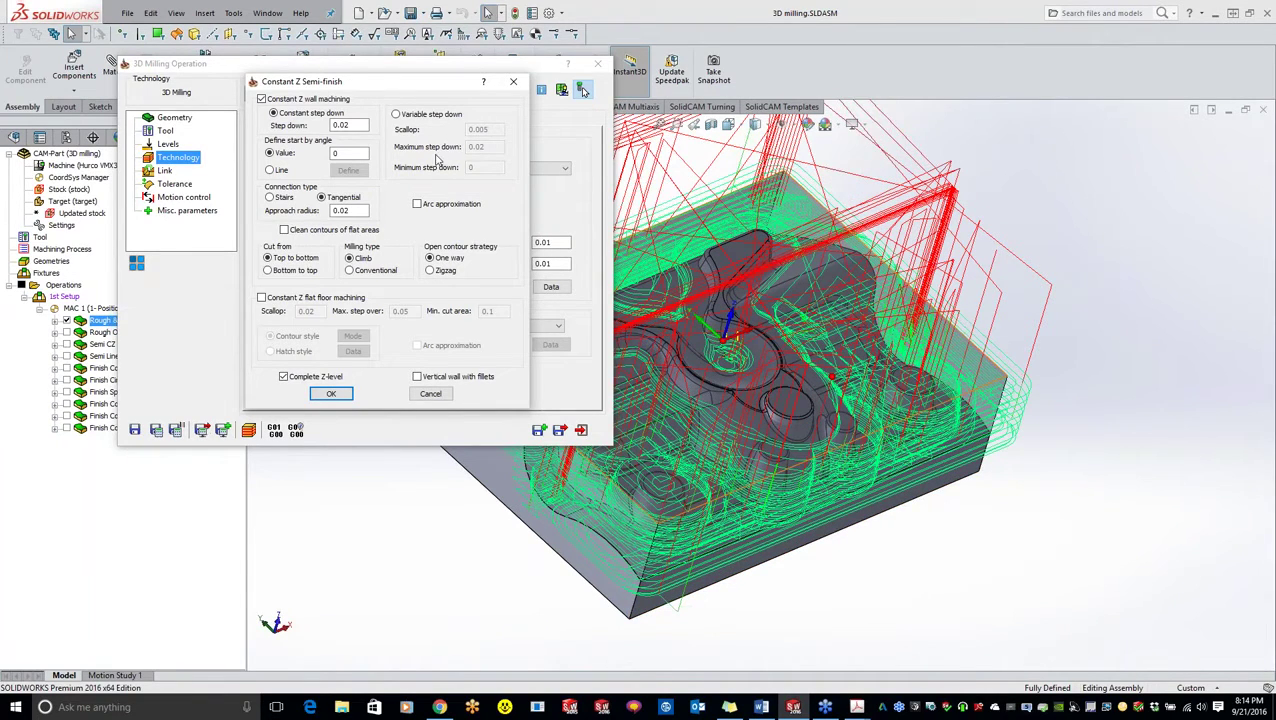
pyautogui.click(396, 114)
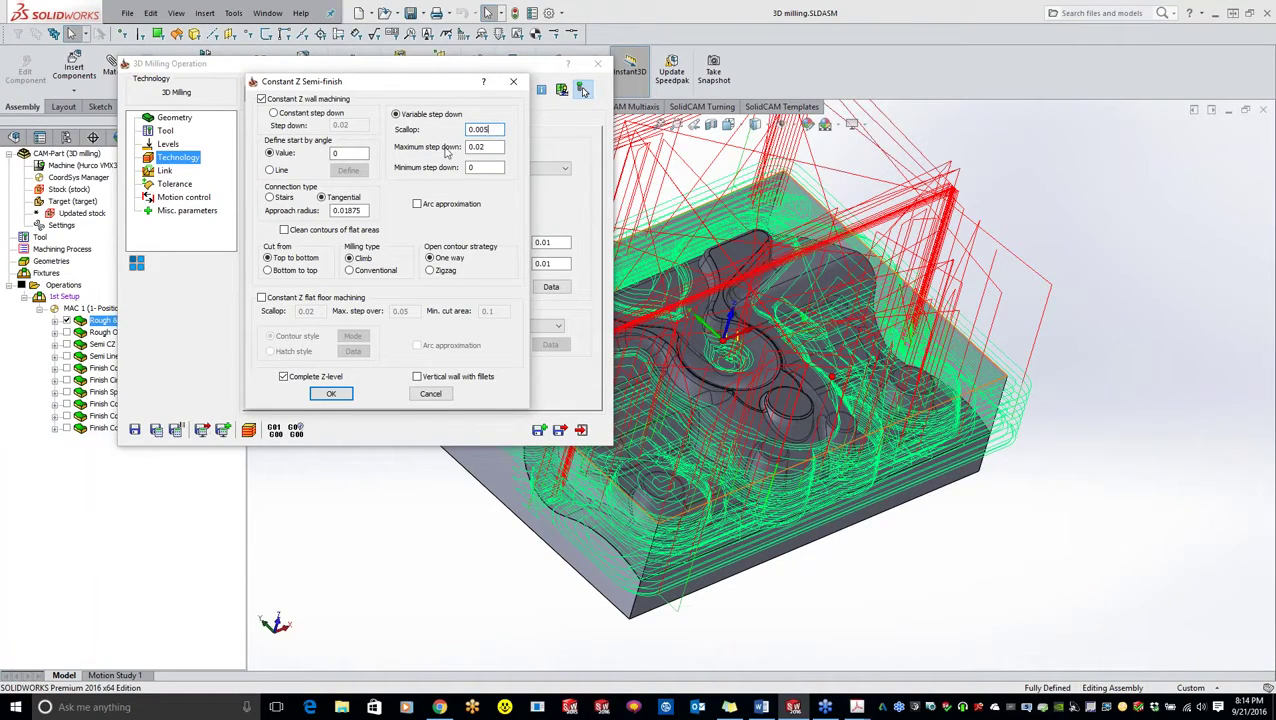
pyautogui.click(274, 113)
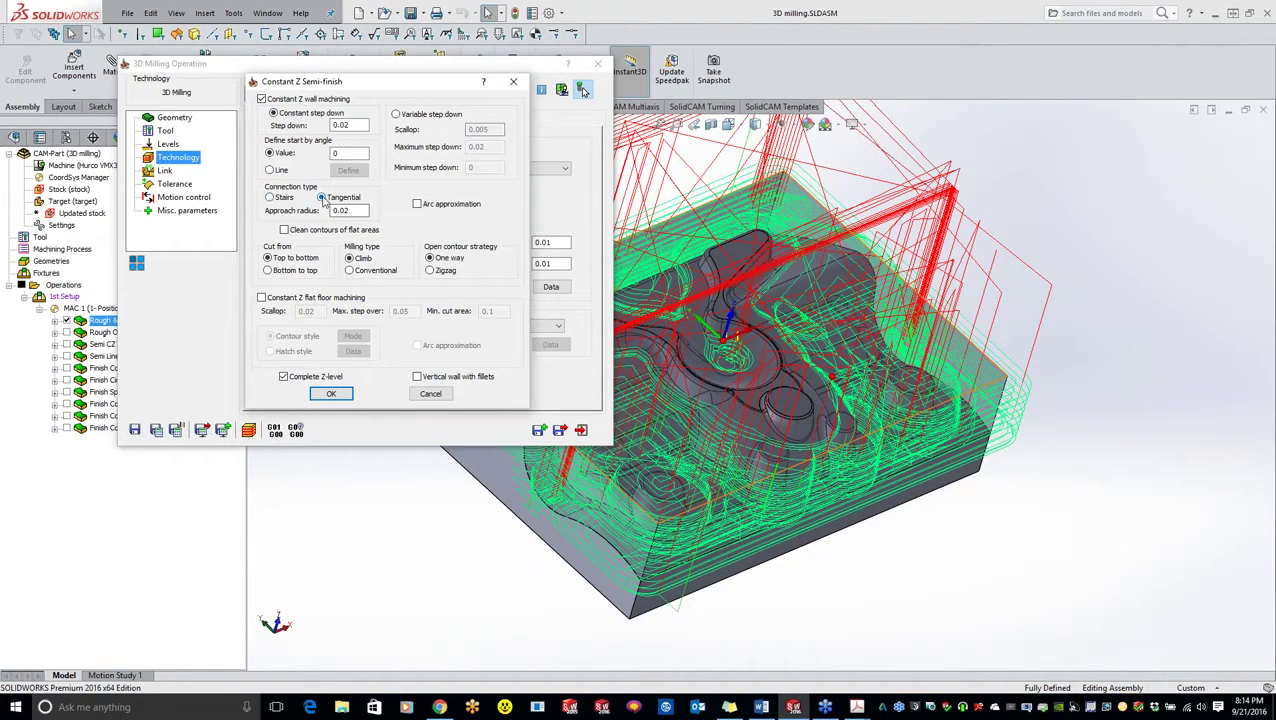
pyautogui.press('Left')
pyautogui.click(321, 198)
# Review the milling type and open contour strategy options and consult the milling help
pyautogui.moveTo(378, 277)
pyautogui.moveTo(457, 277)
pyautogui.press('F1')
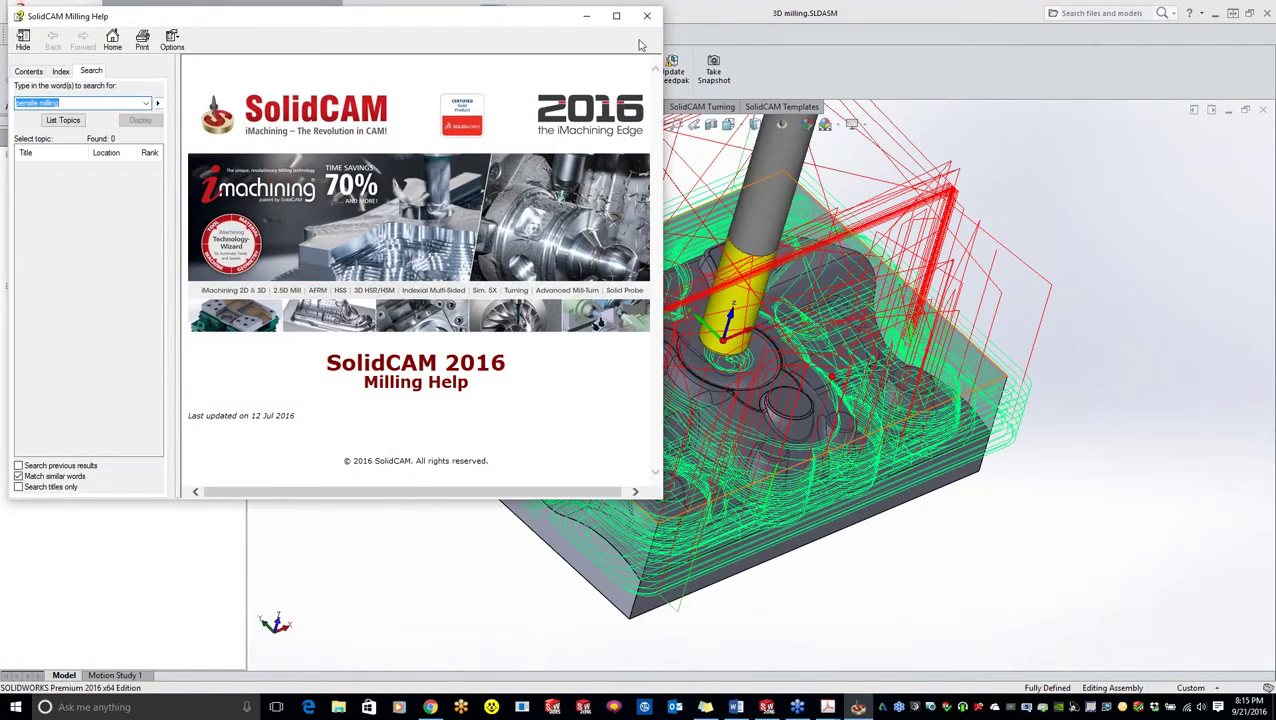
pyautogui.click(647, 17)
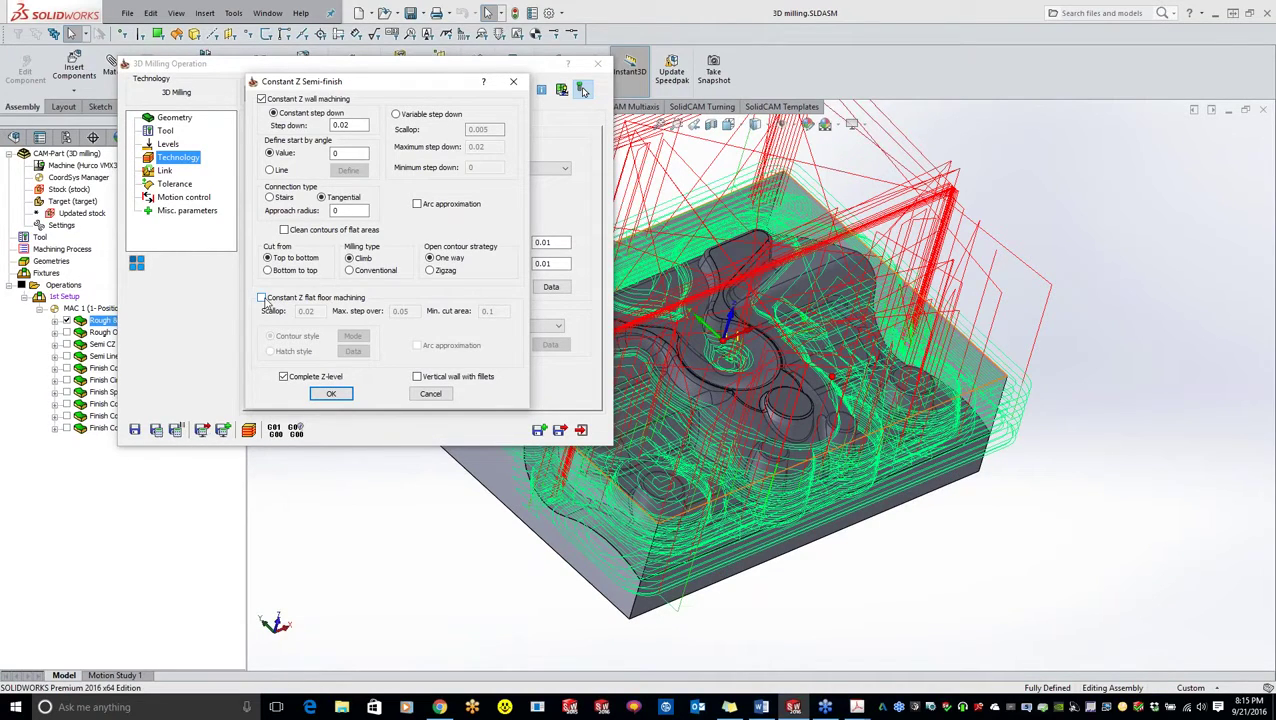
# Enable Constant Z flat floor machining in the semi-finish data
pyautogui.click(262, 298)
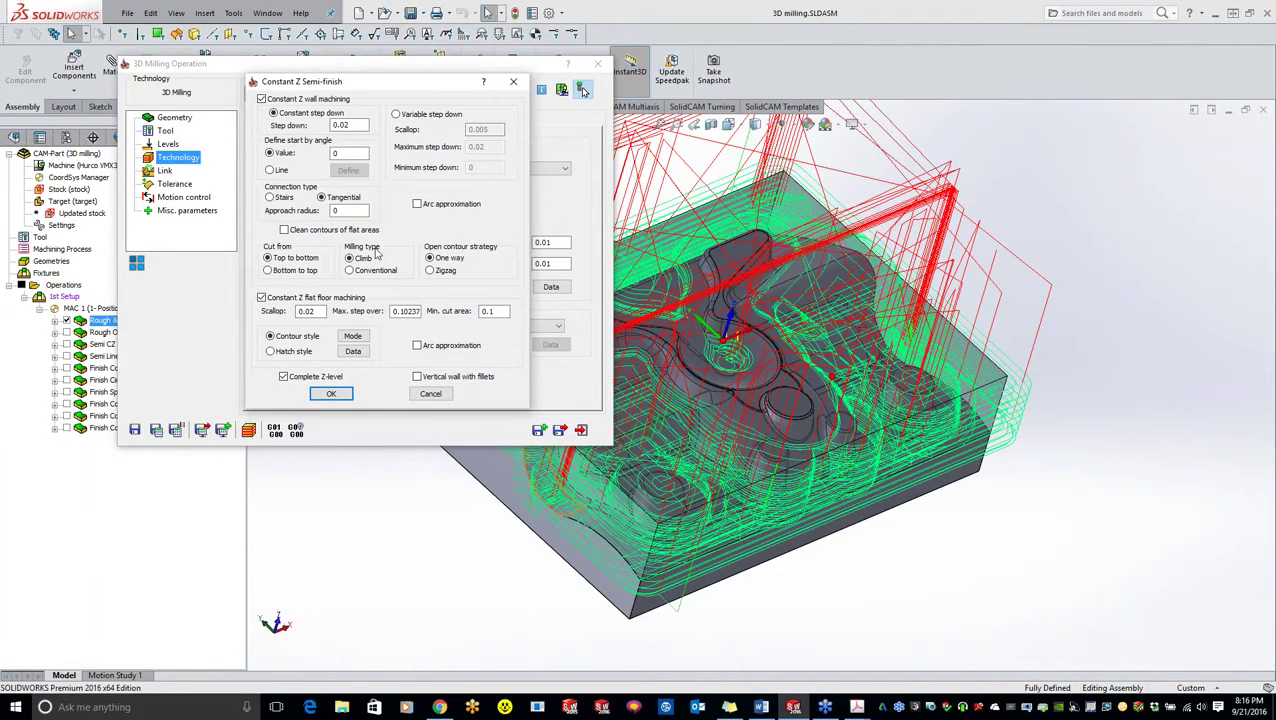
# Disable Constant Z flat floor machining and accept the semi-finish data
pyautogui.click(262, 298)
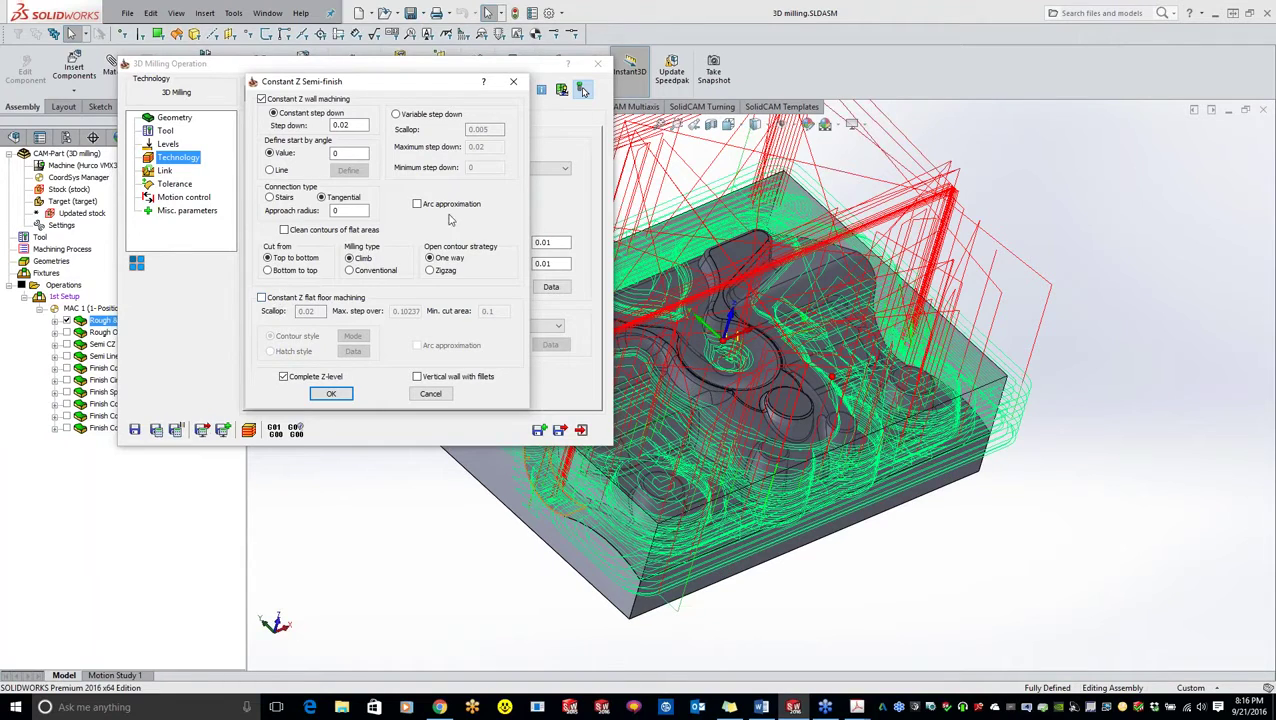
pyautogui.click(328, 395)
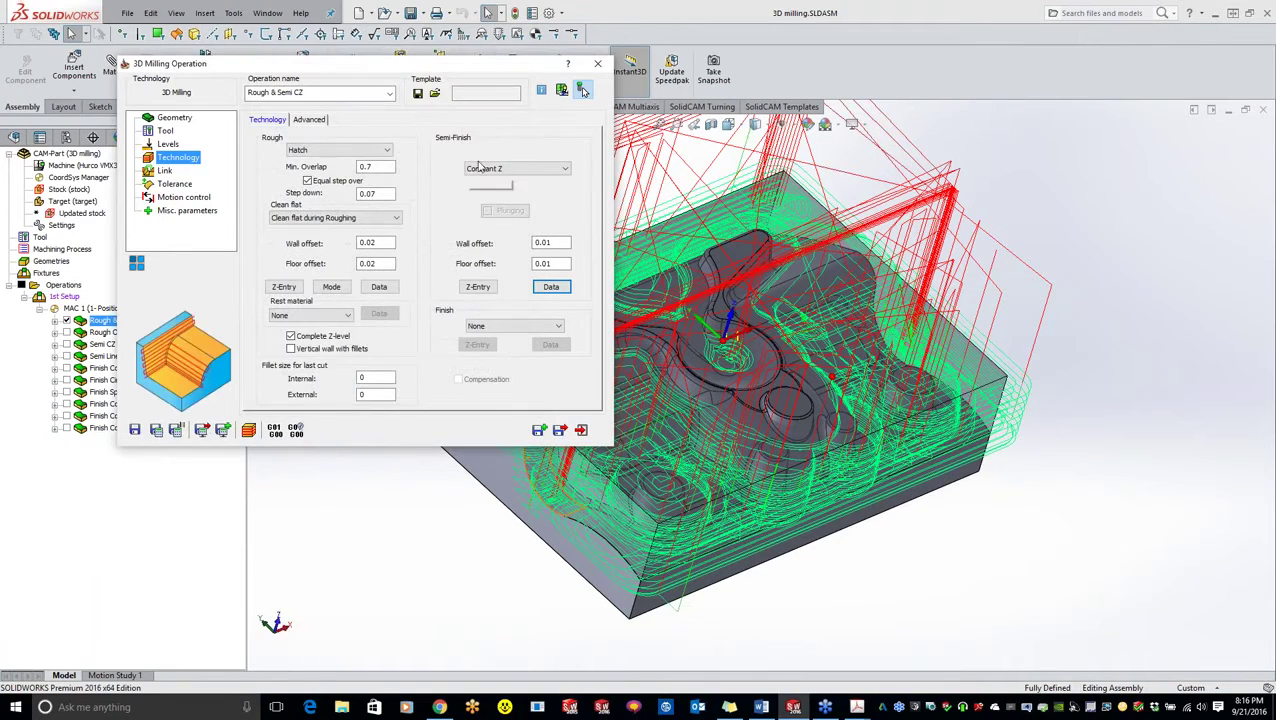
# Review the available finish and semi-finish strategies, keeping Constant Z for semi-finish and None for finish
pyautogui.click(517, 328)
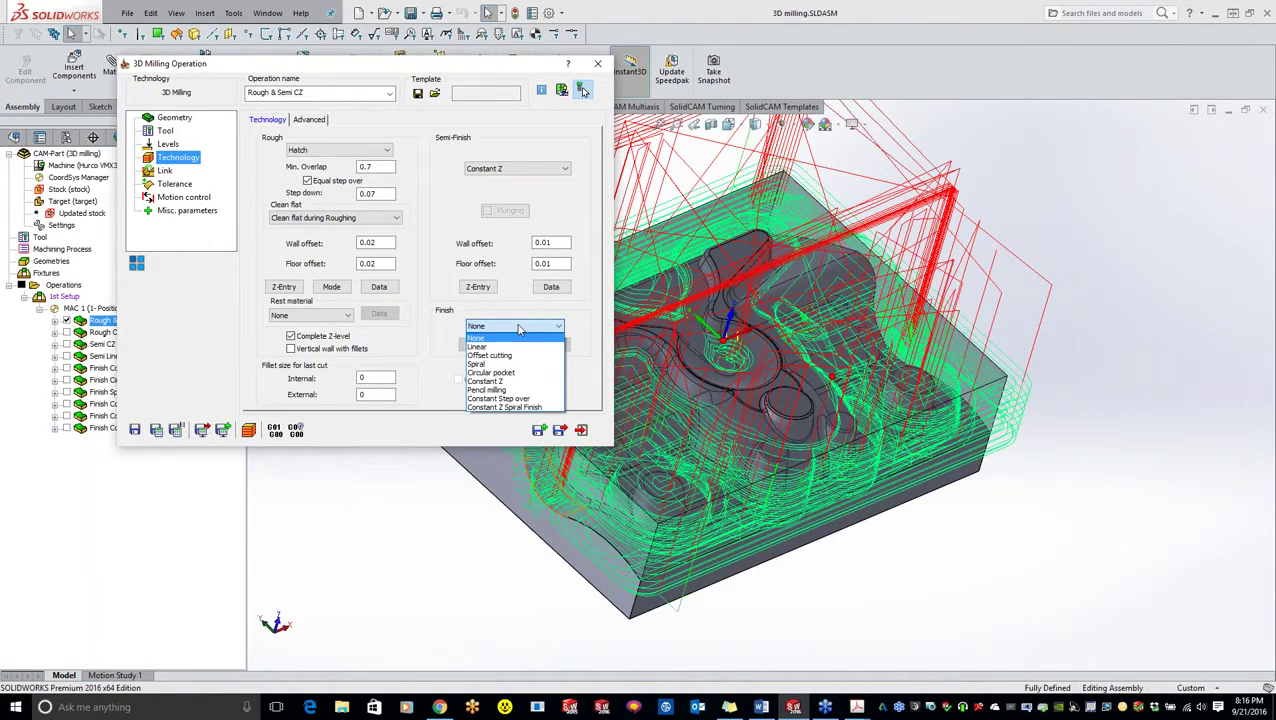
pyautogui.click(519, 328)
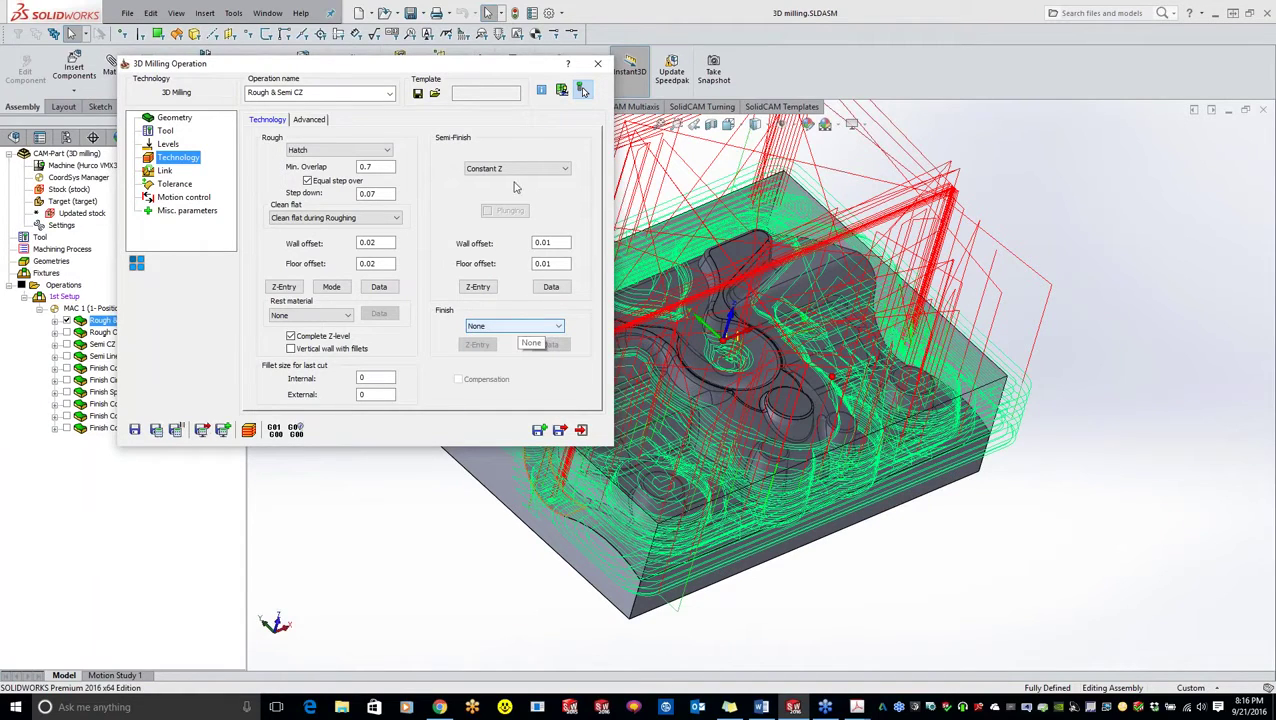
pyautogui.click(515, 170)
pyautogui.click(515, 168)
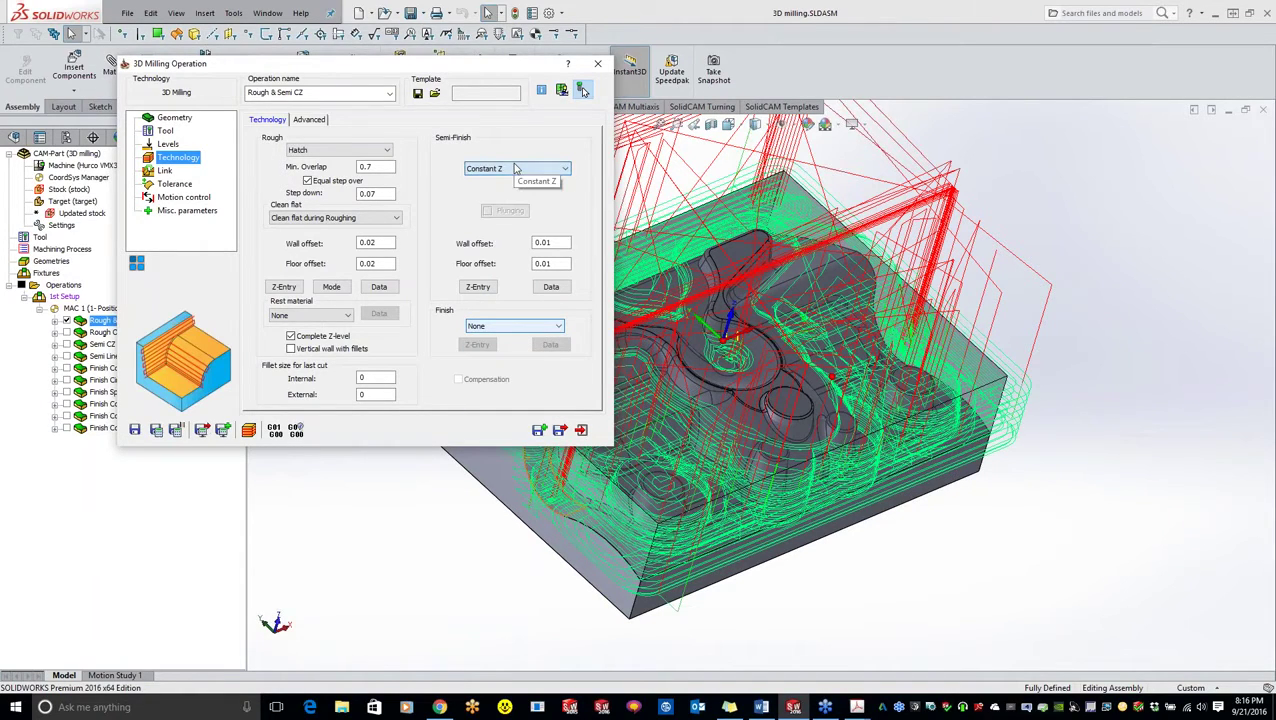
pyautogui.click(527, 328)
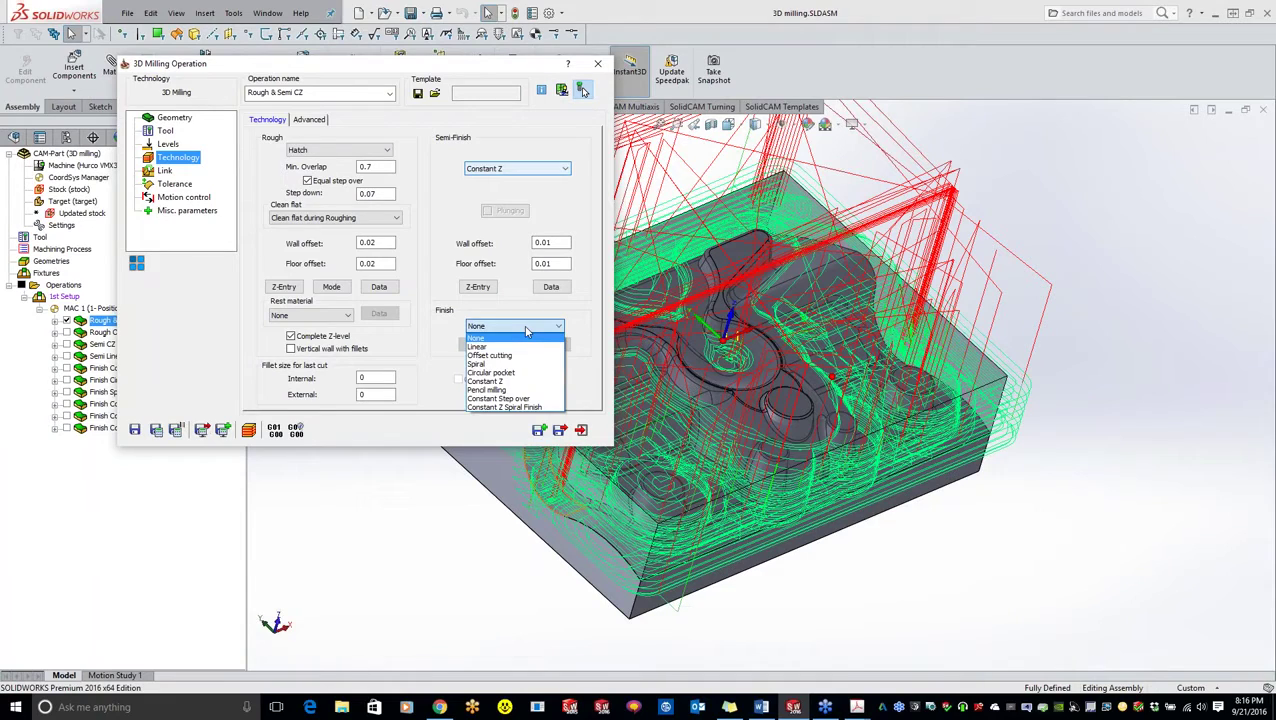
pyautogui.click(527, 330)
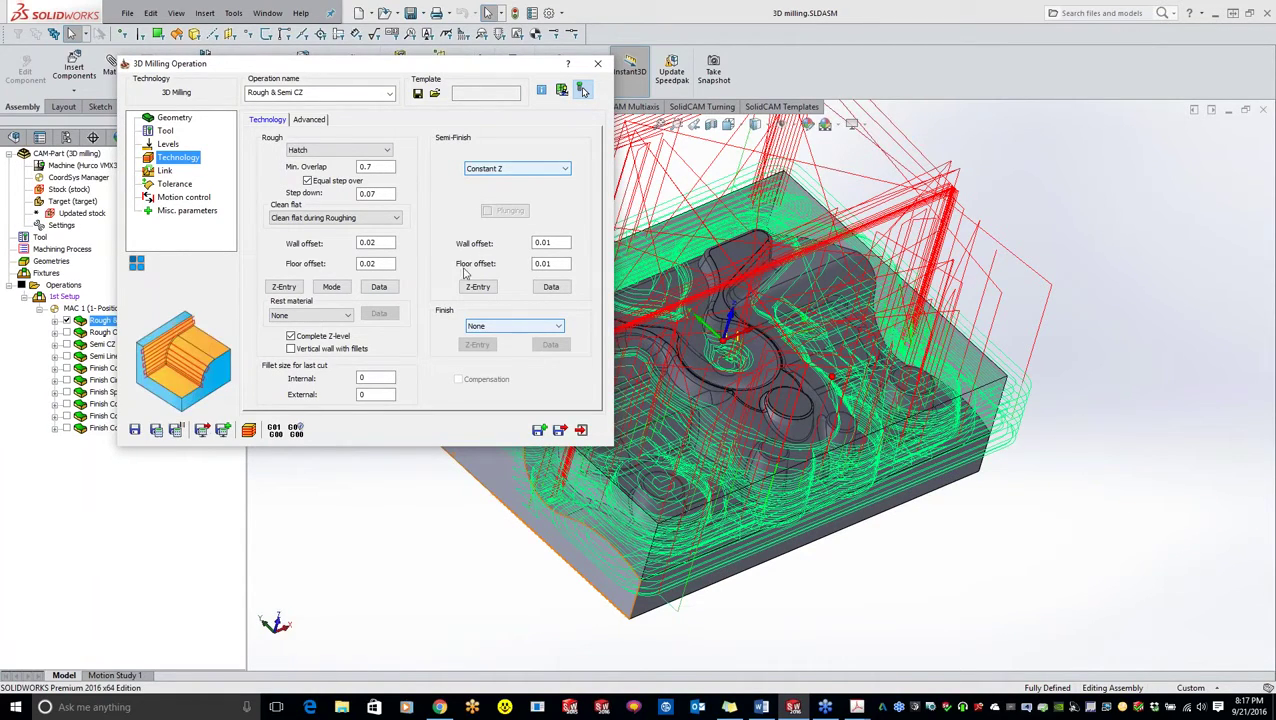
# Examine the advanced Trochoidal radius, step and engagement angle parameters without enabling the option
pyautogui.click(310, 120)
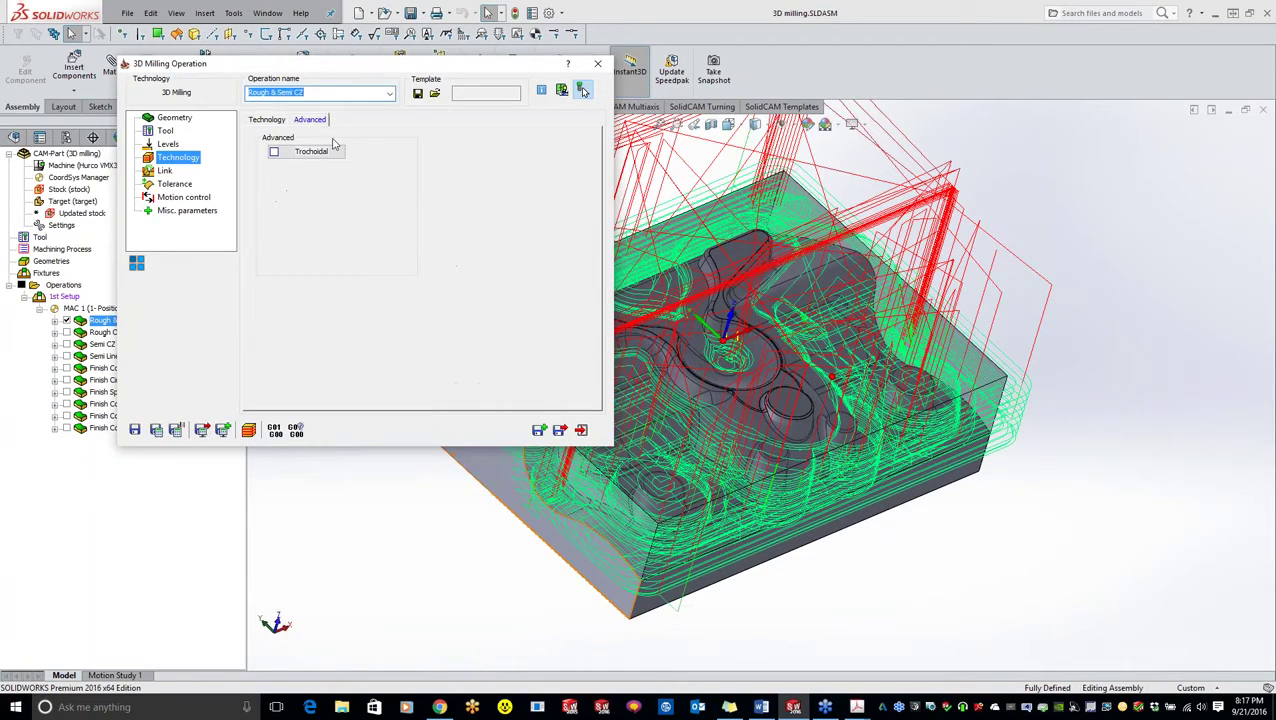
pyautogui.click(281, 157)
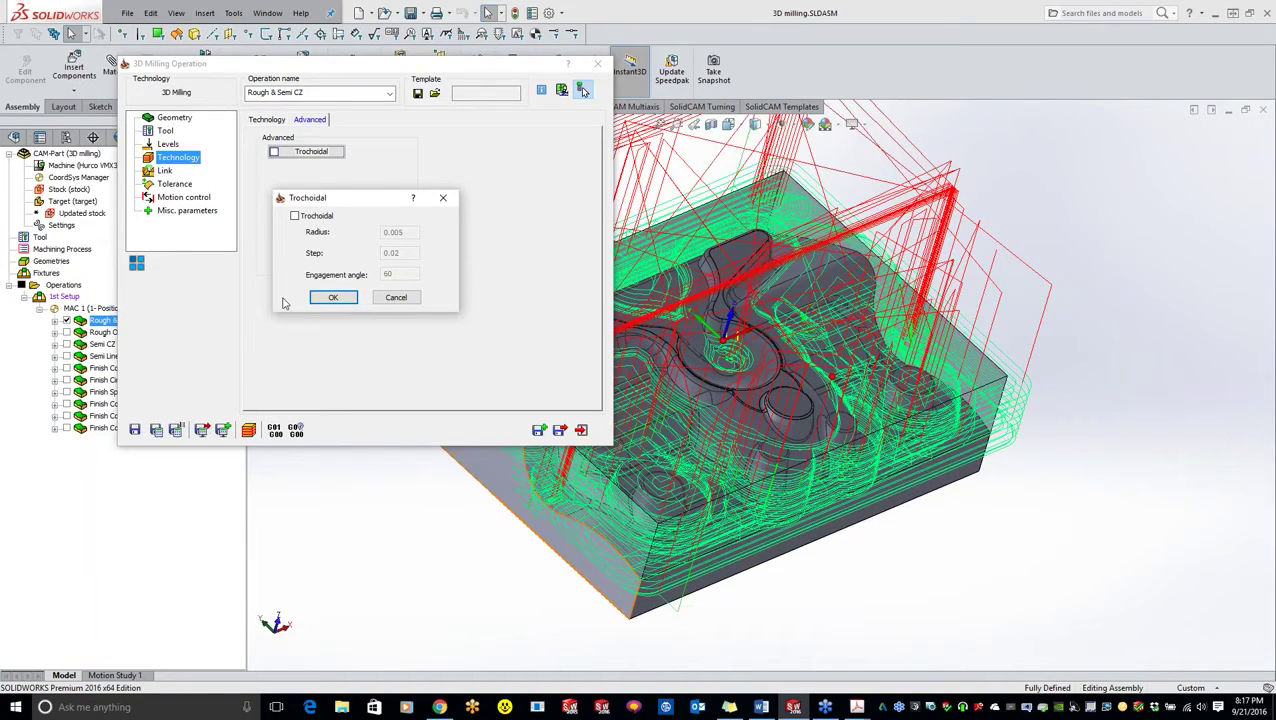
pyautogui.click(396, 297)
pyautogui.click(267, 119)
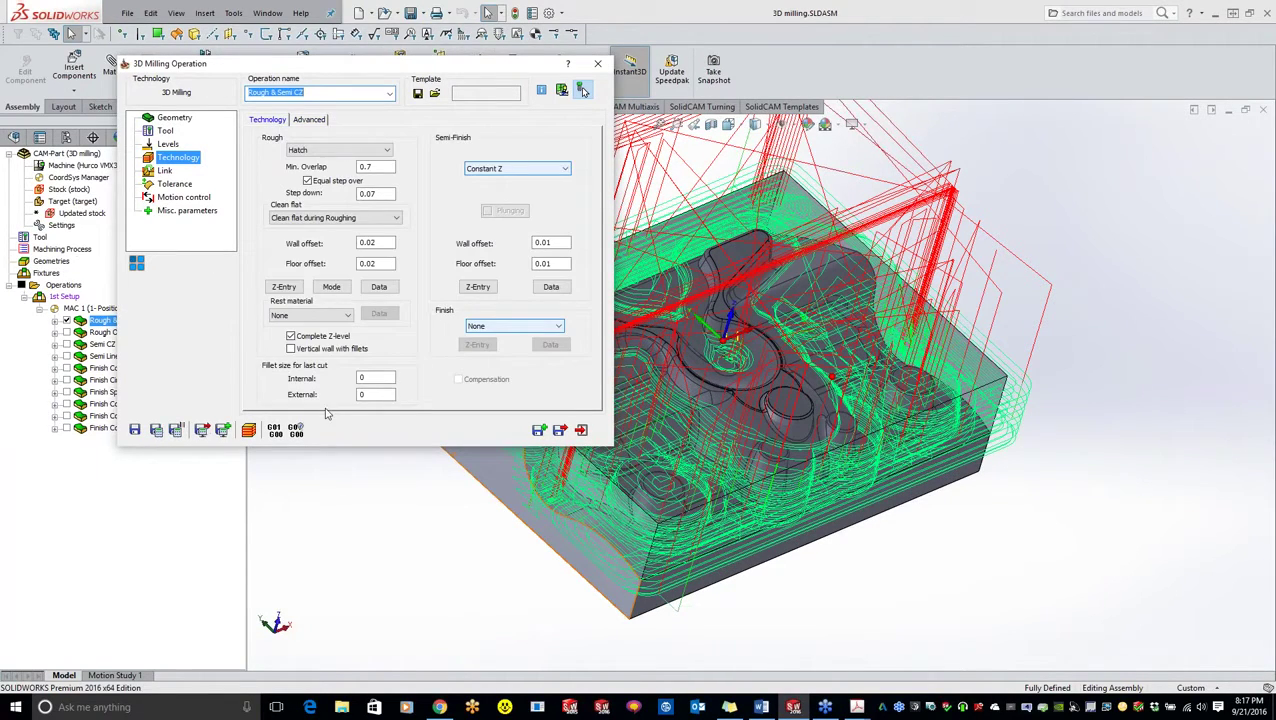
# Review the link settings: arc lead in and lead out, stay-on-surface gaps and the reposition options, keeping Rapid through clearance level
pyautogui.click(160, 172)
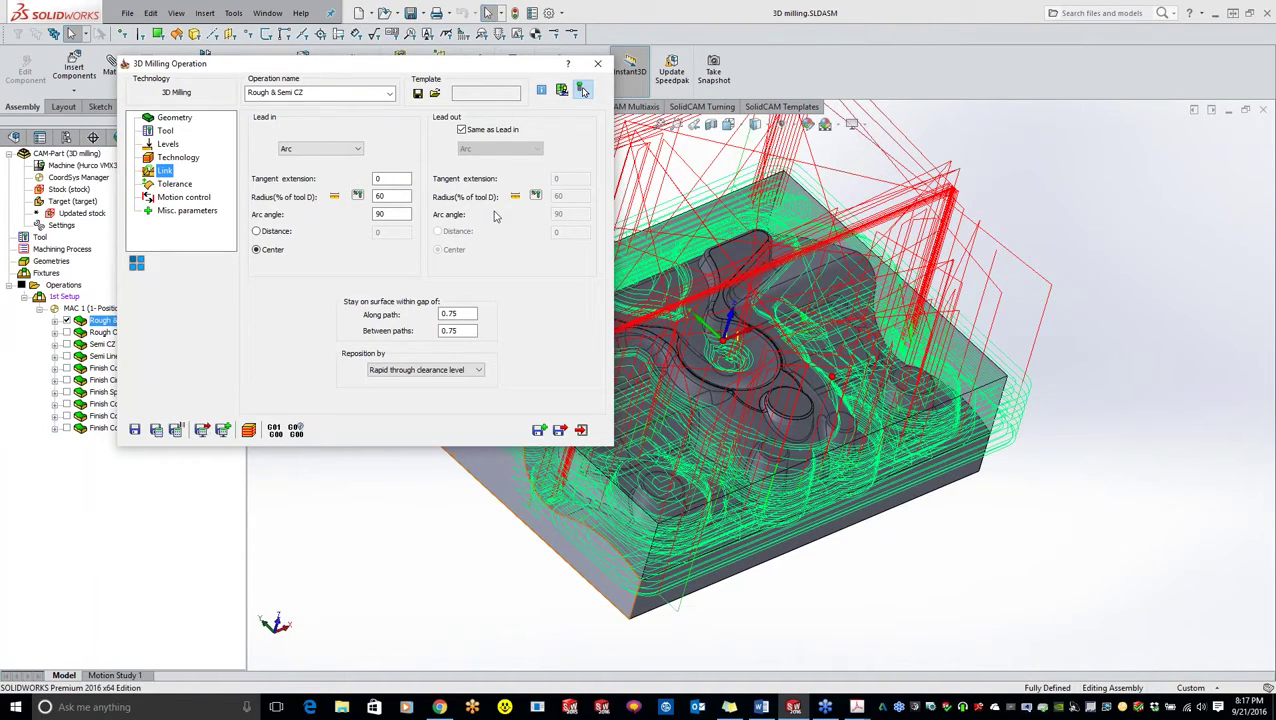
pyautogui.doubleClick(470, 314)
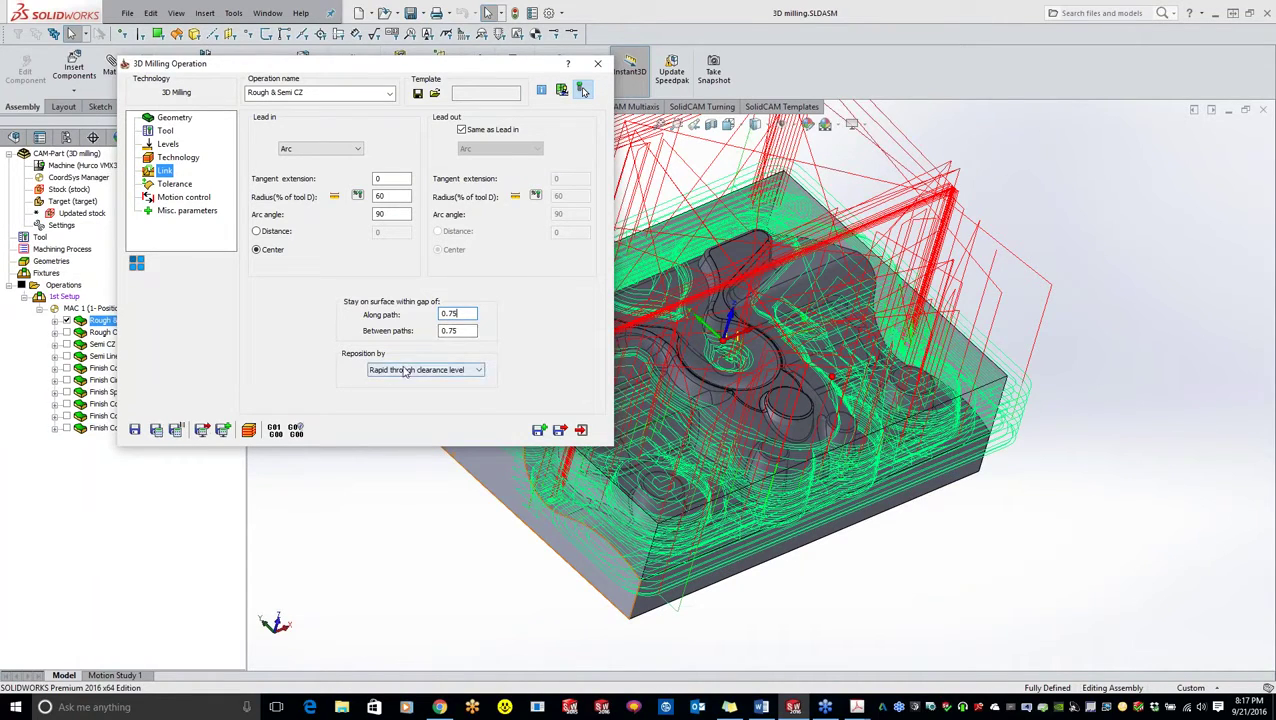
pyautogui.click(455, 313)
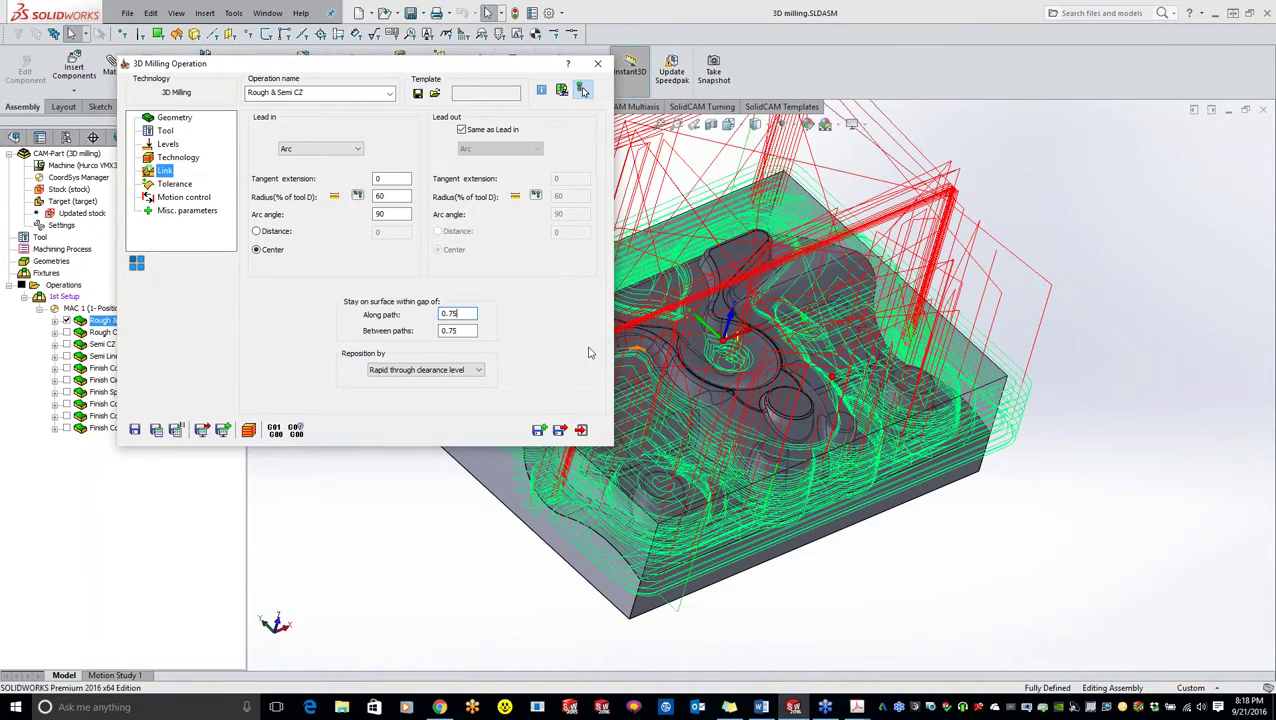
pyautogui.click(436, 372)
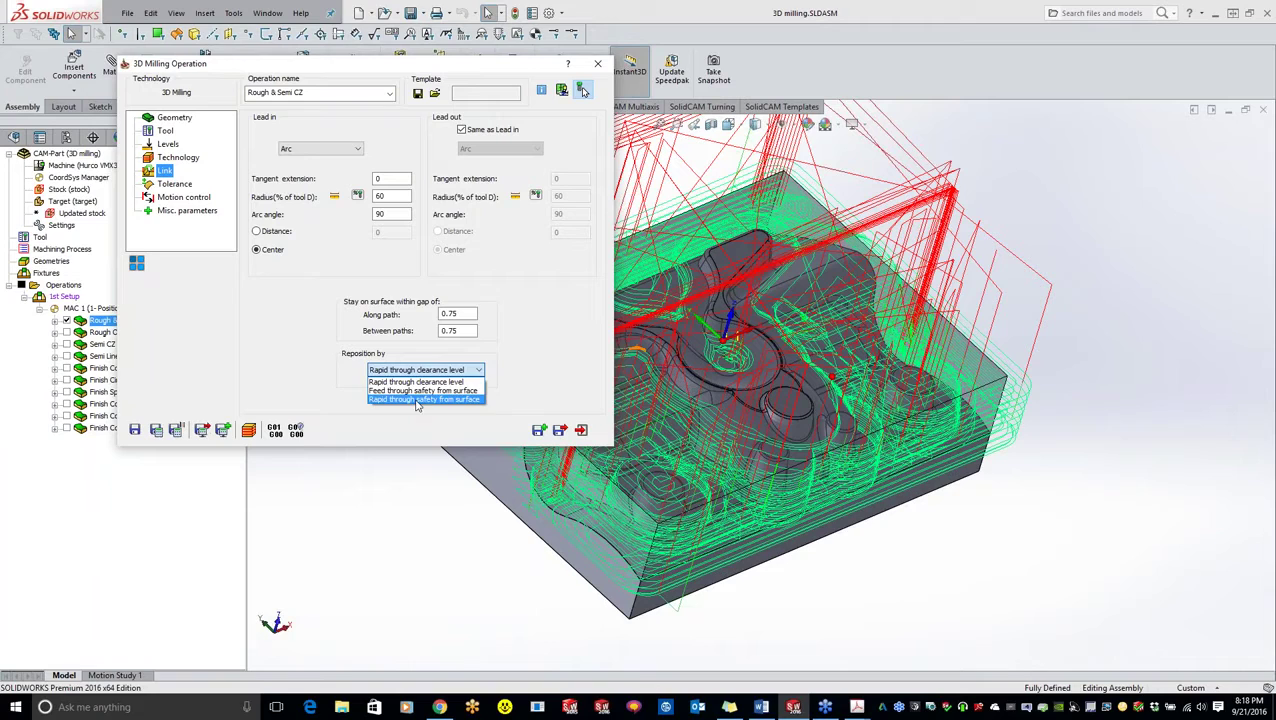
pyautogui.click(314, 378)
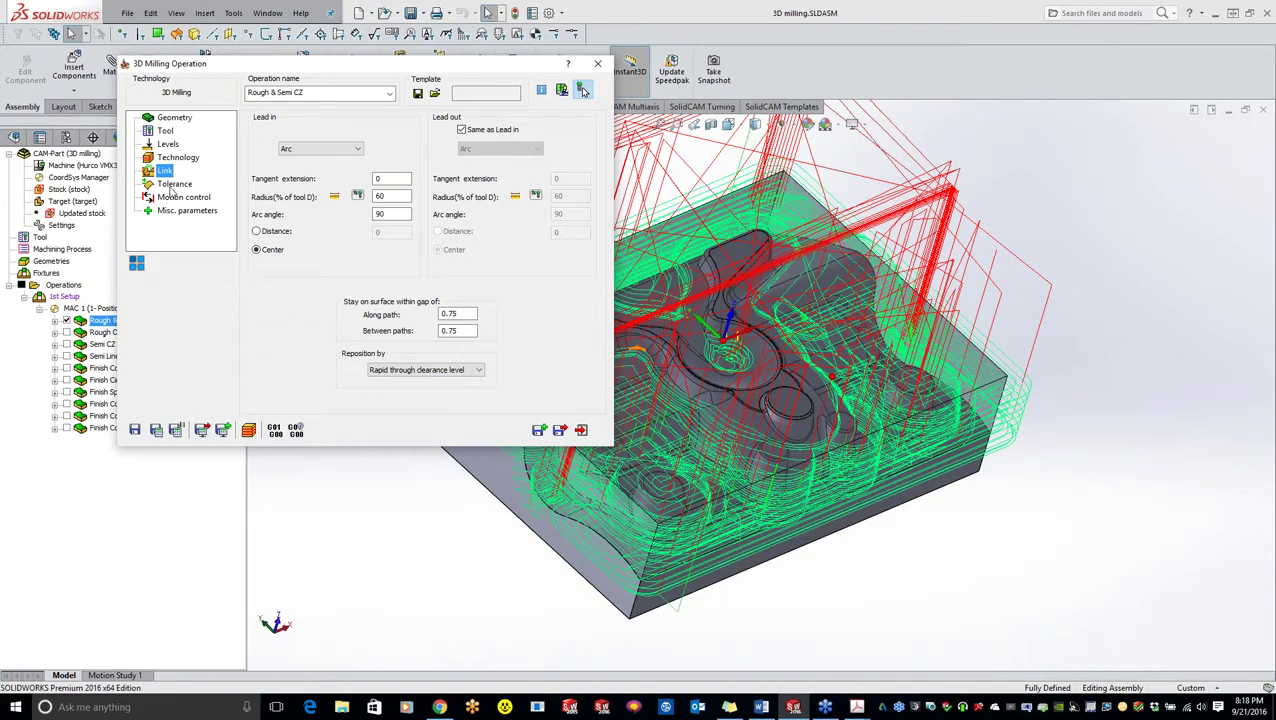
# Review the tool path tolerance types and value, keeping Surface curvature
pyautogui.click(172, 186)
pyautogui.click(333, 133)
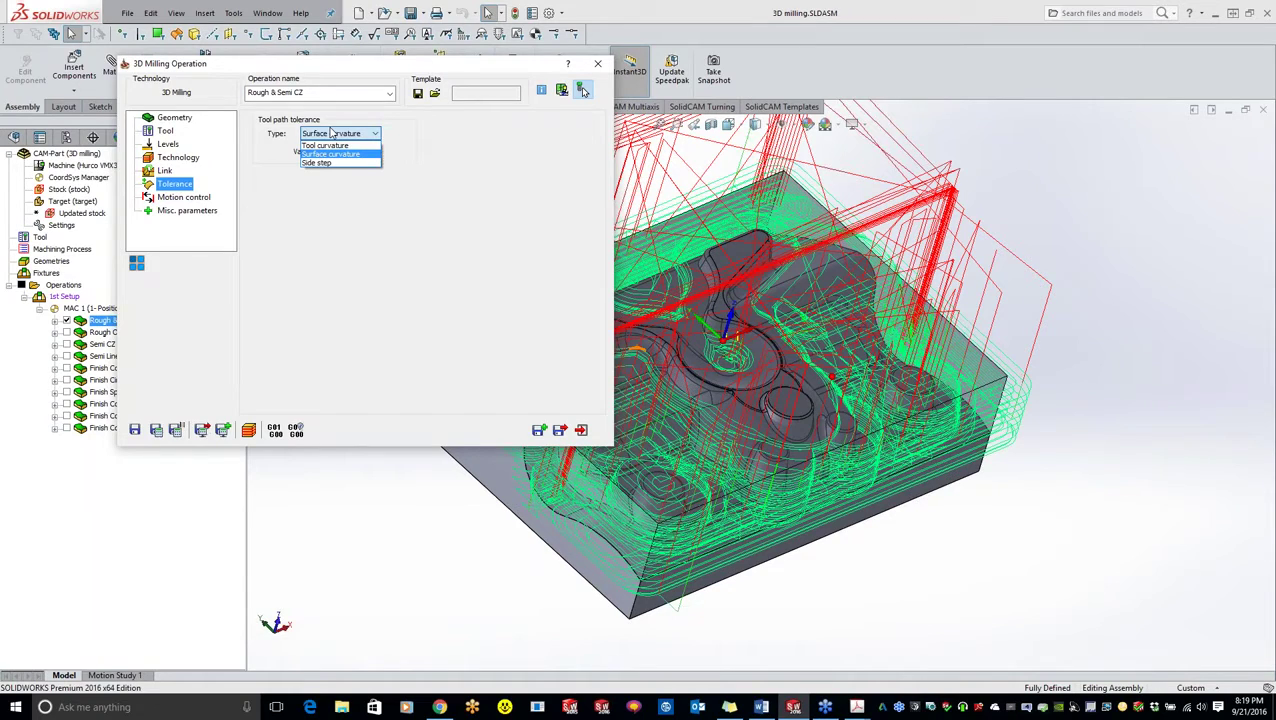
pyautogui.click(333, 133)
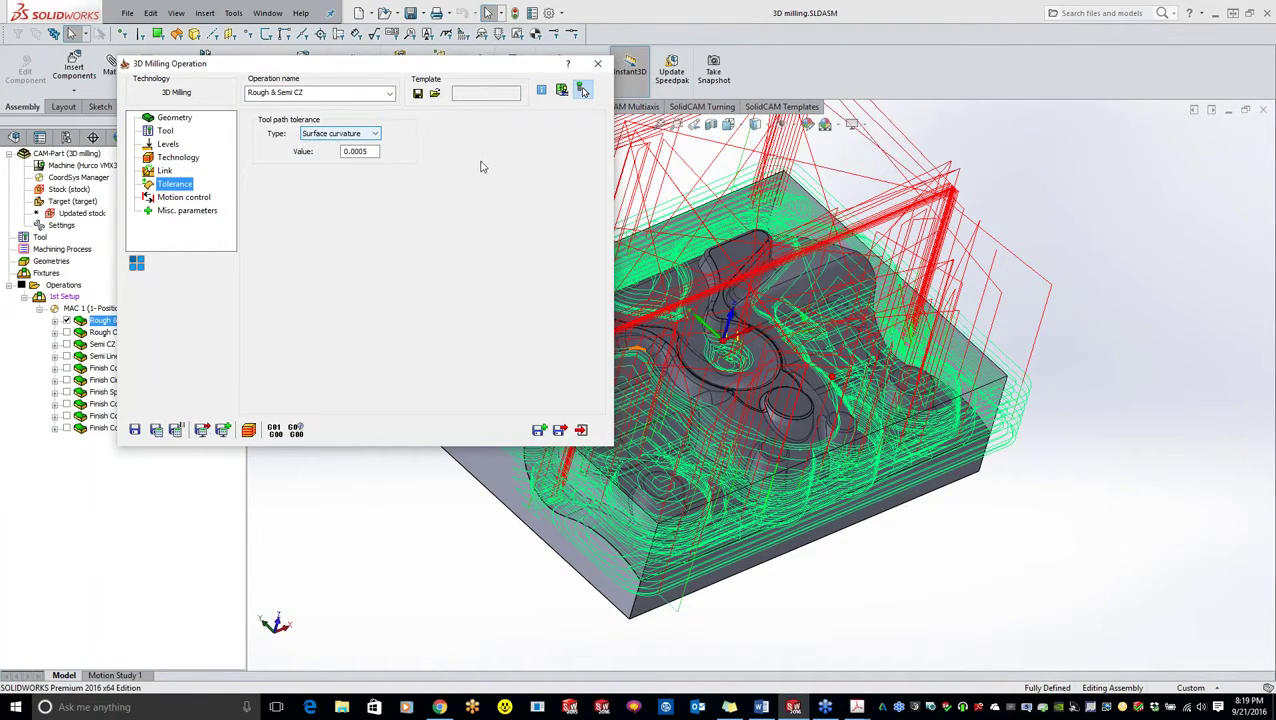
pyautogui.moveTo(377, 153)
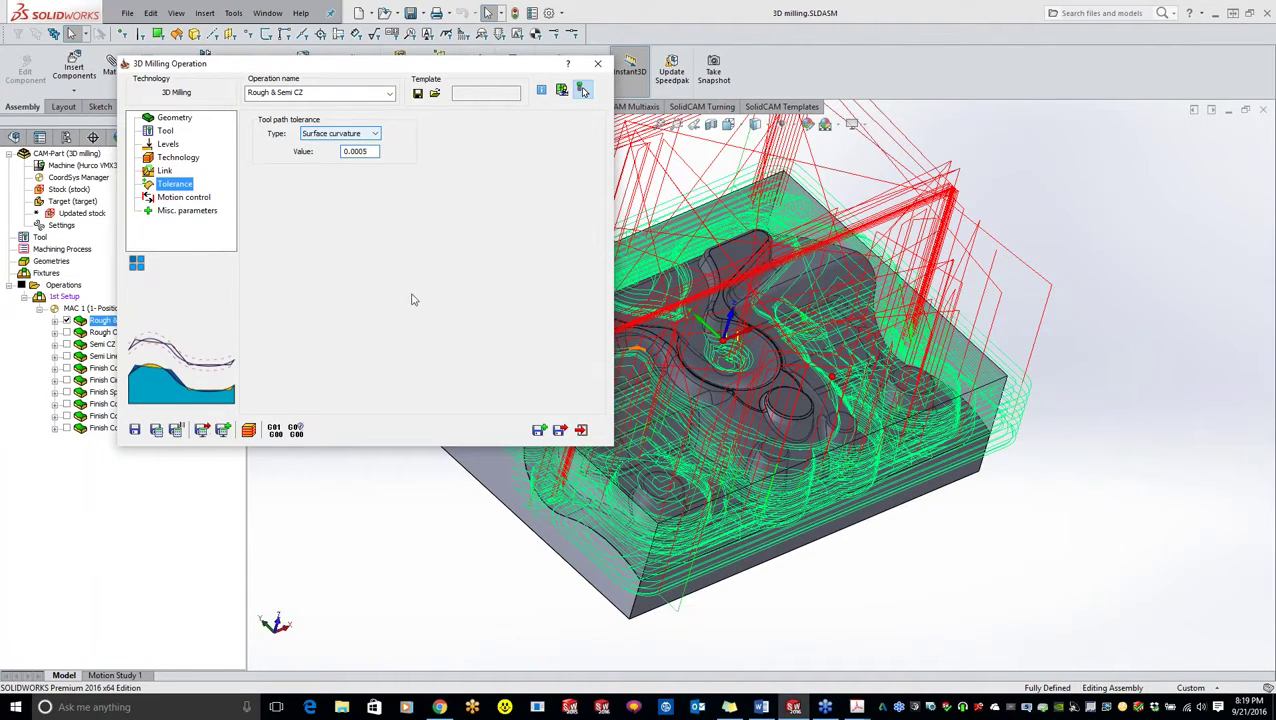
# Review the motion control options for distance interpolation, rapid feed rate moves and arc approximation by lines, leaving all of them disabled
pyautogui.click(207, 197)
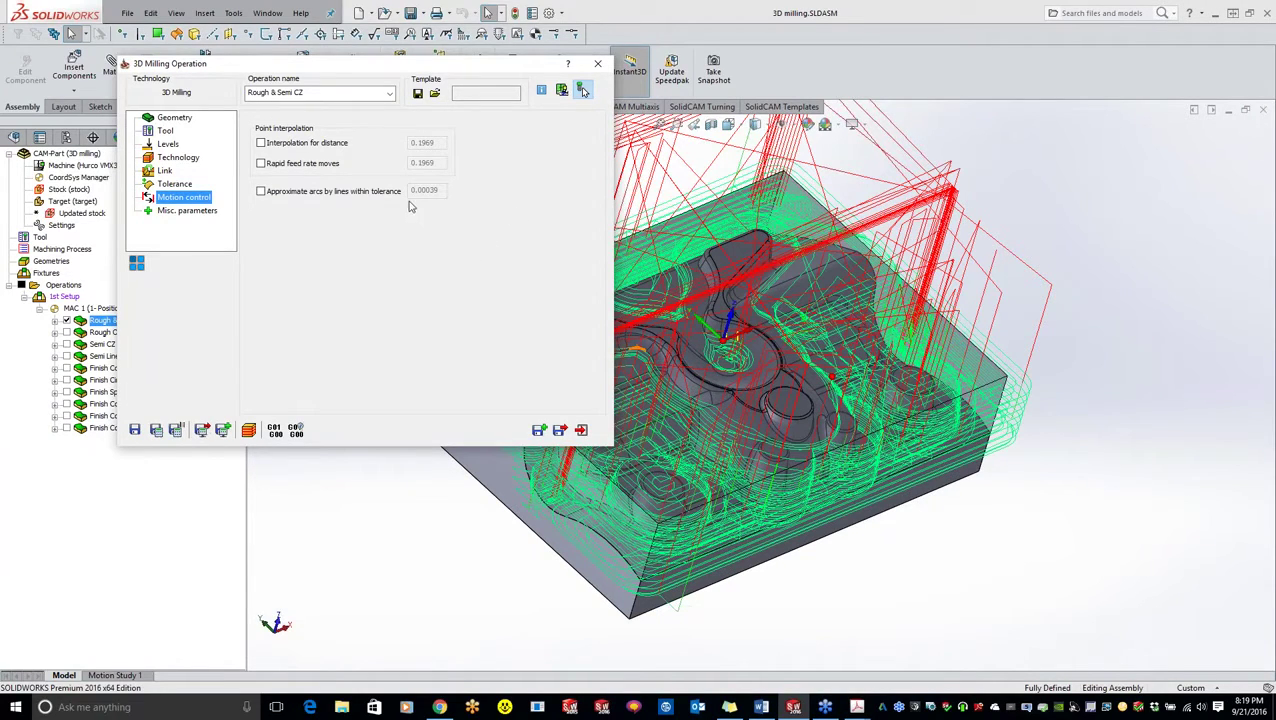
pyautogui.click(262, 143)
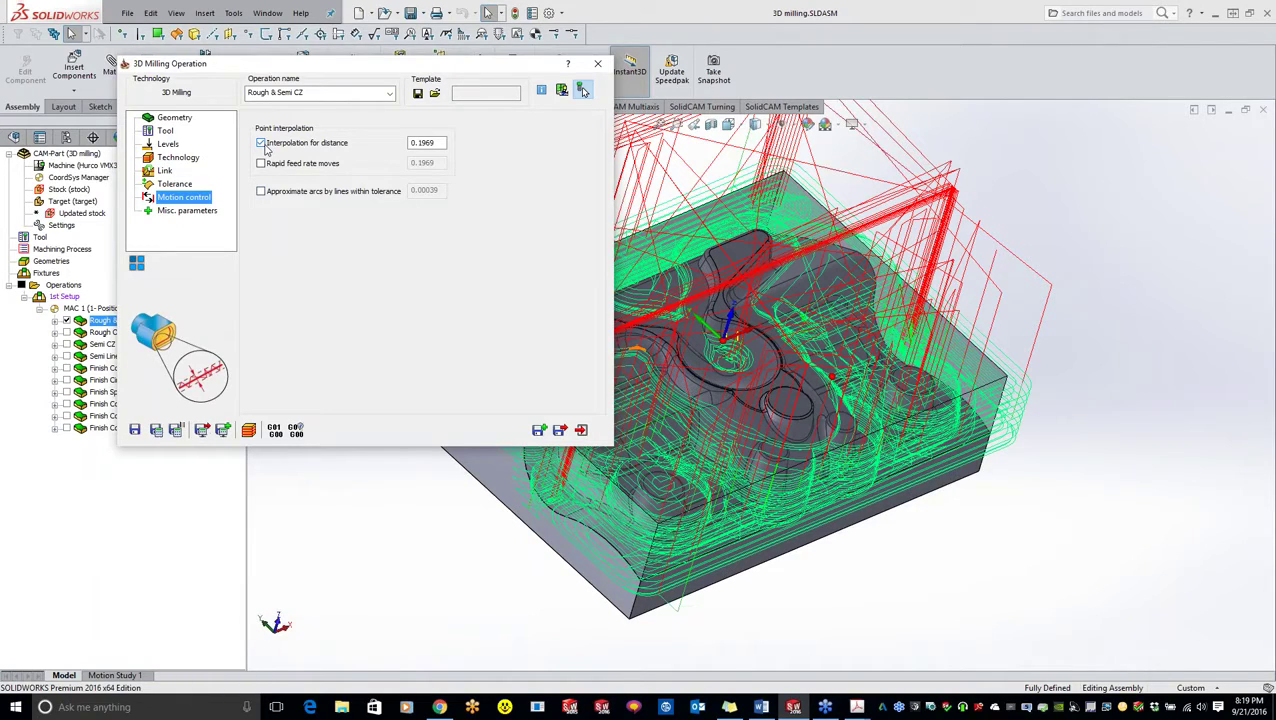
pyautogui.click(262, 143)
pyautogui.click(261, 163)
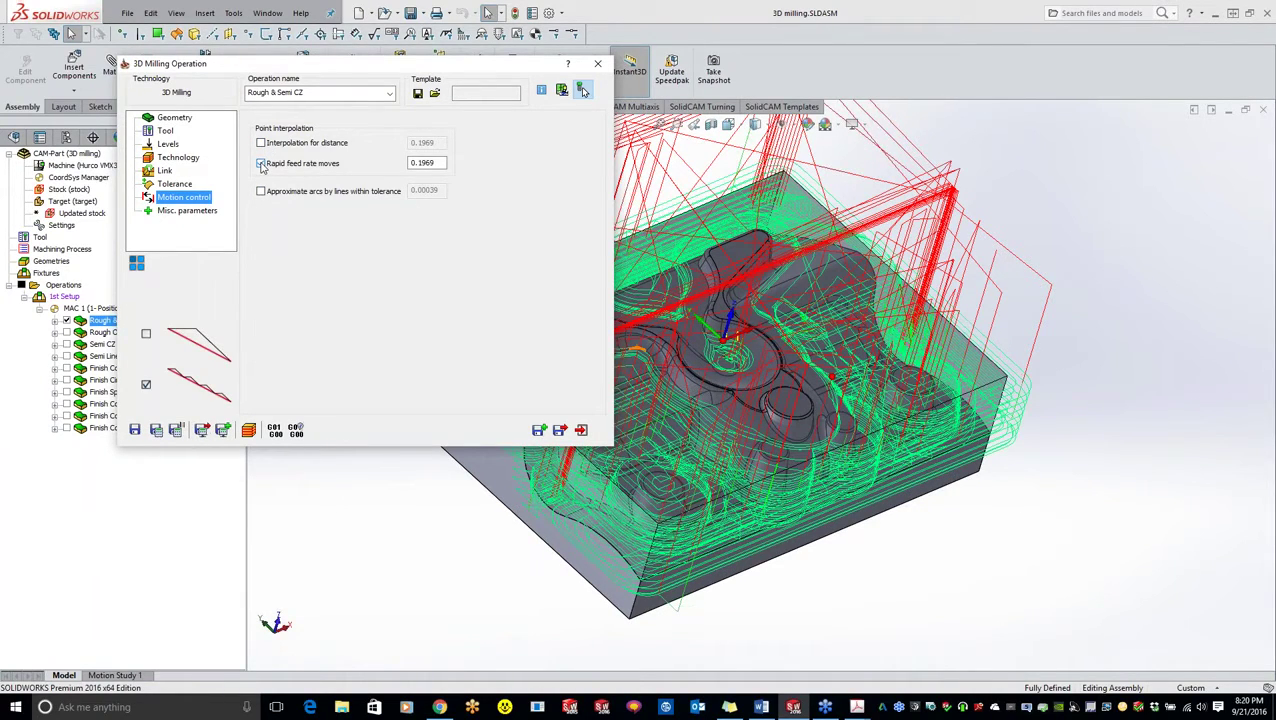
pyautogui.click(261, 163)
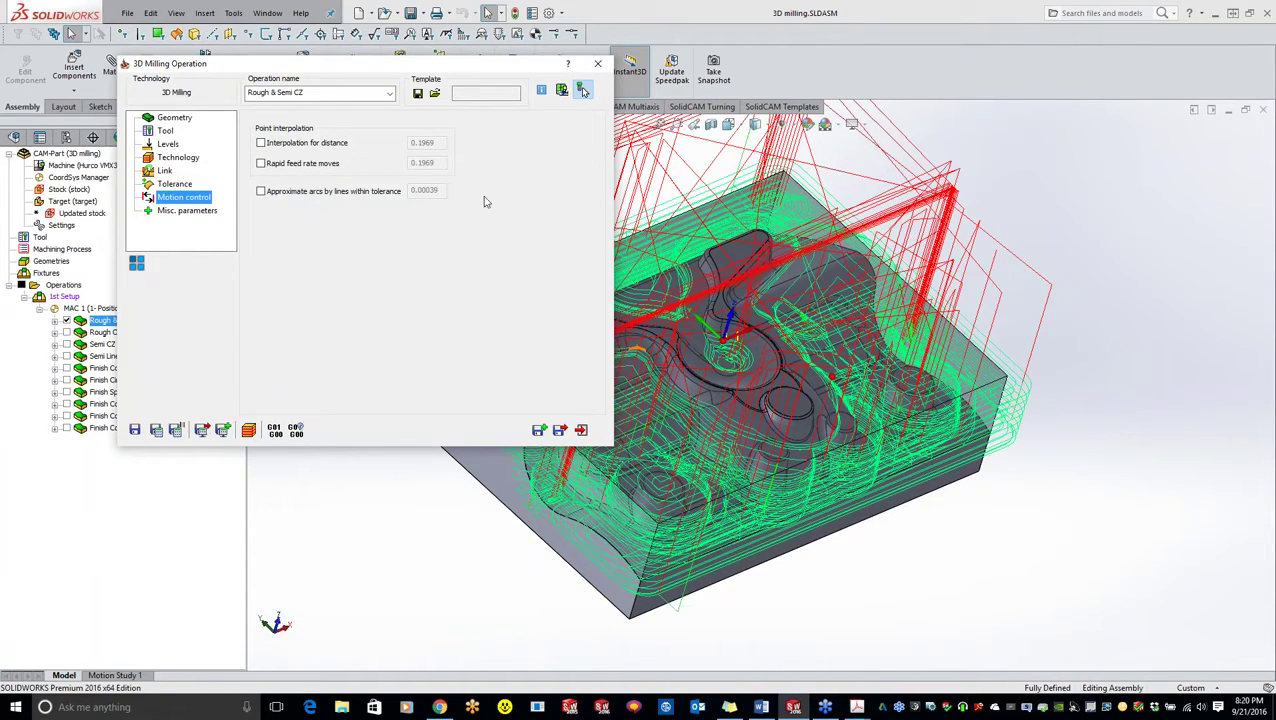
pyautogui.click(260, 191)
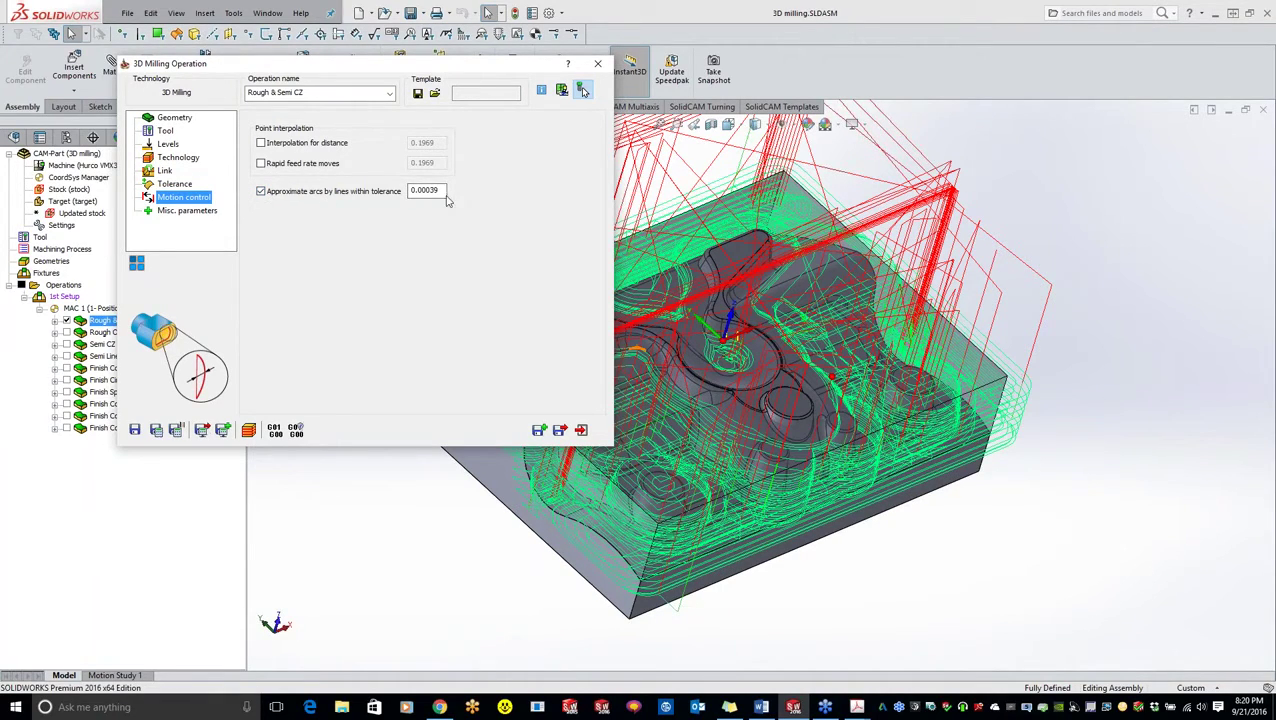
pyautogui.click(415, 192)
pyautogui.click(262, 191)
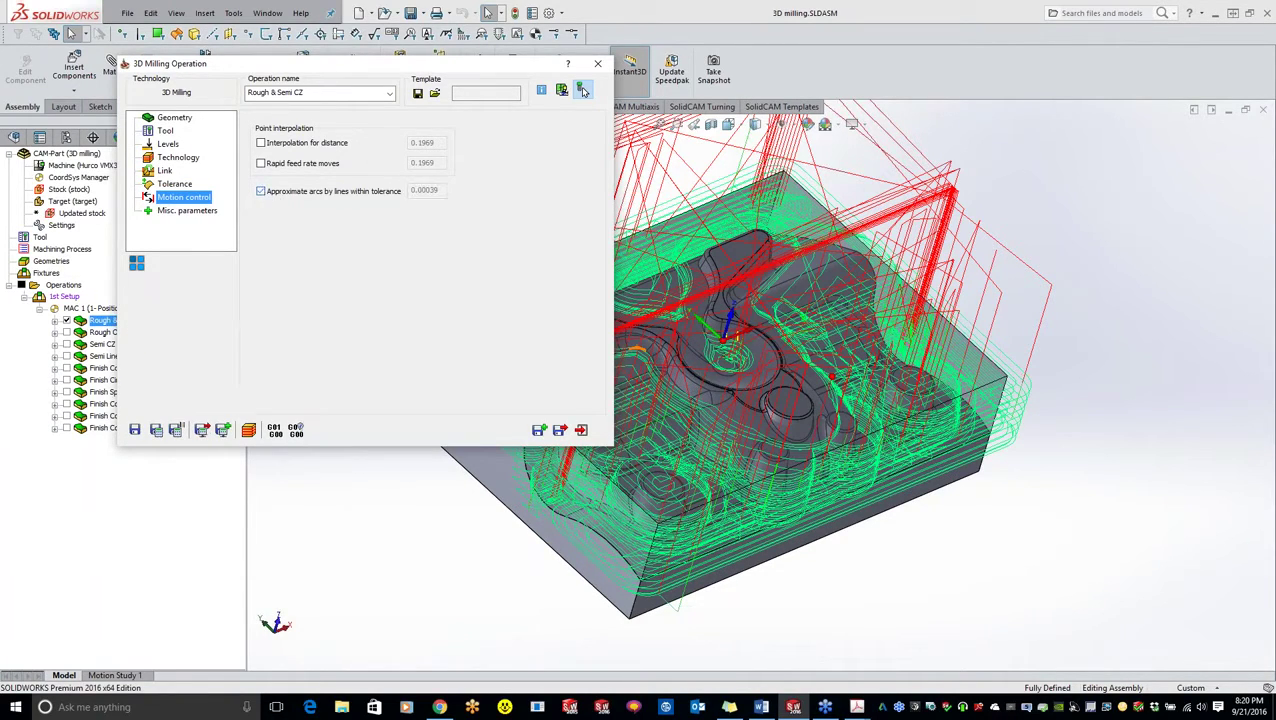
# Review the miscellaneous settings, including the message, lead in/out working area option and extra parameters, and close the operation
pyautogui.click(186, 211)
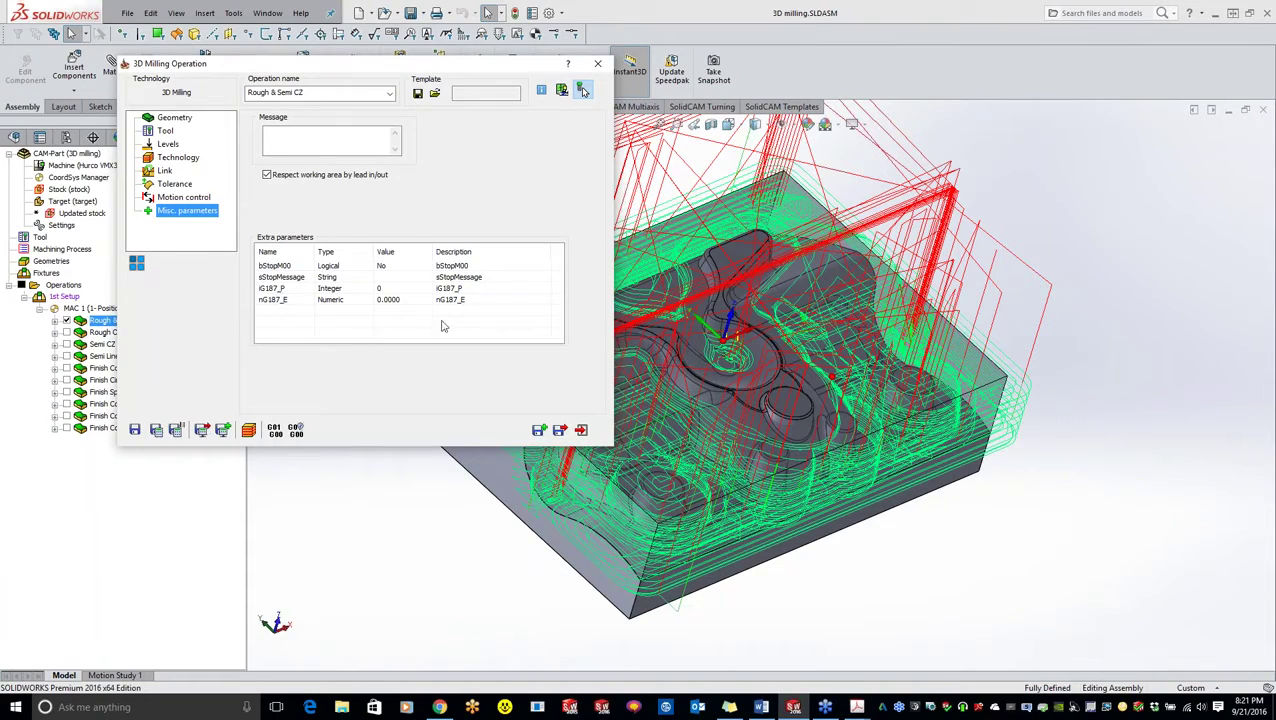
pyautogui.moveTo(388, 72); pyautogui.dragTo(577, 139)
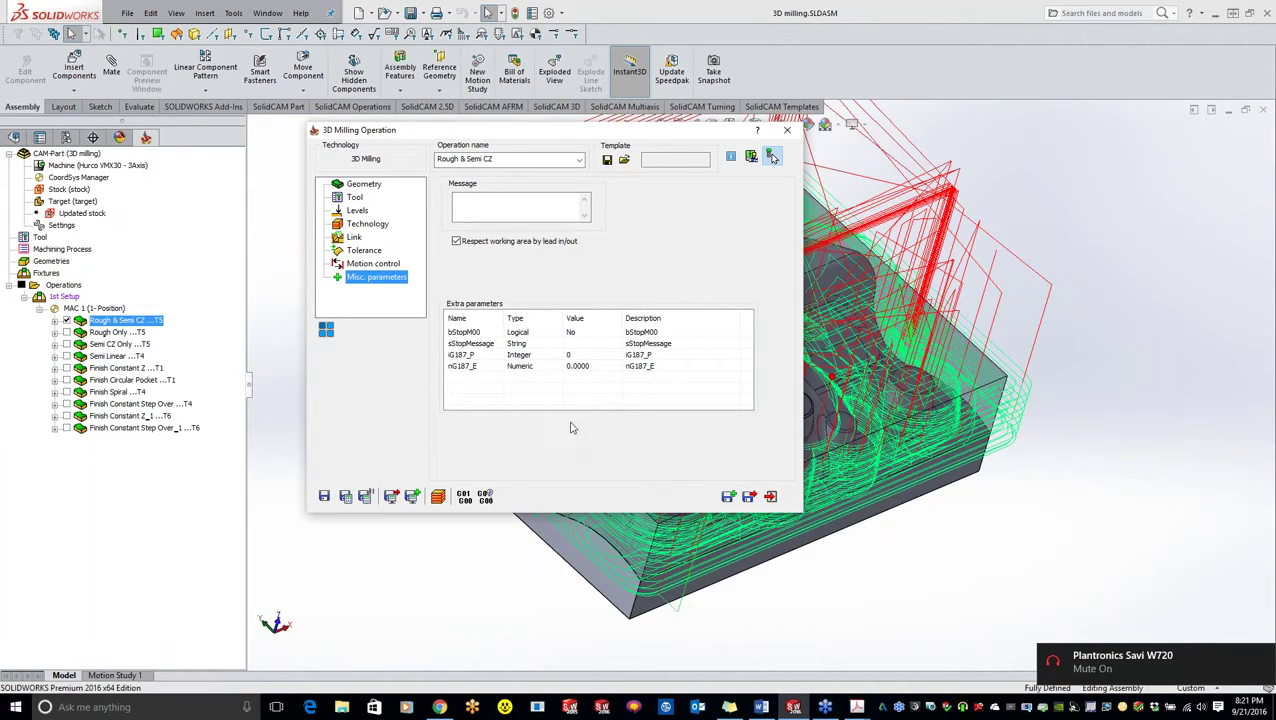
pyautogui.click(787, 130)
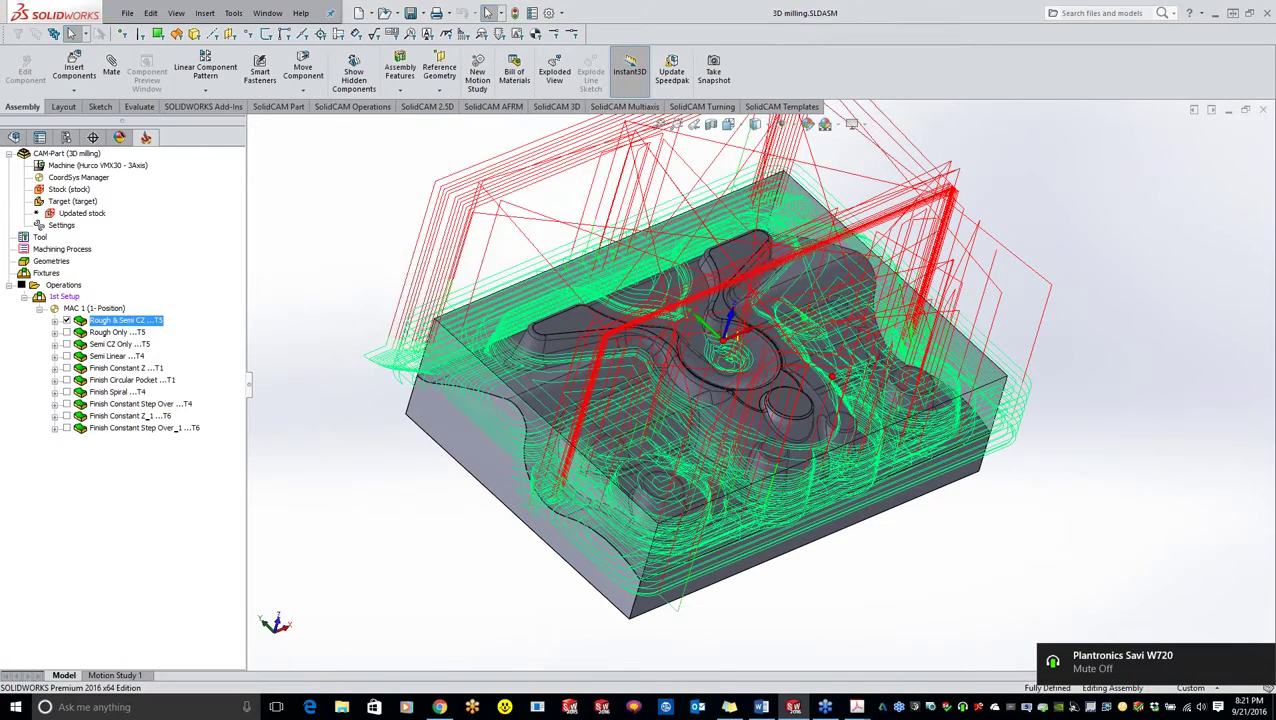
# Examine the target model's facet tolerance in the CAM-Part data and return to the operations list
pyautogui.click(80, 155)
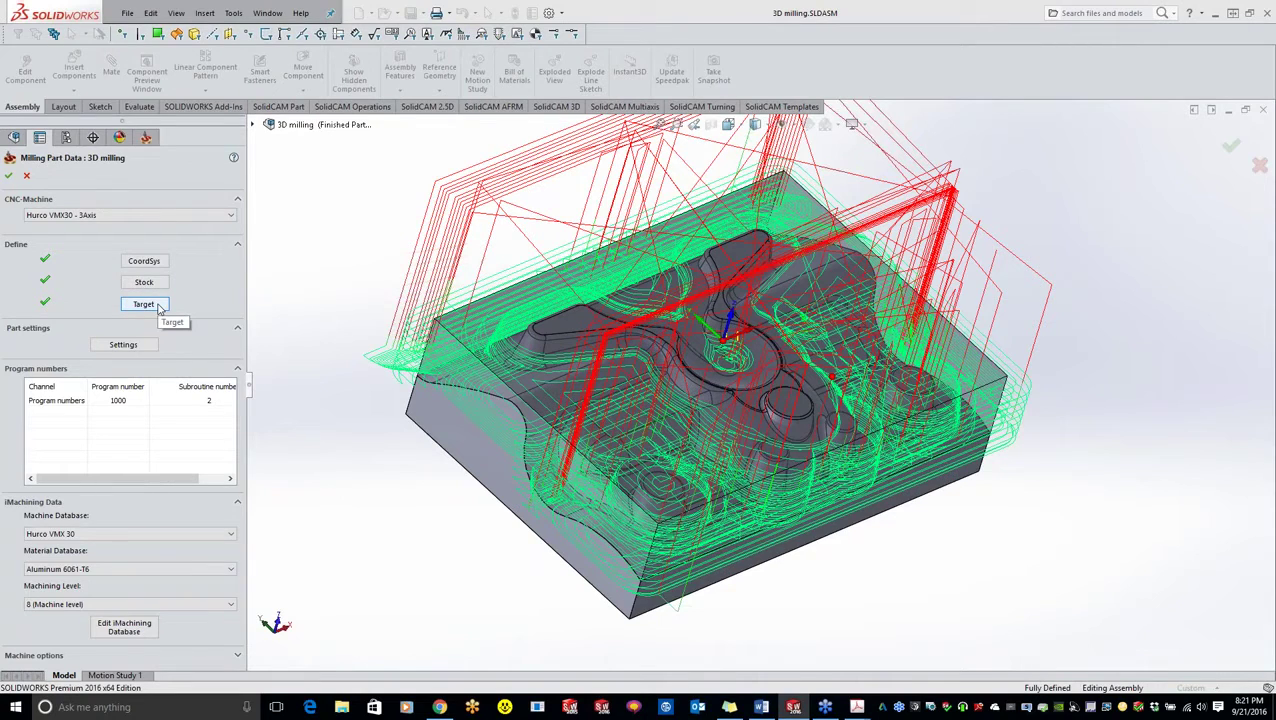
pyautogui.click(144, 304)
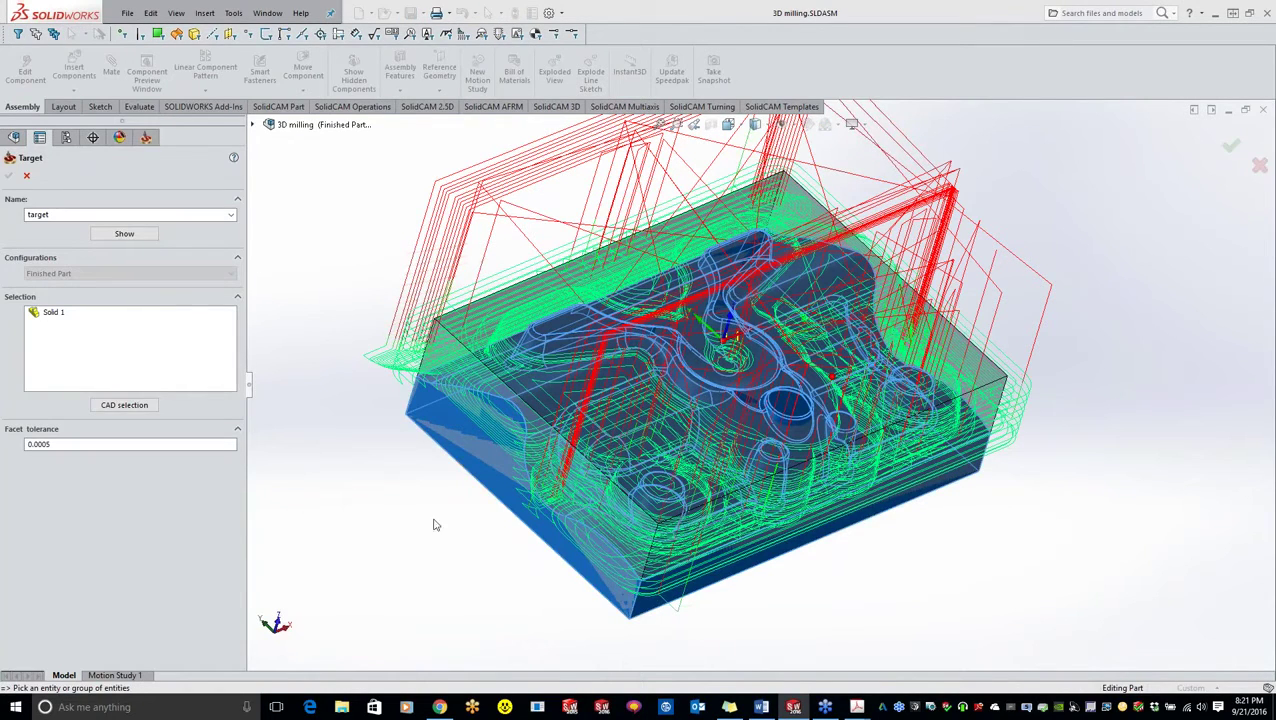
pyautogui.click(27, 176)
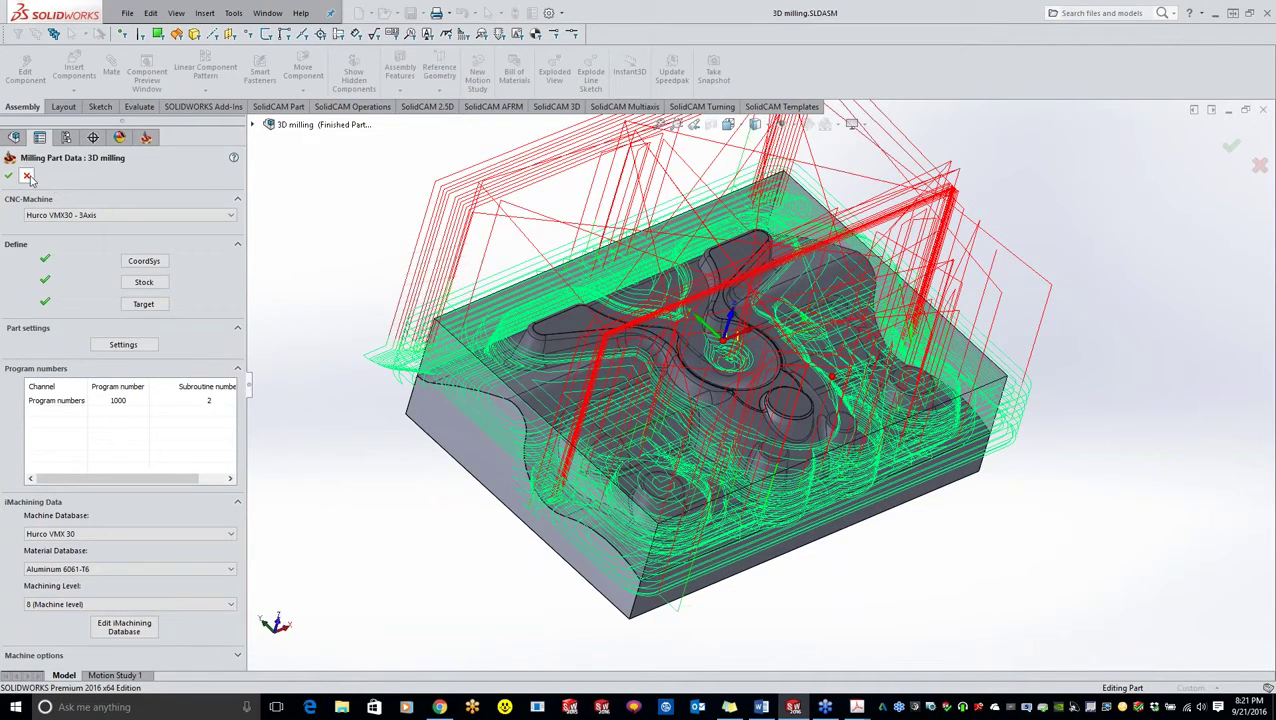
pyautogui.click(27, 176)
pyautogui.click(83, 446)
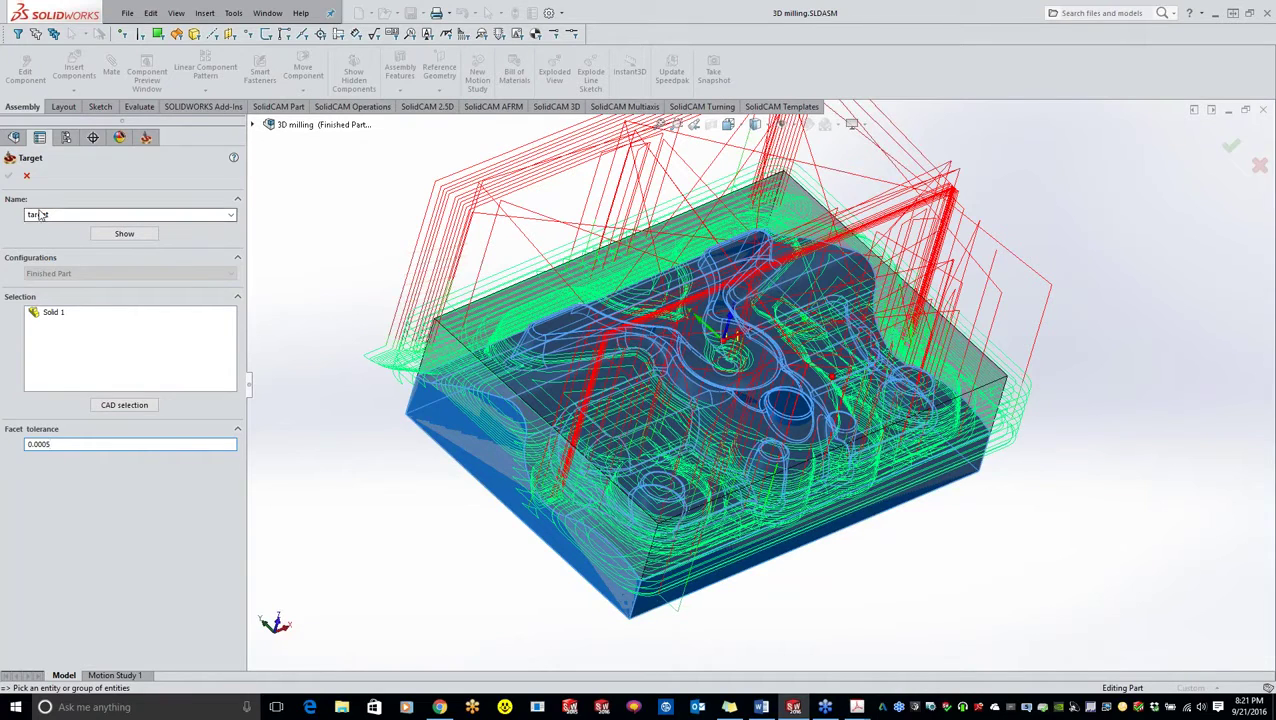
pyautogui.click(8, 175)
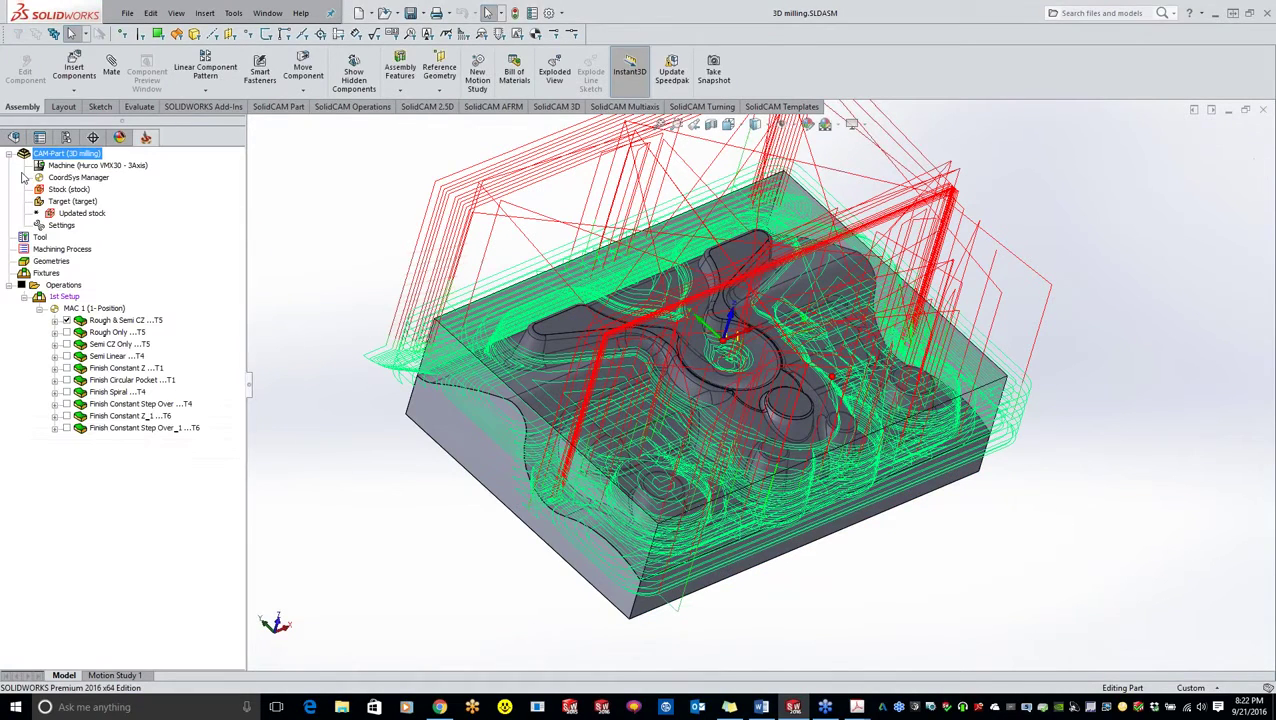
# Reopen the Rough & Semi CZ operation, launch its simulation and move the Simulation Data window clear of the operations list
pyautogui.doubleClick(118, 320)
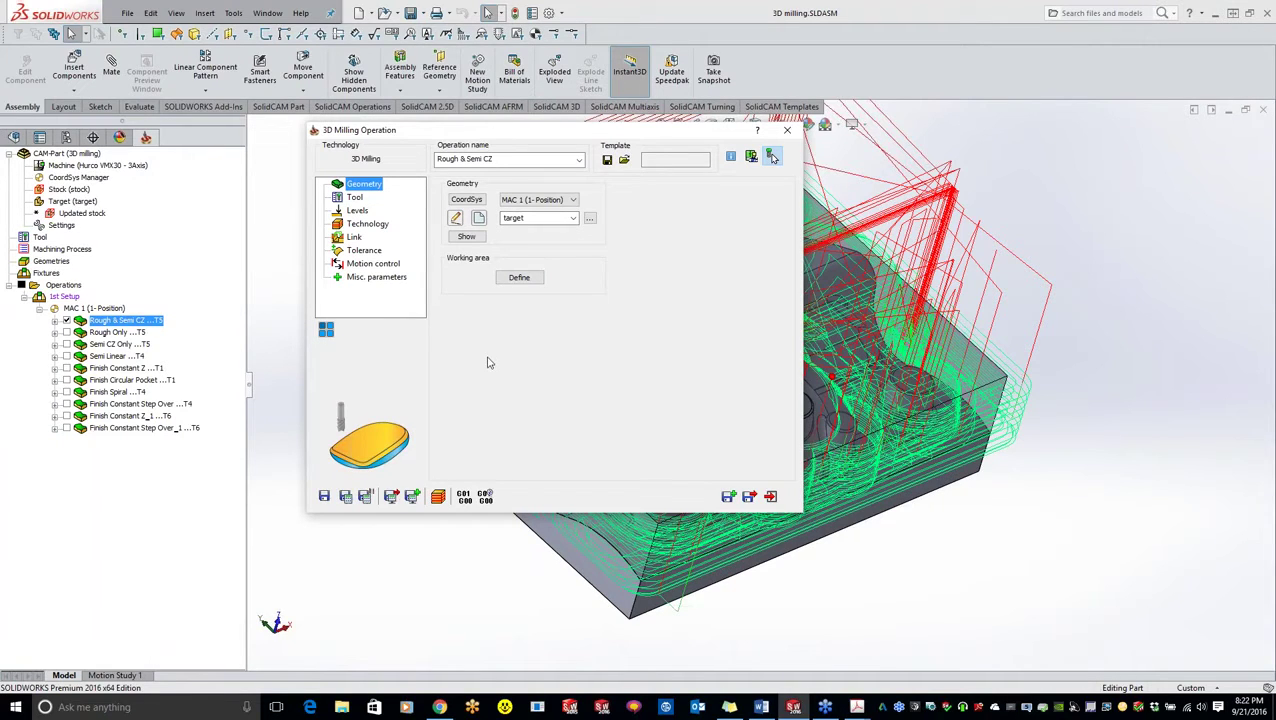
pyautogui.click(438, 496)
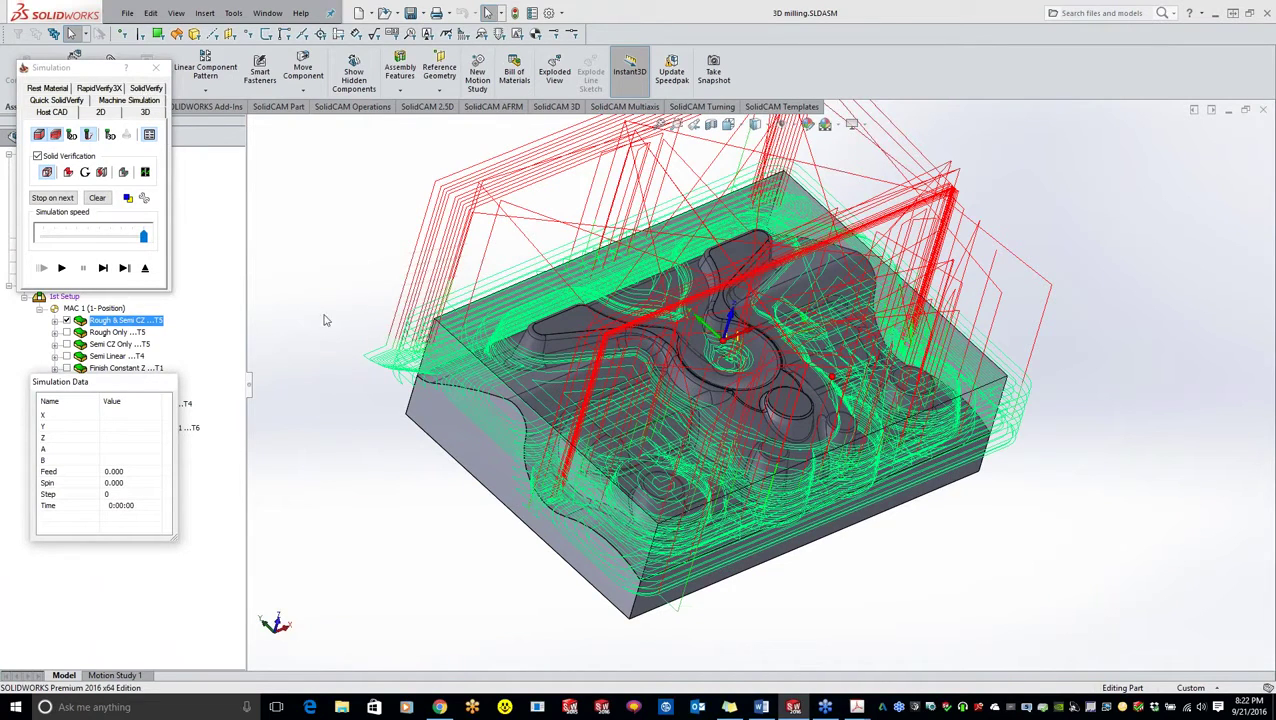
pyautogui.moveTo(139, 392); pyautogui.dragTo(159, 504)
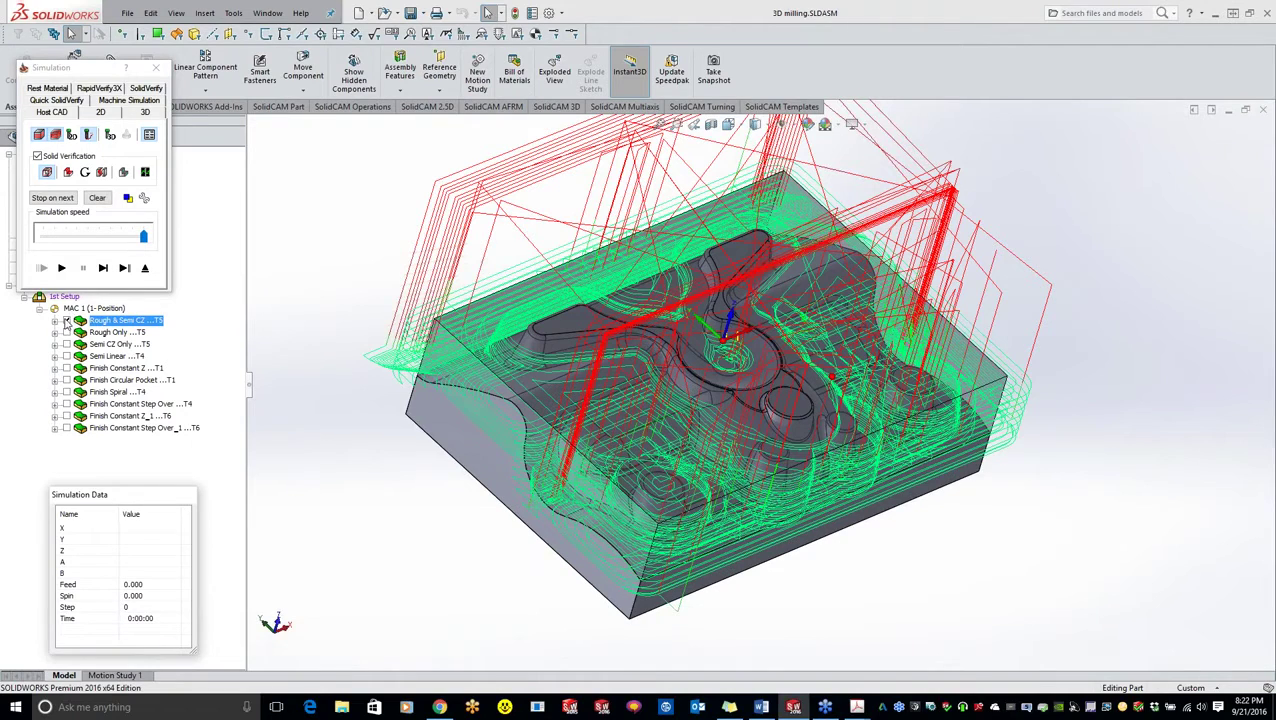
# Hide the Rough & Semi CZ toolpath and play its simulation in Host CAD with the tool shown, followed by SolidVerify
pyautogui.click(66, 320)
pyautogui.click(63, 268)
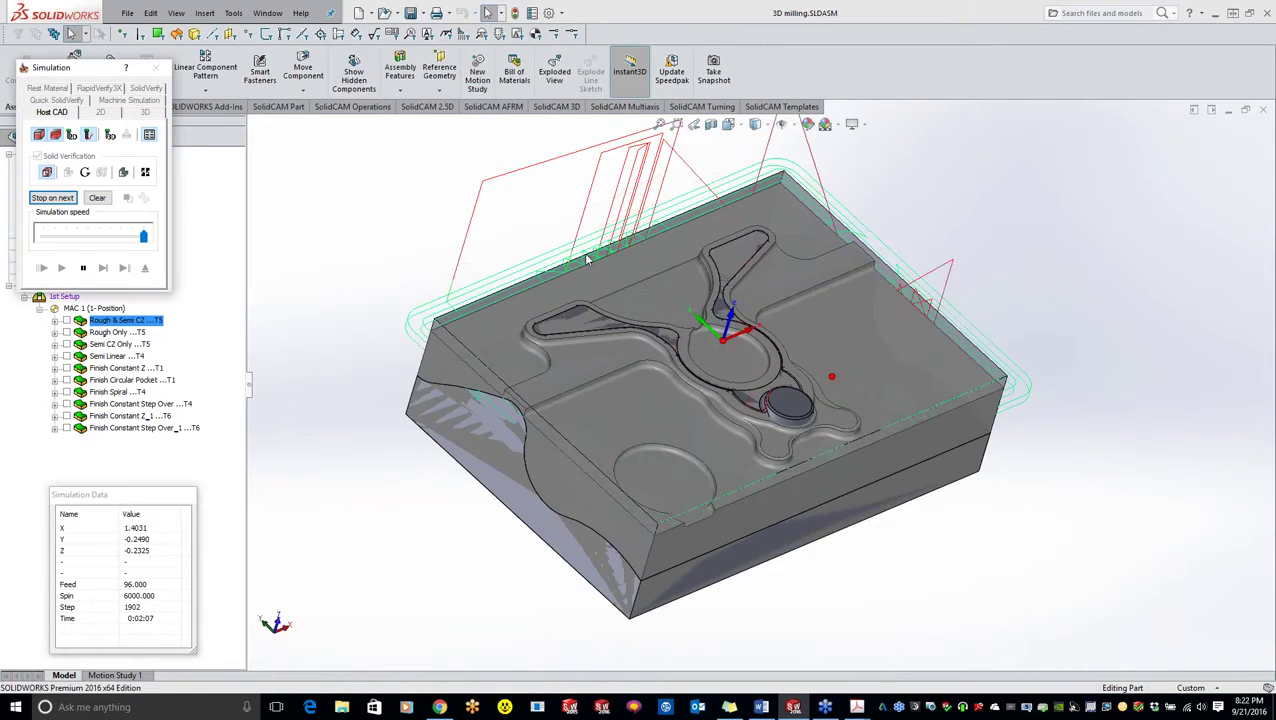
pyautogui.click(110, 137)
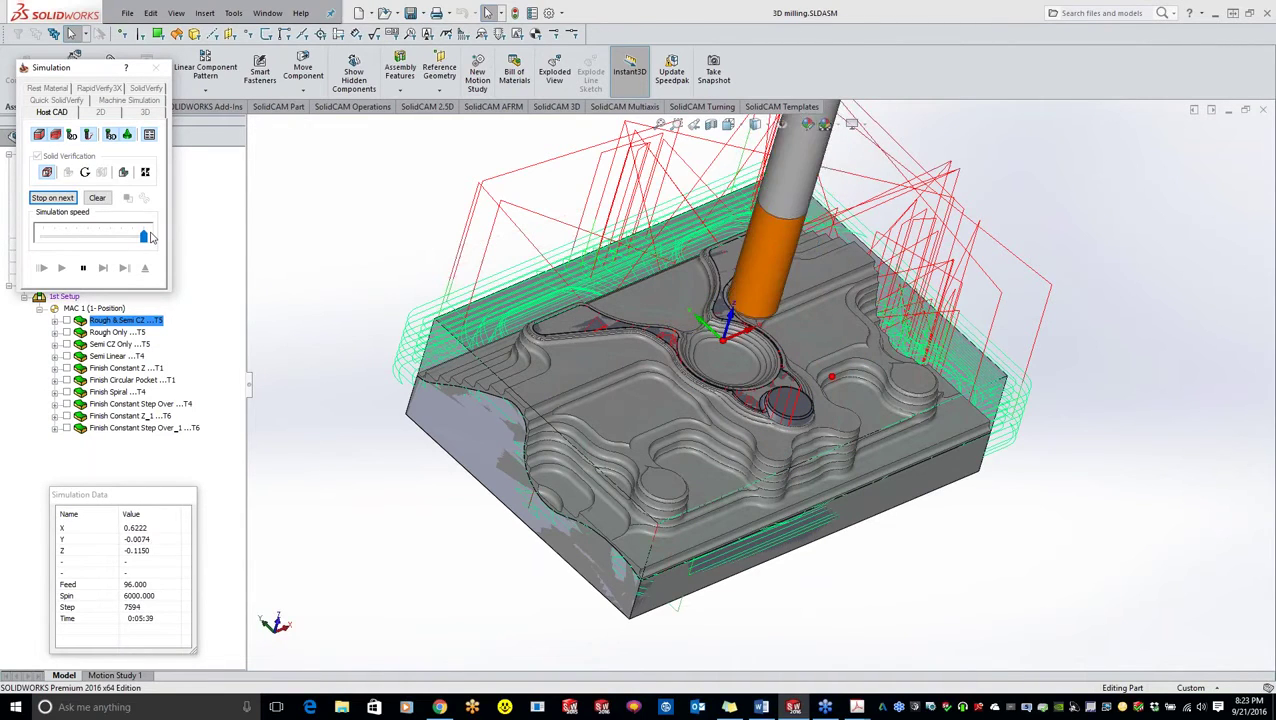
pyautogui.click(140, 91)
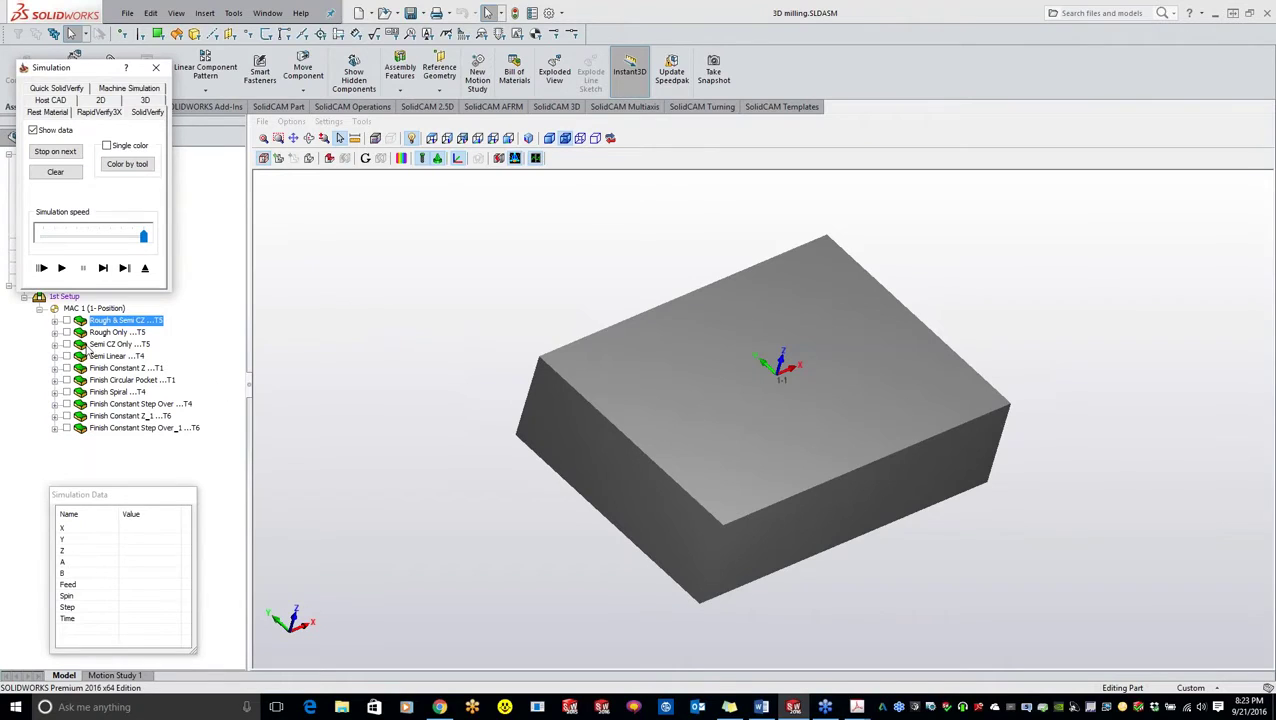
pyautogui.click(61, 268)
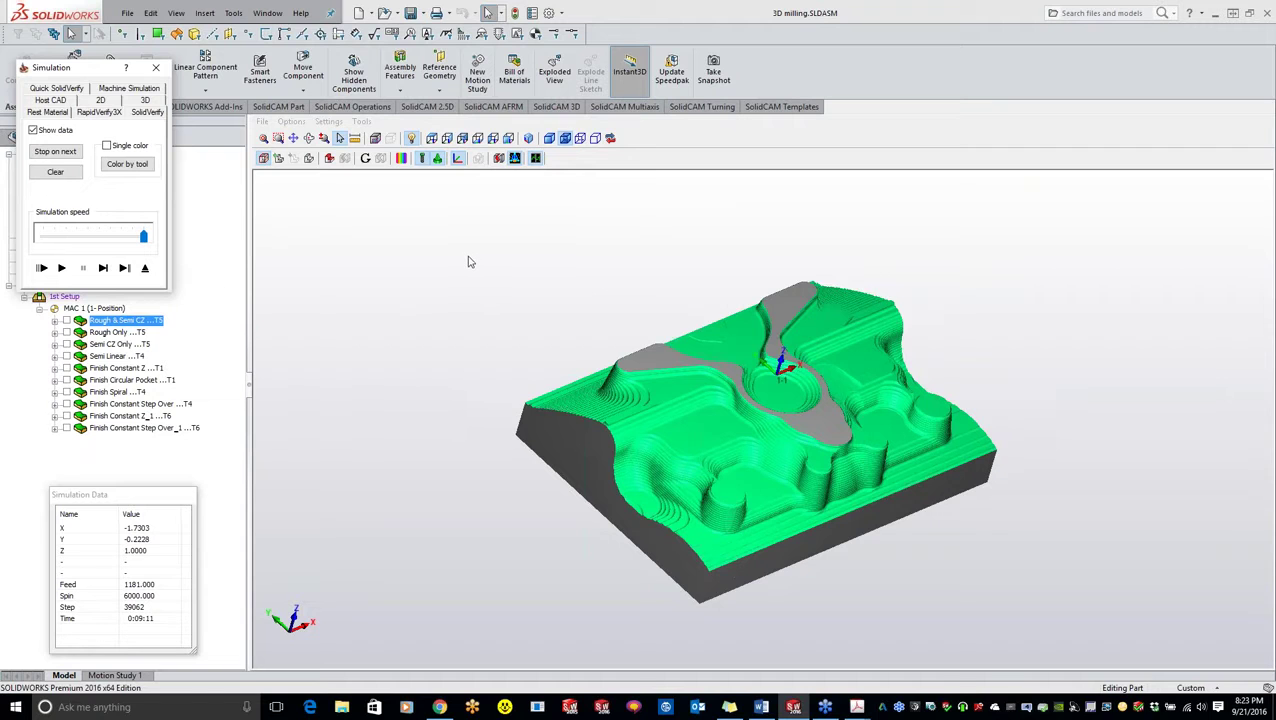
# Examine the stepped scallops on the machined walls and slopes in the SolidVerify result, then close the simulation and the operation
pyautogui.scroll(4, 471, 262)
pyautogui.moveTo(471, 262); pyautogui.dragTo(470, 262, button='middle')
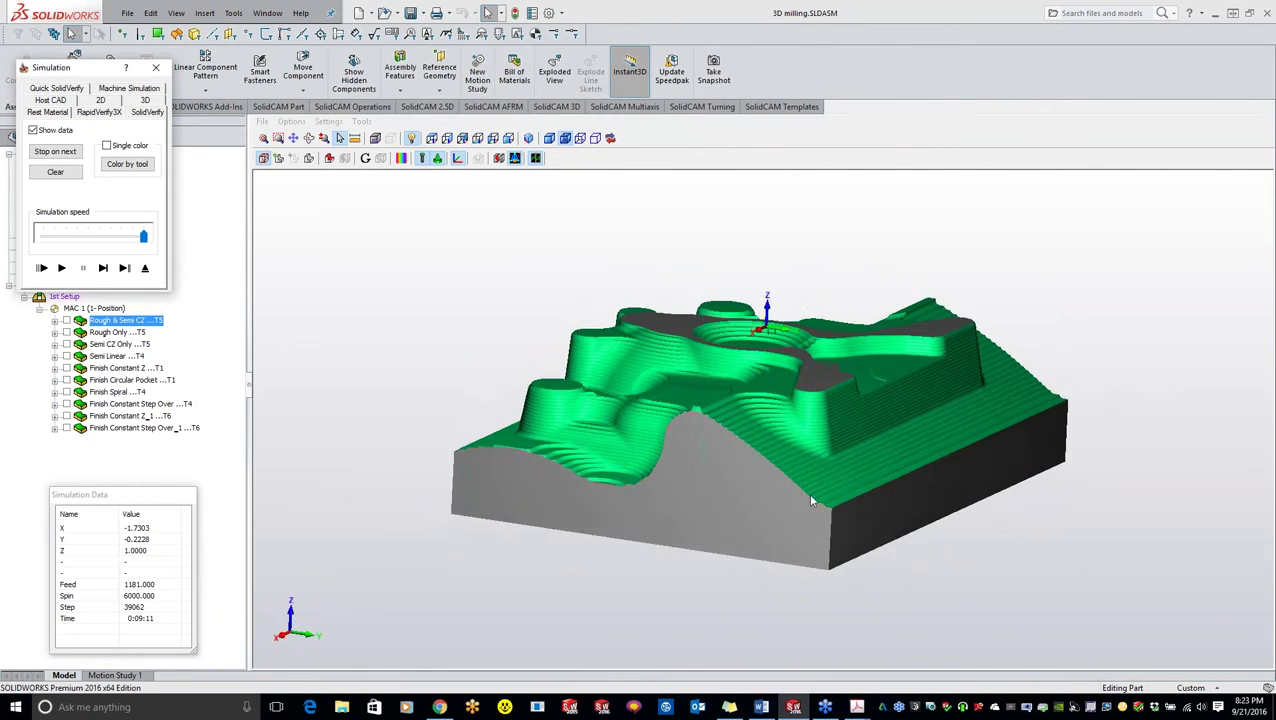
pyautogui.scroll(10, 727, 407)
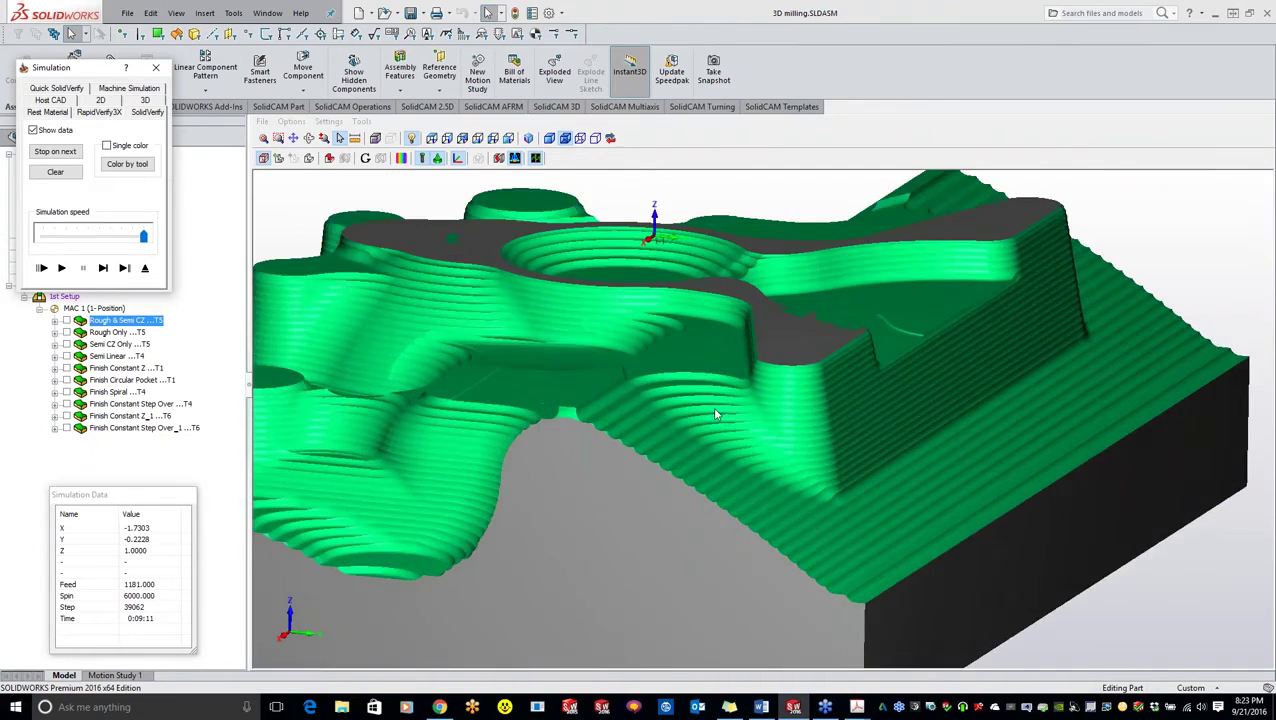
pyautogui.scroll(10, 661, 447)
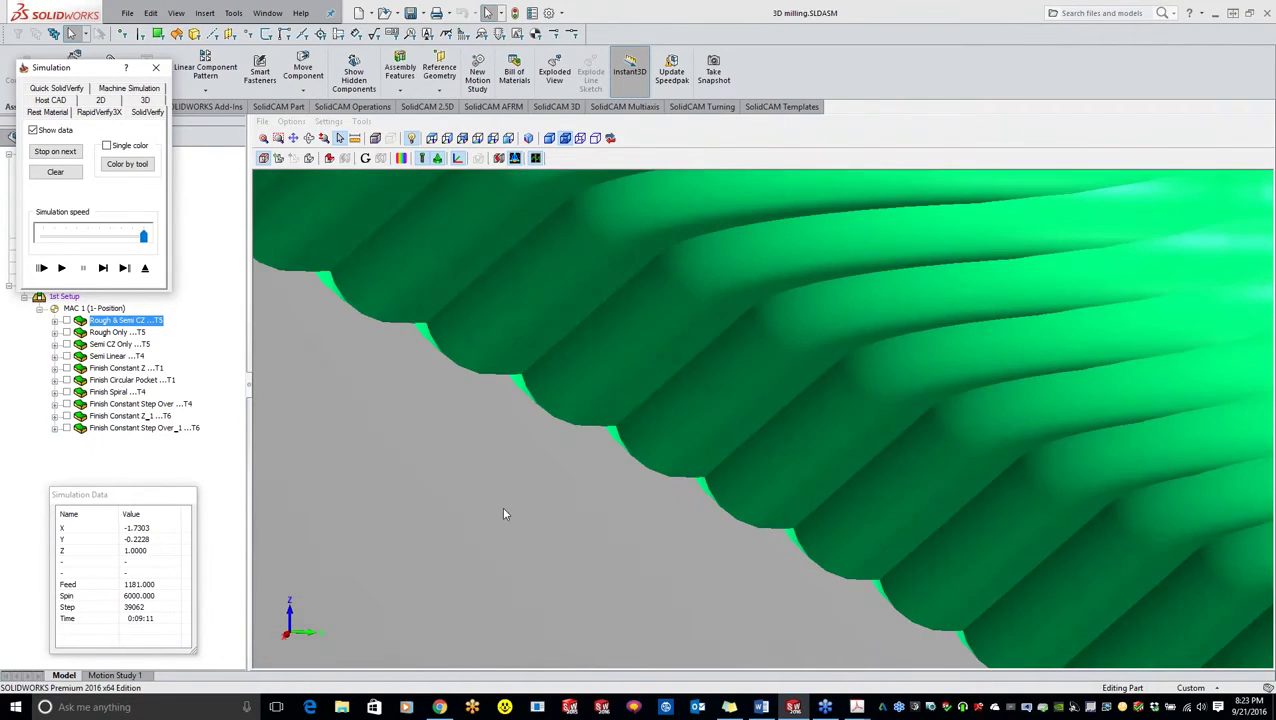
pyautogui.moveTo(503, 508); pyautogui.dragTo(509, 497, button='middle')
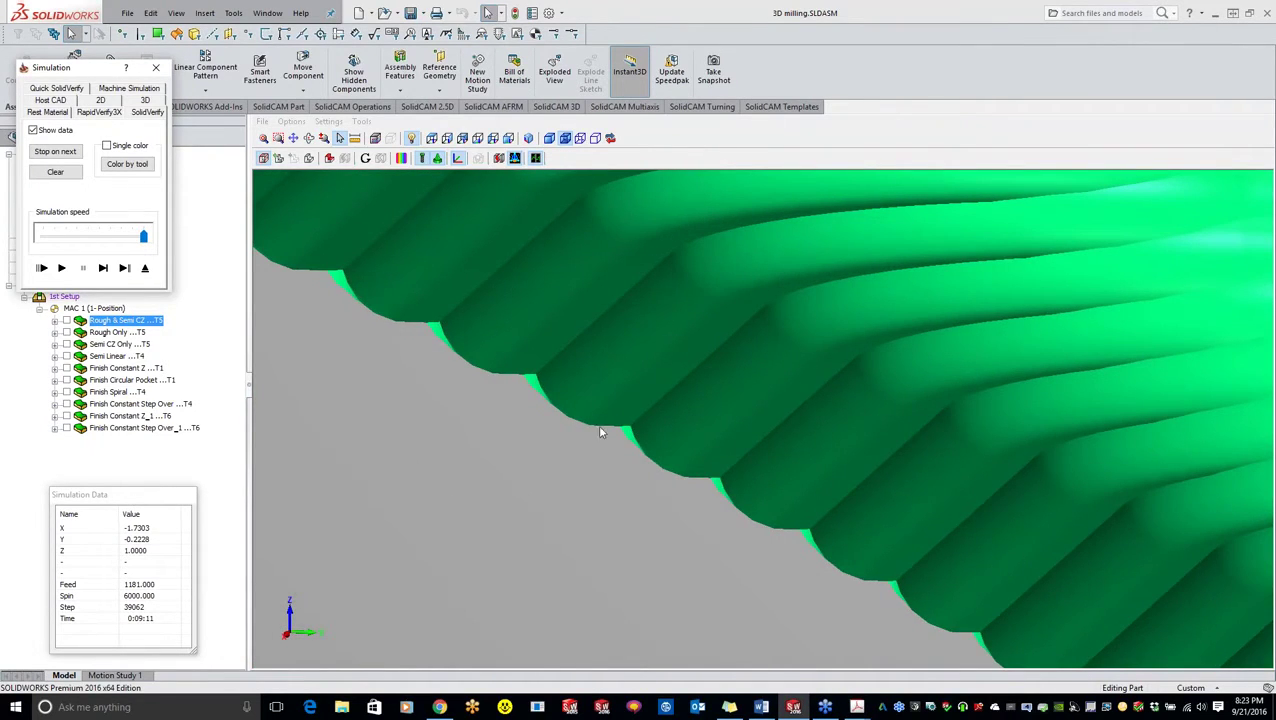
pyautogui.scroll(-10, 573, 427)
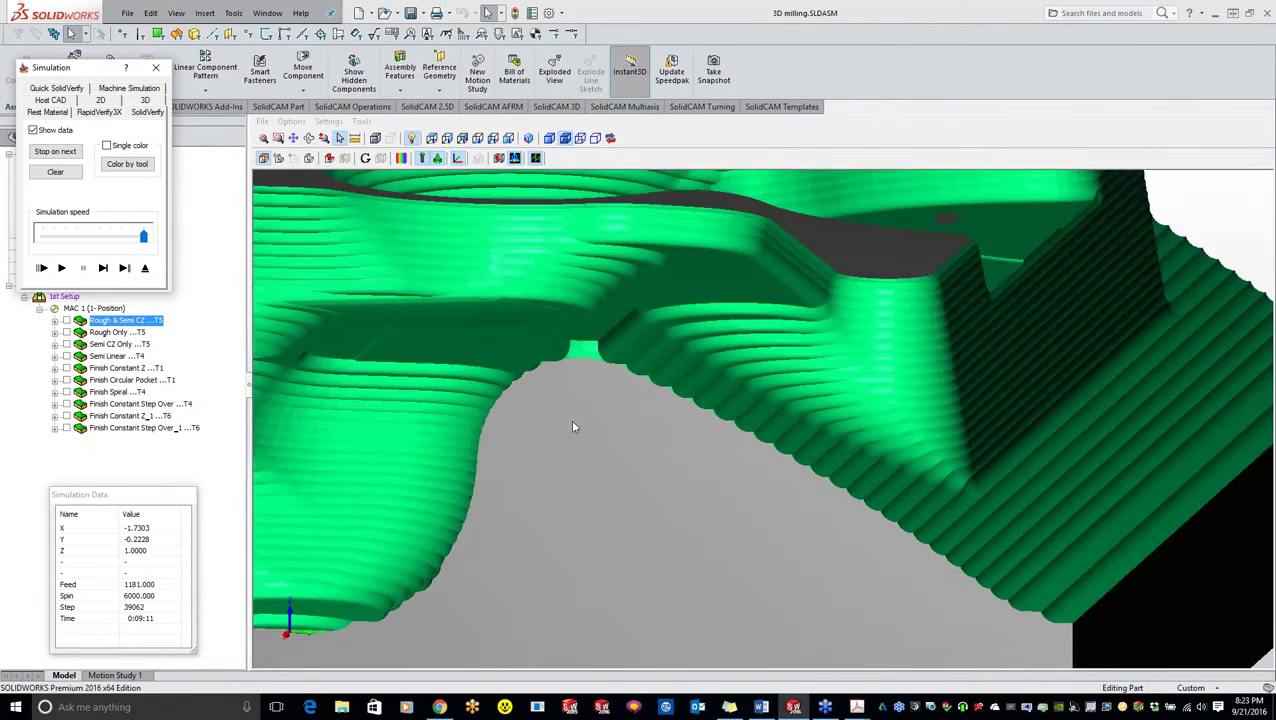
pyautogui.scroll(-10, 573, 427)
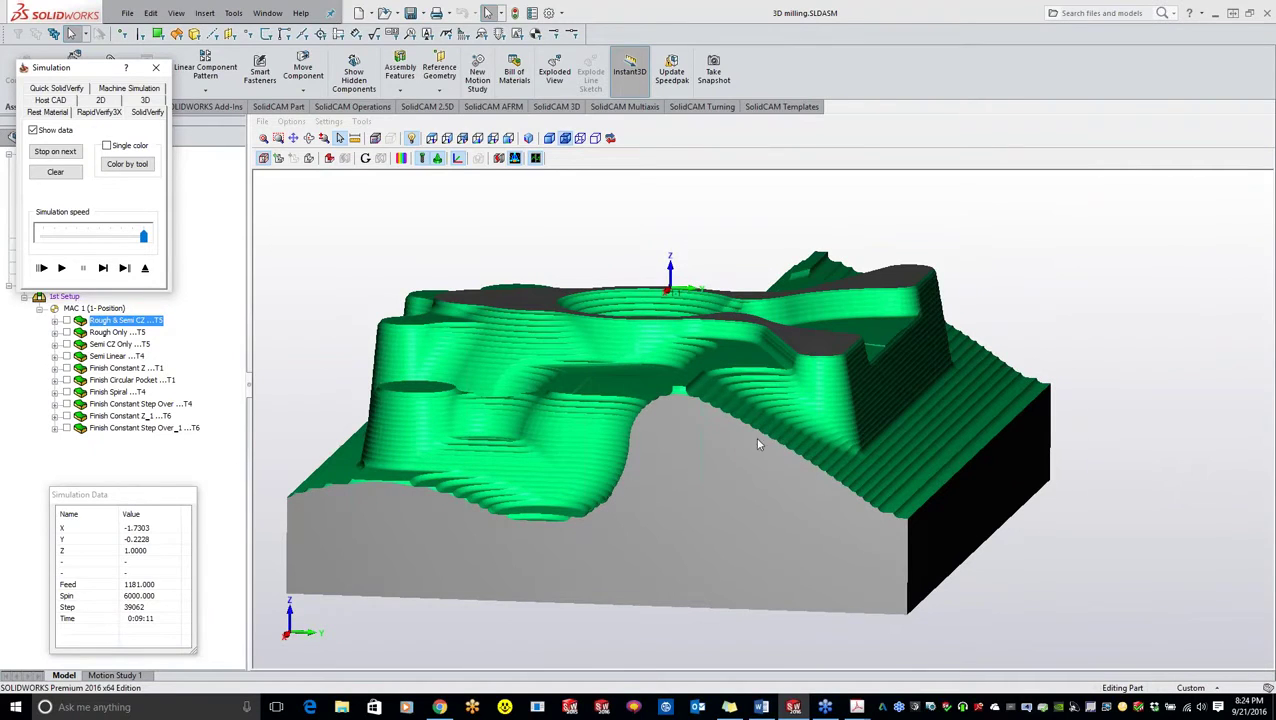
pyautogui.moveTo(728, 443); pyautogui.dragTo(745, 417, button='middle')
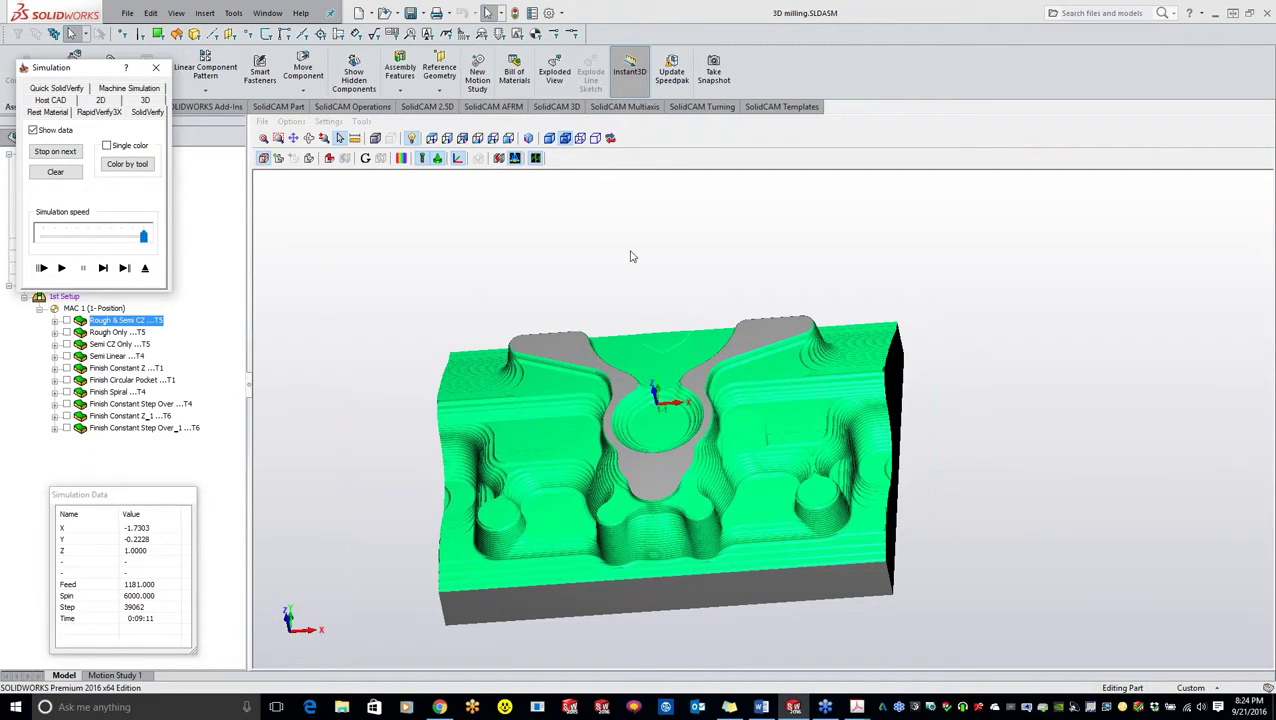
pyautogui.click(155, 67)
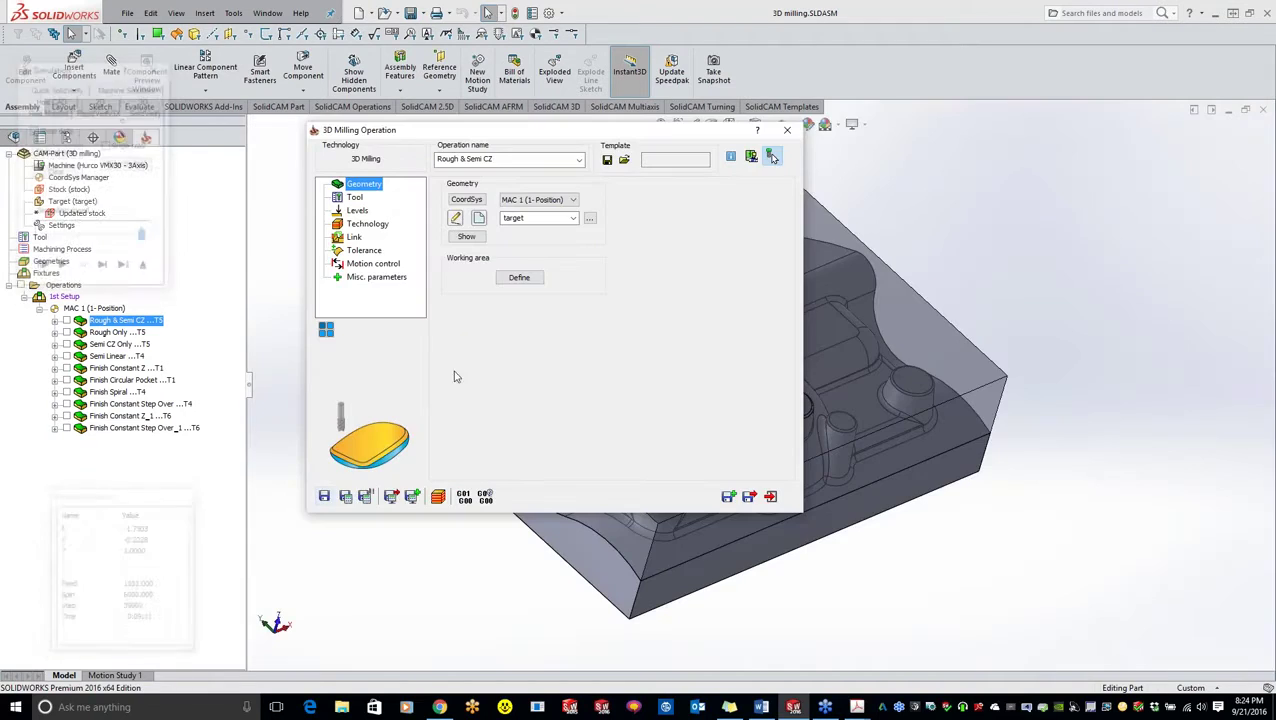
pyautogui.click(787, 130)
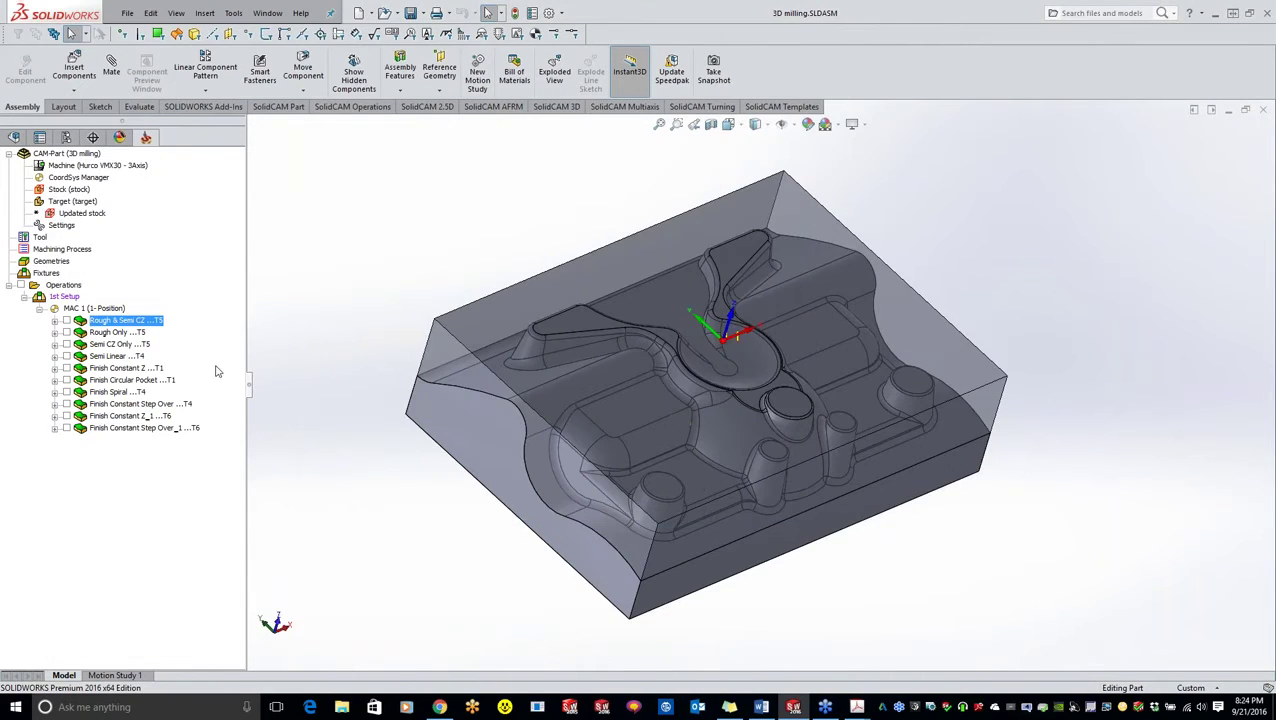
# Open the Rough Only operation, review its tool, levels and technology settings, and close it
pyautogui.doubleClick(122, 334)
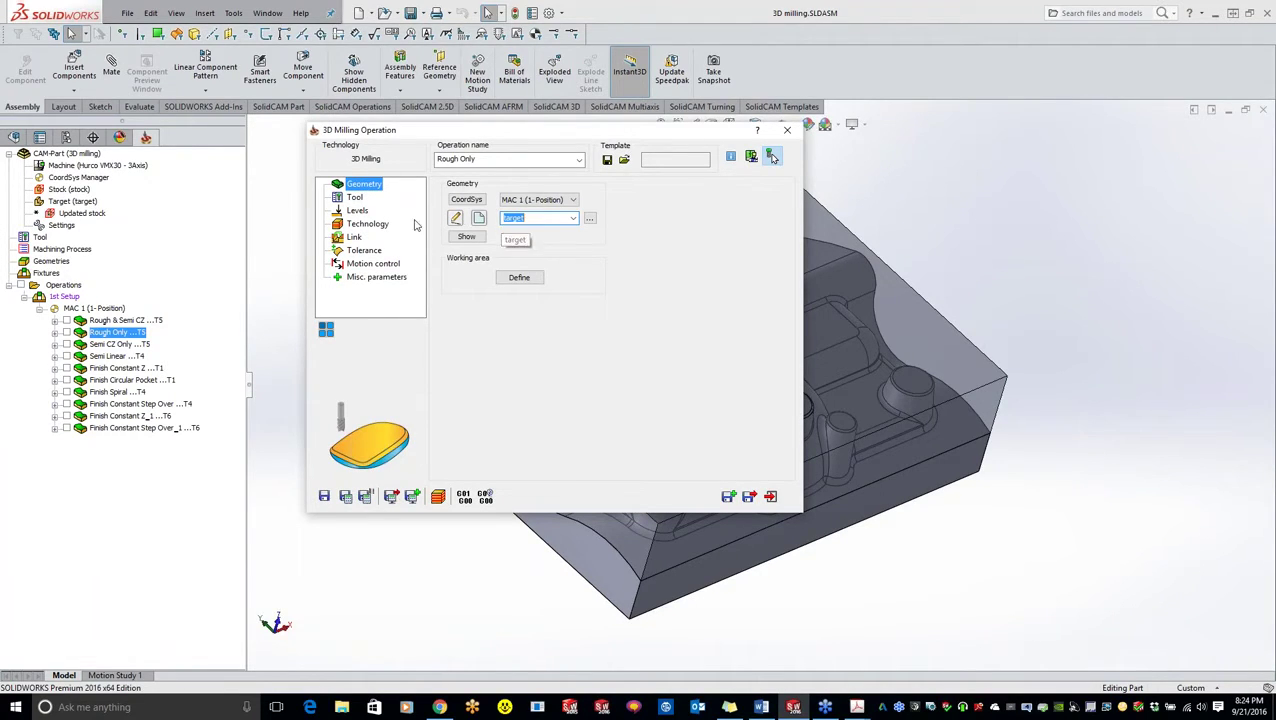
pyautogui.click(368, 199)
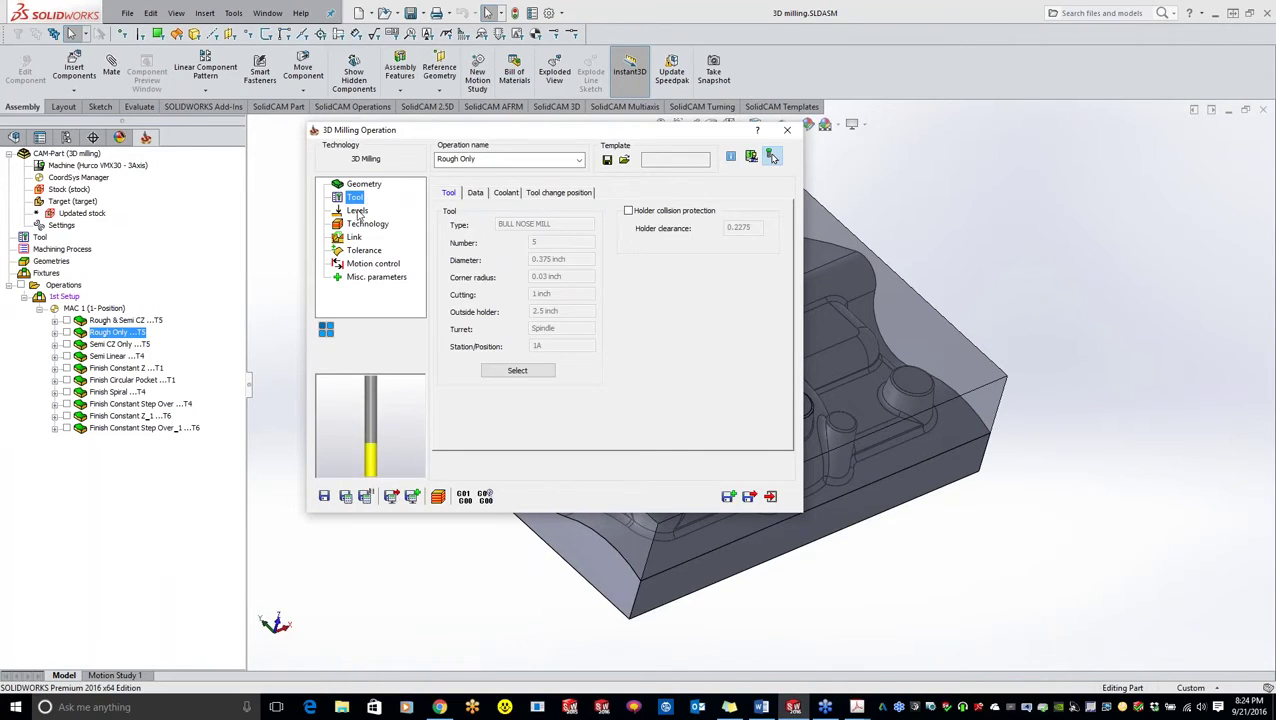
pyautogui.click(358, 211)
pyautogui.click(380, 228)
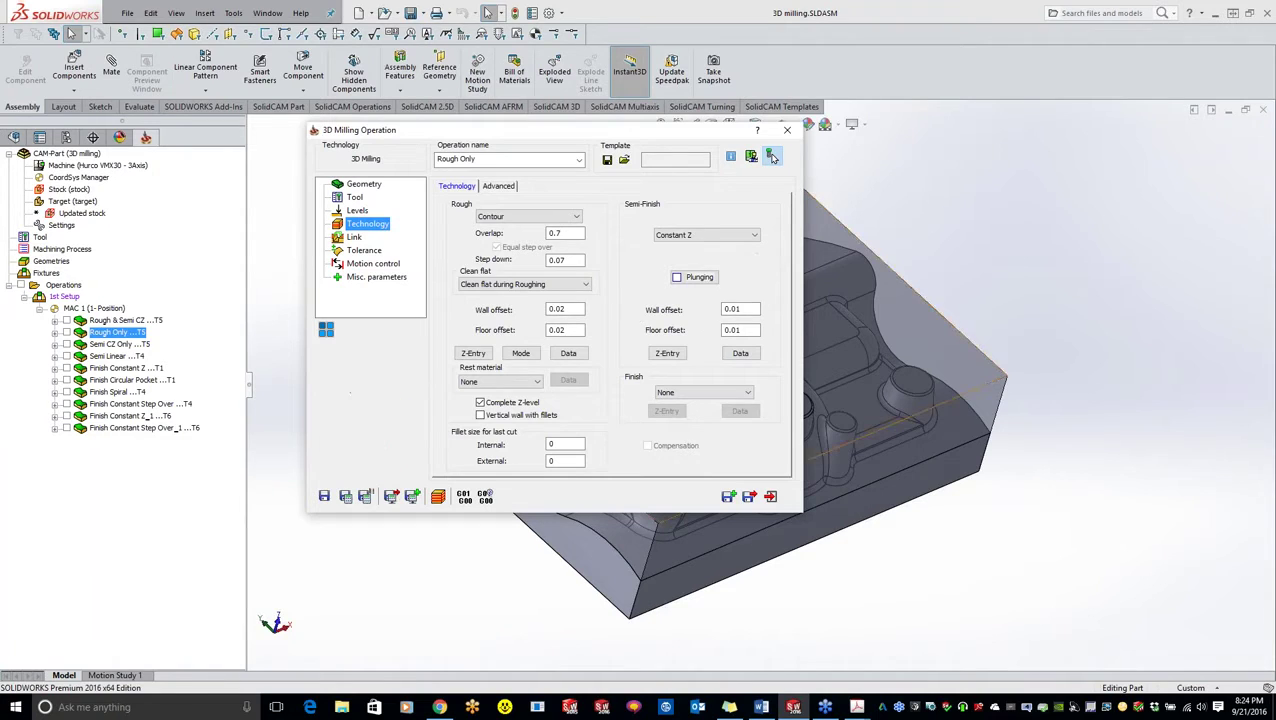
pyautogui.click(787, 130)
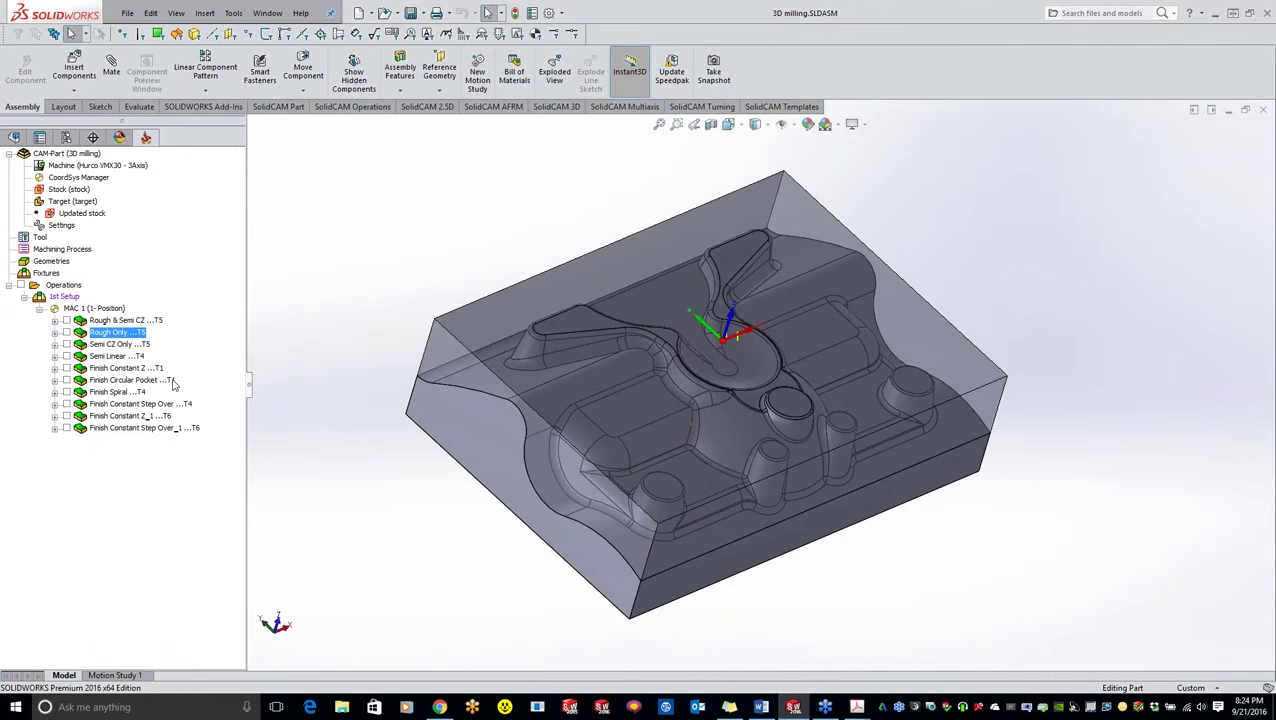
# Open the Semi CZ Only operation and examine its displayed toolpath on the model with the operation dialog collapsed
pyautogui.doubleClick(126, 346)
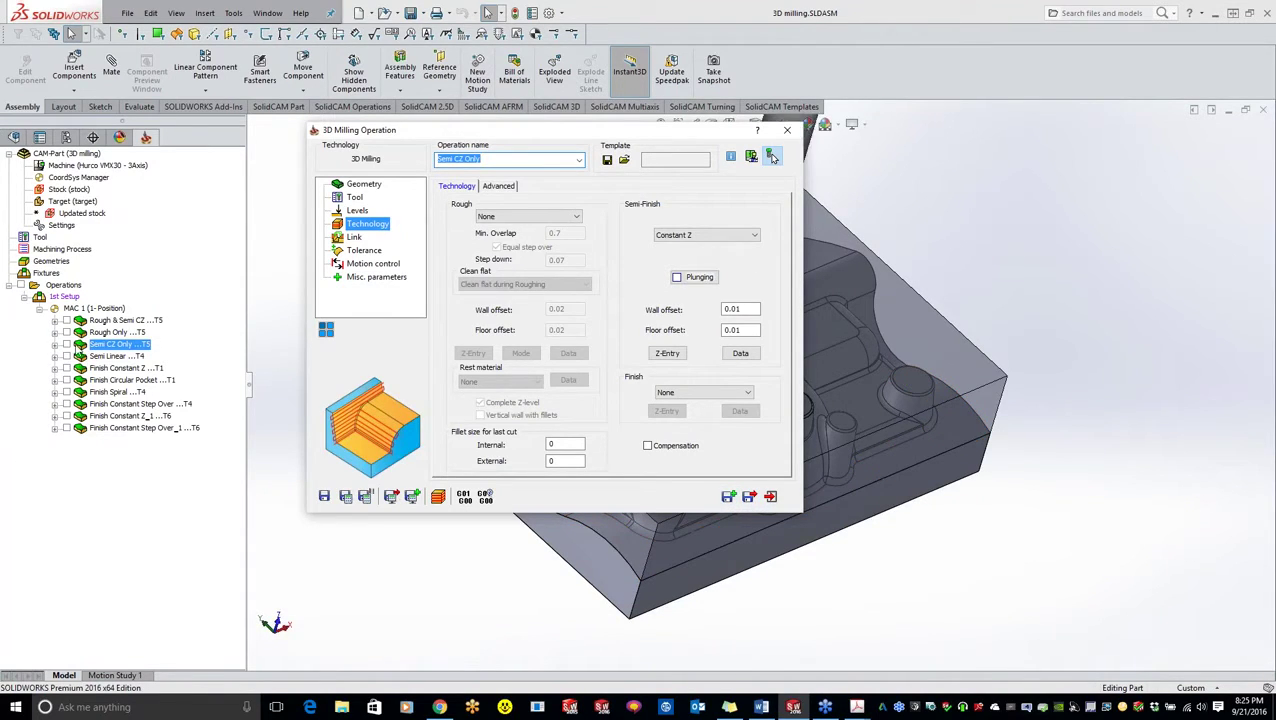
pyautogui.click(772, 157)
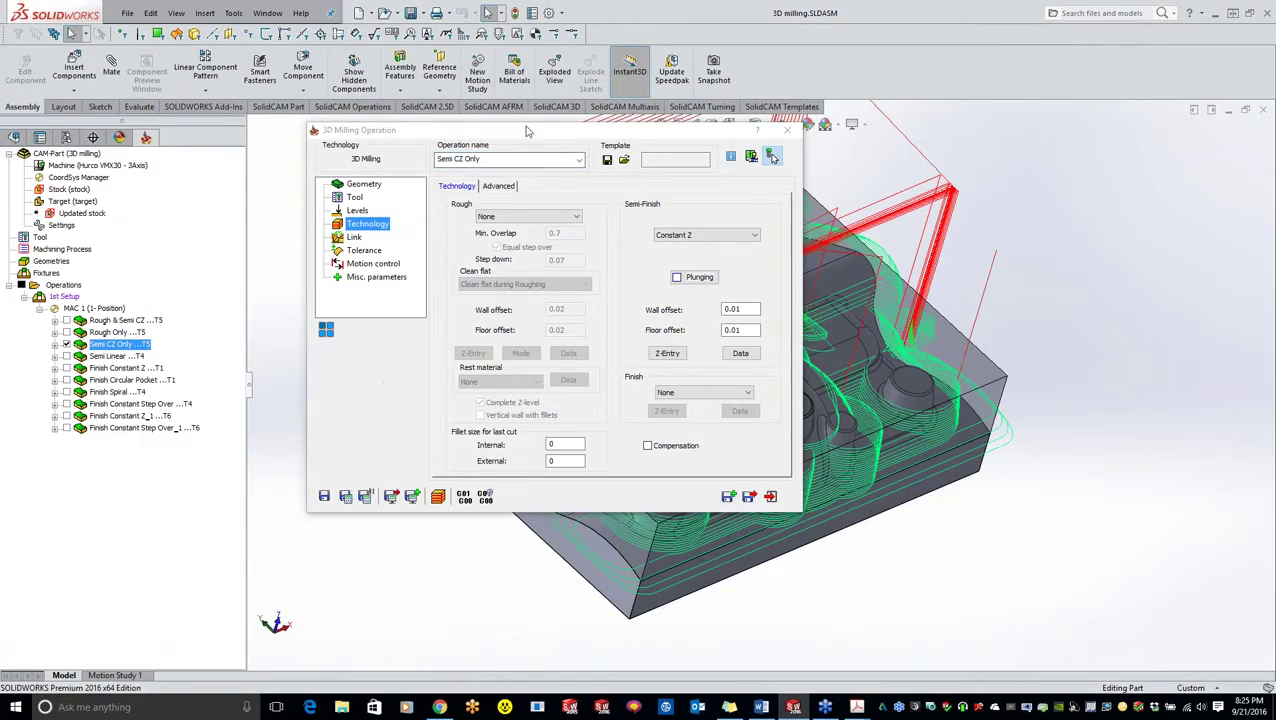
pyautogui.moveTo(475, 440); pyautogui.dragTo(399, 424, button='middle')
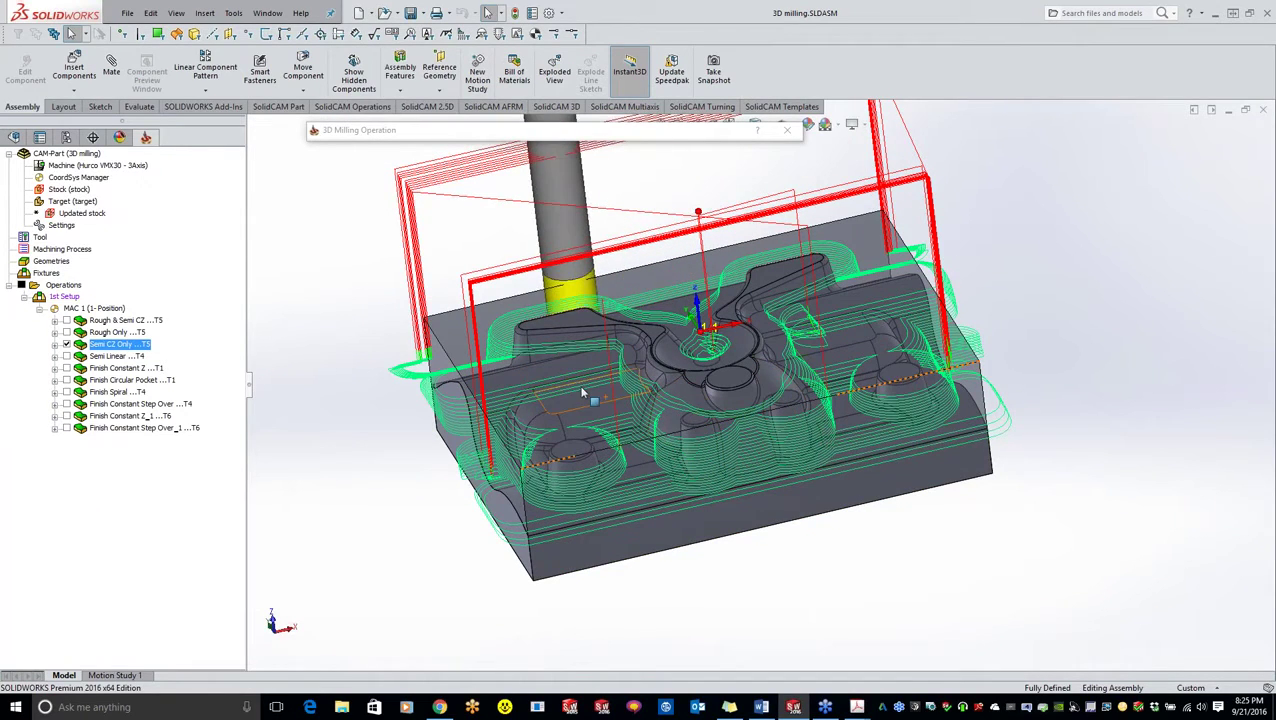
pyautogui.press('Escape')
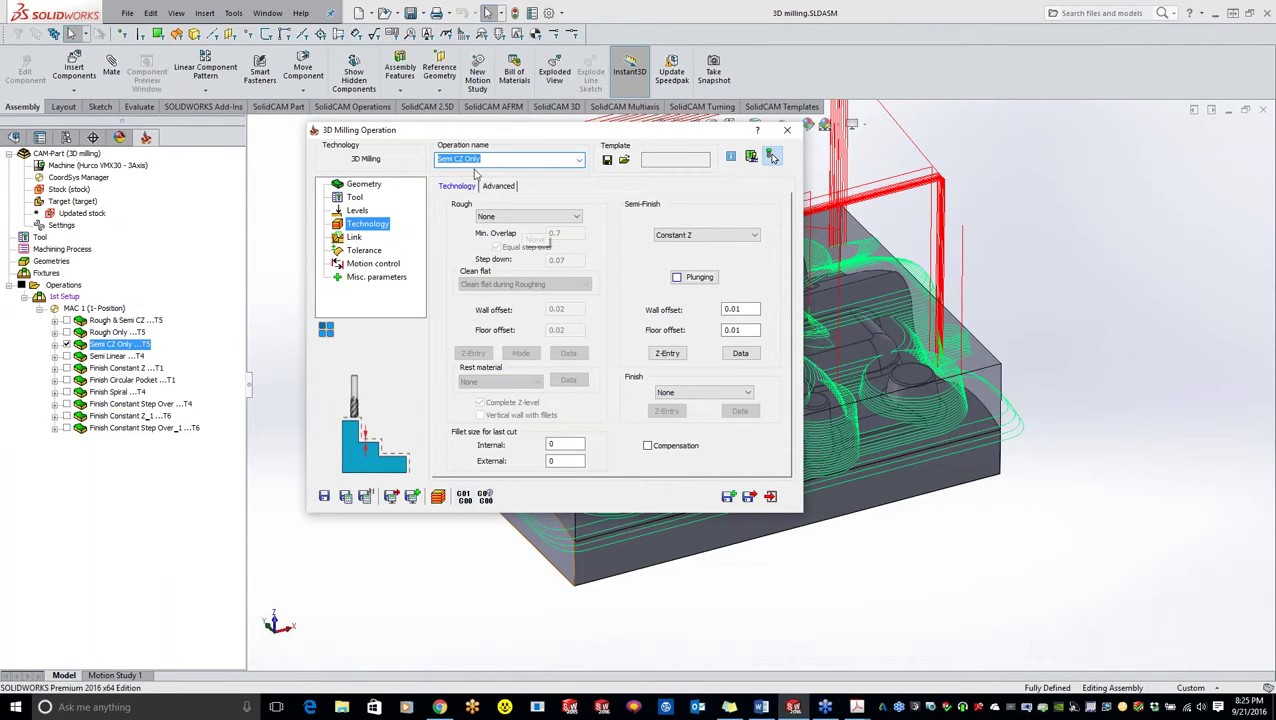
# Move the Semi CZ Only dialog aside and collapse it to inspect the Constant Z passes, then close the operation and hide its toolpath
pyautogui.moveTo(486, 133); pyautogui.dragTo(585, 204)
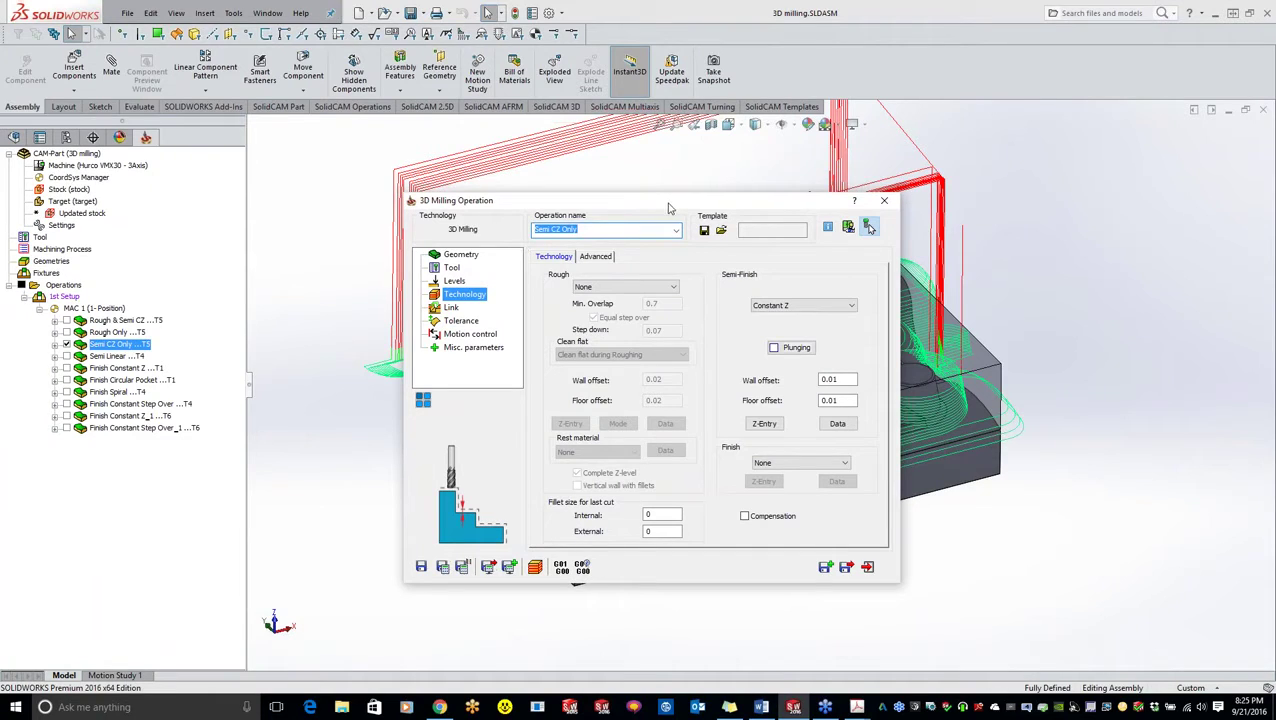
pyautogui.moveTo(645, 205); pyautogui.dragTo(547, 181)
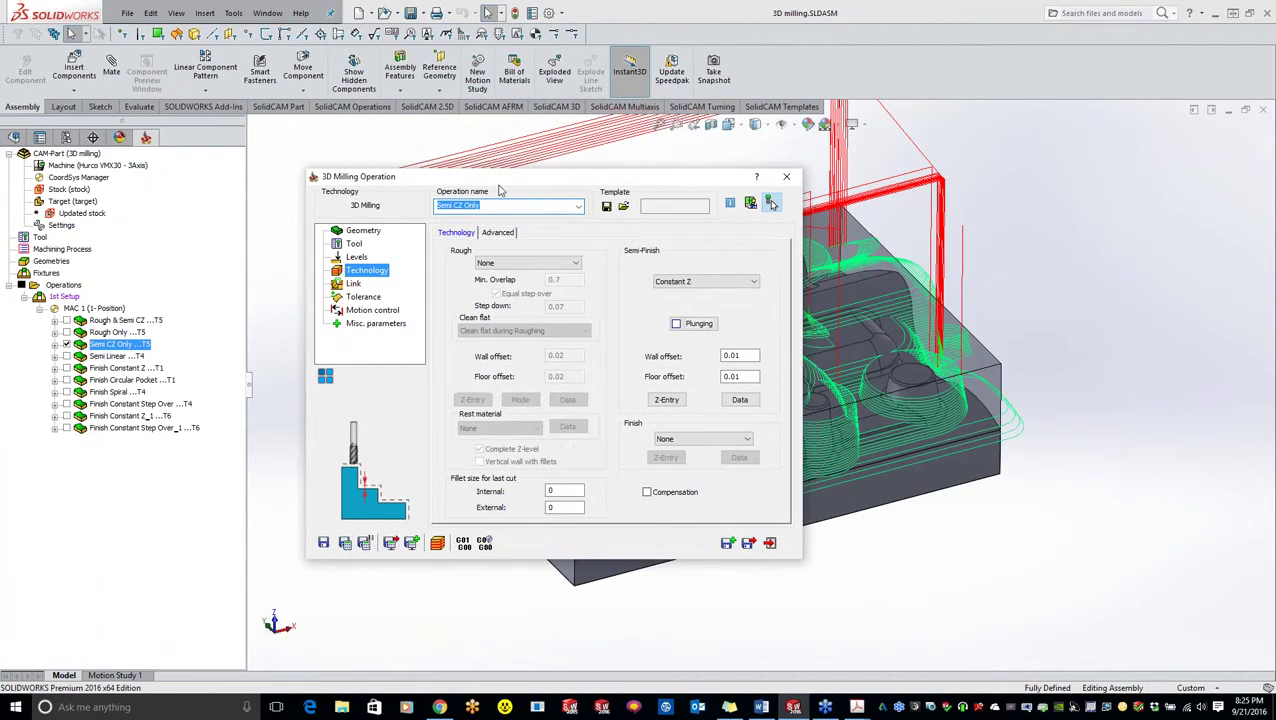
pyautogui.doubleClick(518, 180)
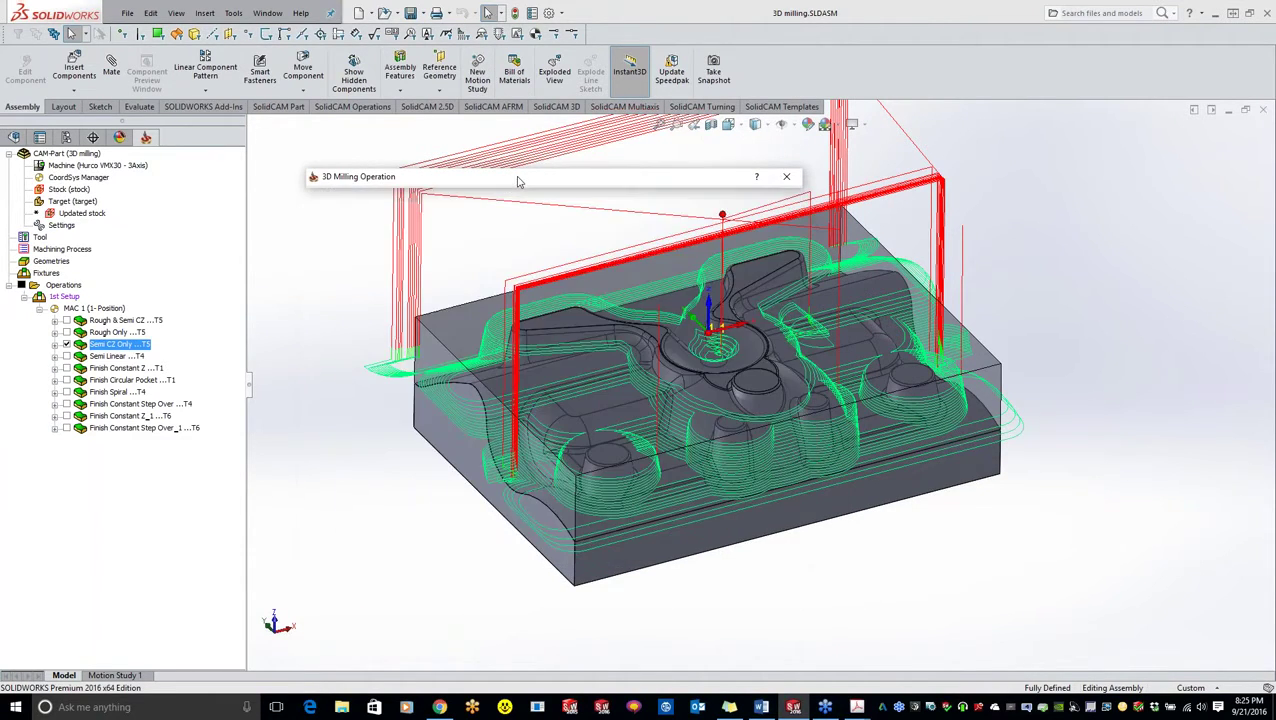
pyautogui.moveTo(518, 182); pyautogui.dragTo(587, 150)
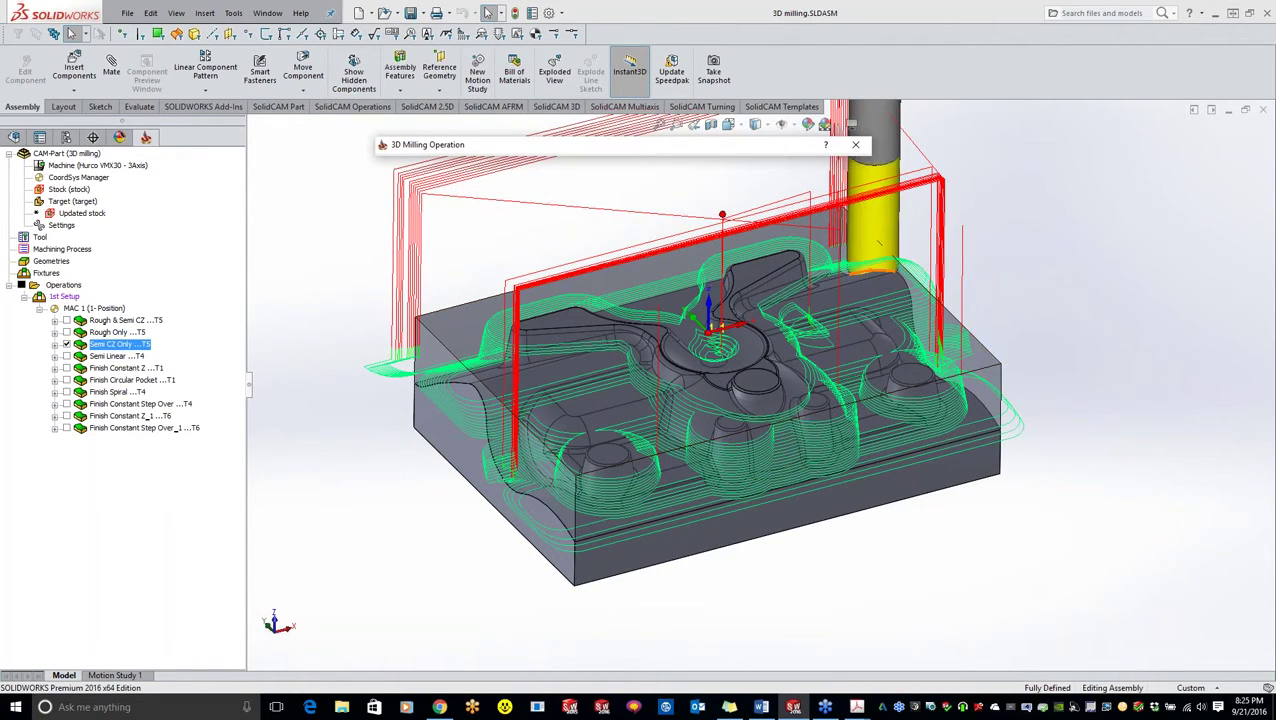
pyautogui.doubleClick(610, 148)
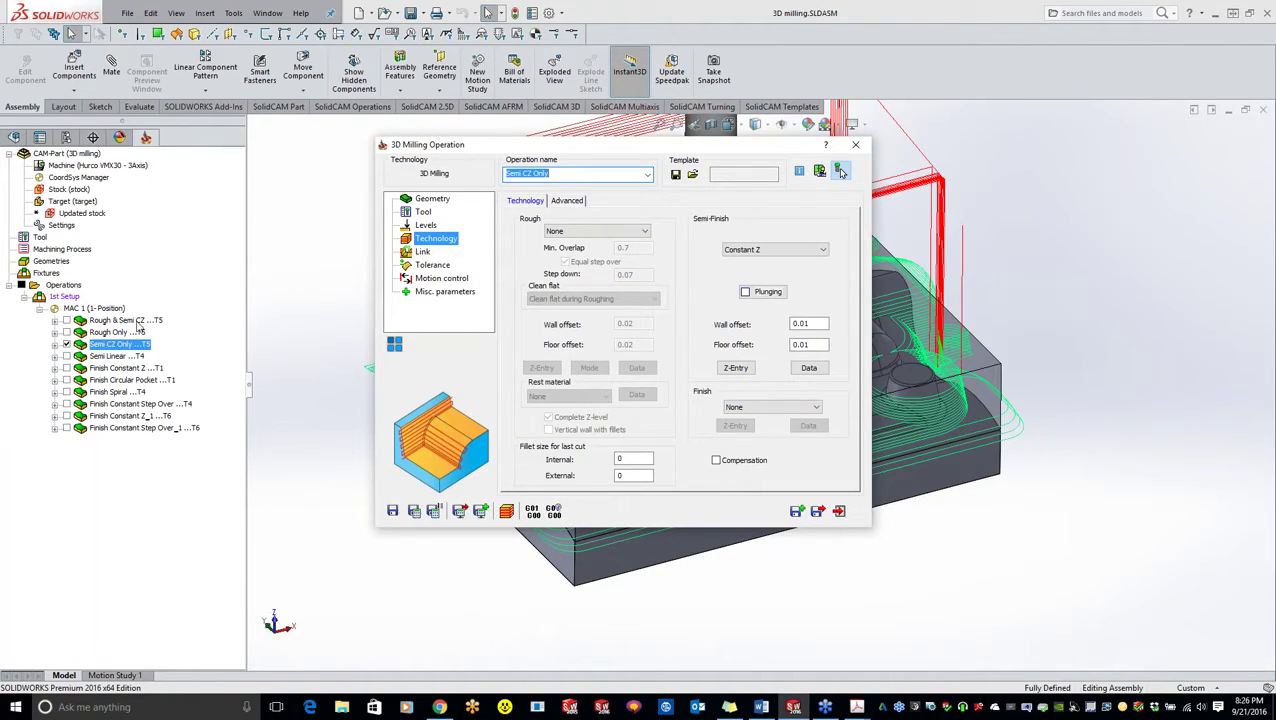
pyautogui.click(855, 144)
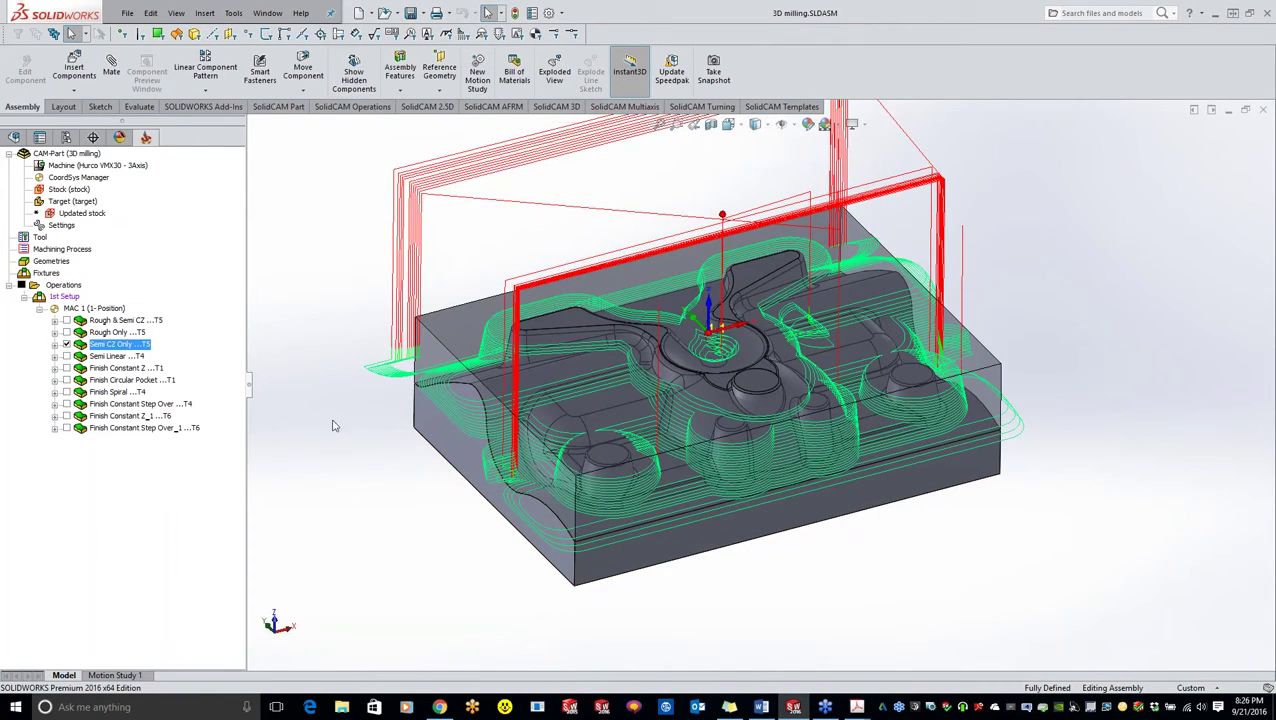
pyautogui.click(67, 344)
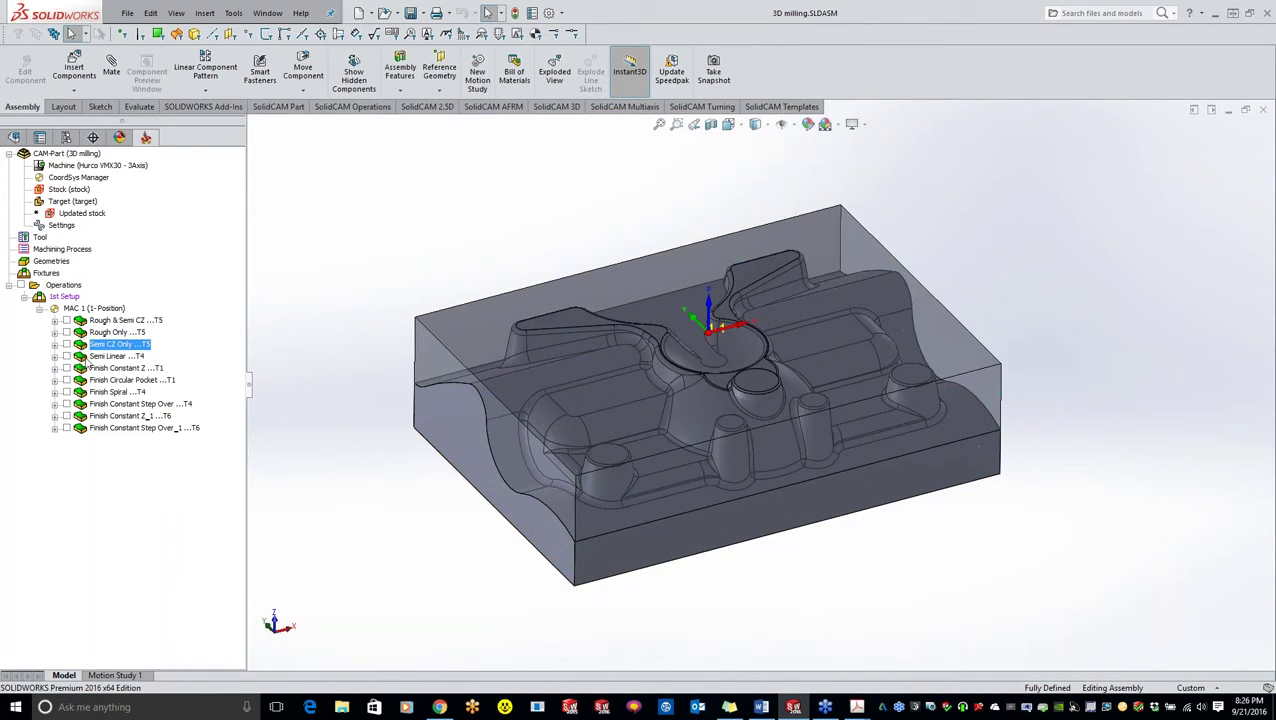
# Display the Semi Linear toolpath, open the operation and review its geometry and tool definition
pyautogui.click(66, 356)
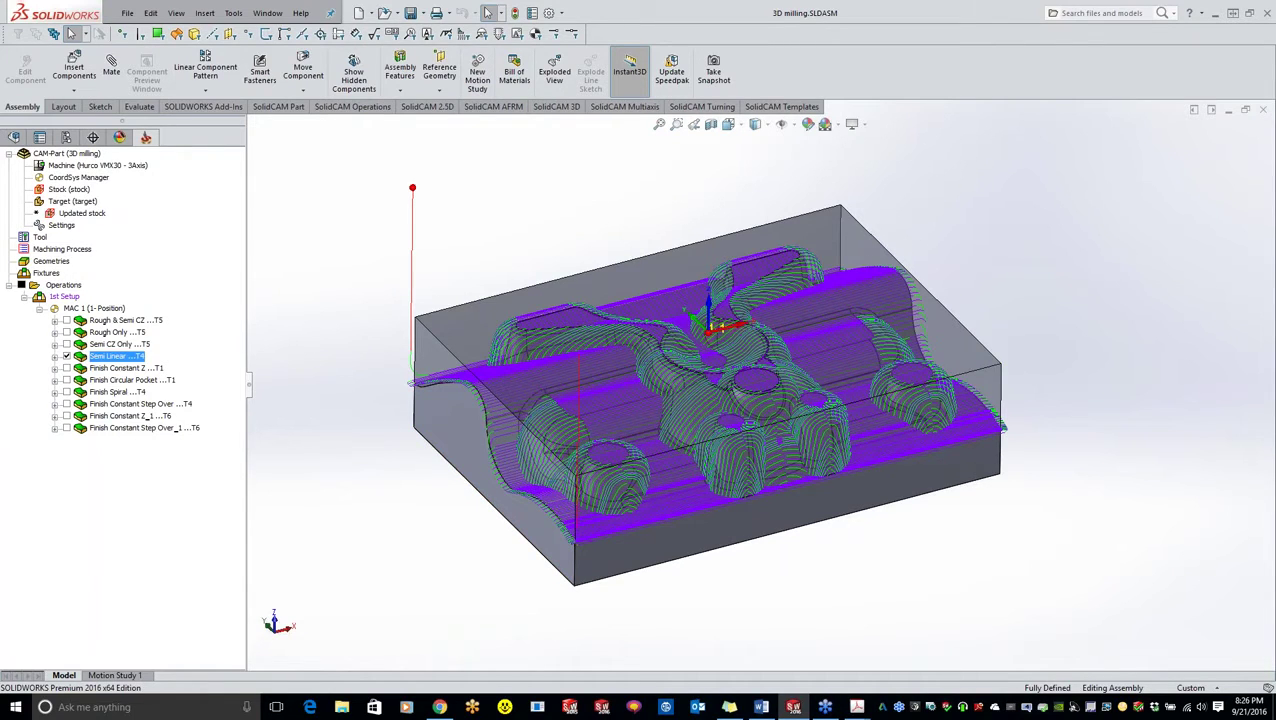
pyautogui.doubleClick(118, 357)
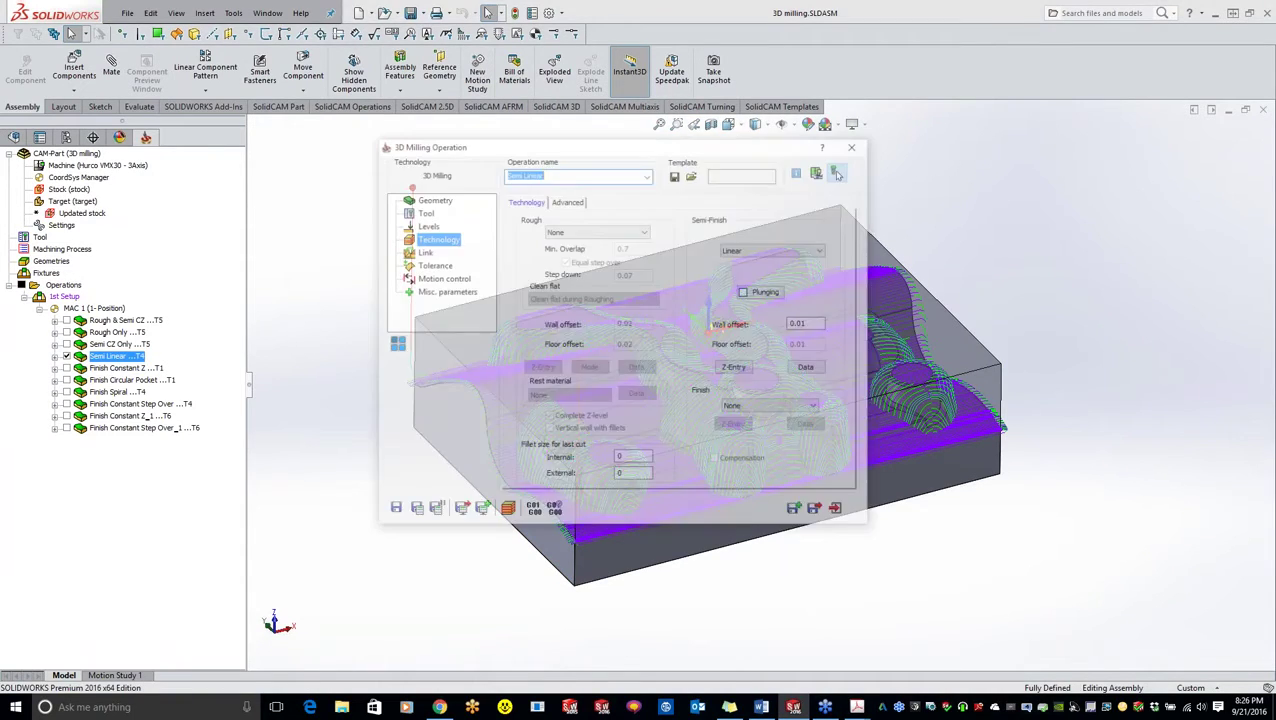
pyautogui.click(438, 199)
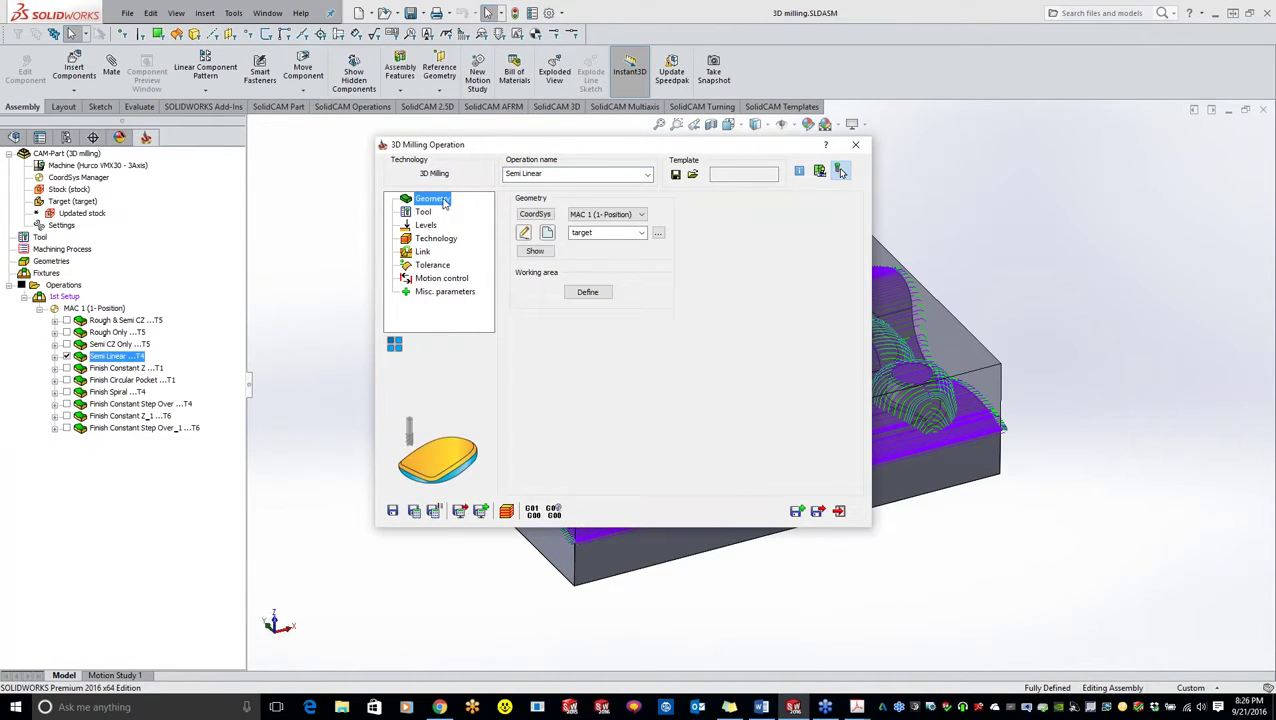
pyautogui.click(433, 214)
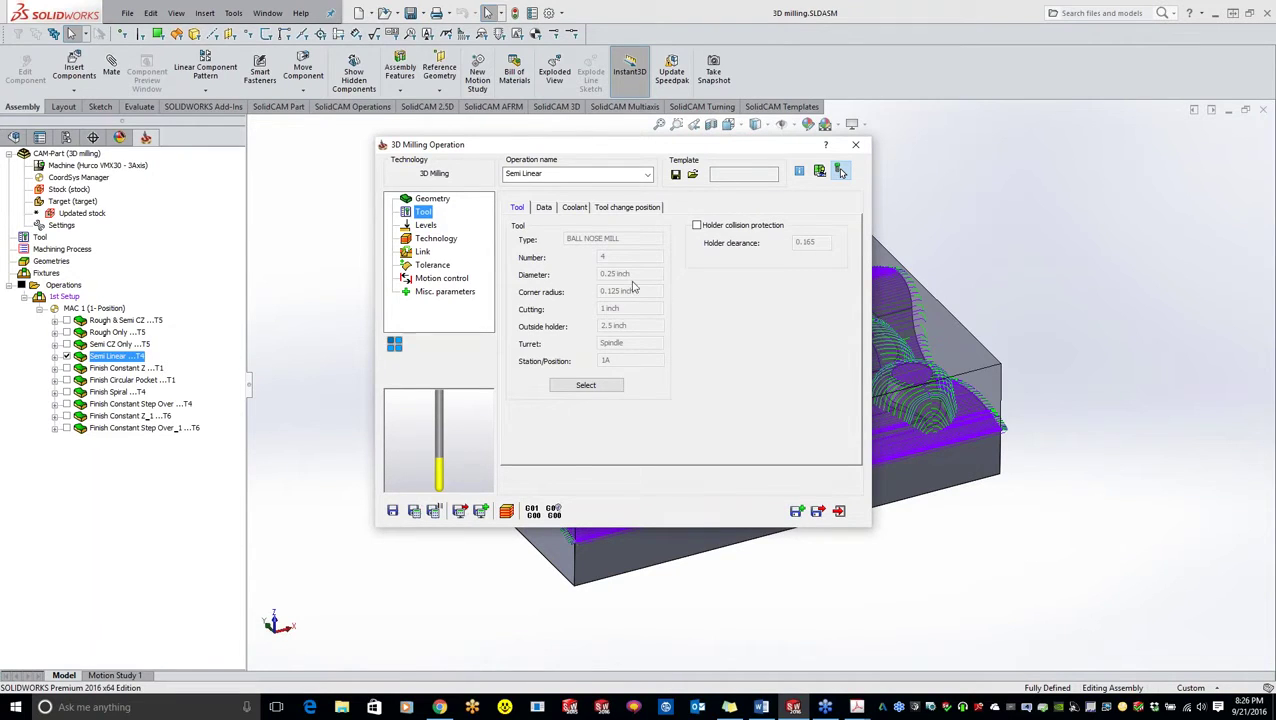
# Review the Semi Linear operation's working area settings, including tool position, offset, limits and trim options, and accept them
pyautogui.click(440, 199)
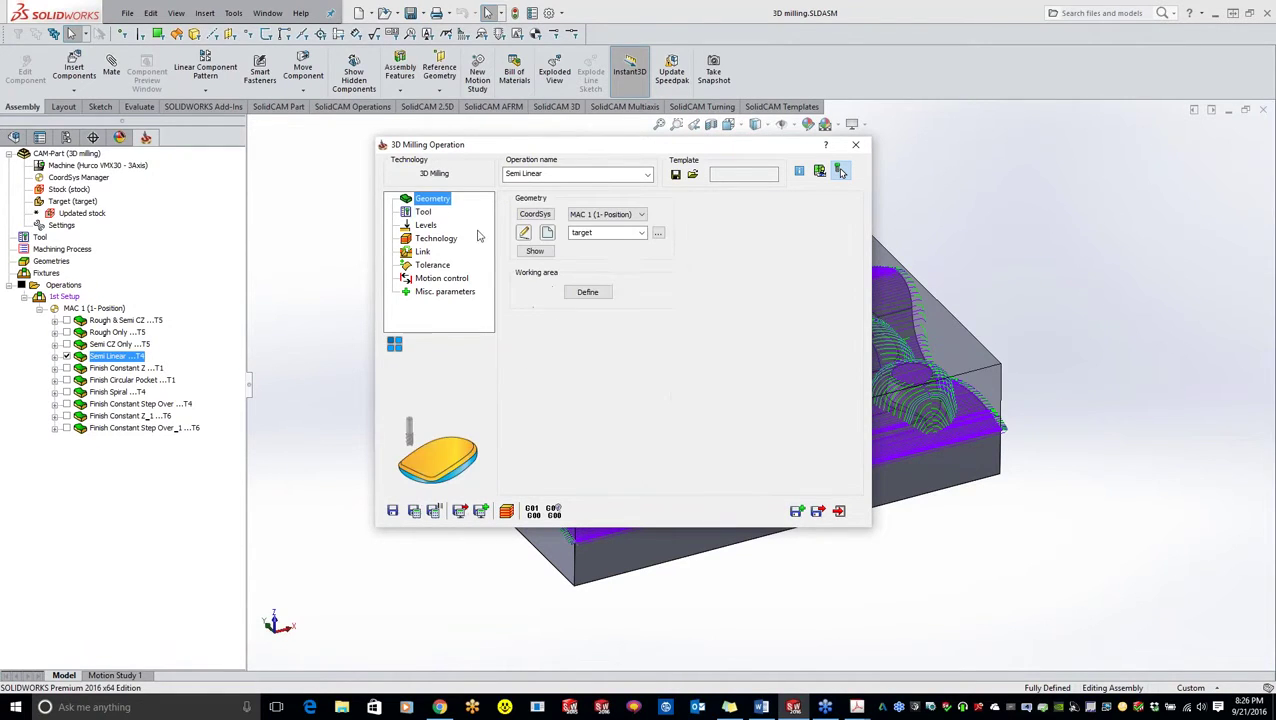
pyautogui.click(593, 298)
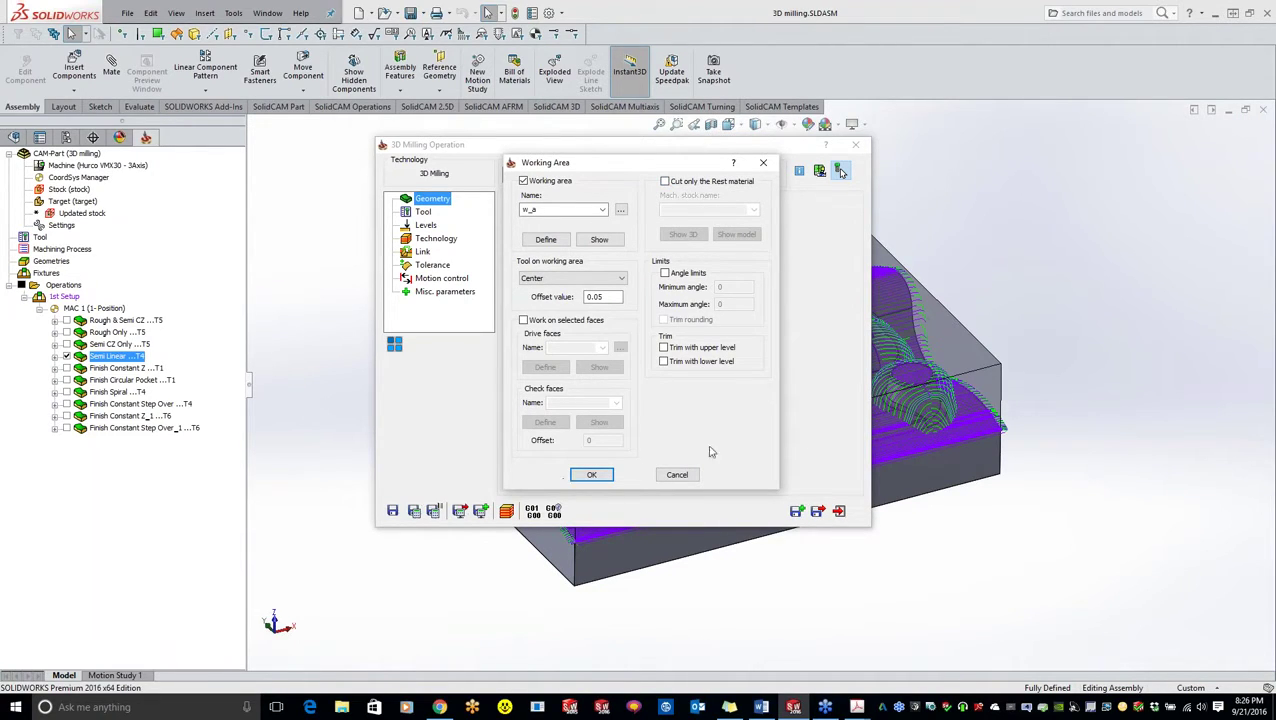
pyautogui.click(591, 474)
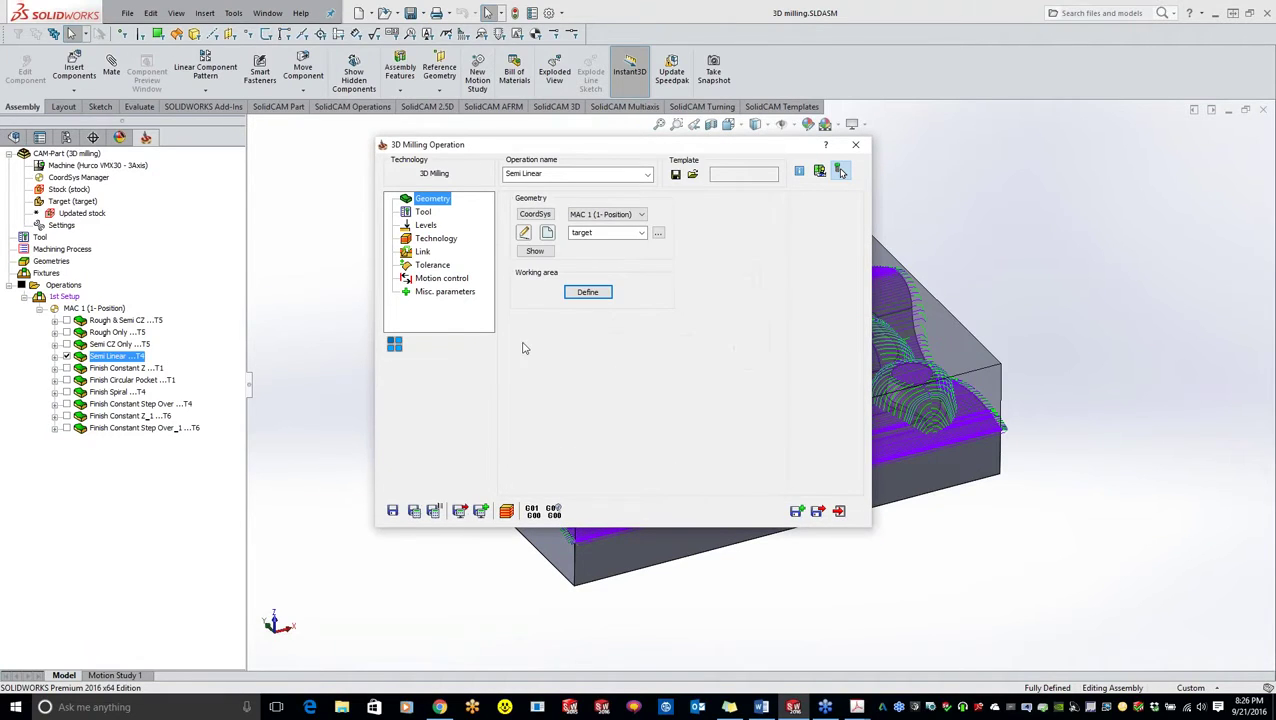
# Review the Semi Linear operation's levels, Linear semi-finish technology and wall offset, and check its Z-entry strategy
pyautogui.click(426, 228)
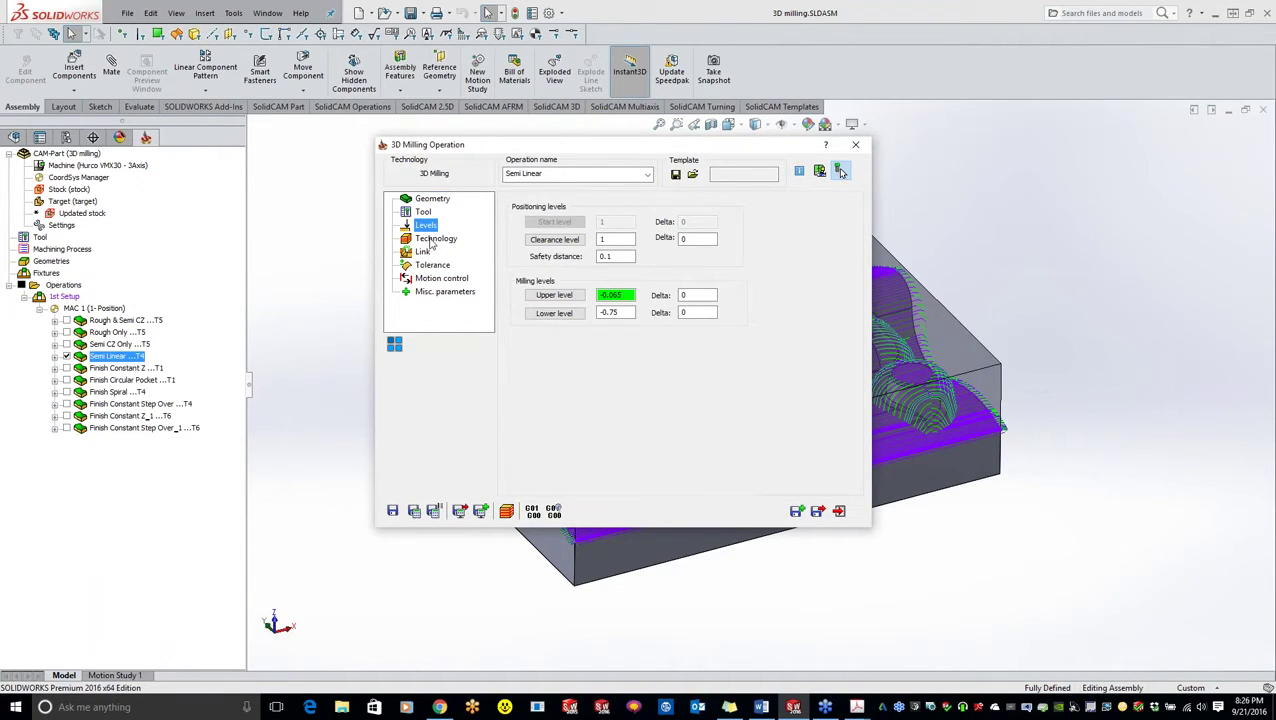
pyautogui.click(433, 240)
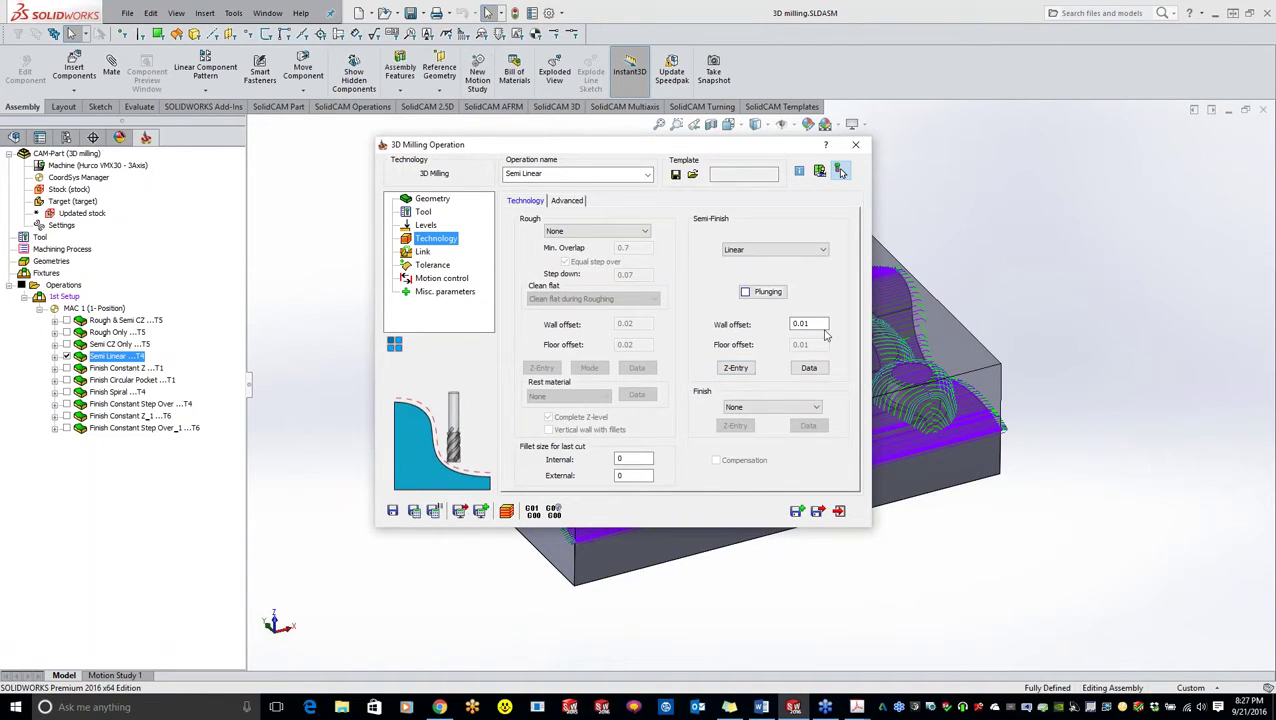
pyautogui.click(739, 371)
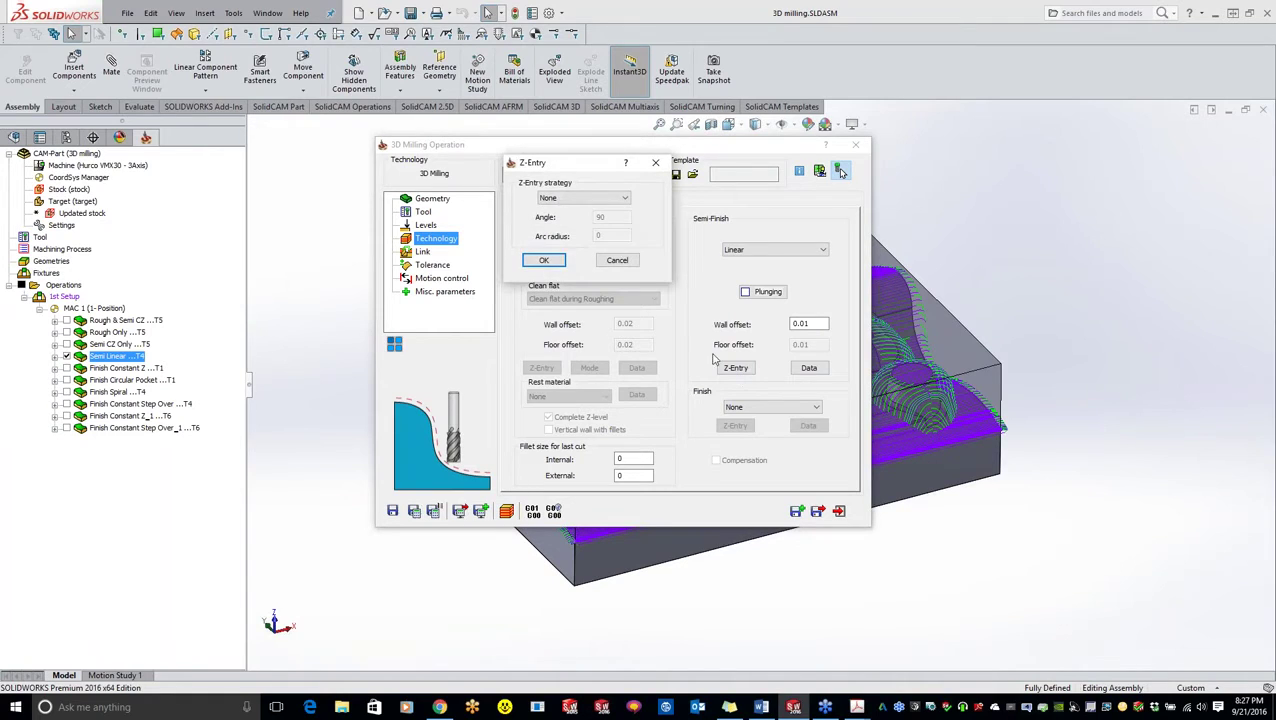
pyautogui.click(555, 265)
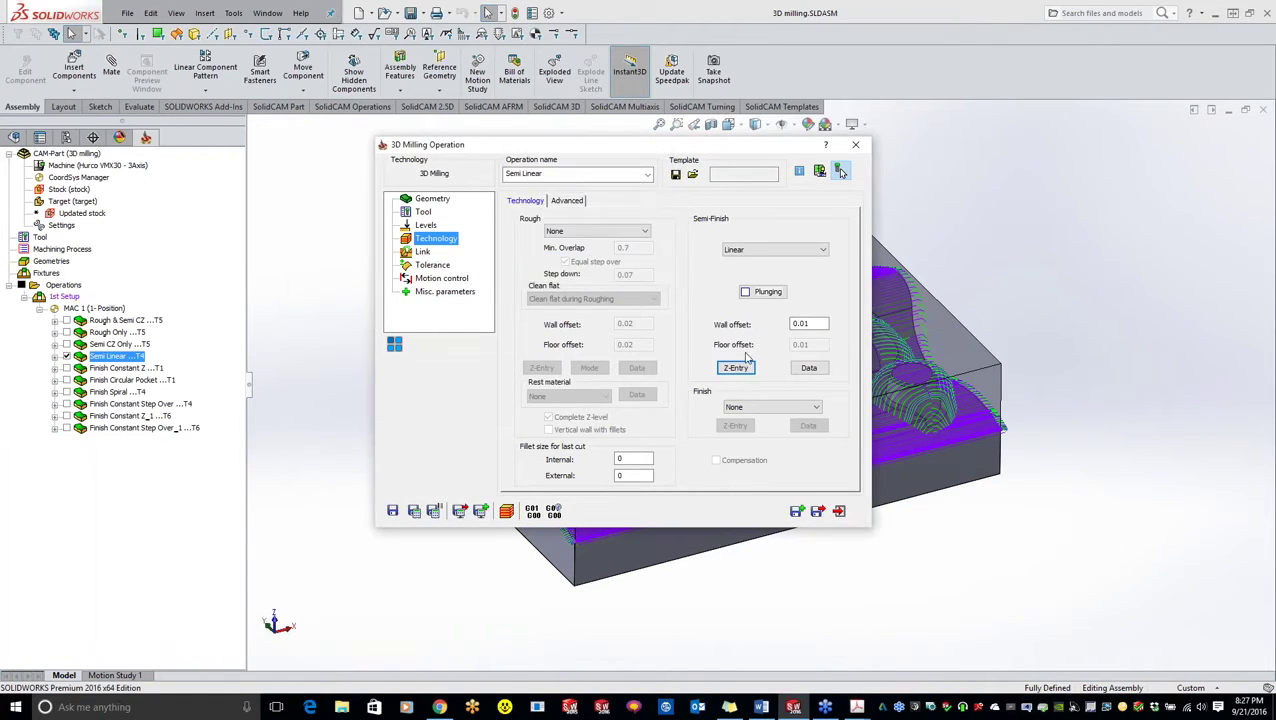
# Examine the Linear semi-finish data, including scallop, maximum step over, direction types and direction angle definition
pyautogui.click(808, 368)
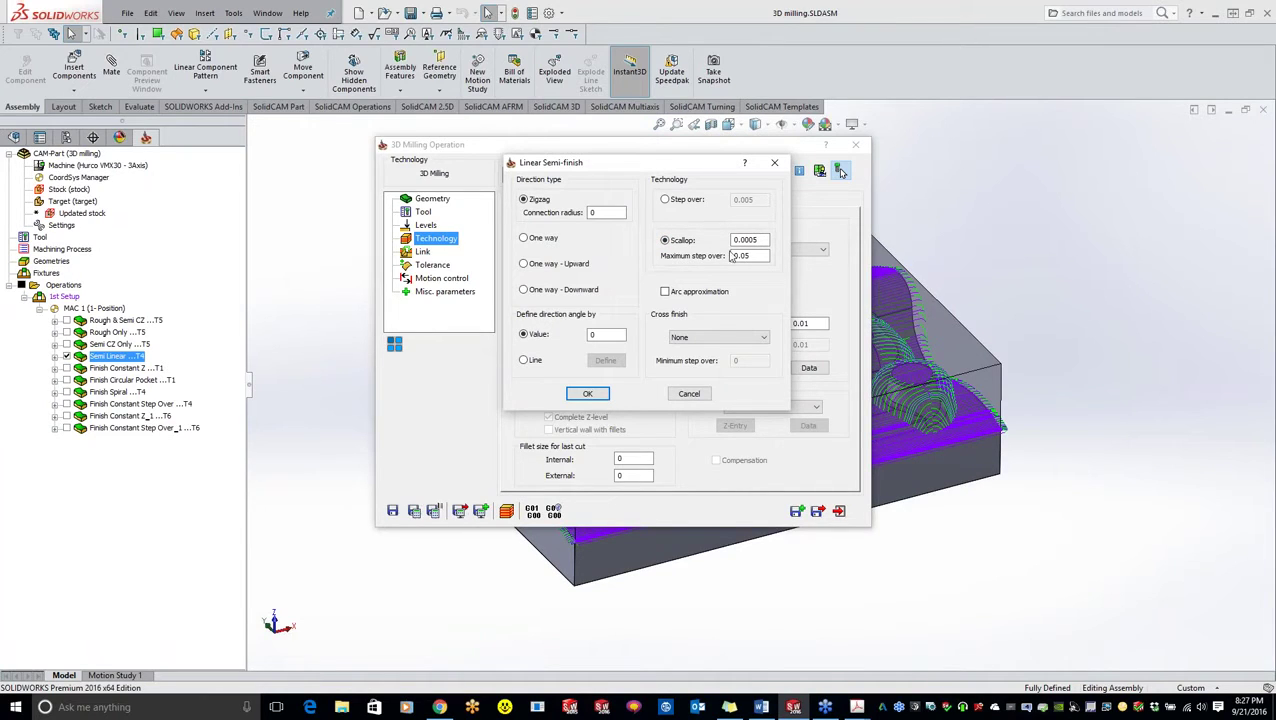
pyautogui.moveTo(757, 255)
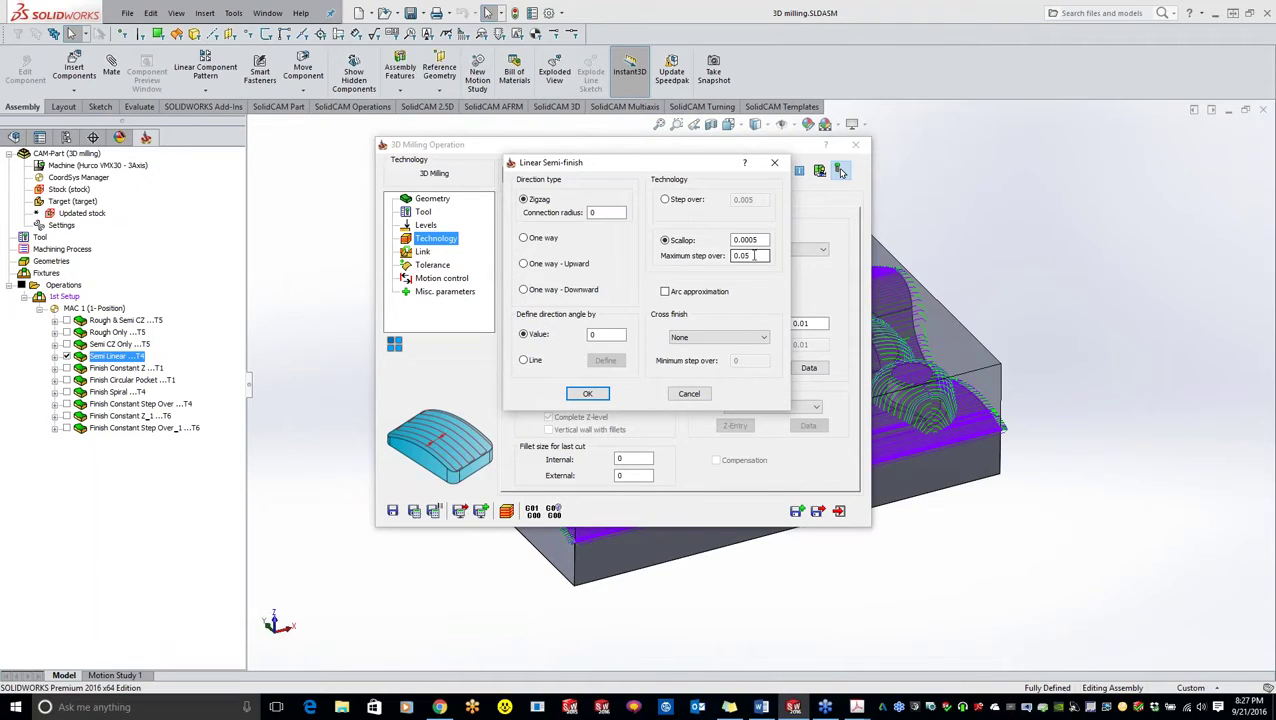
pyautogui.moveTo(565, 244)
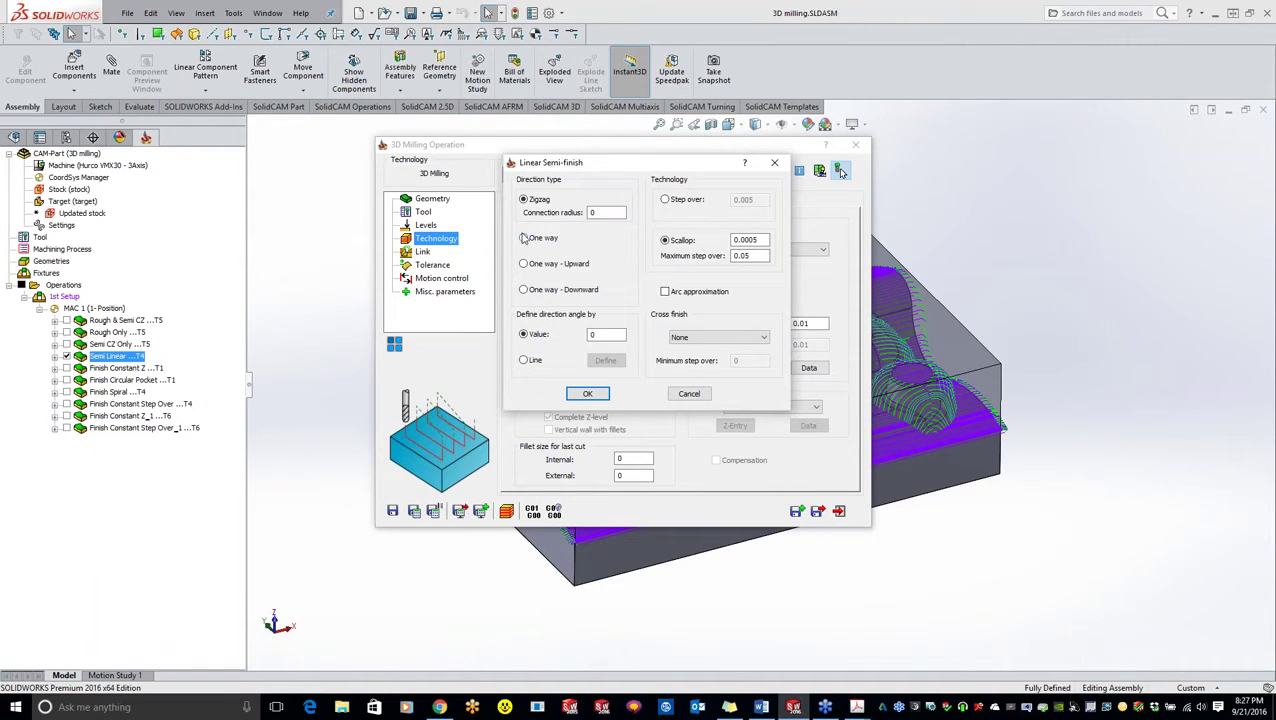
pyautogui.moveTo(512, 262)
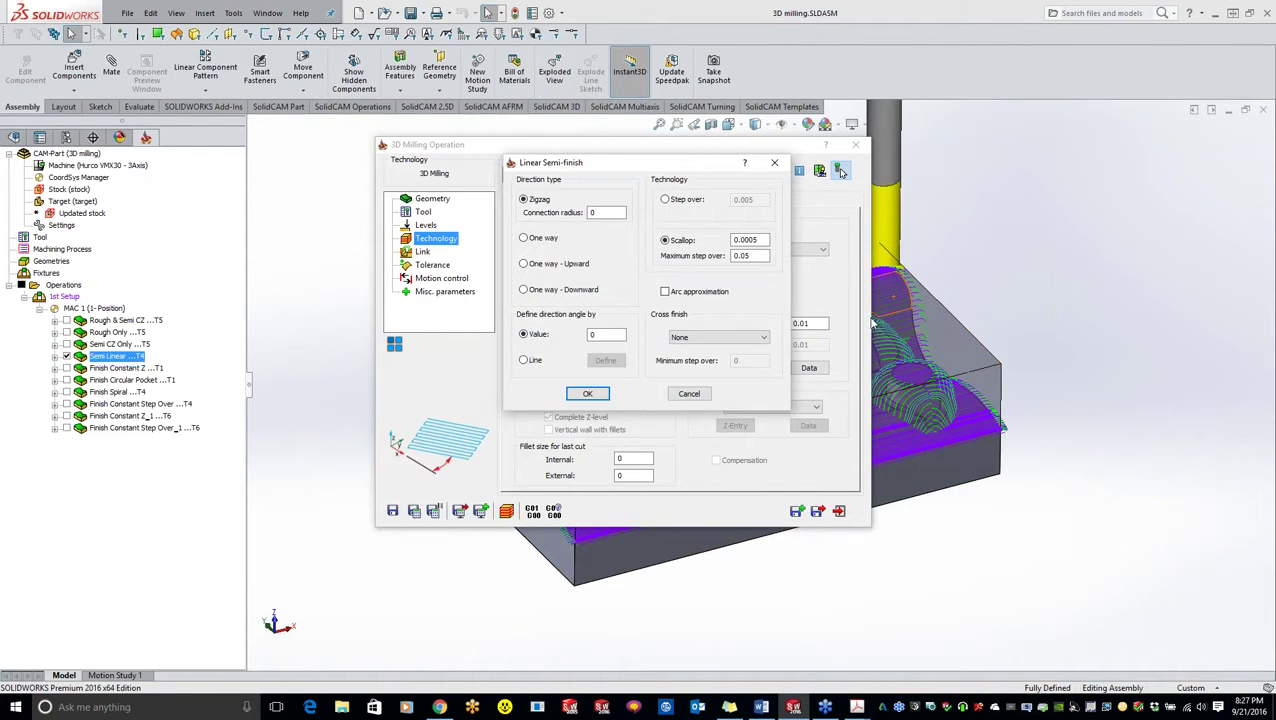
# Try the Normal and Smart cross finish options, check the Smart minimum step over, and return cross finish to None
pyautogui.click(713, 340)
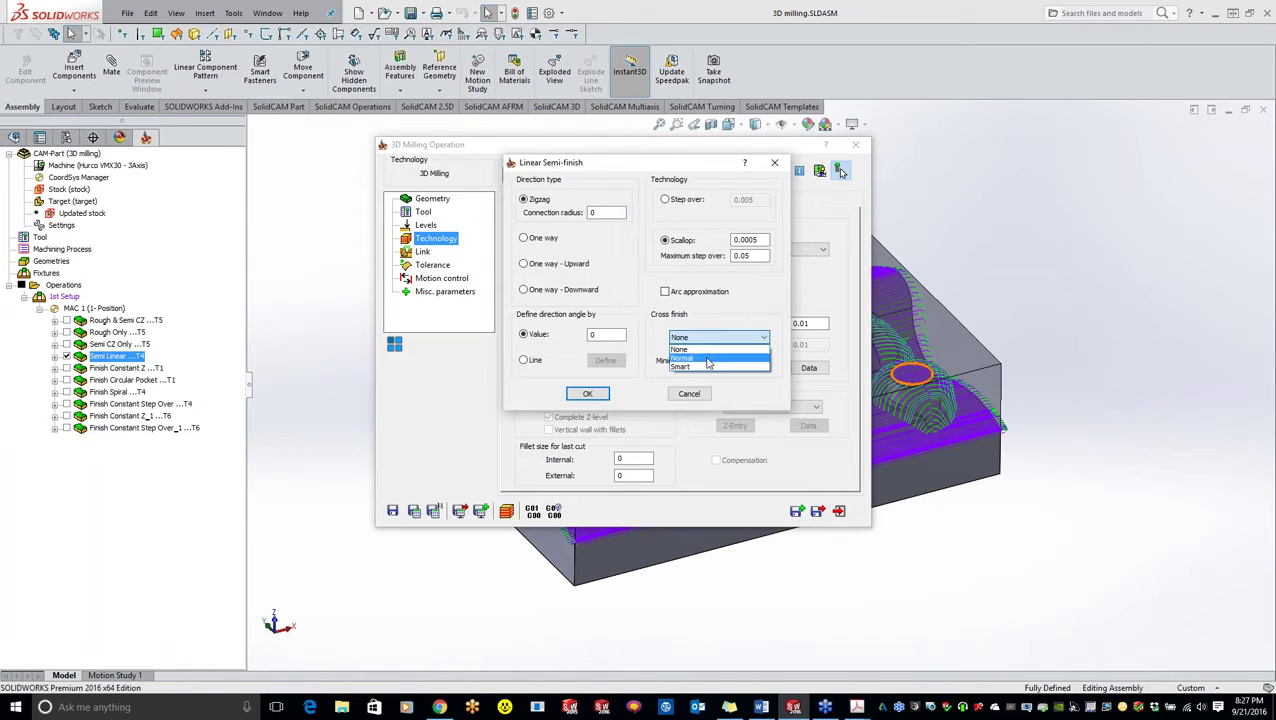
pyautogui.click(707, 362)
pyautogui.click(705, 340)
pyautogui.click(700, 367)
pyautogui.click(760, 360)
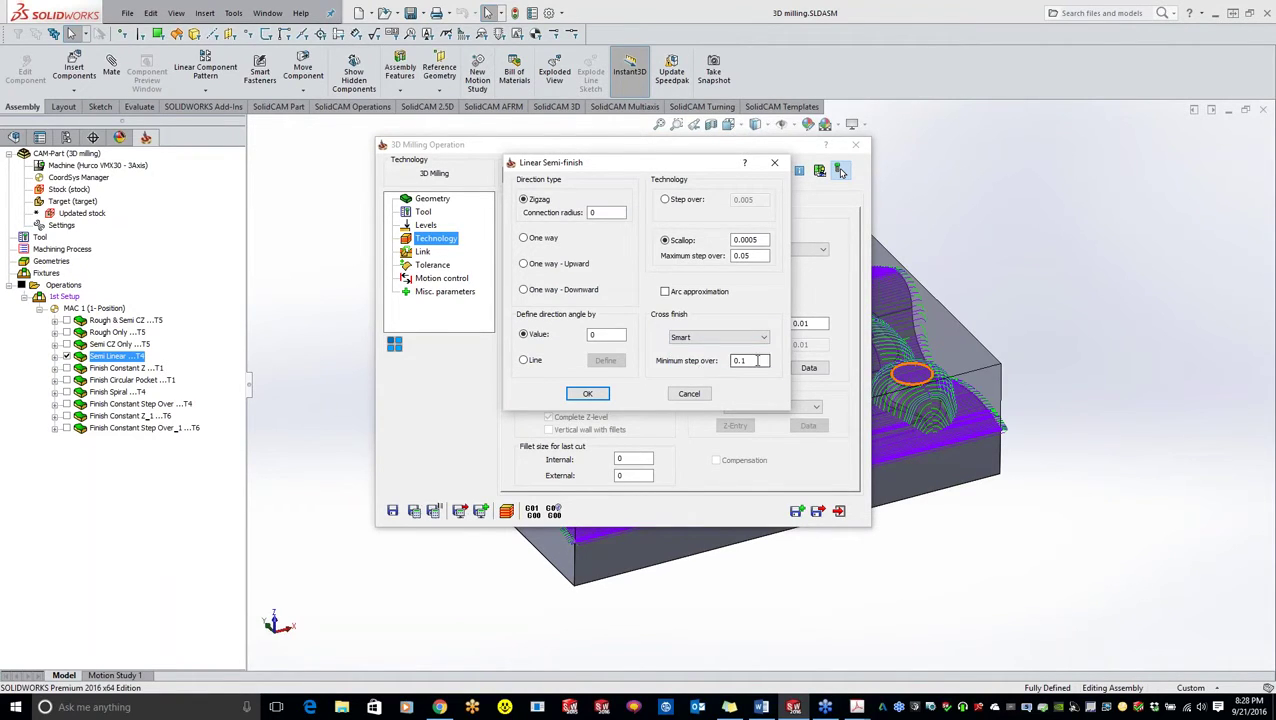
pyautogui.click(731, 341)
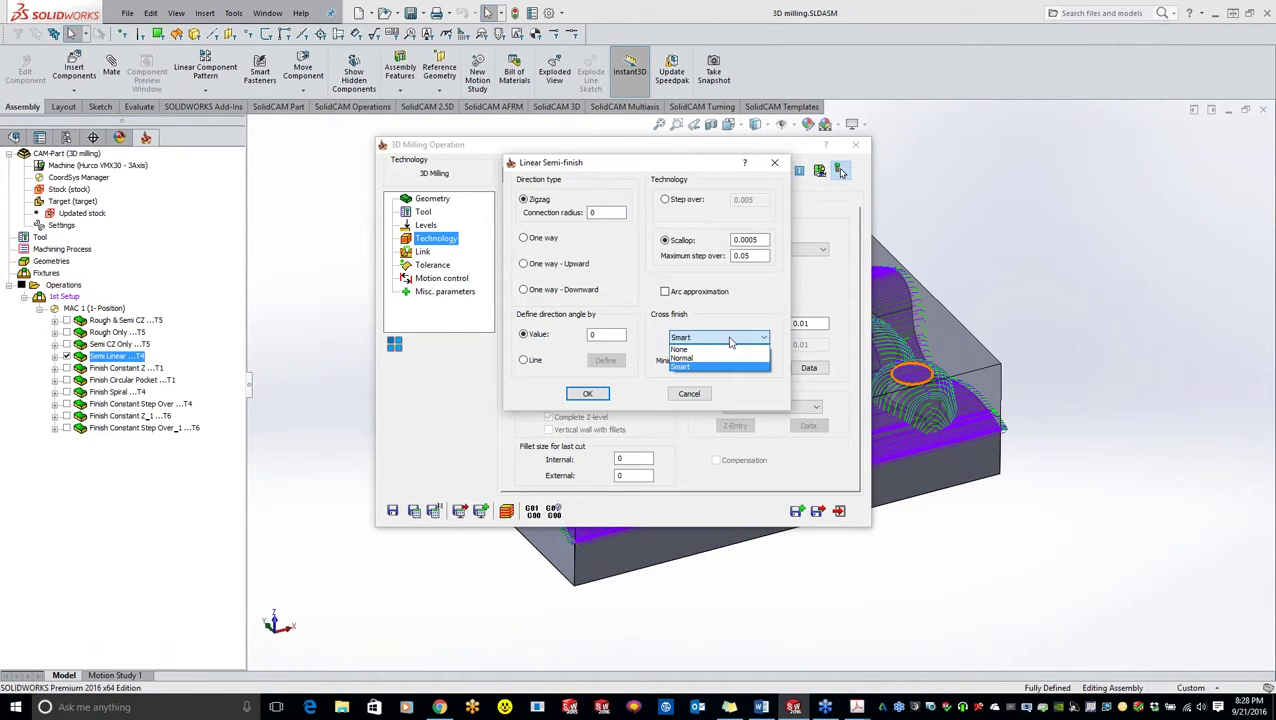
pyautogui.click(715, 349)
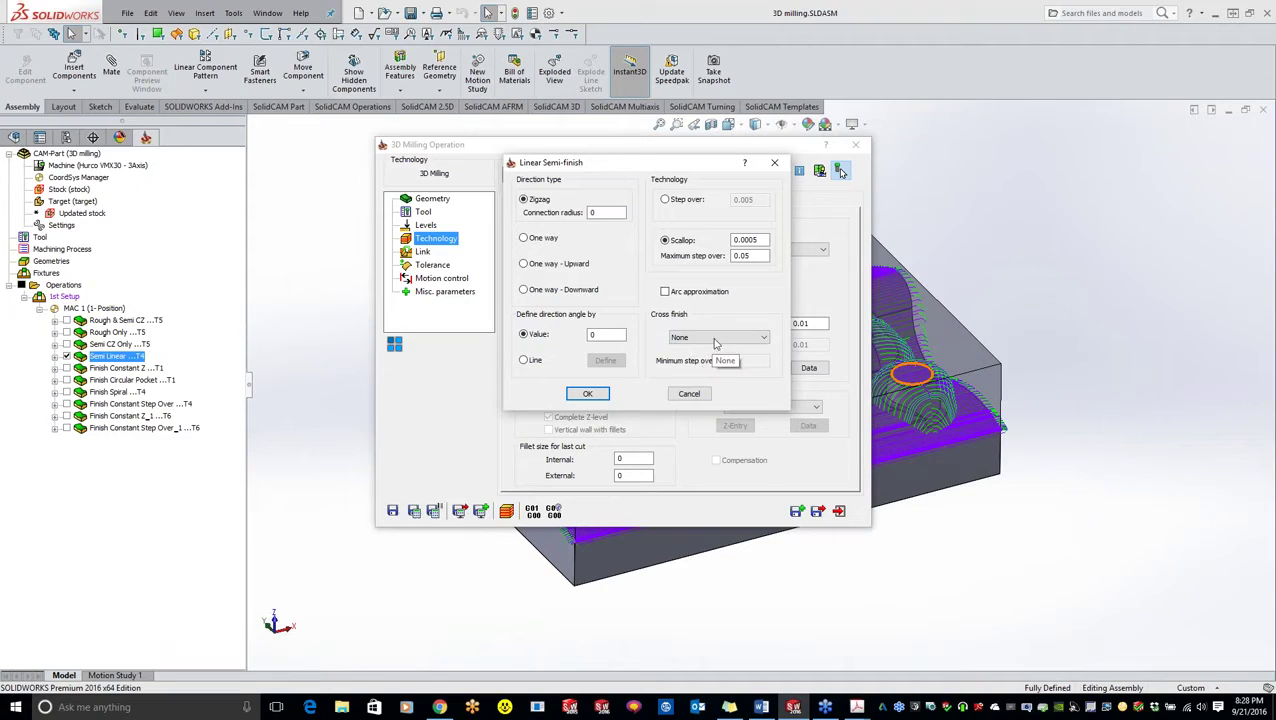
# Try Normal cross finish and briefly consult the help, reset cross finish to None and accept the Linear semi-finish data
pyautogui.click(735, 340)
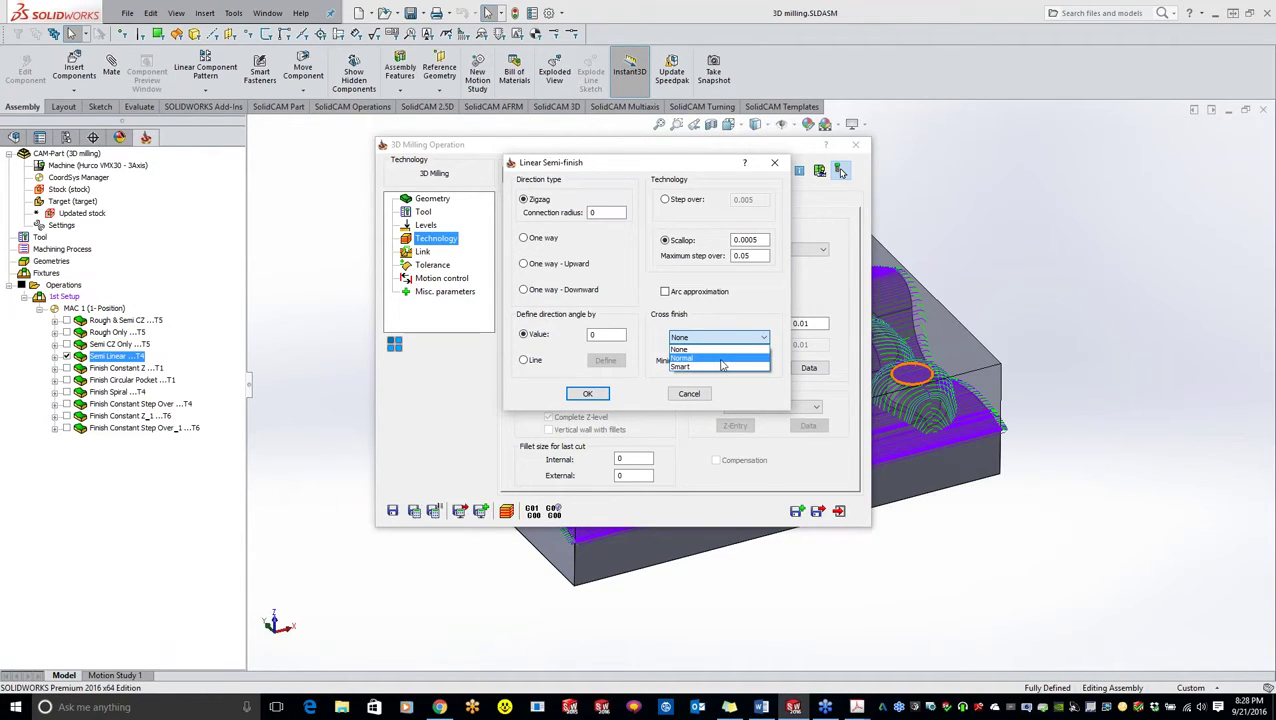
pyautogui.click(721, 359)
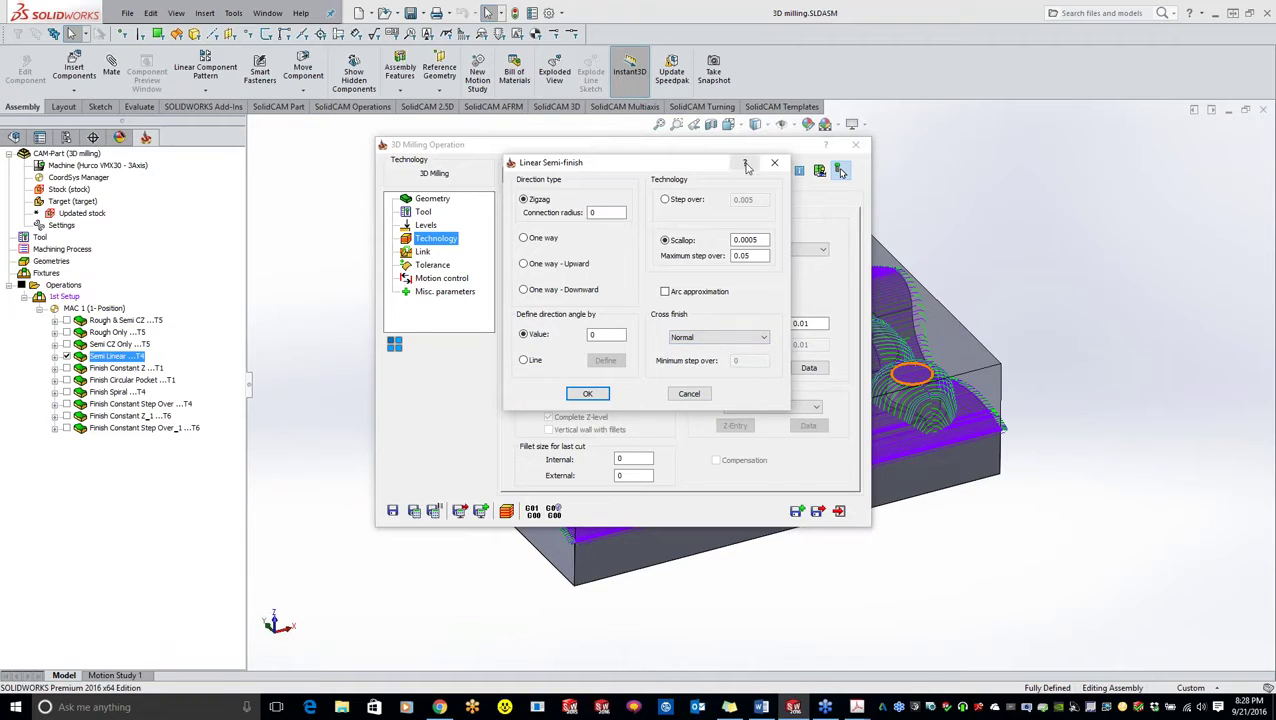
pyautogui.press('F1')
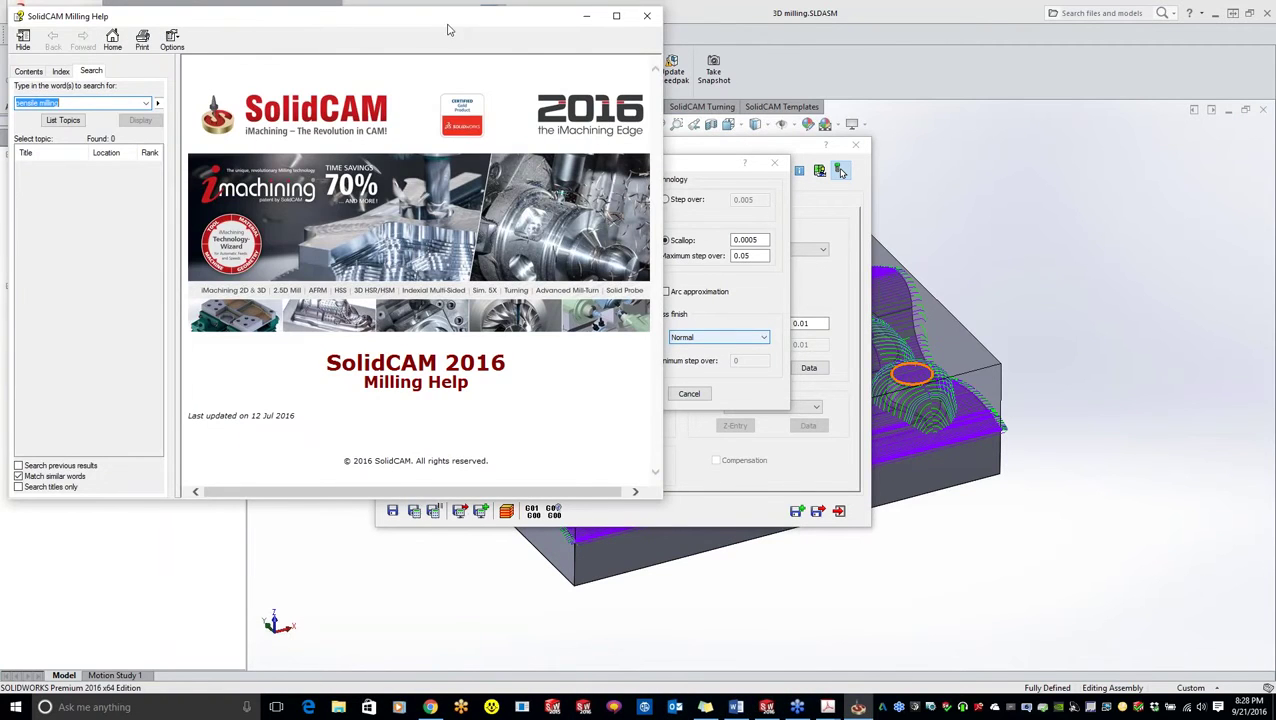
pyautogui.click(647, 17)
pyautogui.click(686, 339)
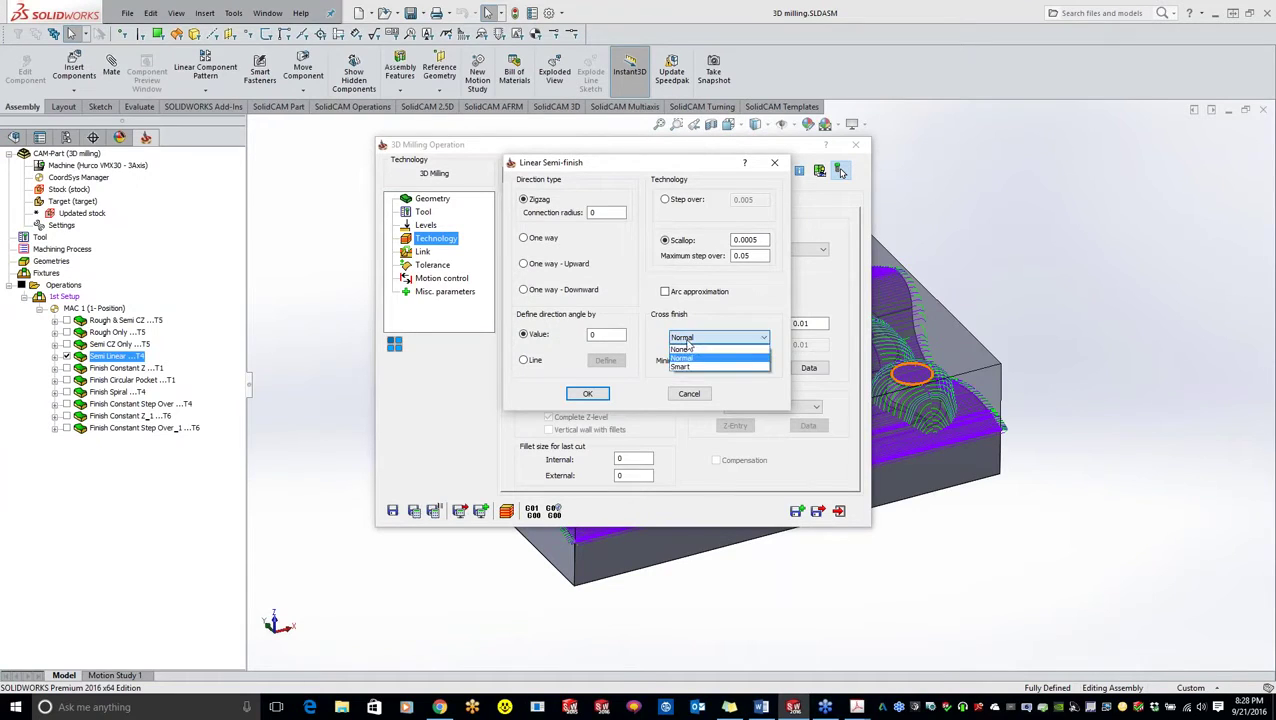
pyautogui.click(687, 349)
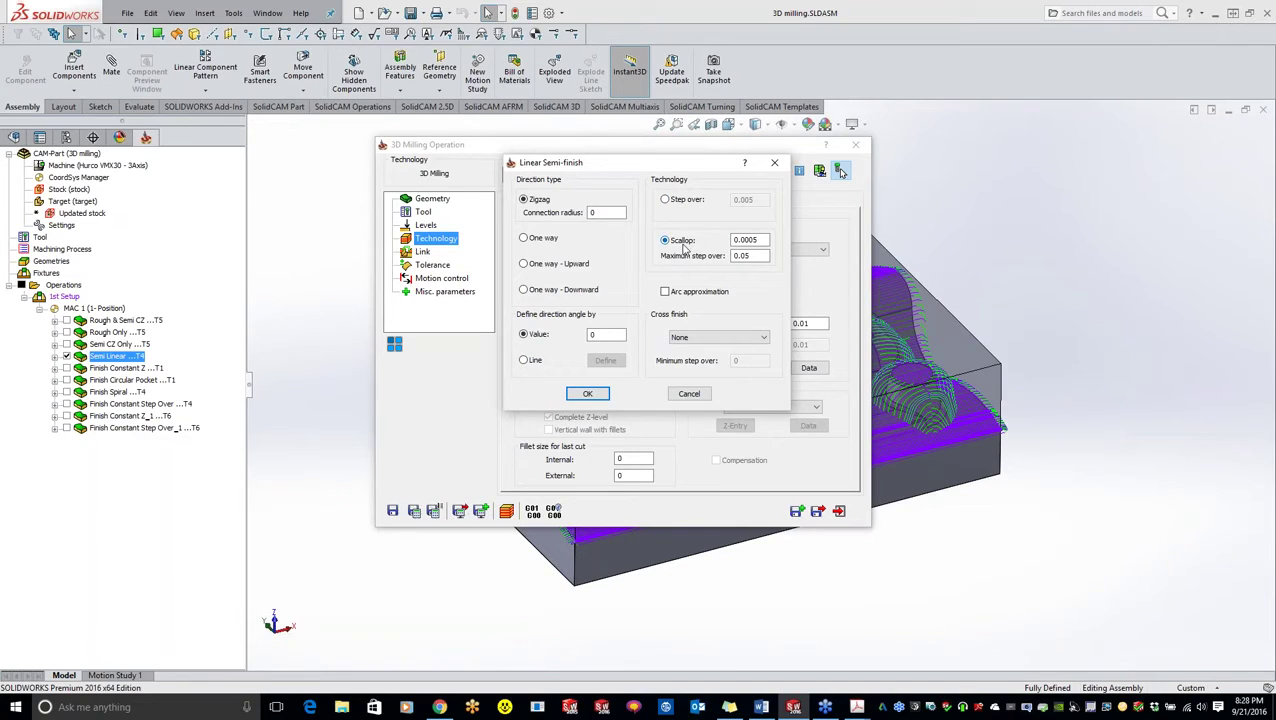
pyautogui.click(588, 393)
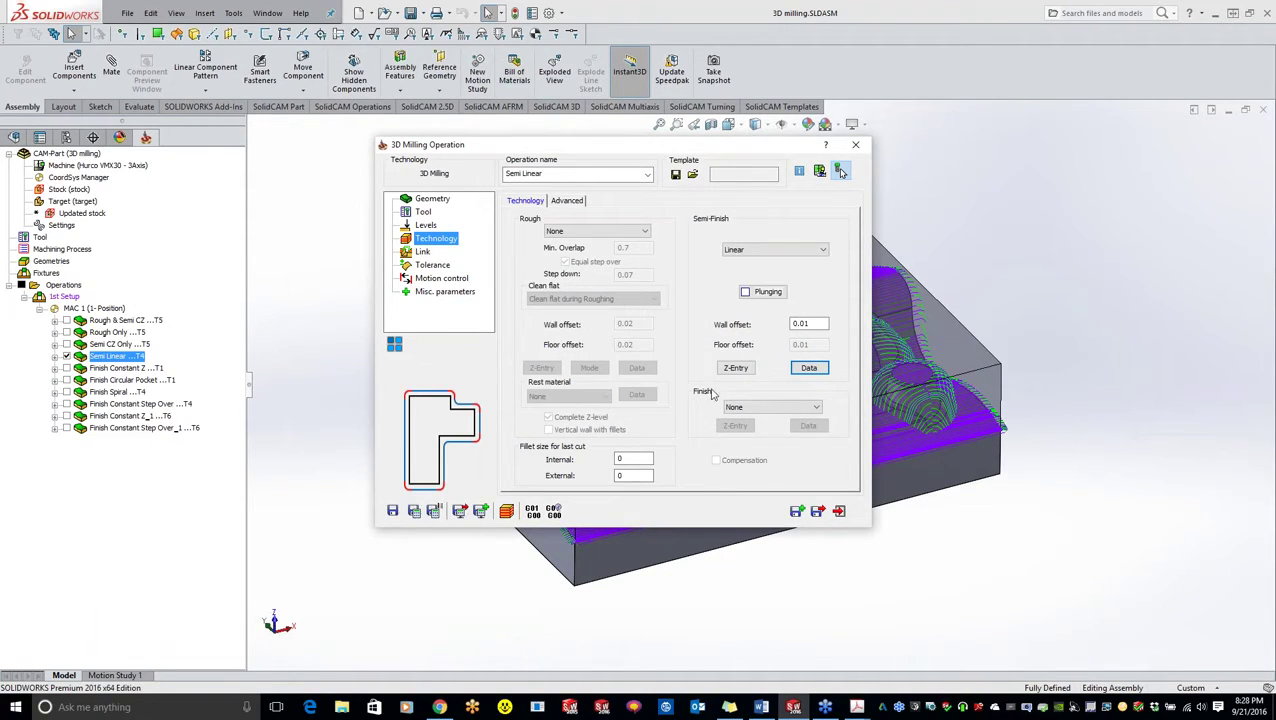
# Review the Semi Linear lead-in and stay-on-surface gap settings, comparing them with the operation's tool dimensions
pyautogui.click(422, 252)
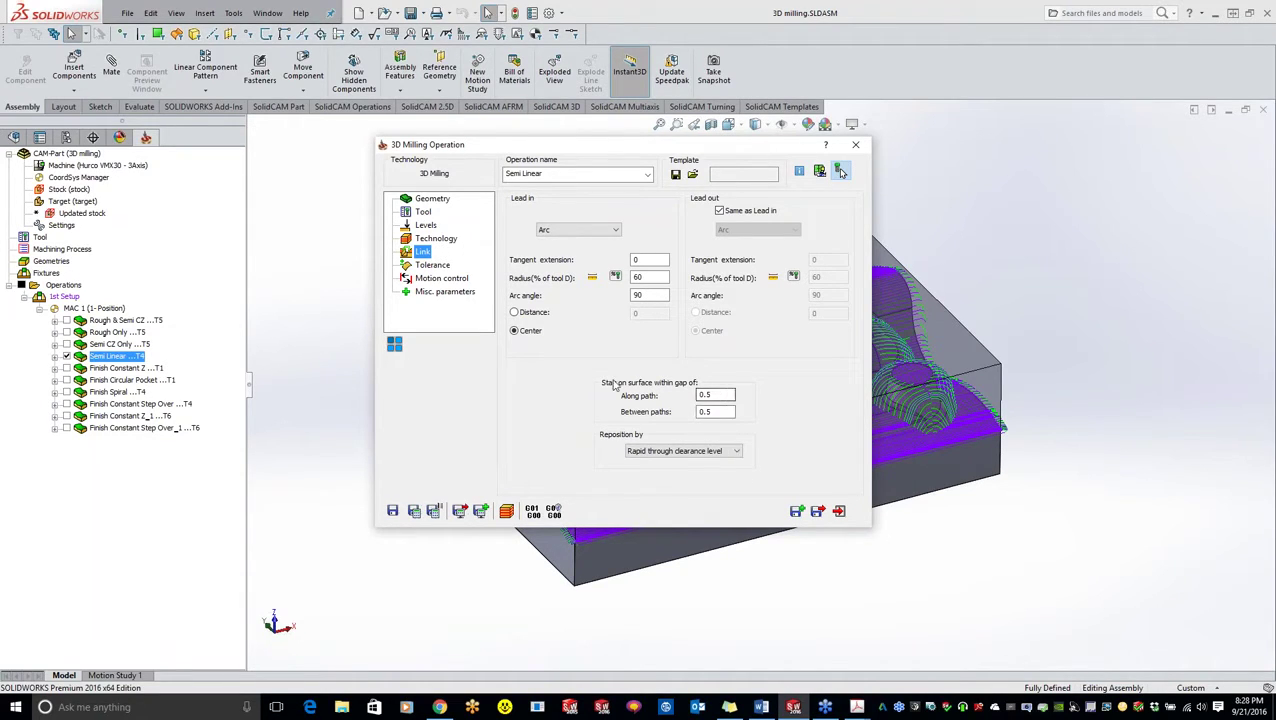
pyautogui.click(714, 395)
pyautogui.click(424, 213)
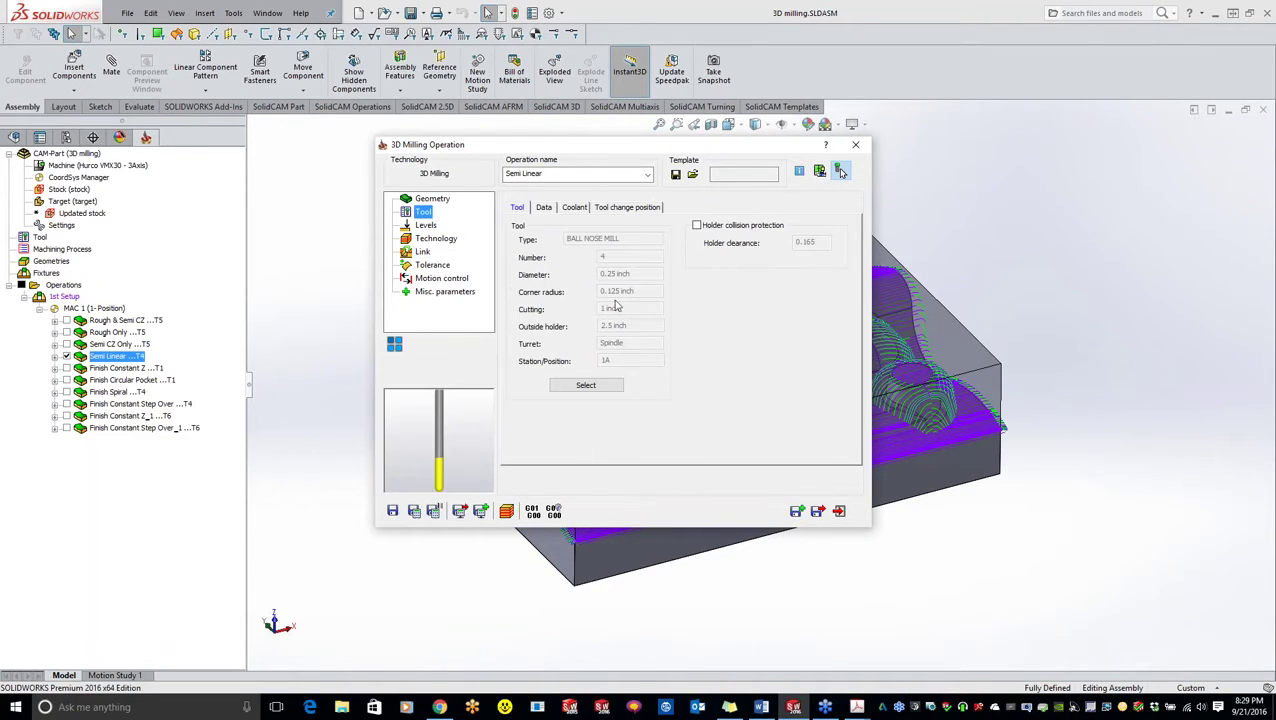
pyautogui.click(425, 253)
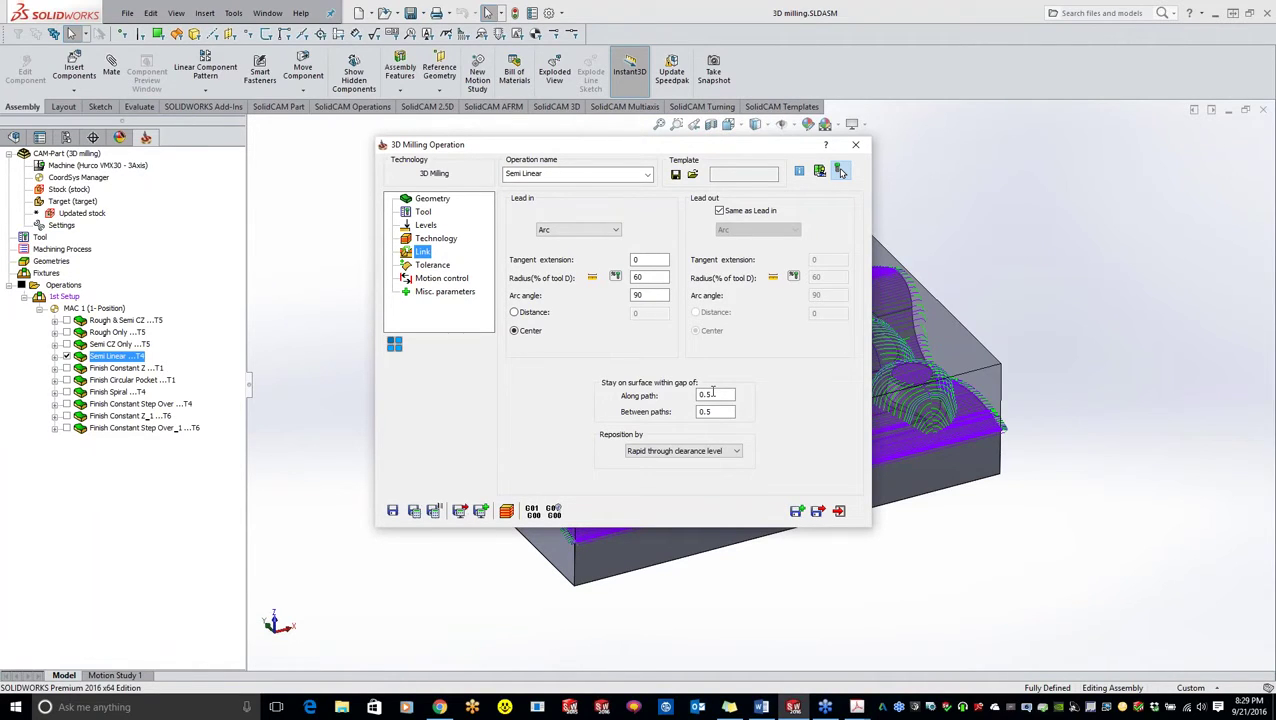
# Save and close the Semi Linear operation, declining the offered calculation, and recalculate its toolpath from the operations tree
pyautogui.click(414, 512)
pyautogui.click(512, 512)
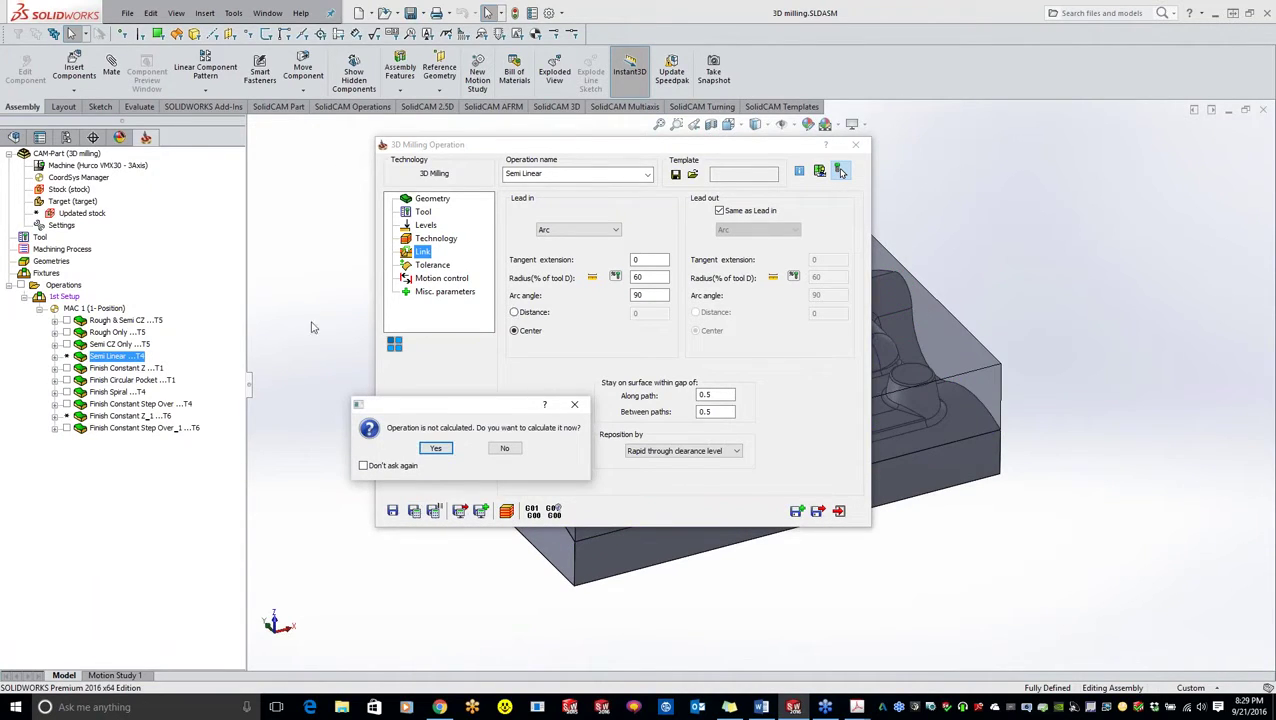
pyautogui.click(504, 448)
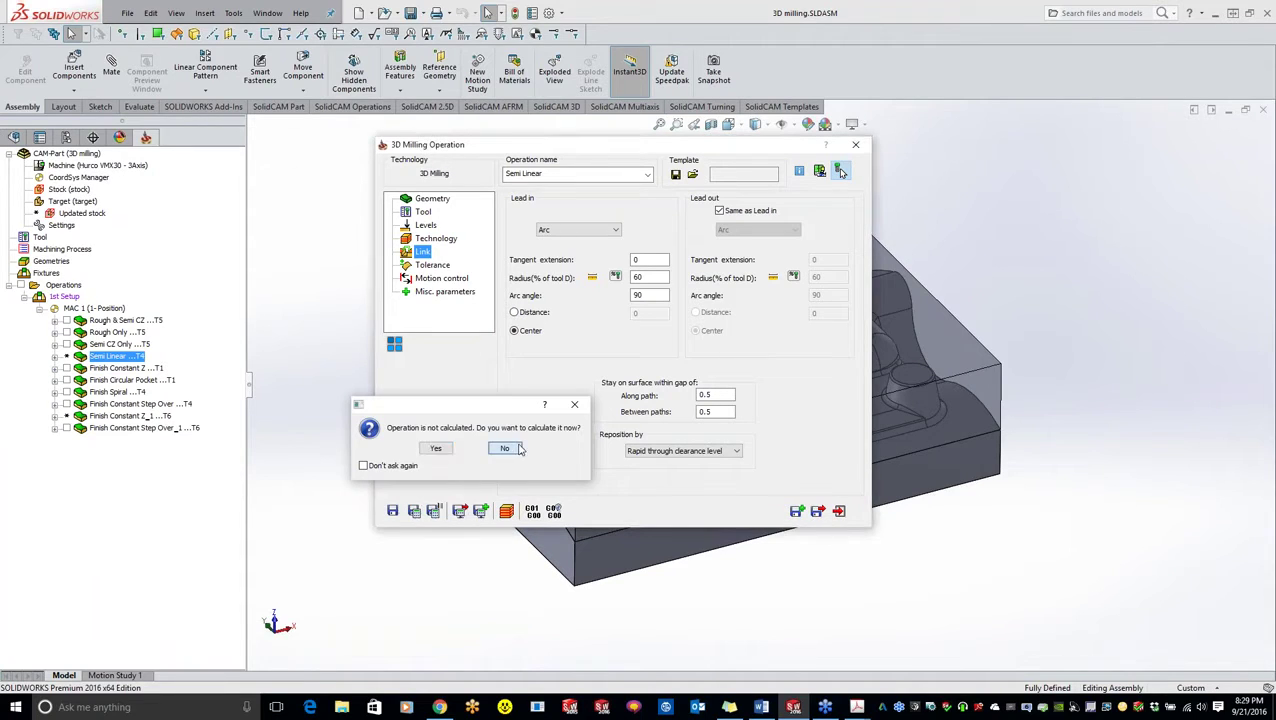
pyautogui.click(855, 144)
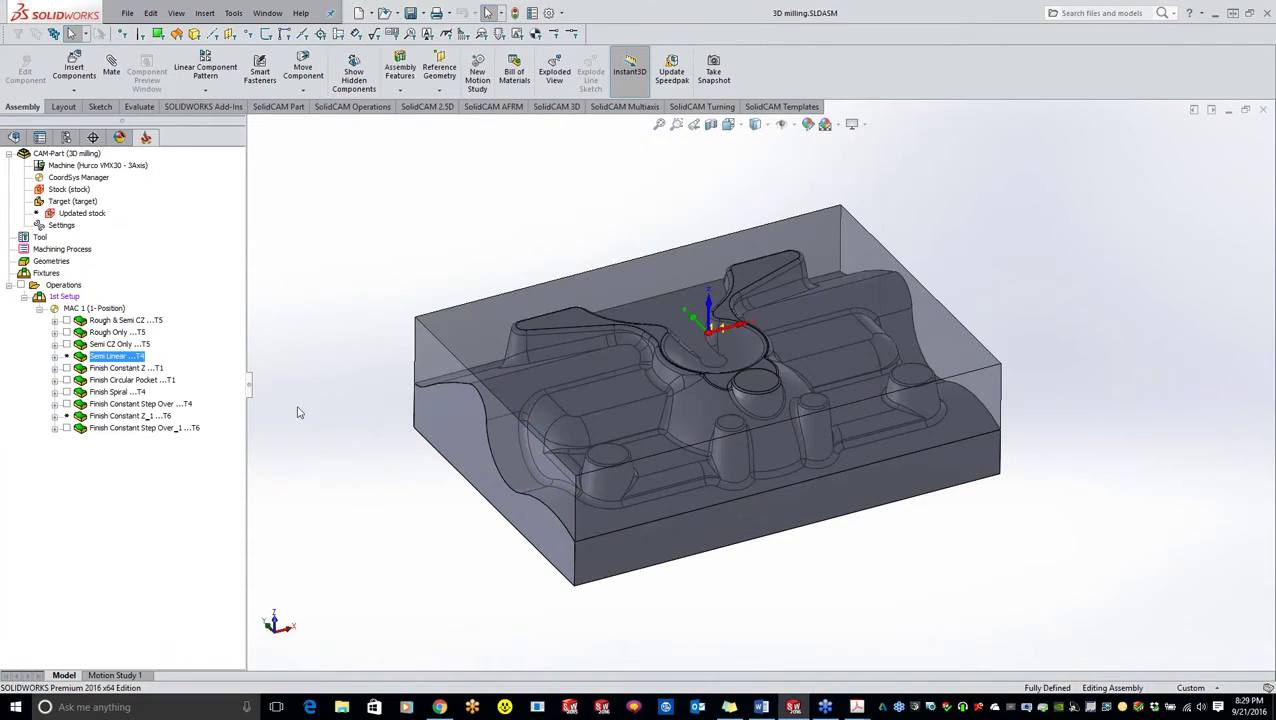
pyautogui.rightClick(104, 362)
pyautogui.click(143, 214)
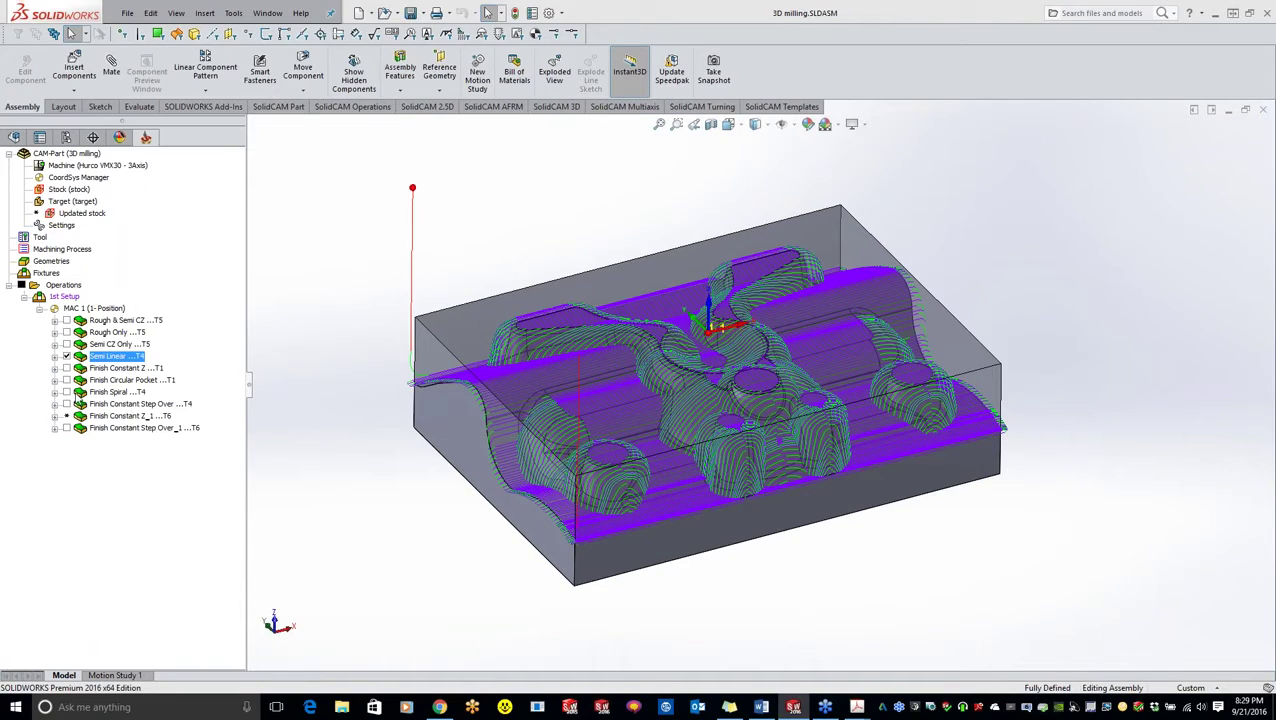
# Simulate the Semi Linear operation in SolidVerify and run the machining to its end
pyautogui.rightClick(100, 362)
pyautogui.click(145, 257)
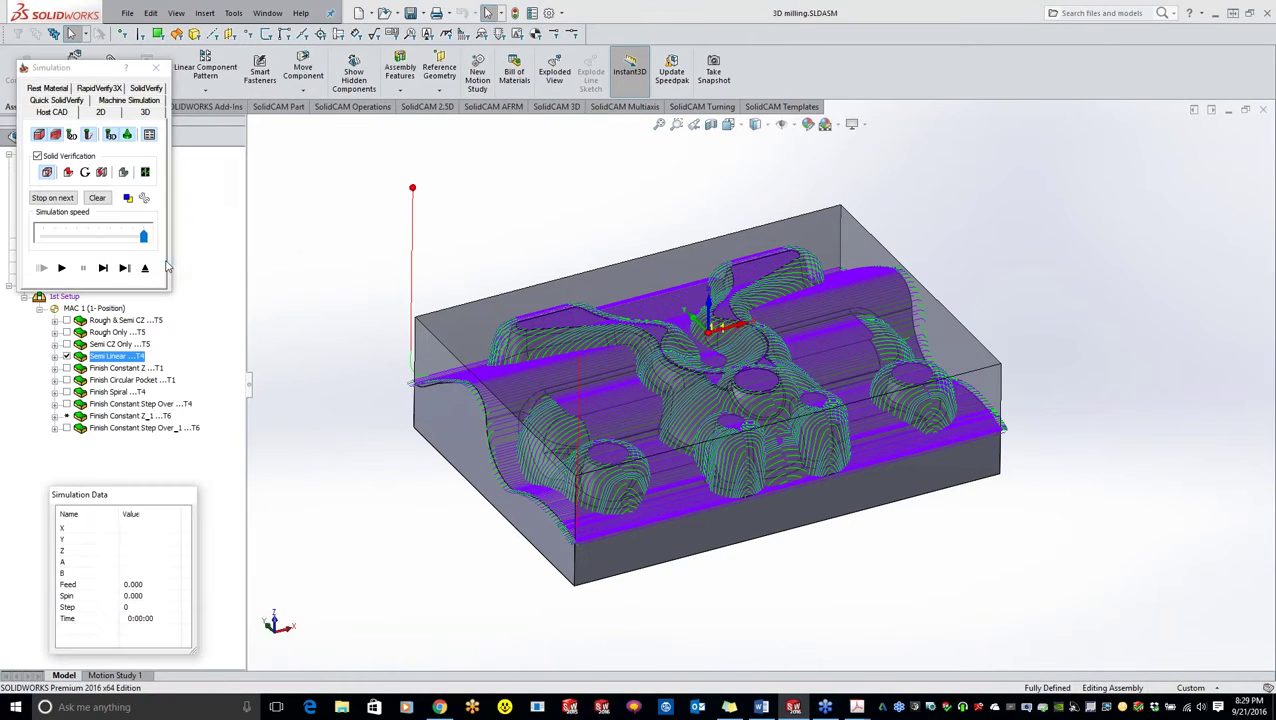
pyautogui.click(128, 101)
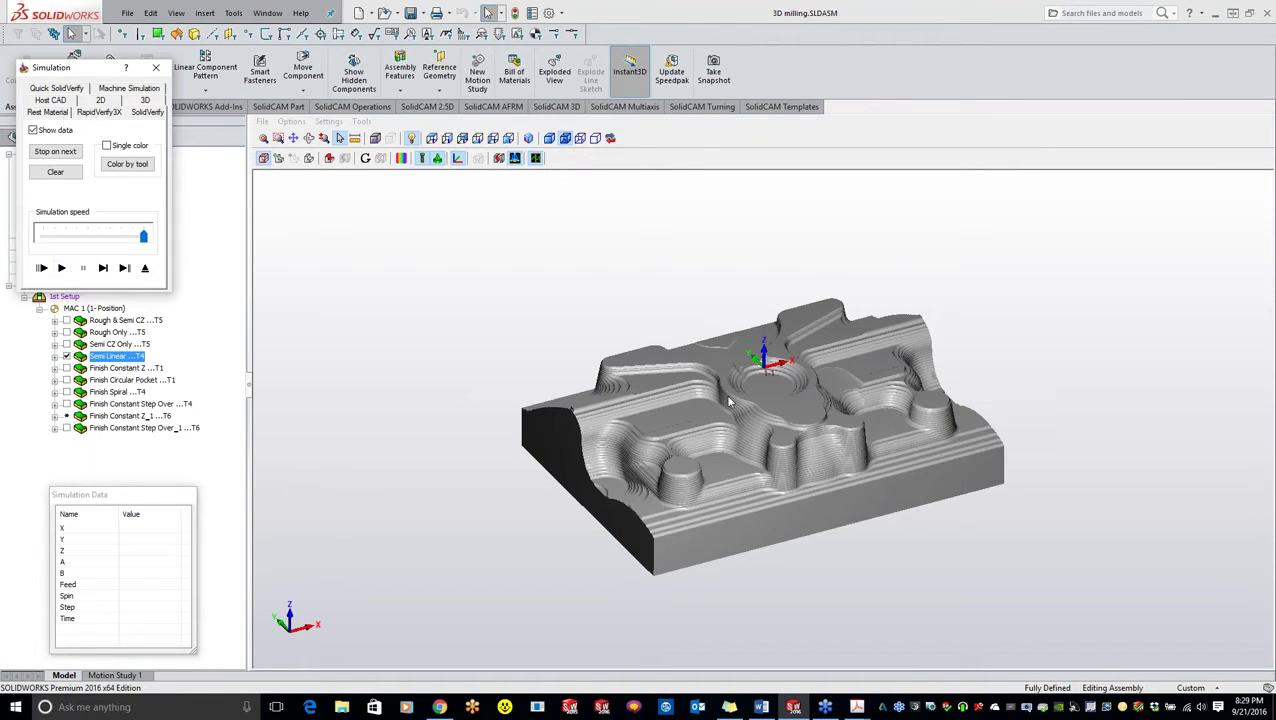
pyautogui.click(61, 268)
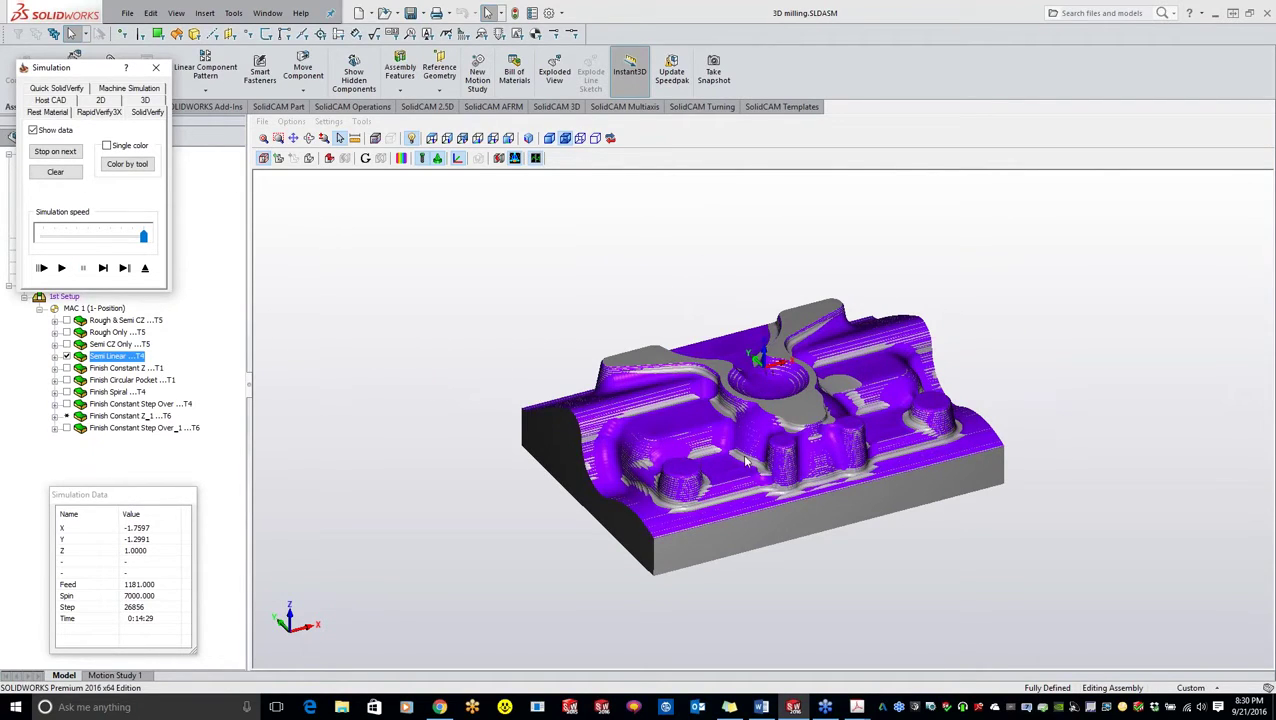
# Inspect the leftover material on the part's bosses, walls and fillets, exit the simulation and hide the Semi Linear toolpath
pyautogui.moveTo(826, 408); pyautogui.dragTo(797, 318, button='middle')
pyautogui.scroll(10, 822, 410)
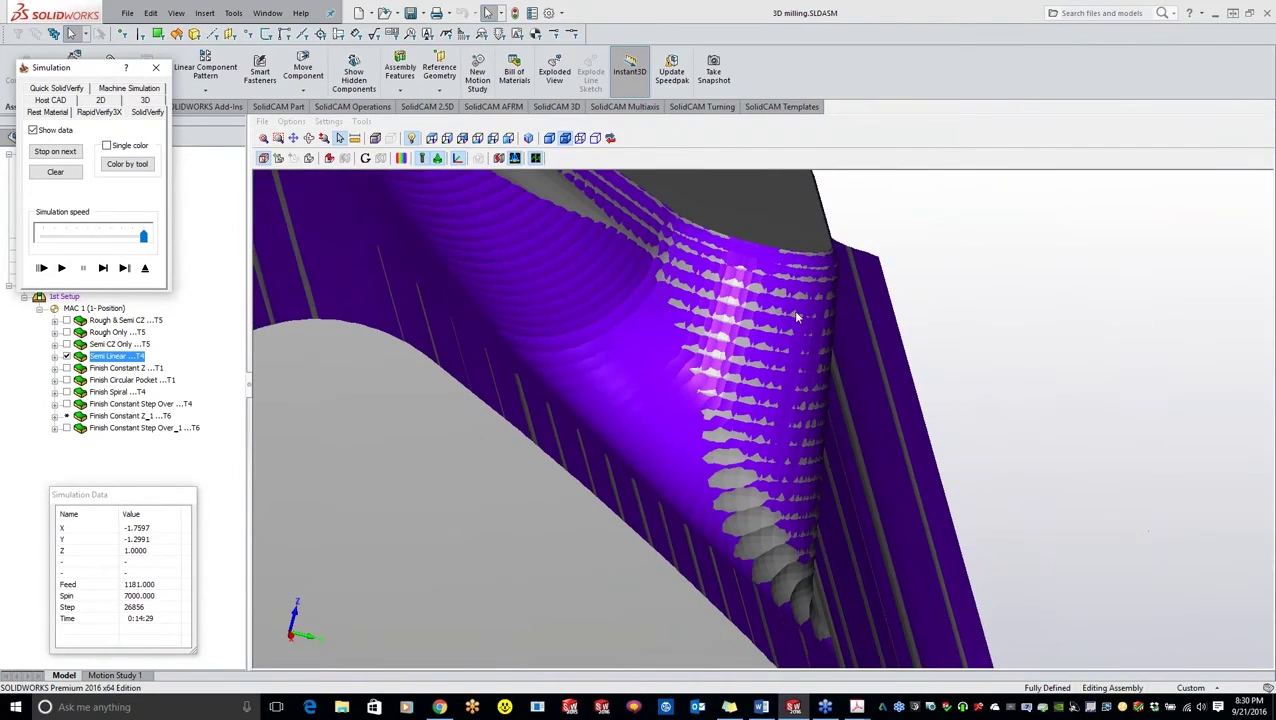
pyautogui.scroll(-10, 815, 582)
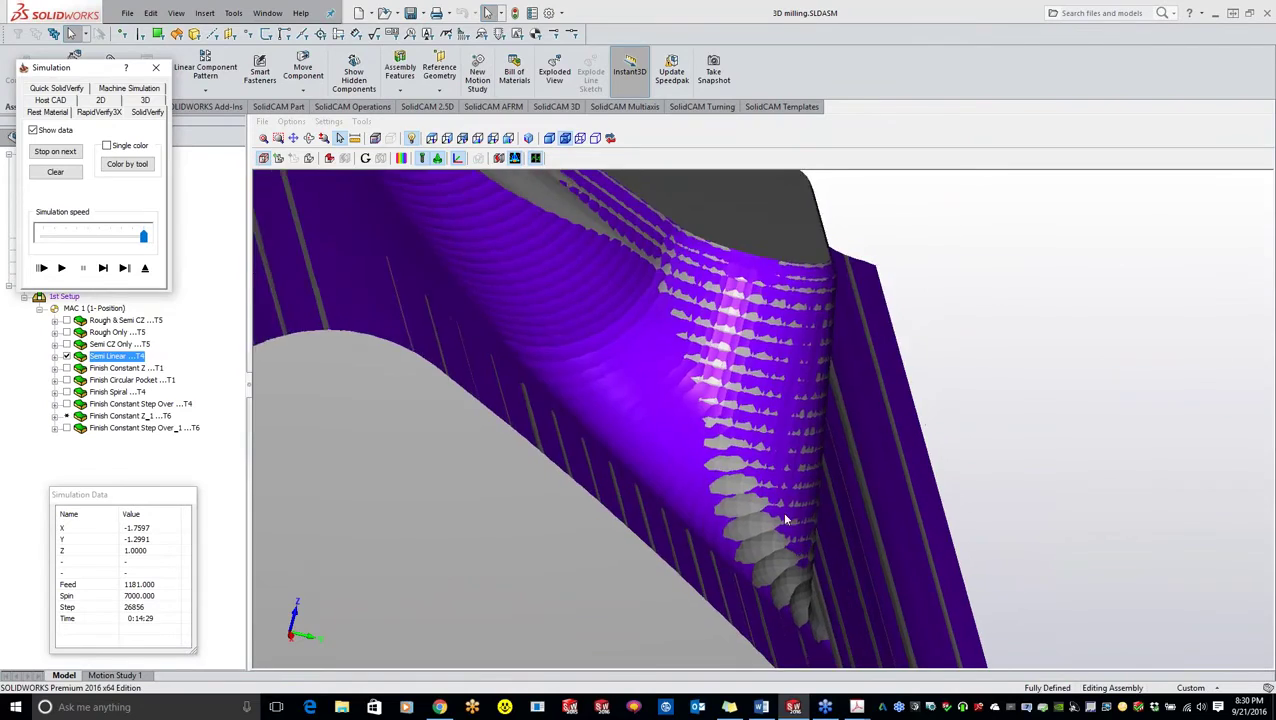
pyautogui.moveTo(698, 443); pyautogui.dragTo(550, 465, button='middle')
pyautogui.keyDown('ctrl'); pyautogui.moveTo(440, 512); pyautogui.dragTo(474, 410, button='middle'); pyautogui.keyUp('ctrl')
pyautogui.scroll(3, 474, 410)
pyautogui.scroll(6, 474, 410)
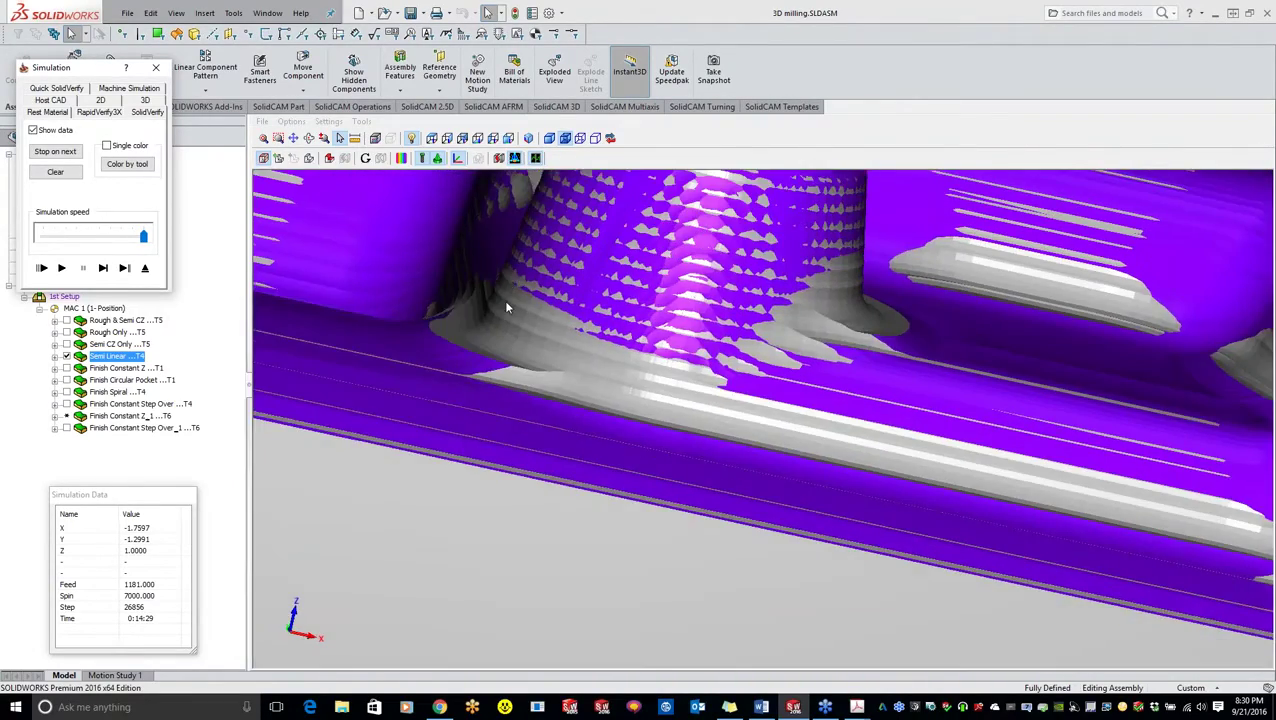
pyautogui.moveTo(503, 299); pyautogui.dragTo(746, 290, button='middle')
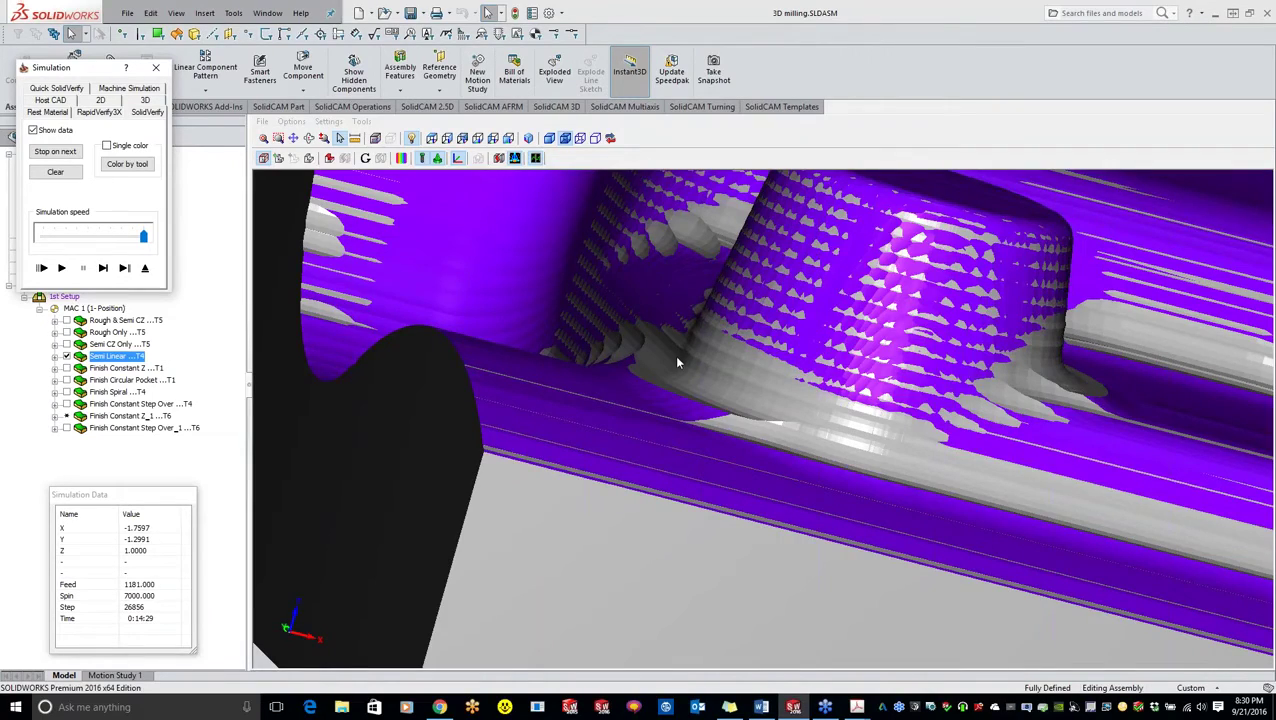
pyautogui.scroll(5, 674, 355)
pyautogui.moveTo(865, 434); pyautogui.dragTo(533, 365, button='middle')
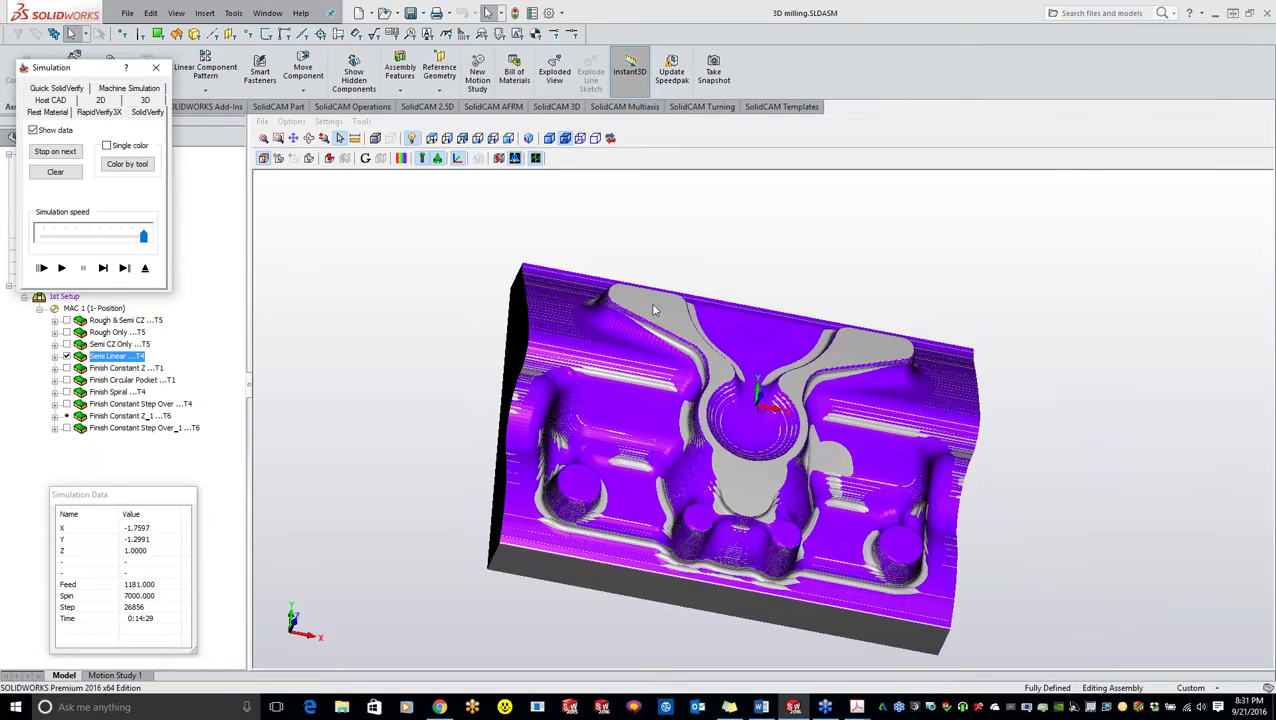
pyautogui.click(157, 70)
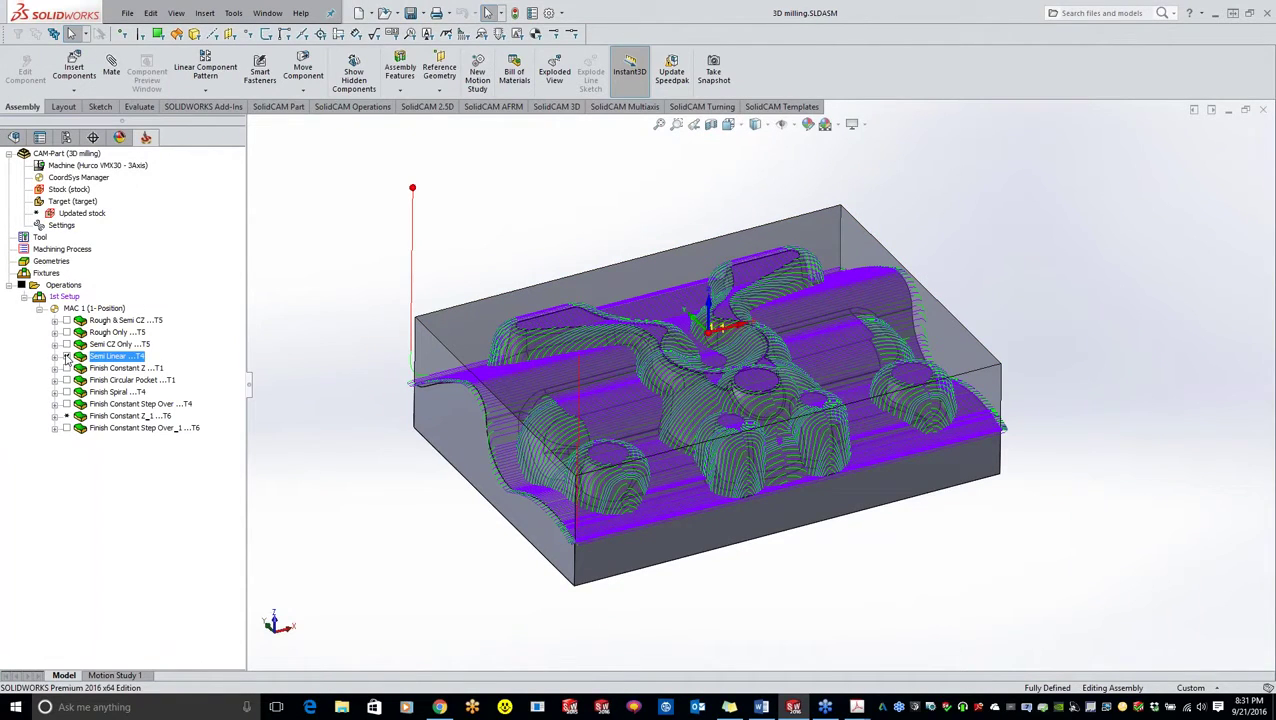
pyautogui.click(66, 358)
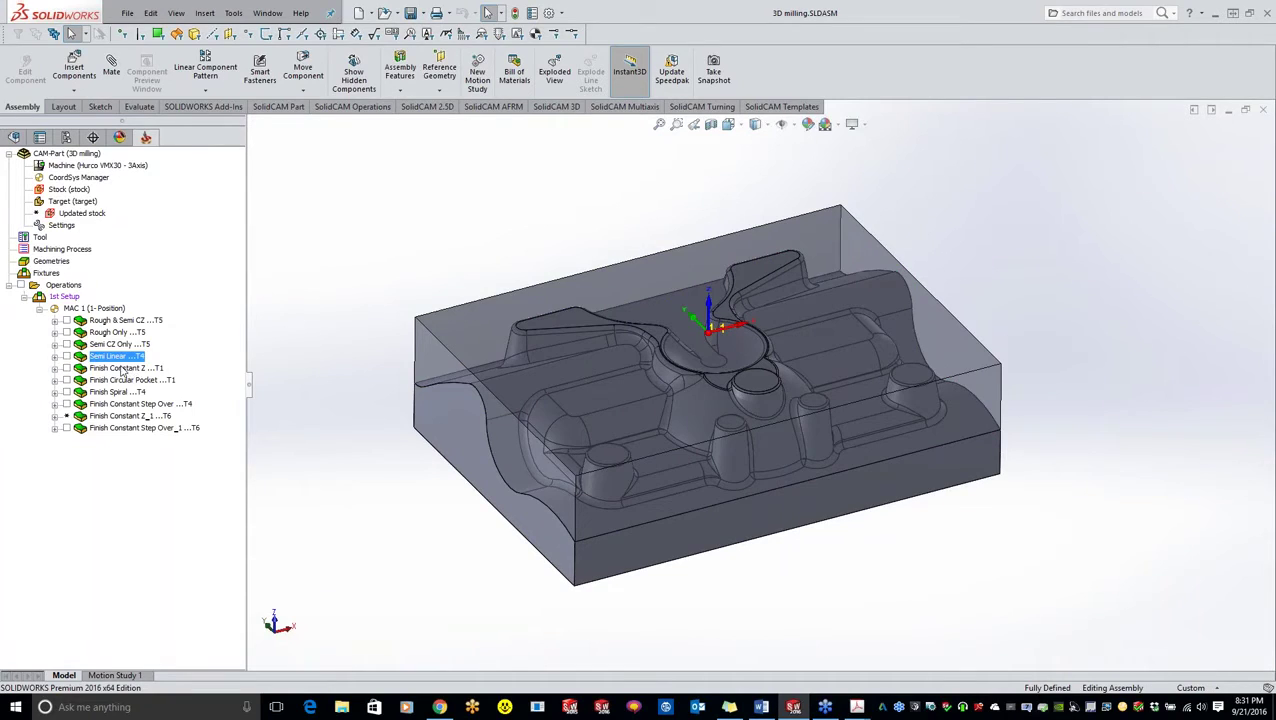
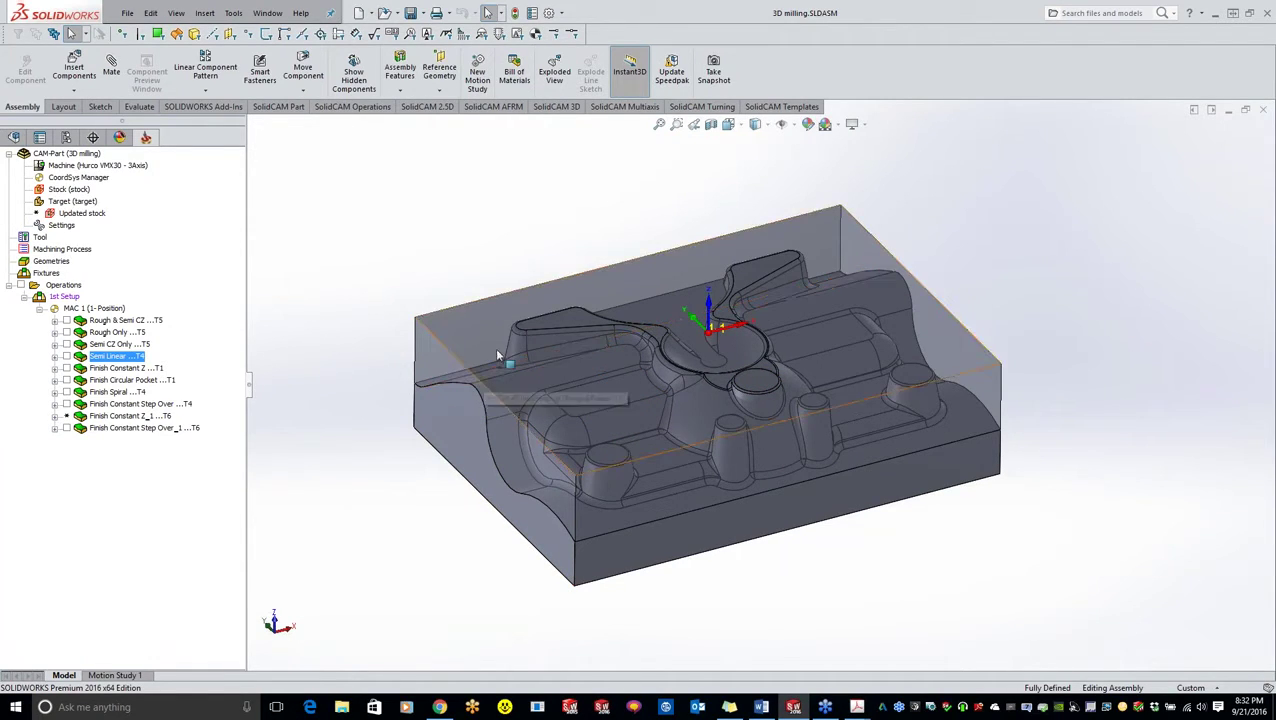
# Review the milling operation types available to add to the operations tree, without adding one
pyautogui.moveTo(498, 339); pyautogui.dragTo(511, 531, button='middle')
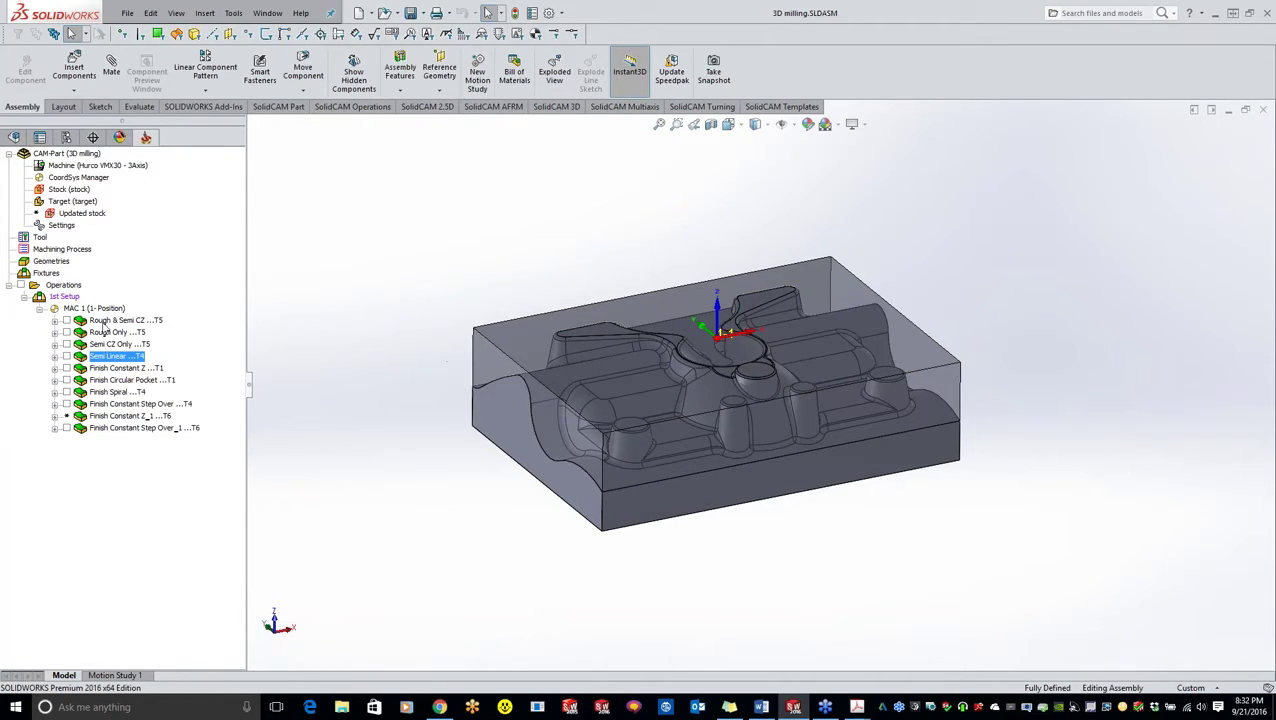
pyautogui.rightClick(71, 287)
pyautogui.moveTo(150, 314)
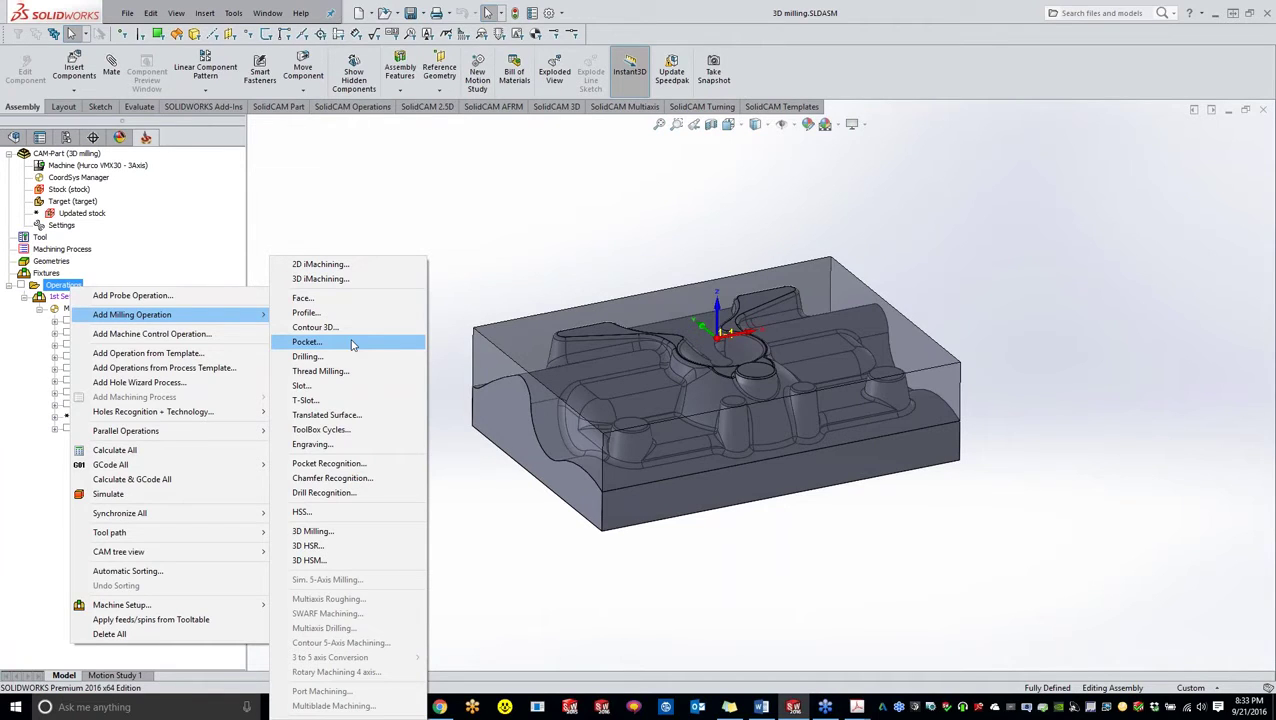
pyautogui.click(762, 228)
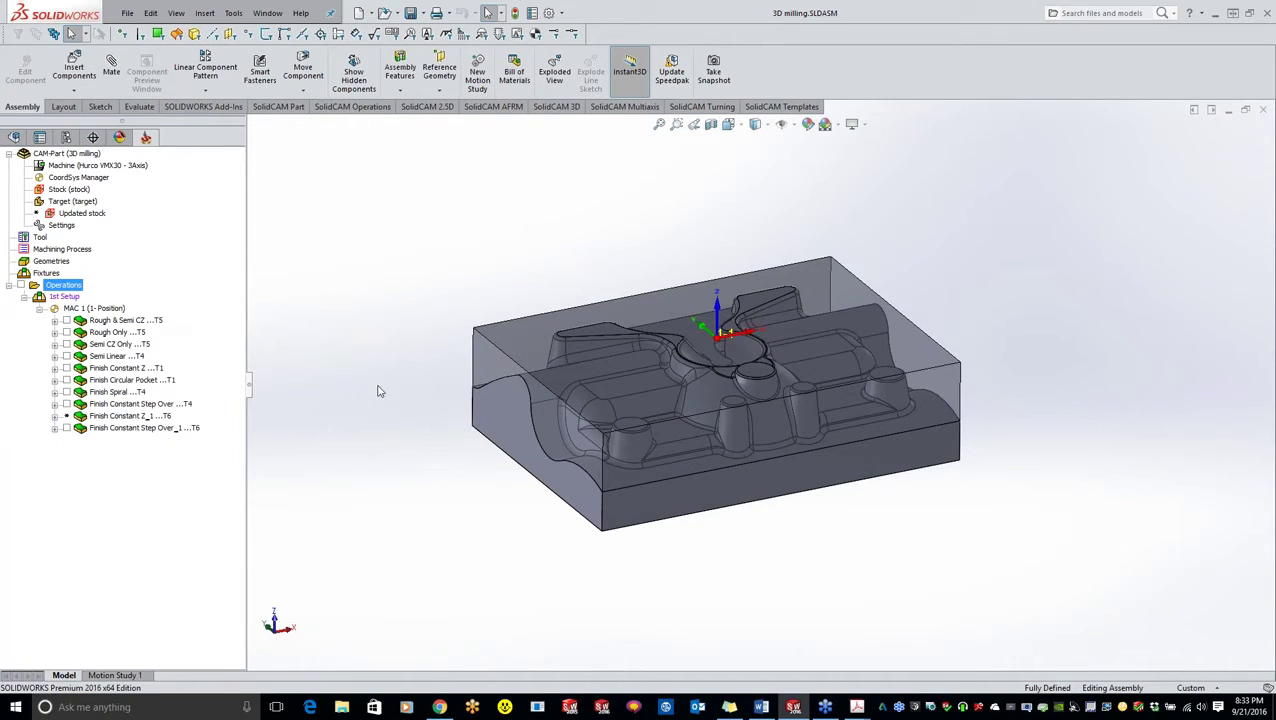
# Open the Finish Constant Z operation and review its geometry, tool and milling levels
pyautogui.click(118, 369)
pyautogui.doubleClick(118, 369)
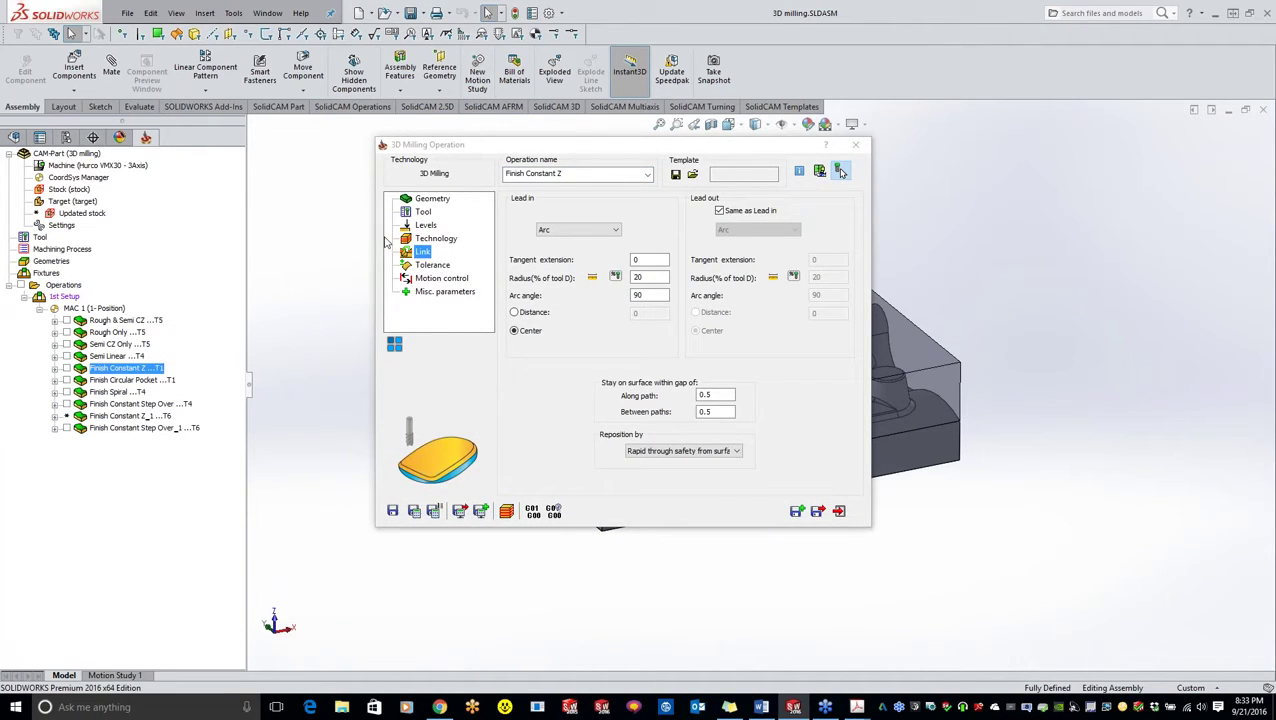
pyautogui.click(439, 201)
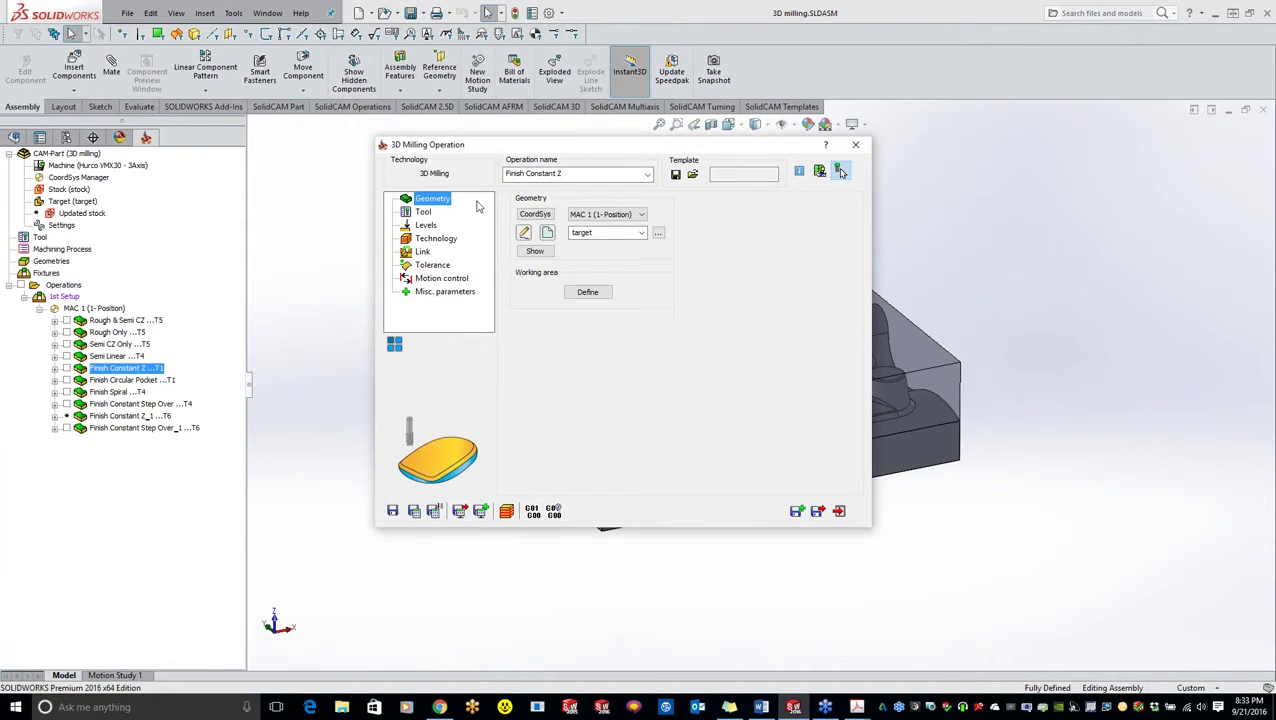
pyautogui.click(426, 214)
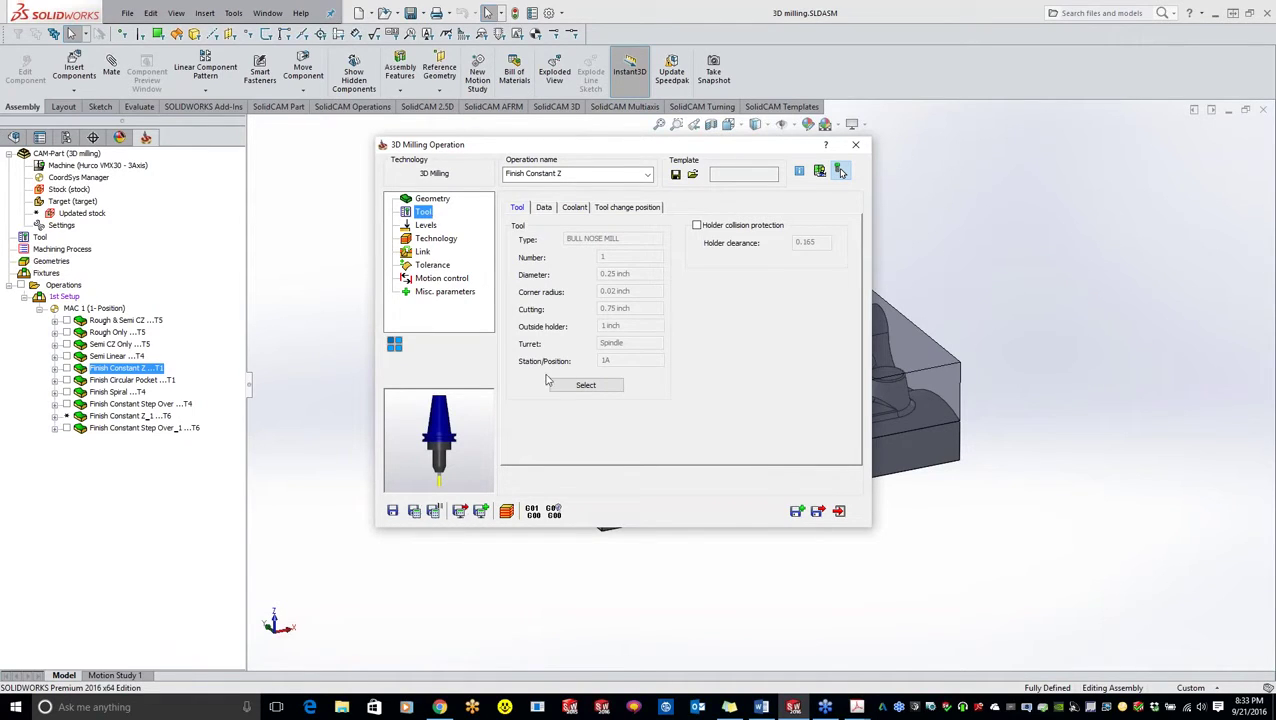
pyautogui.click(425, 226)
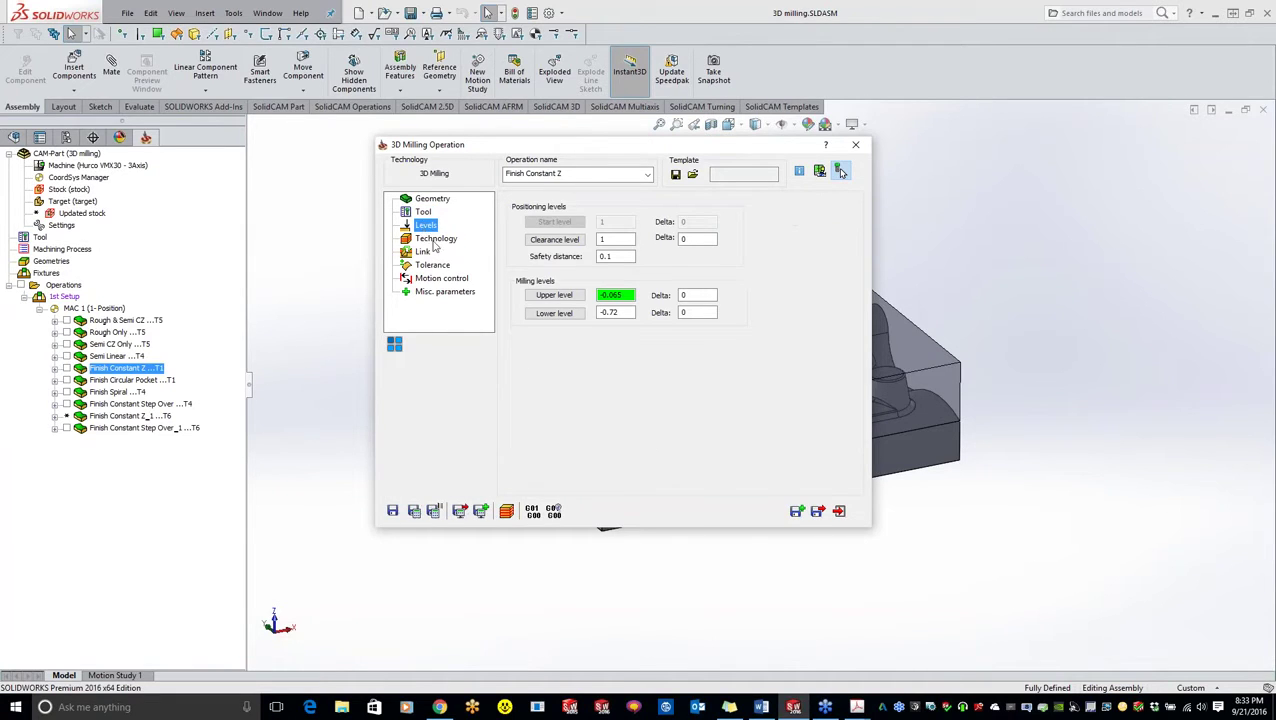
# Review the Finish Constant Z technology, checking the Constant Z finish strategy and the Z-entry options while keeping the entry at None
pyautogui.click(434, 240)
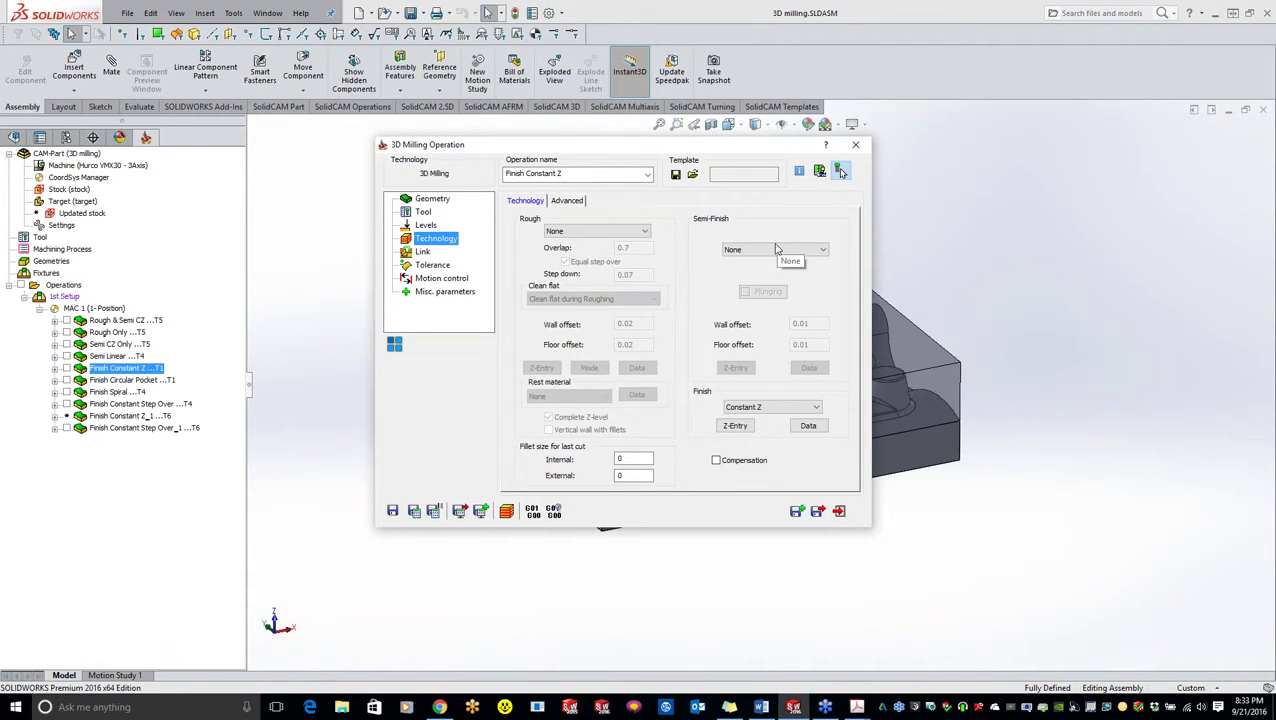
pyautogui.click(795, 409)
pyautogui.click(795, 409)
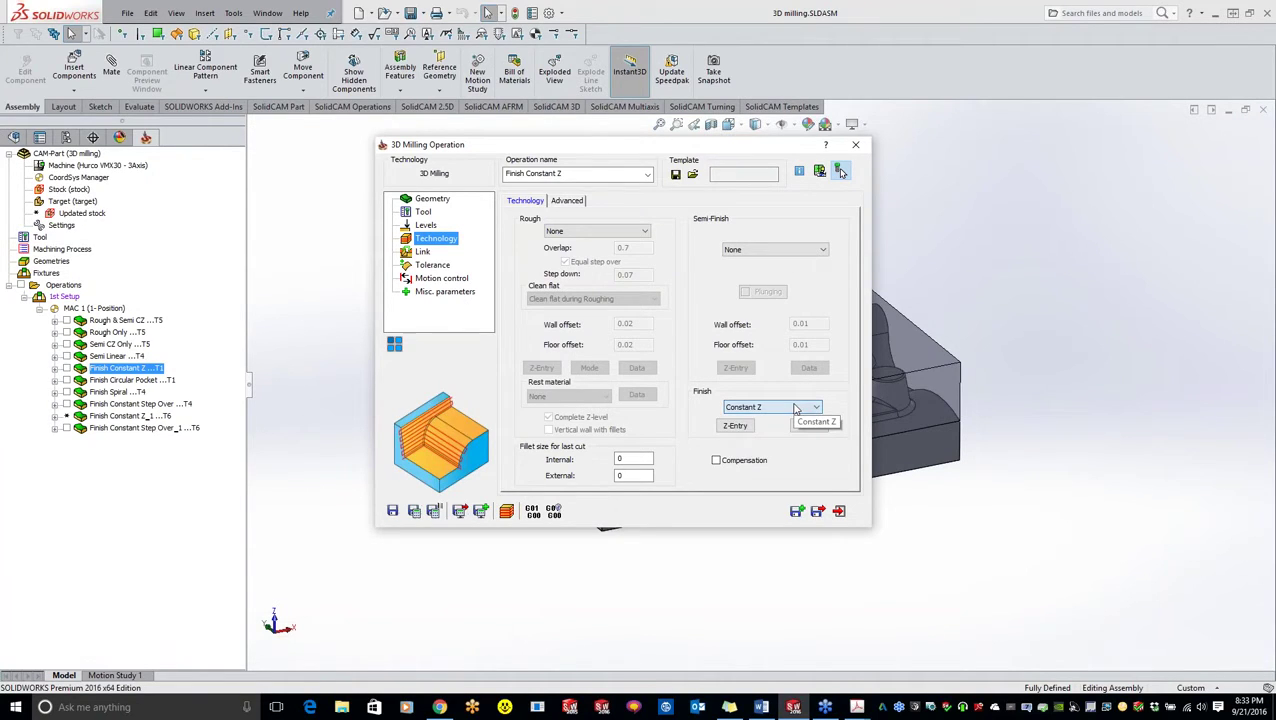
pyautogui.click(734, 426)
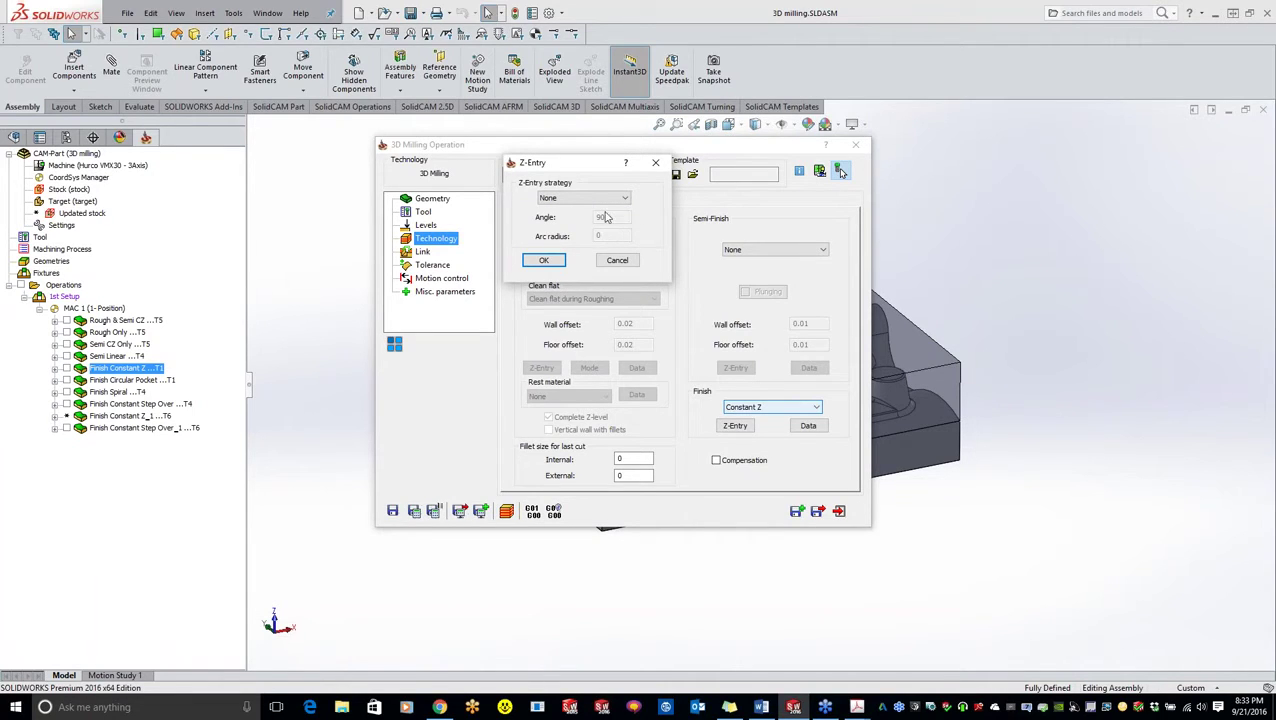
pyautogui.click(609, 199)
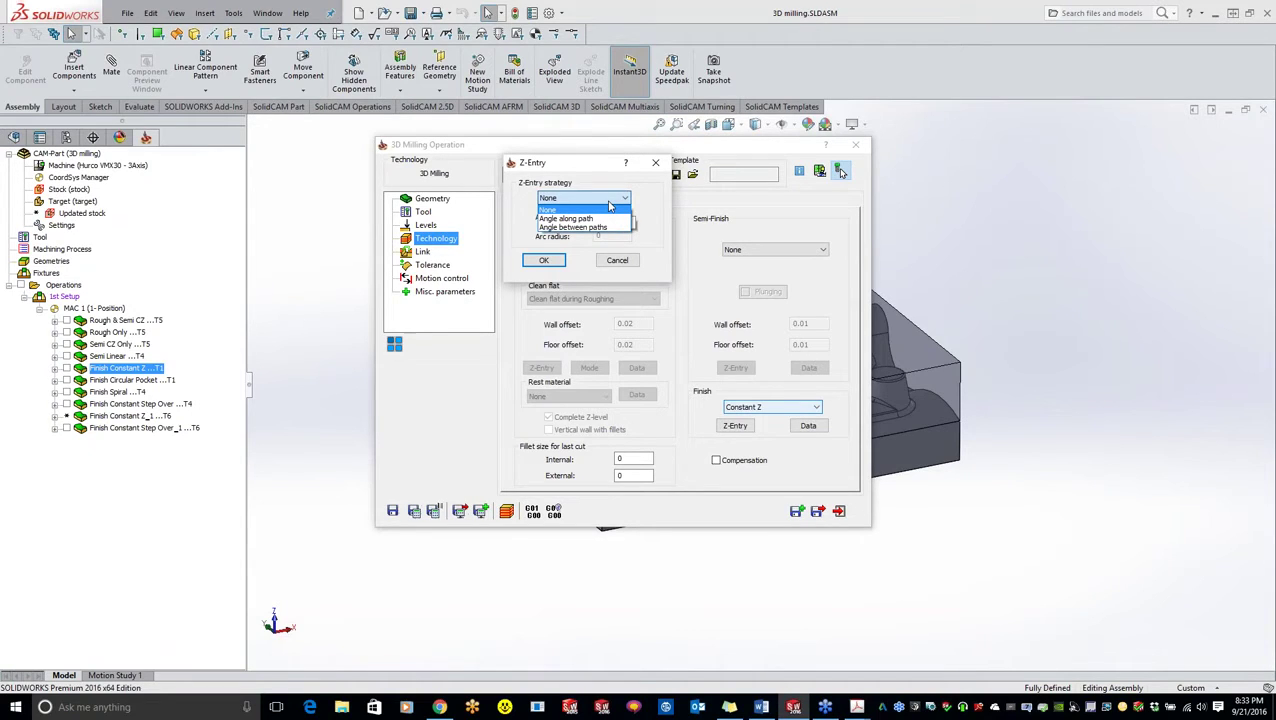
pyautogui.click(609, 205)
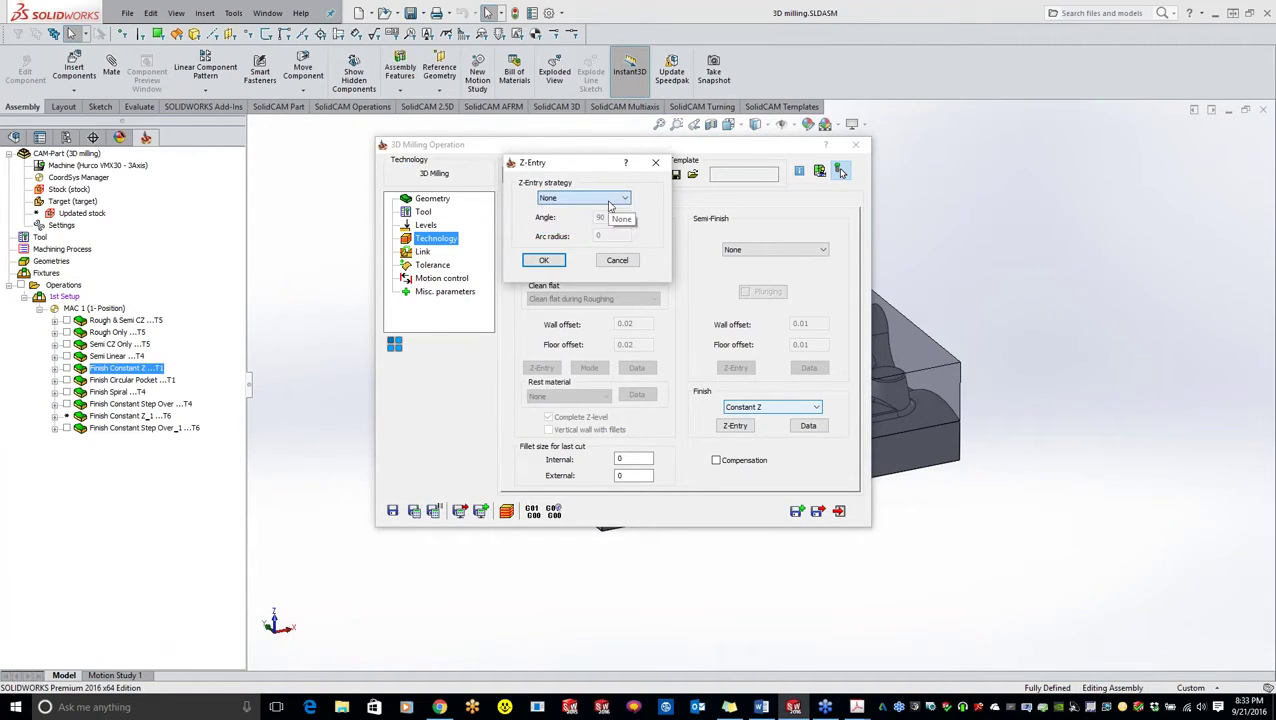
pyautogui.click(544, 260)
# Review the Constant Z finish data and examine the tangential connections of the displayed toolpath around the part's edges
pyautogui.click(808, 426)
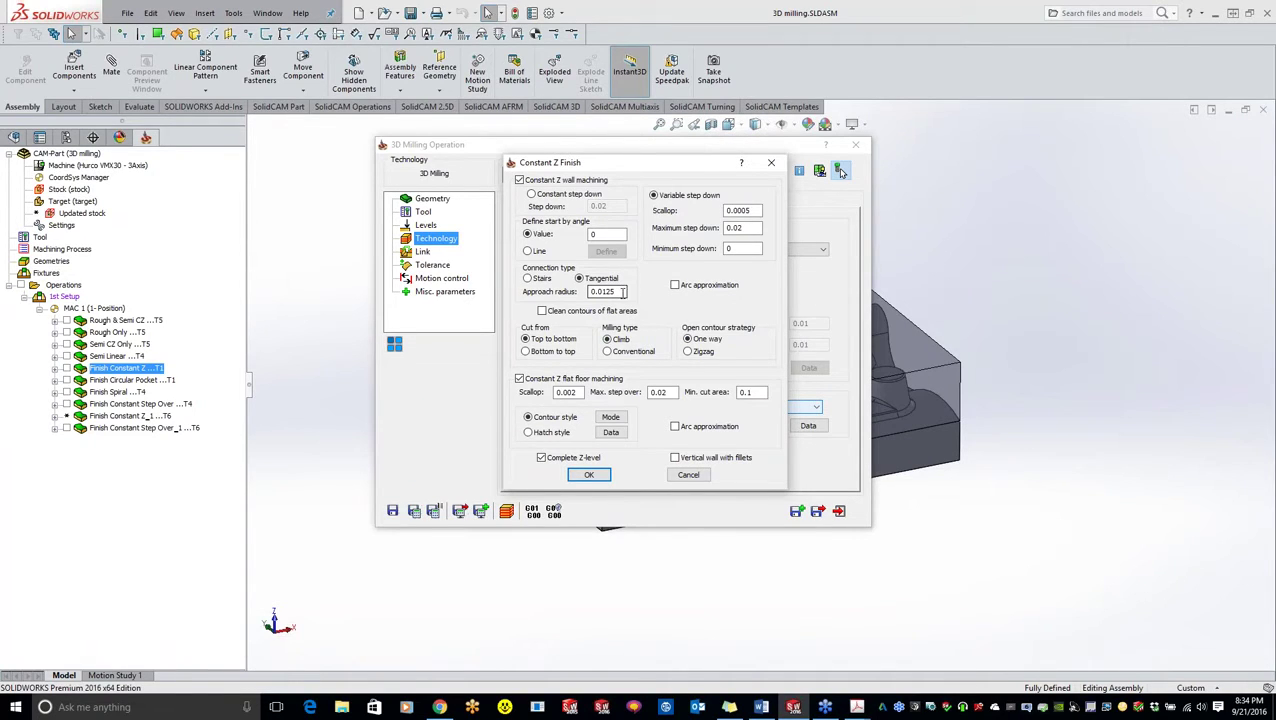
pyautogui.moveTo(624, 291)
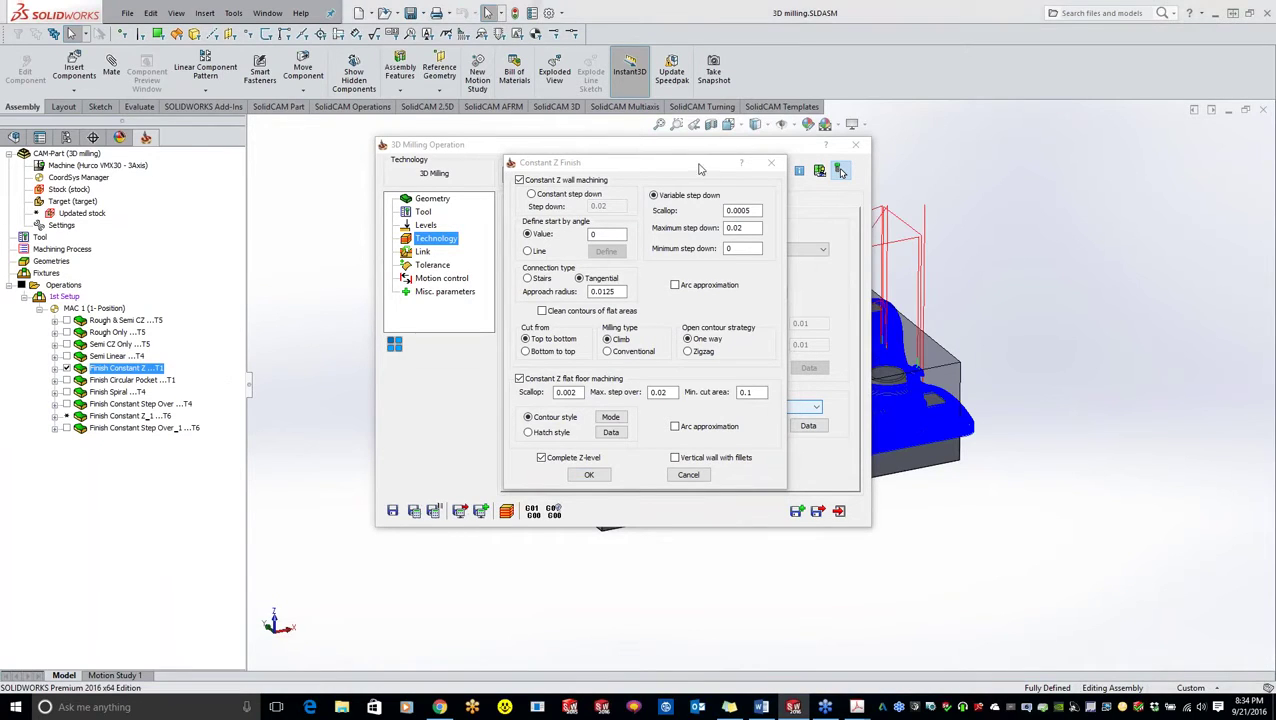
pyautogui.moveTo(705, 144); pyautogui.dragTo(360, 131)
pyautogui.scroll(-10, 797, 333)
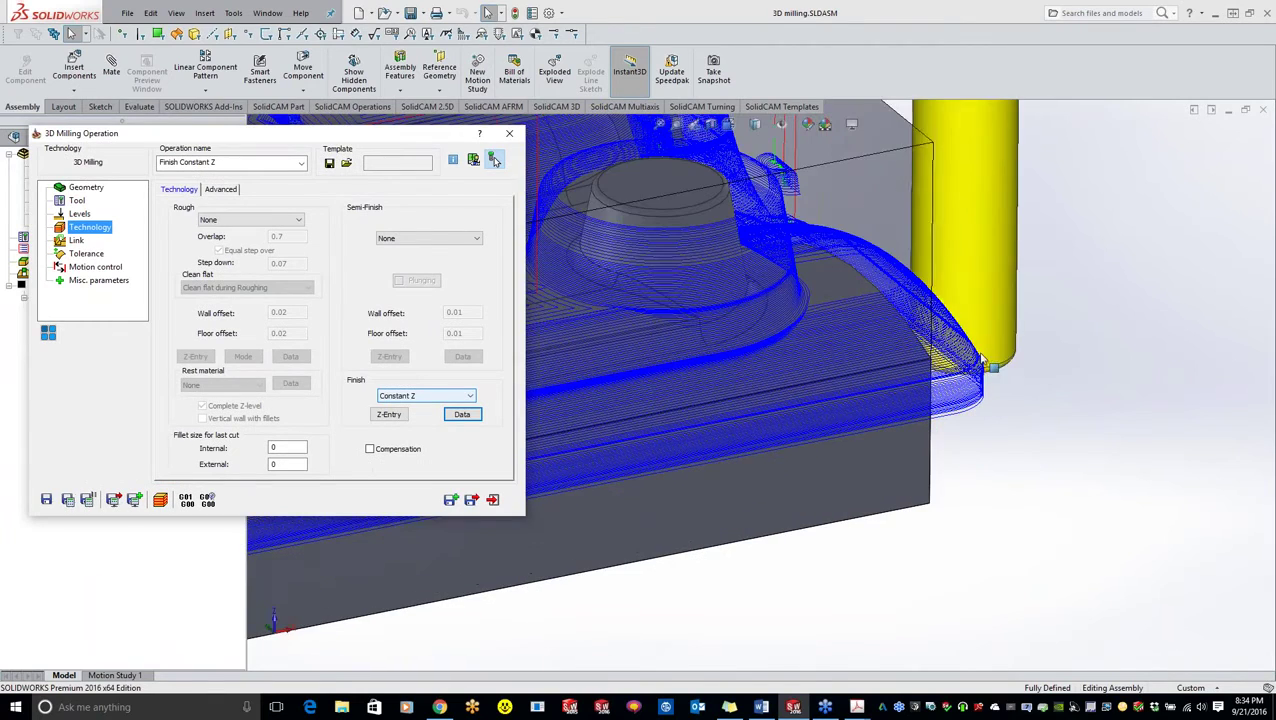
pyautogui.scroll(10, 797, 333)
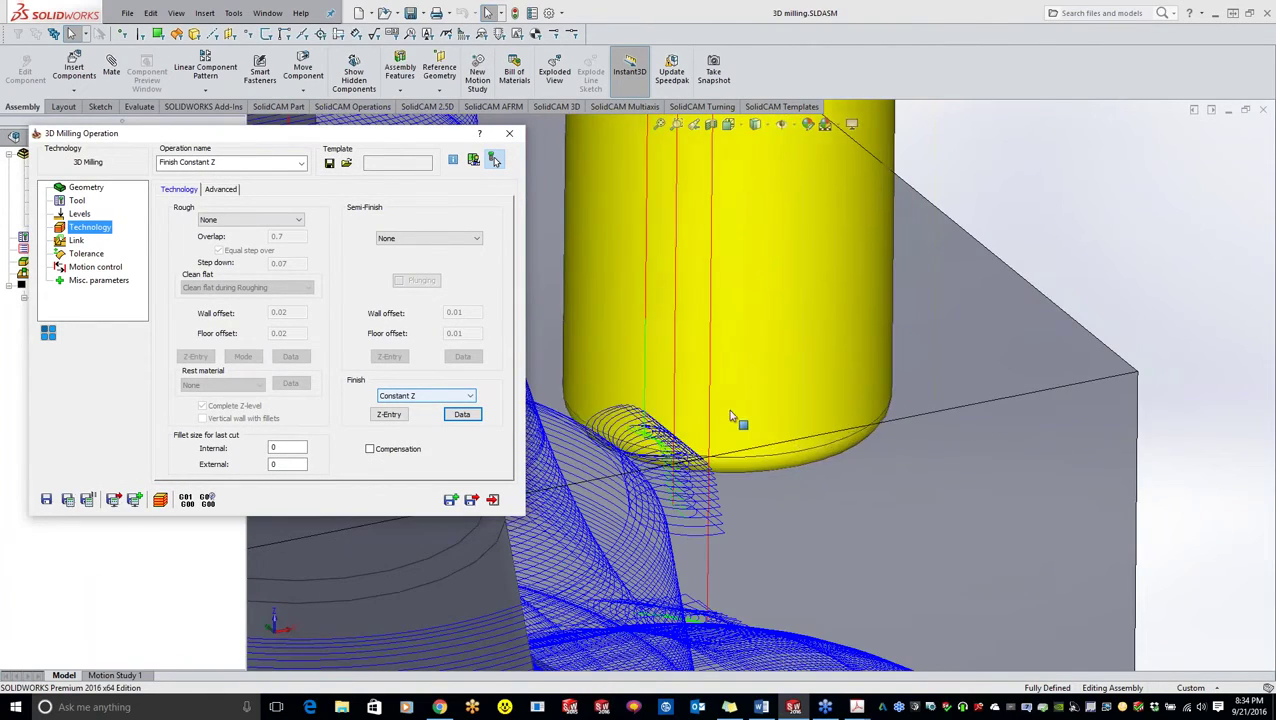
pyautogui.moveTo(803, 418)
pyautogui.mouseDown()
pyautogui.moveTo(937, 447)
pyautogui.moveTo(827, 454)
pyautogui.moveTo(847, 446)
pyautogui.moveTo(806, 438)
pyautogui.mouseUp()
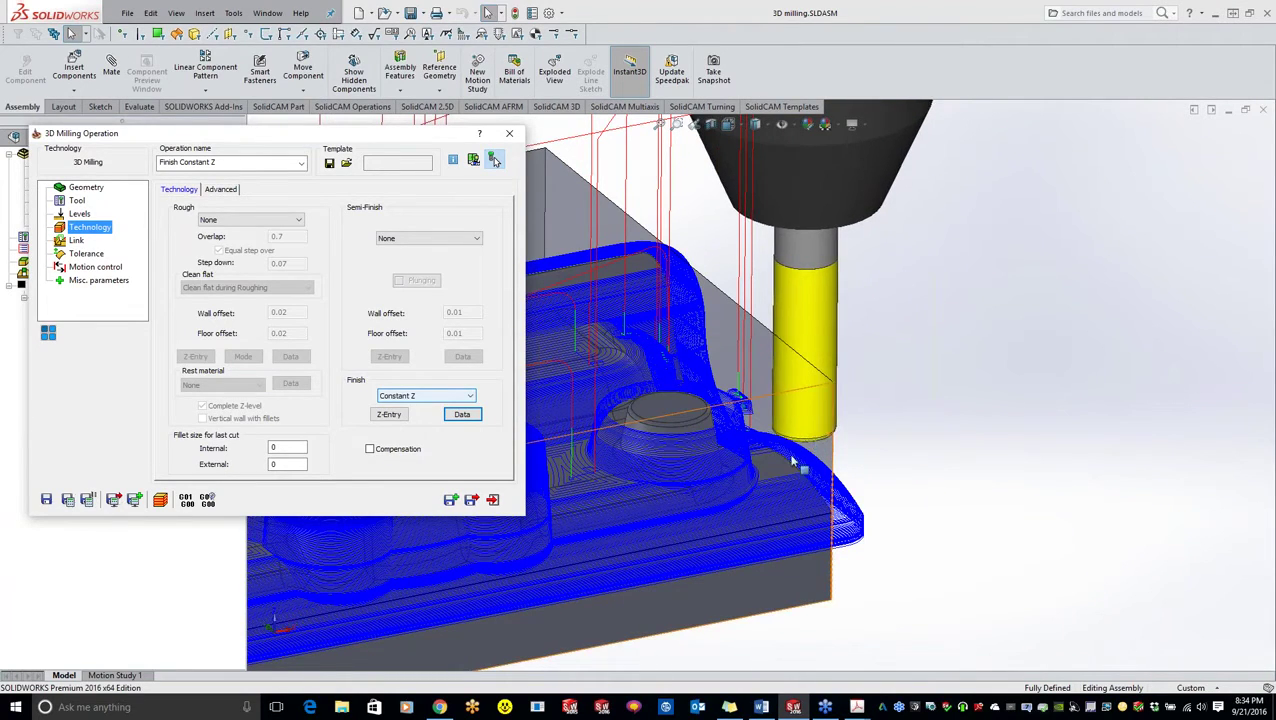
pyautogui.scroll(6, 806, 440)
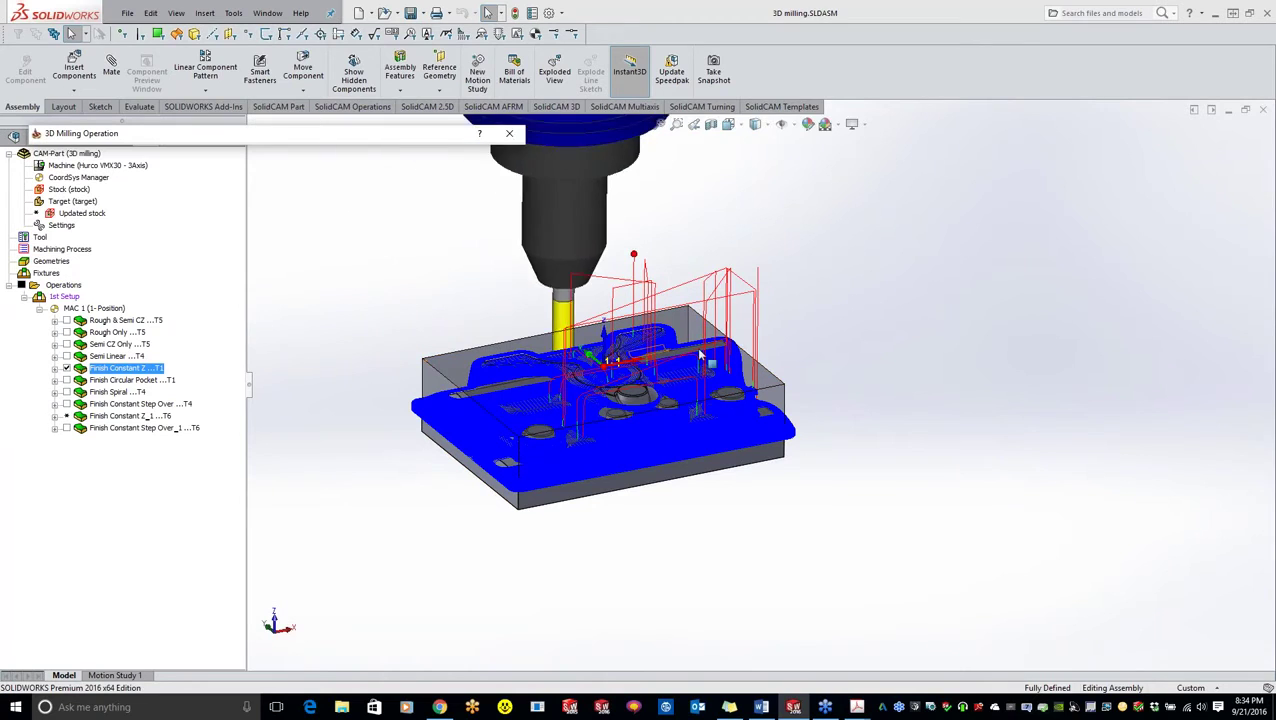
# Hide the Finish Constant Z toolpath, show the Semi Linear toolpath and inspect its connecting moves at the part's edge
pyautogui.click(66, 369)
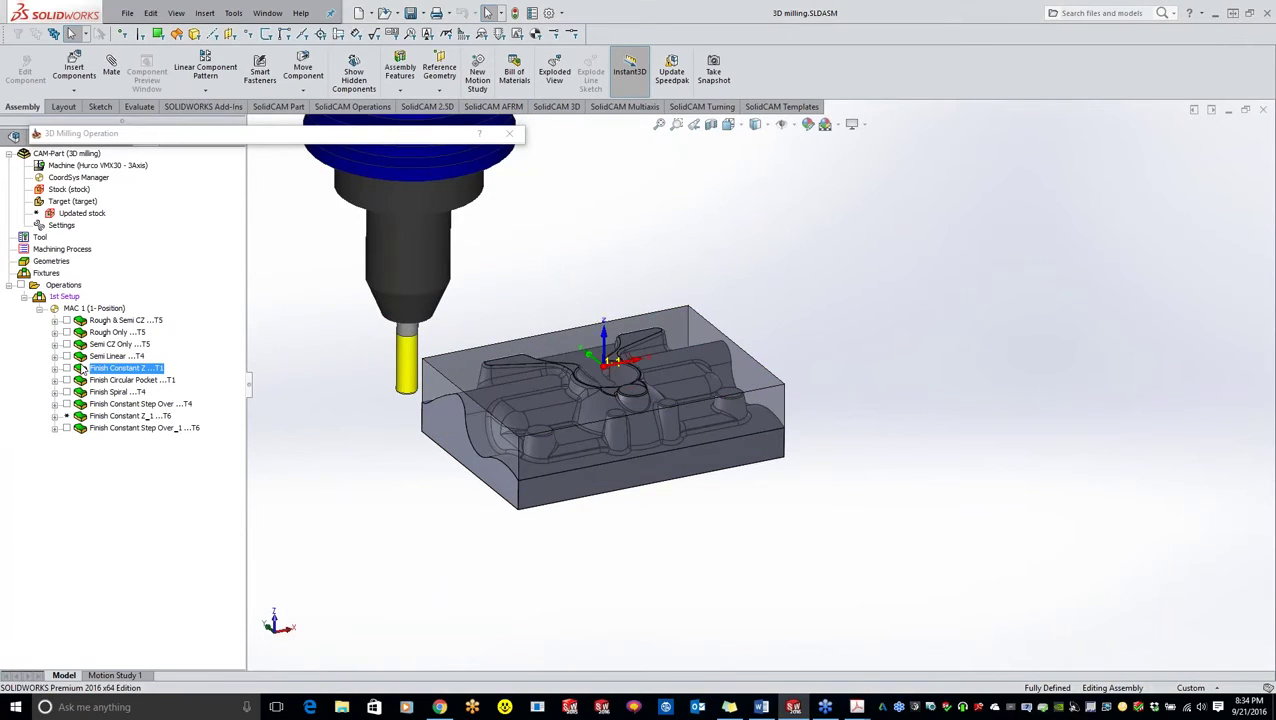
pyautogui.click(67, 357)
pyautogui.scroll(-10, 985, 437)
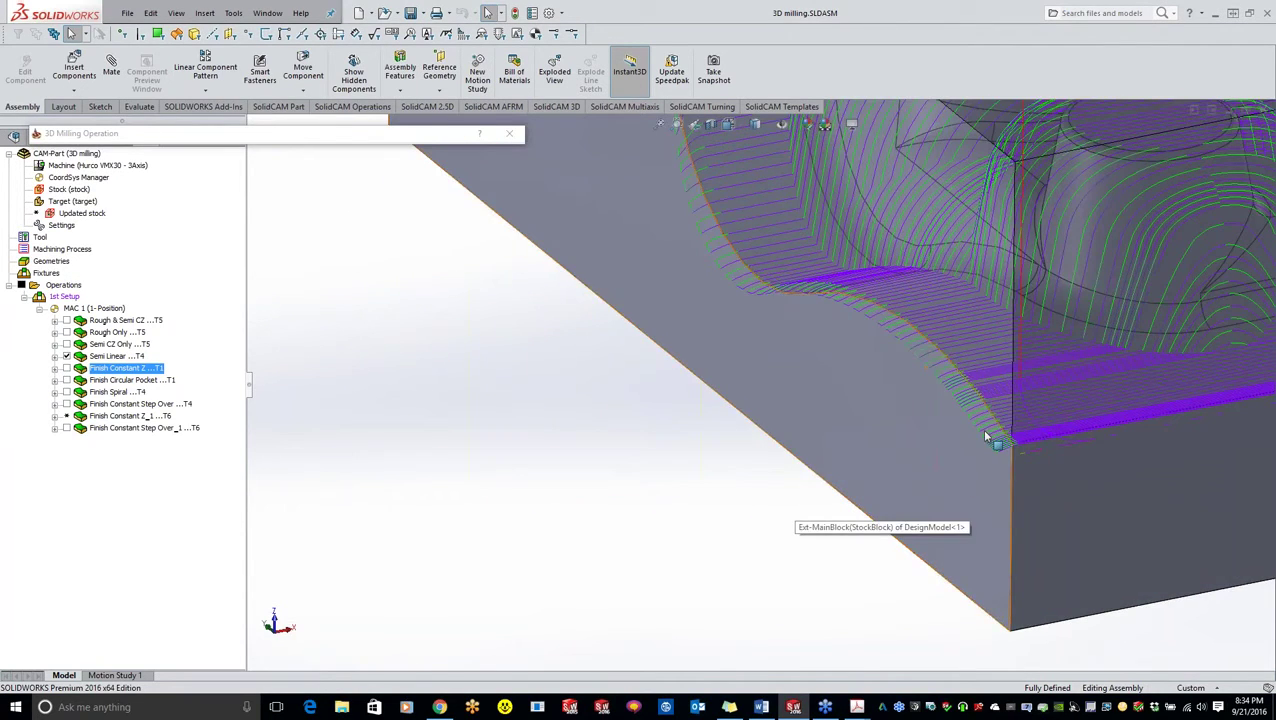
pyautogui.scroll(-8, 985, 437)
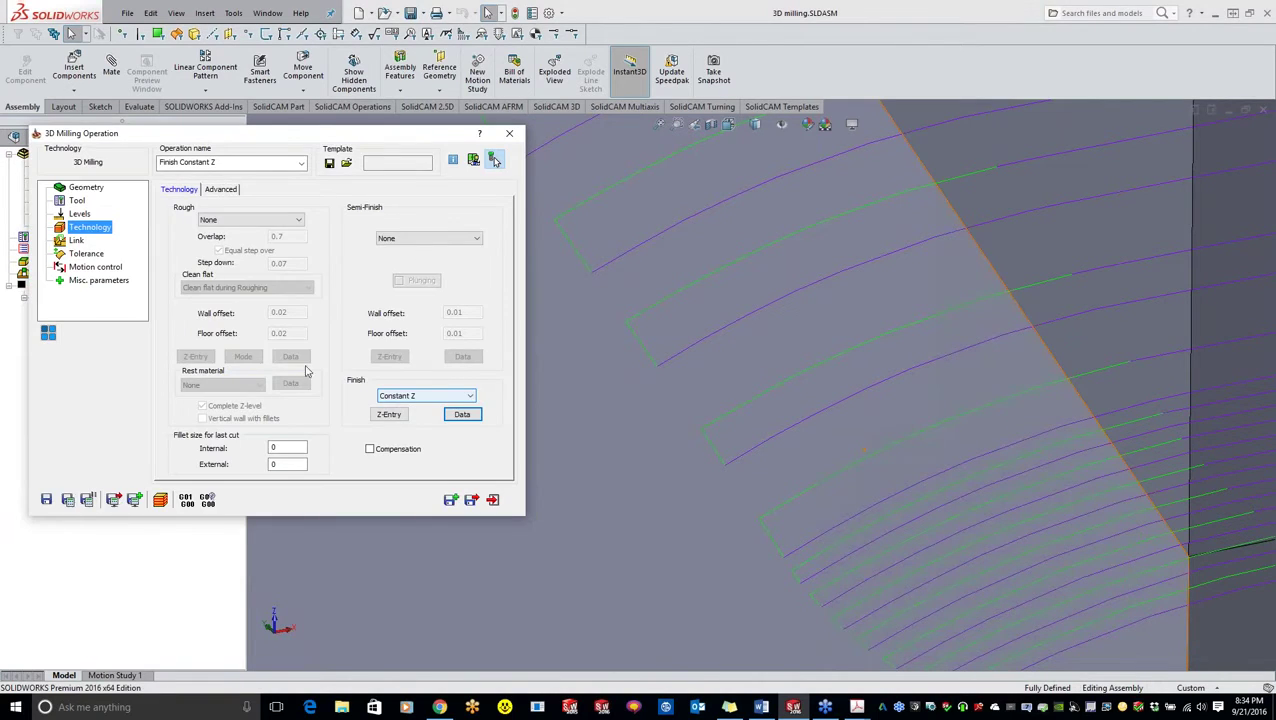
# Recheck the approach radius in the Constant Z finish data, then close the operation without saving
pyautogui.click(462, 415)
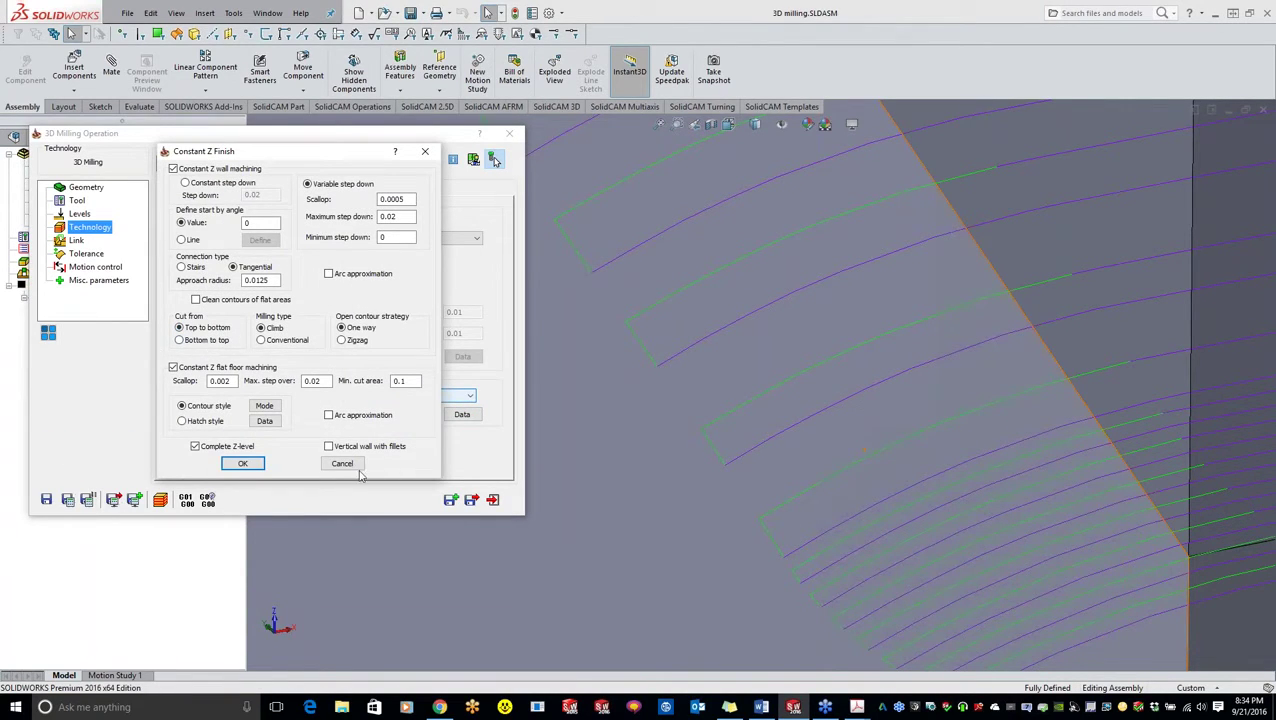
pyautogui.doubleClick(248, 280)
pyautogui.click(425, 151)
pyautogui.click(509, 133)
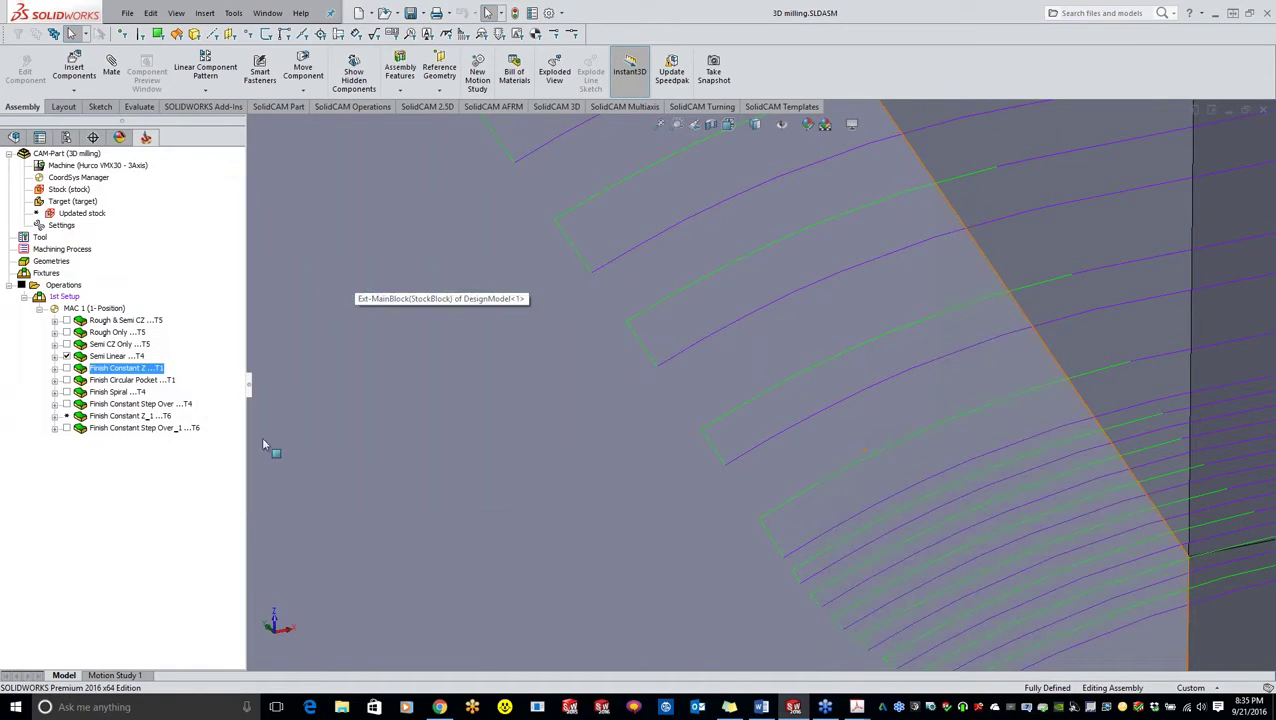
# Hide the Semi Linear toolpath, reopen Finish Constant Z and review its wall step-down, scallop and flat floor machining settings
pyautogui.click(66, 357)
pyautogui.doubleClick(106, 369)
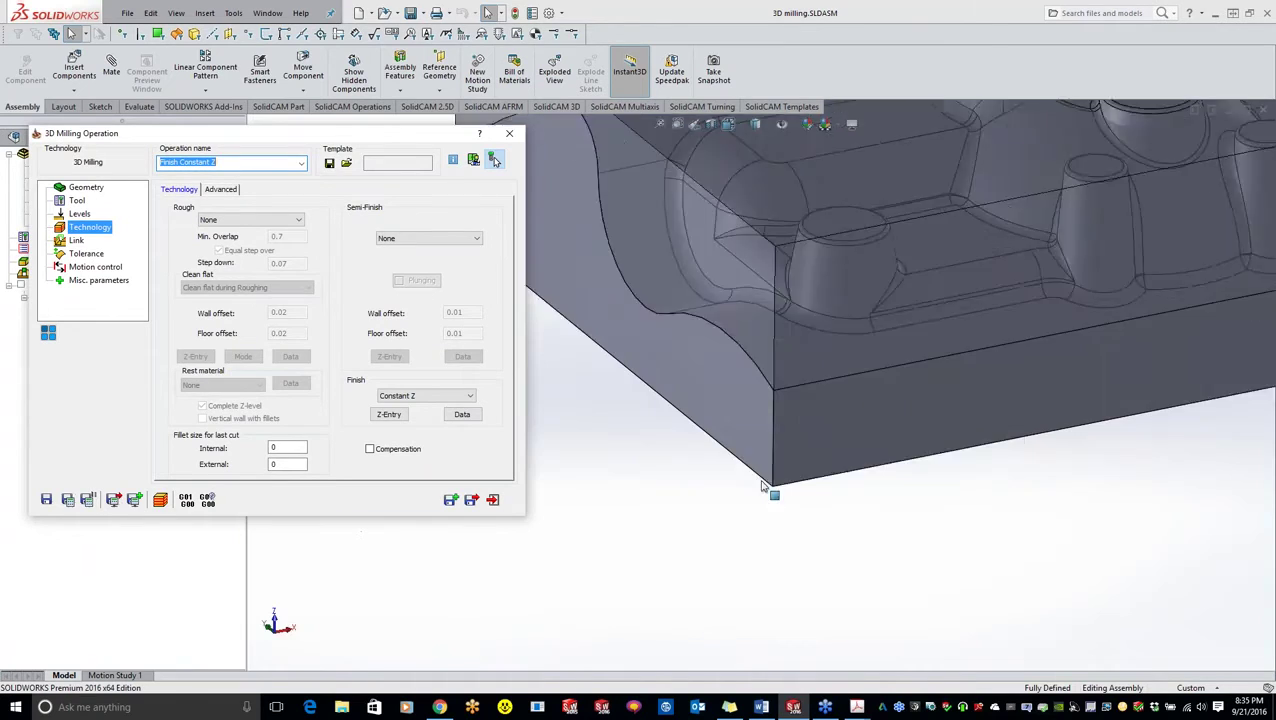
pyautogui.moveTo(168, 138); pyautogui.dragTo(255, 155)
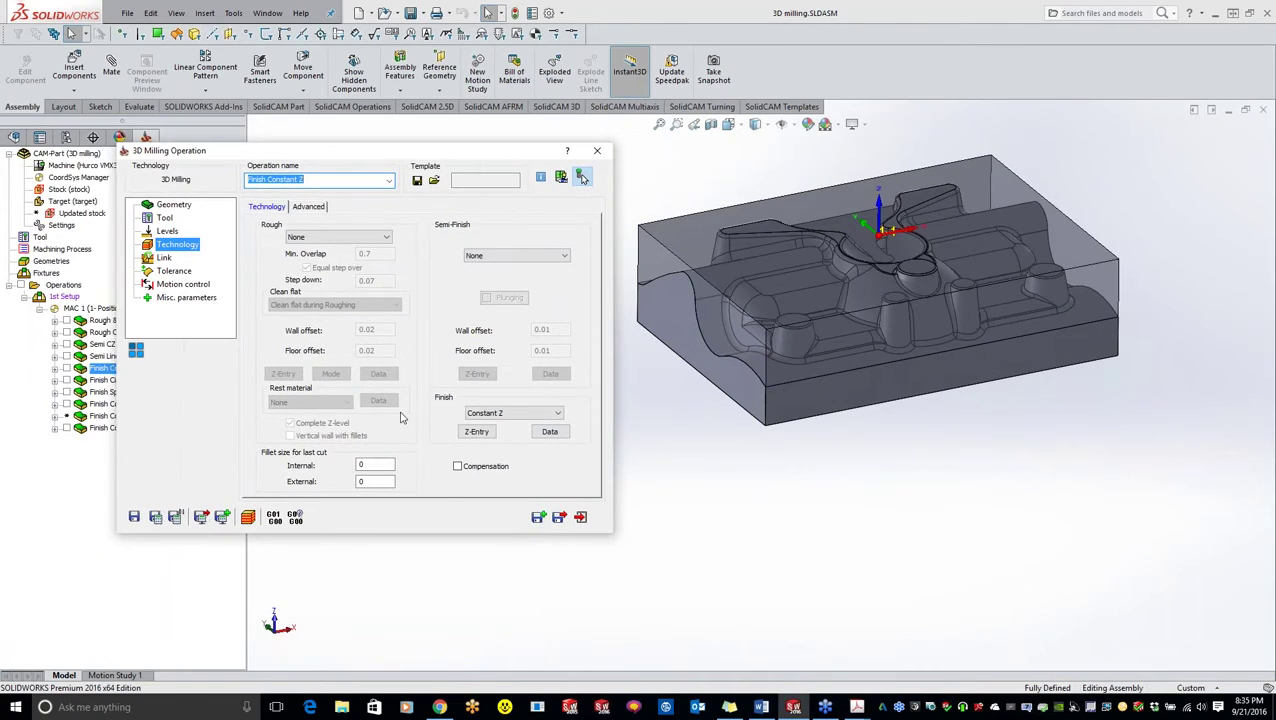
pyautogui.click(551, 436)
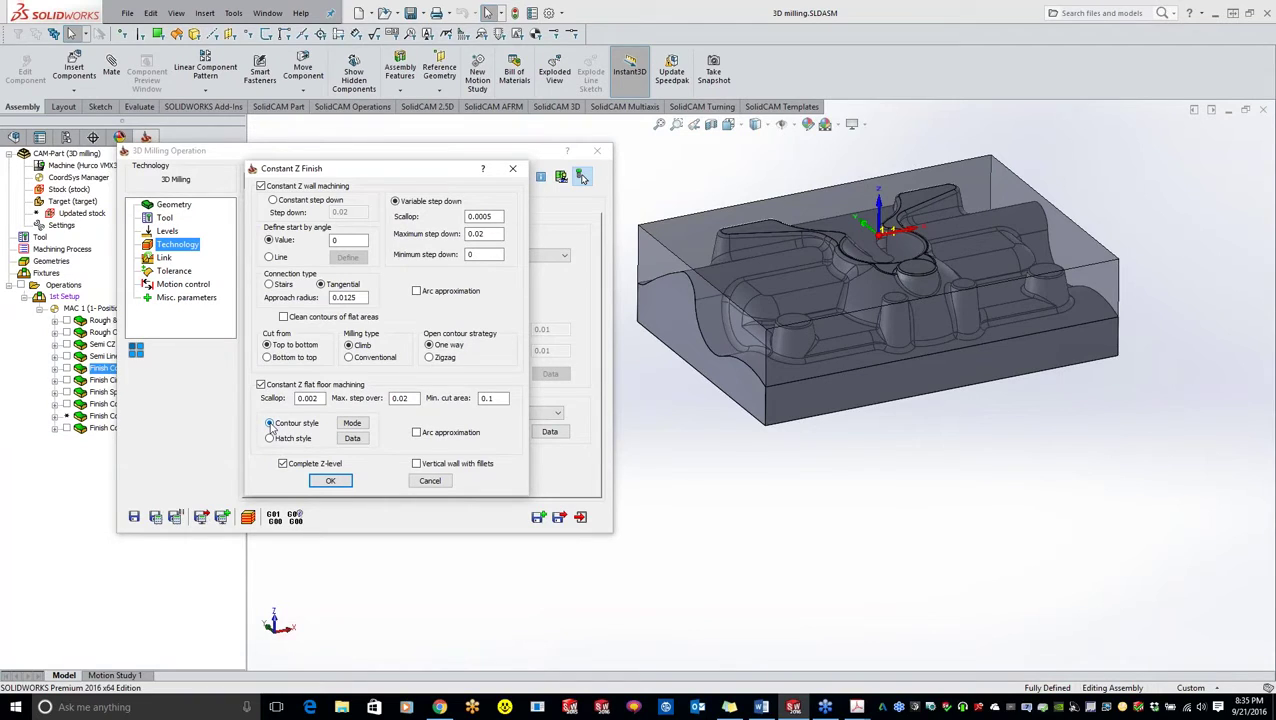
pyautogui.click(330, 481)
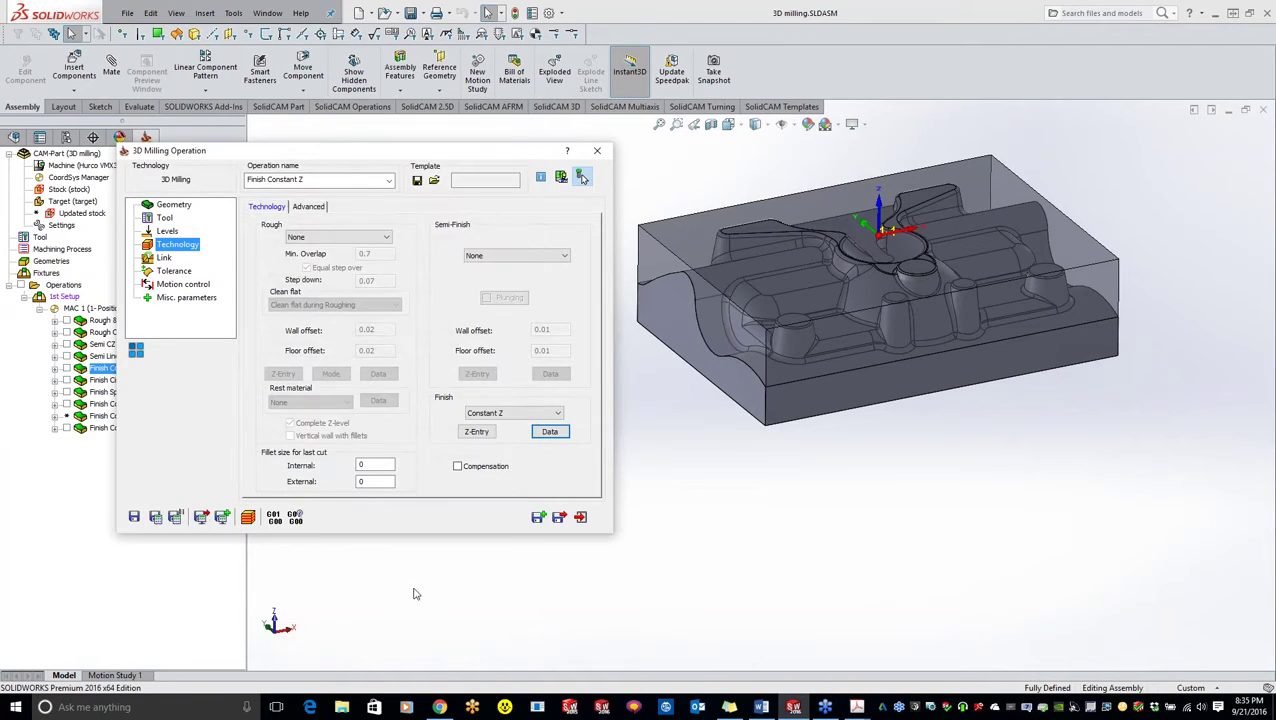
pyautogui.click(552, 433)
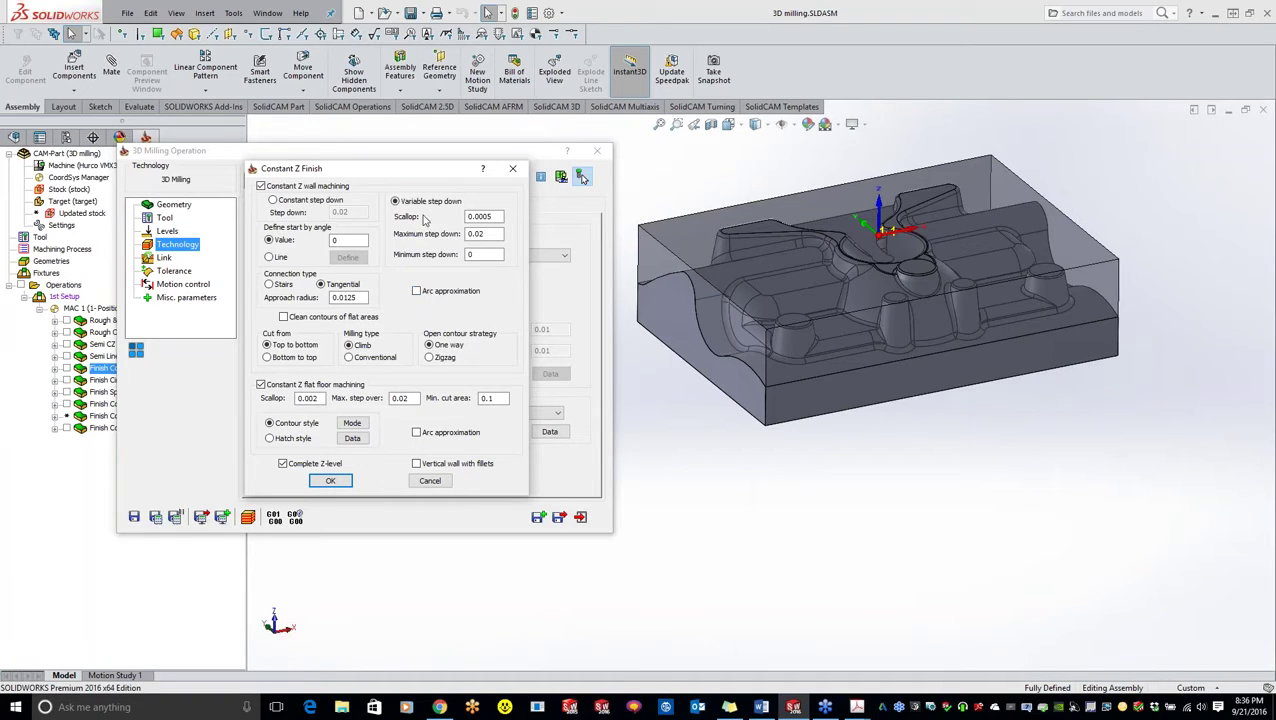
pyautogui.click(330, 480)
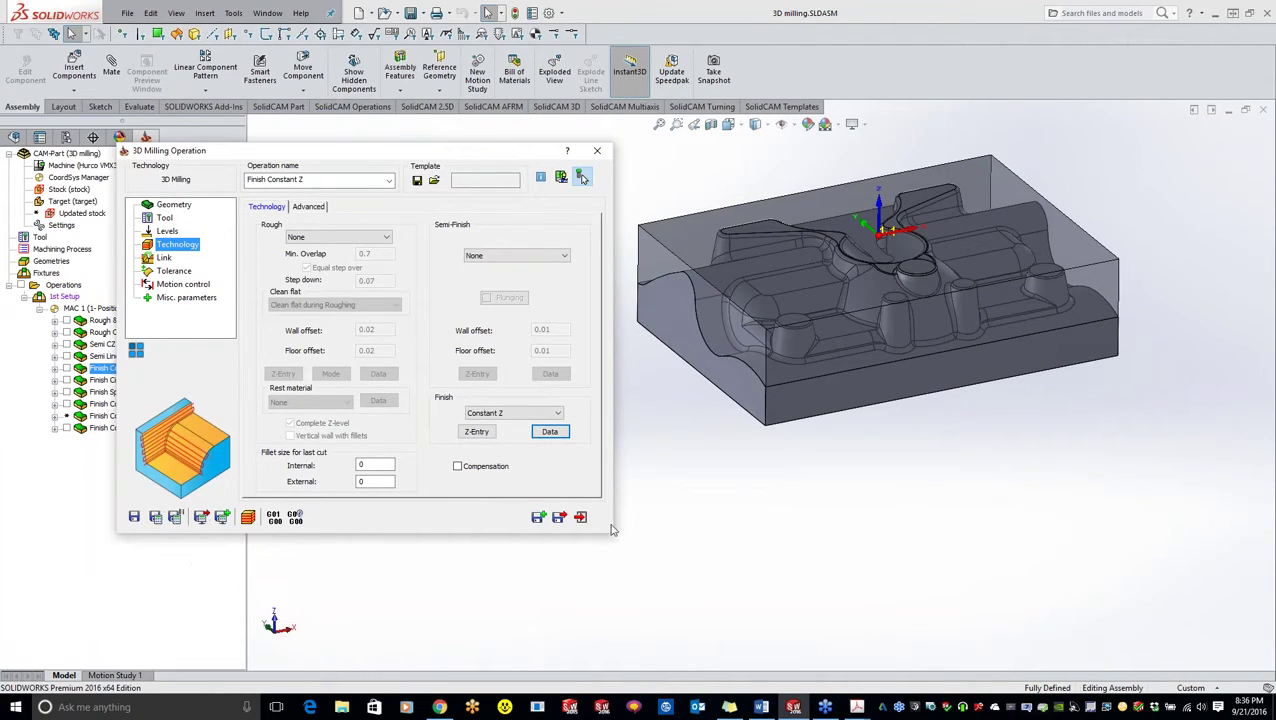
# Simulate the Finish Constant Z operation in SolidVerify and start playing the machining
pyautogui.click(250, 519)
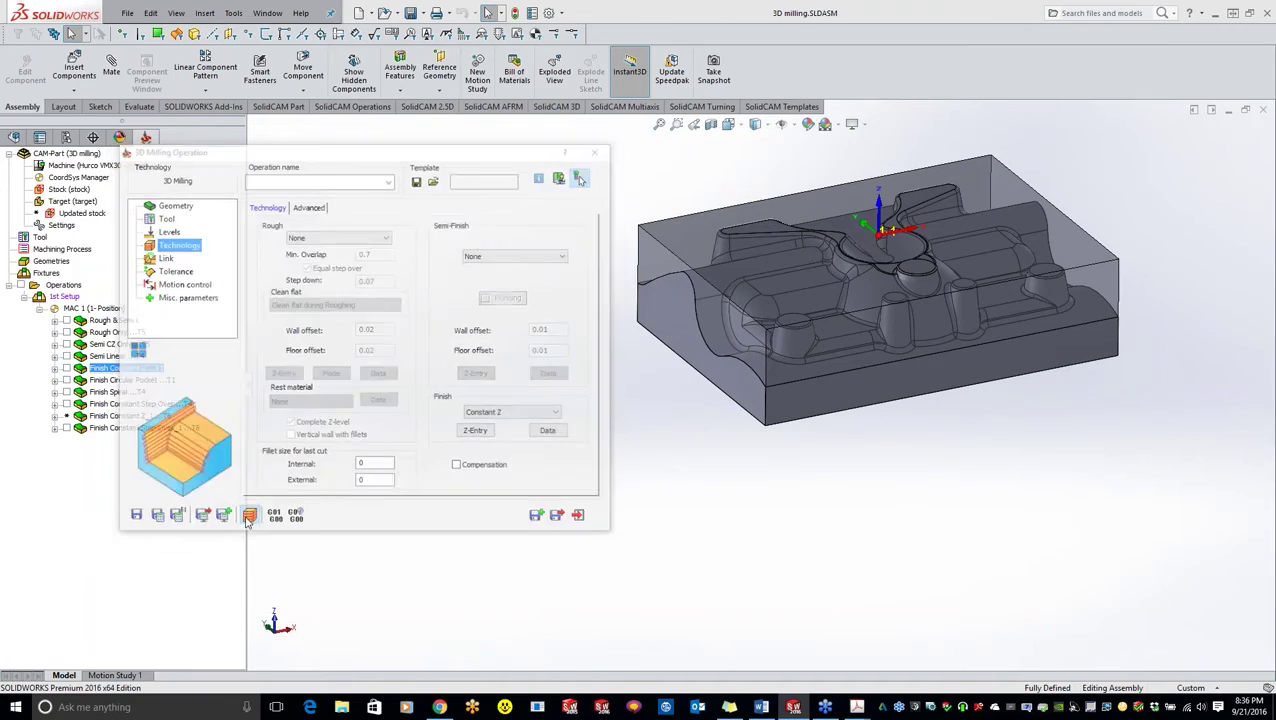
pyautogui.click(152, 91)
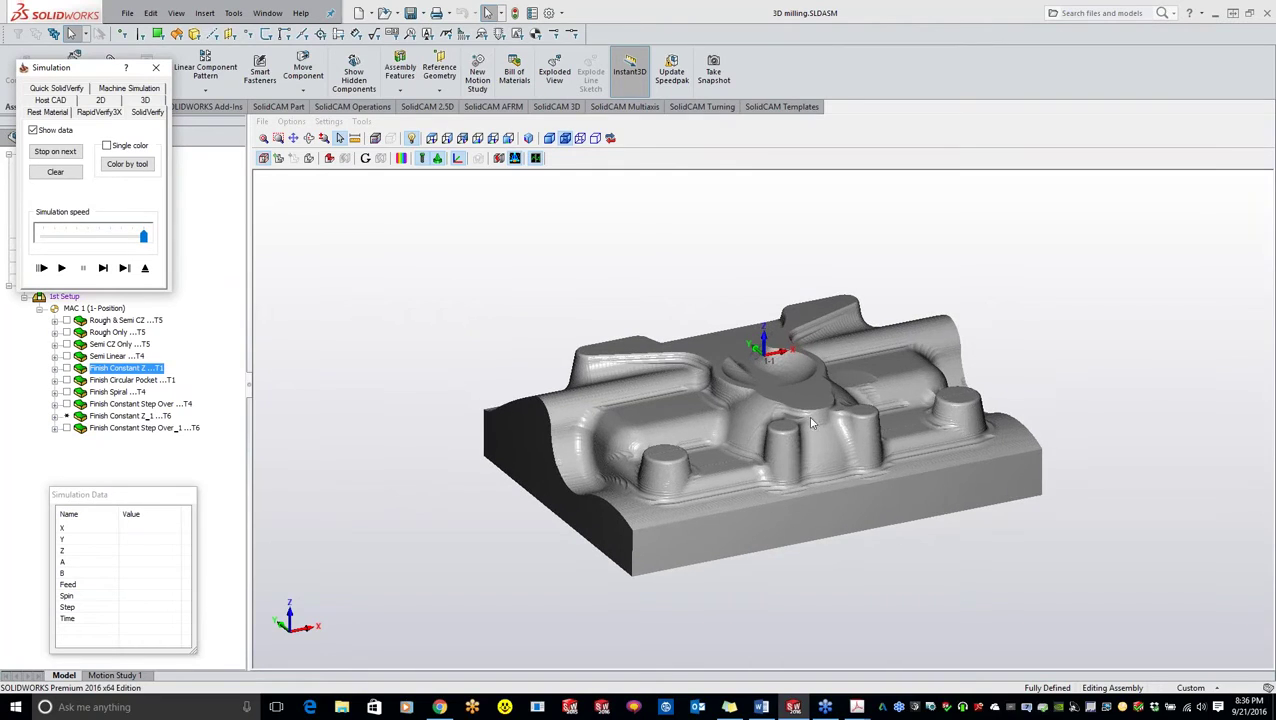
pyautogui.click(61, 268)
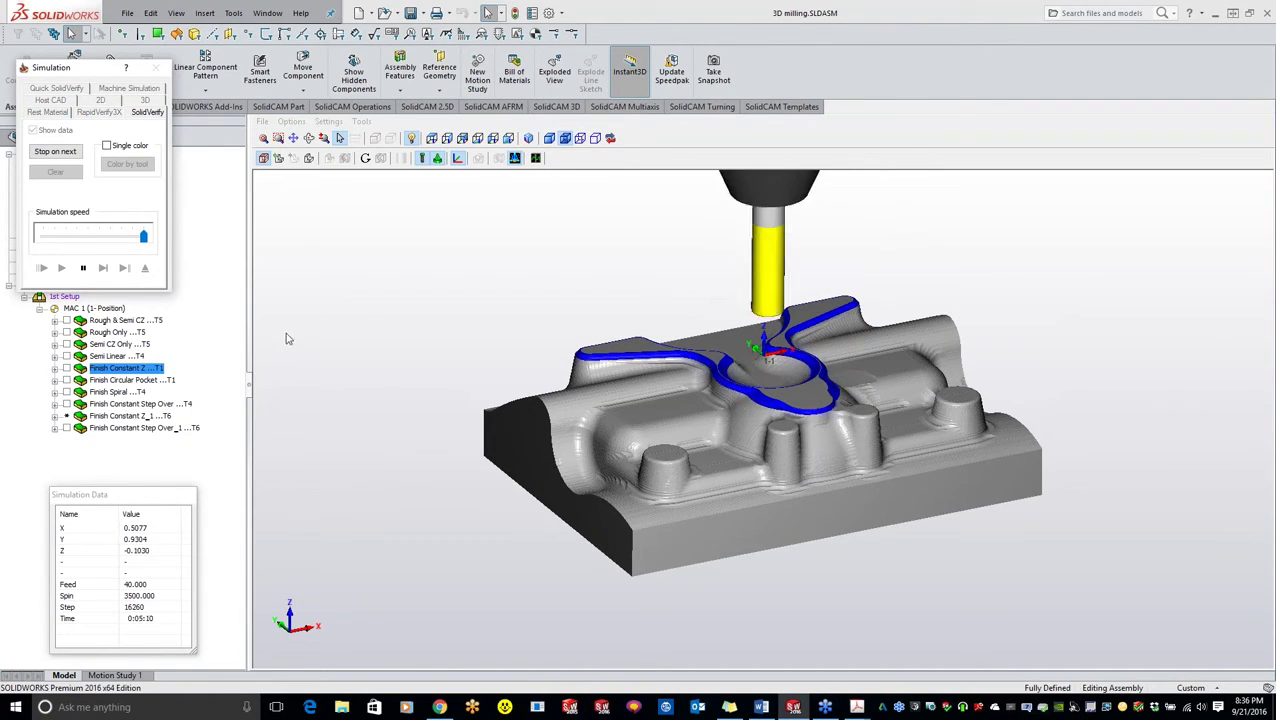
# Review the SolidVerify accuracy settings for tool facet tolerance and facet type while the simulation plays
pyautogui.click(341, 124)
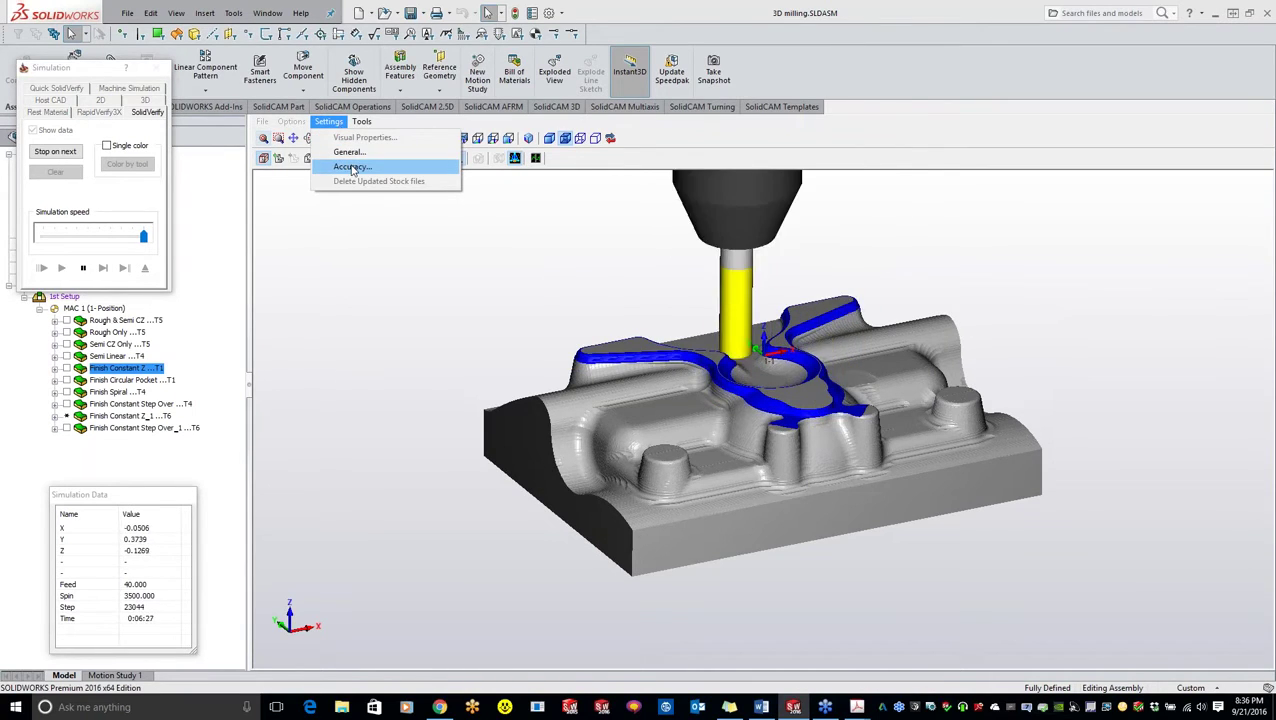
pyautogui.click(352, 168)
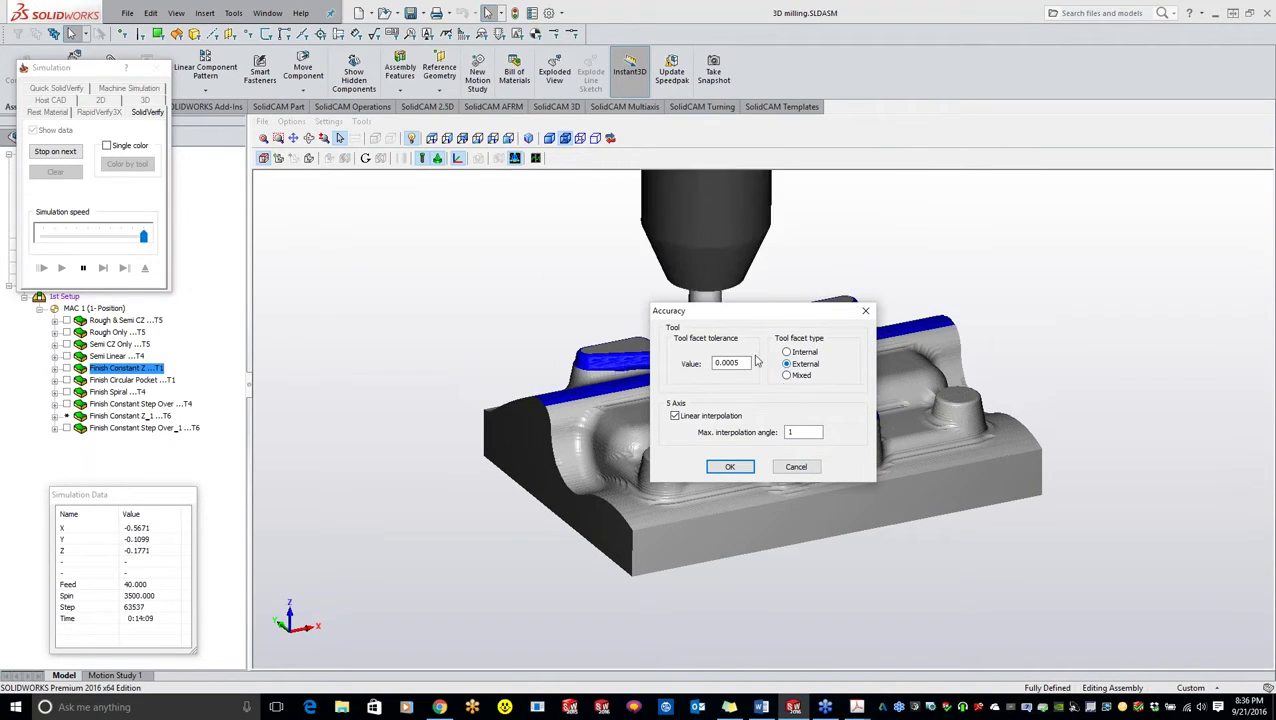
pyautogui.click(730, 467)
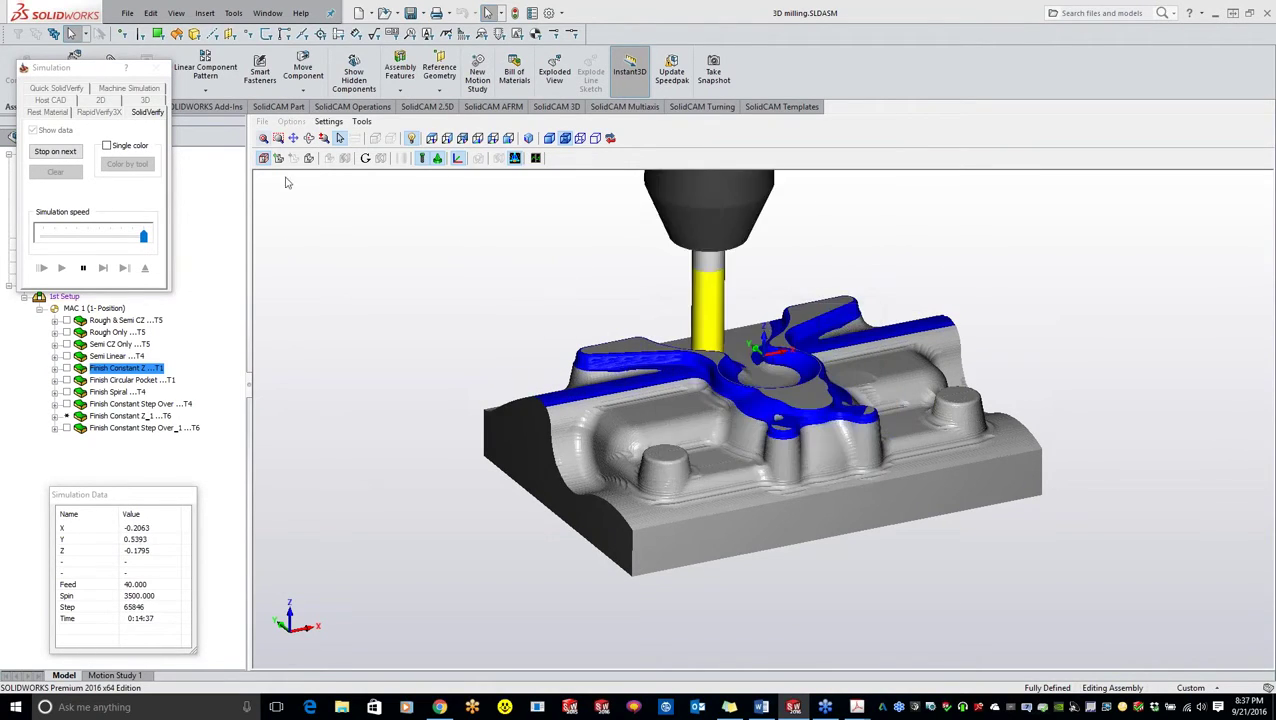
# Review the SolidVerify general settings for clash detection, rendering and stock splitting, keeping Hardware OpenGL as the renderer
pyautogui.click(326, 122)
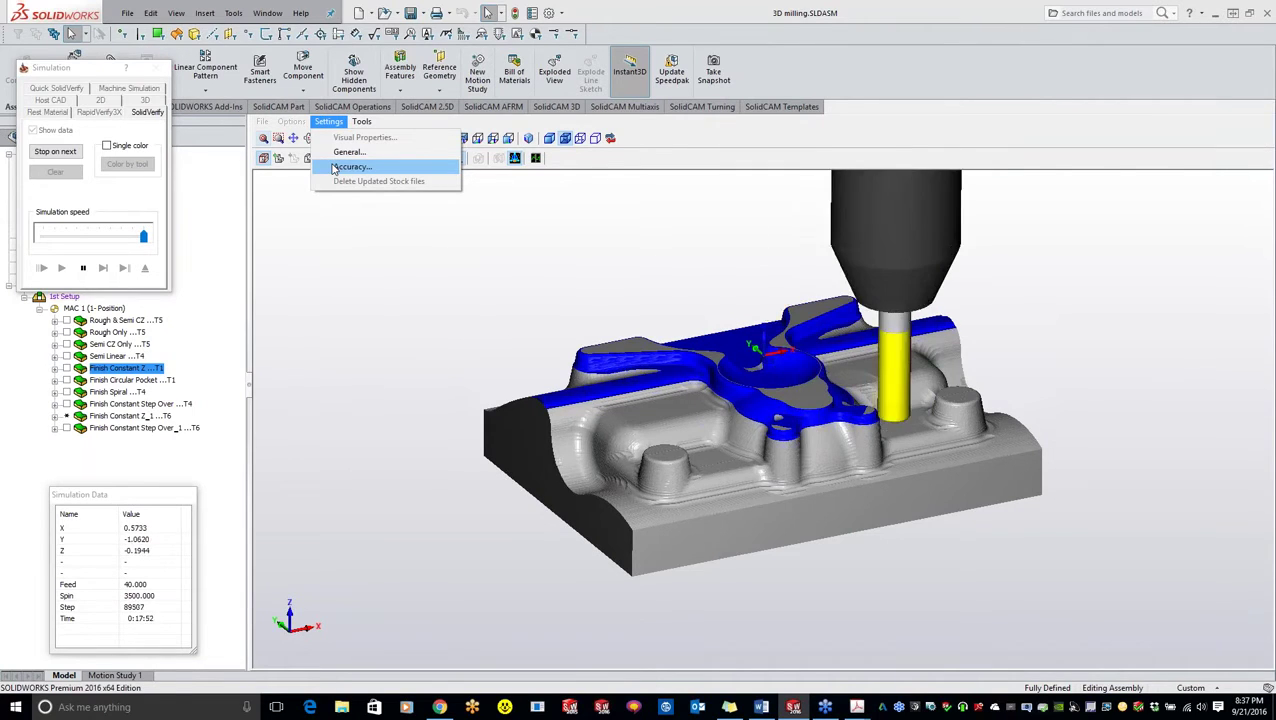
pyautogui.click(340, 152)
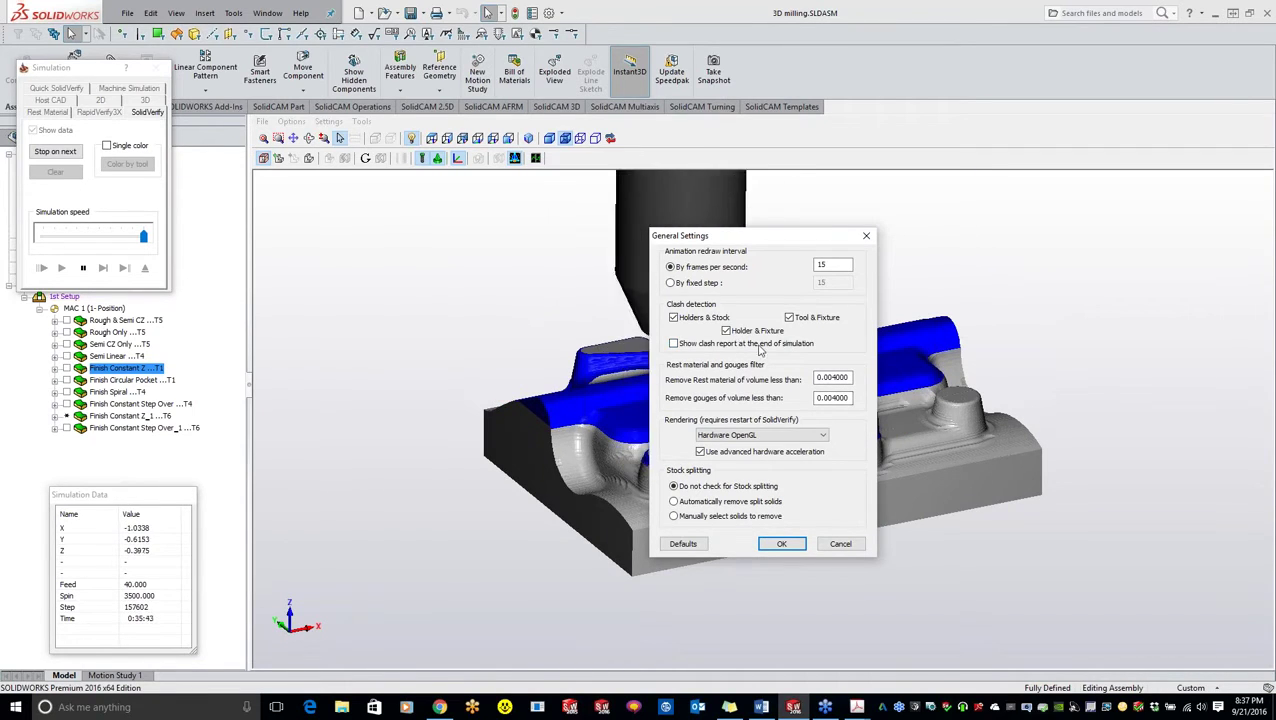
pyautogui.click(748, 440)
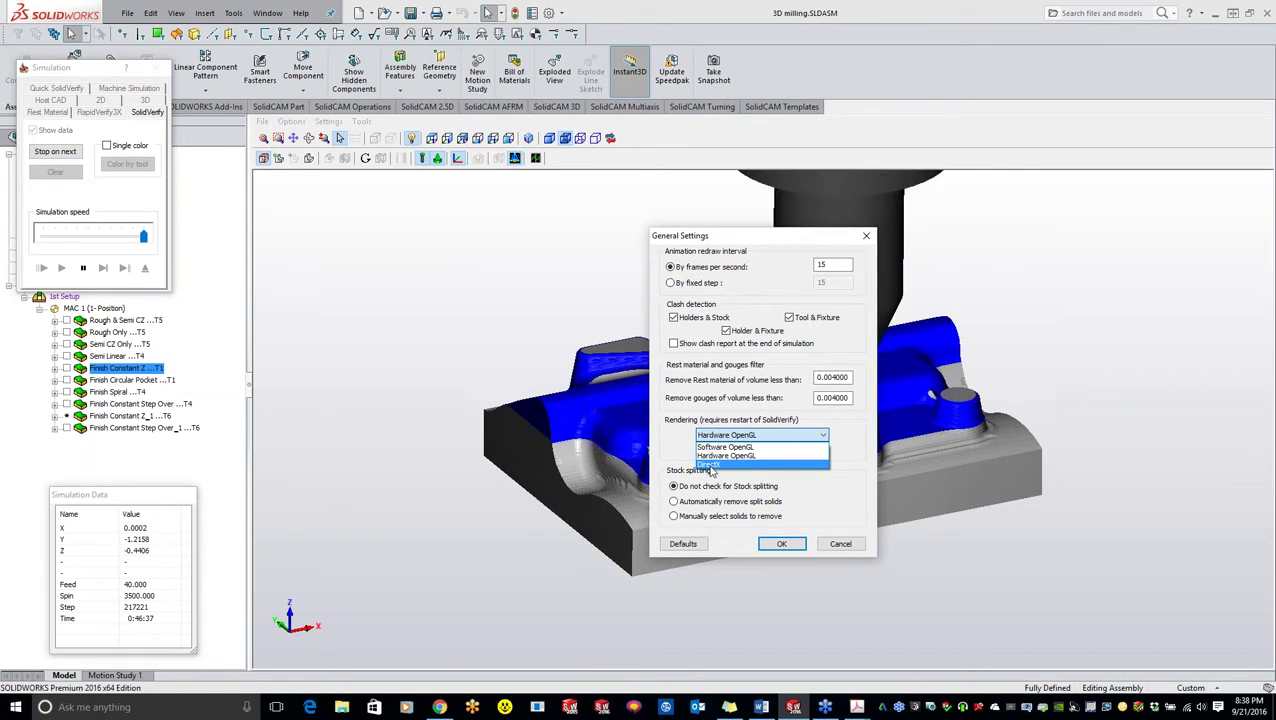
pyautogui.click(725, 456)
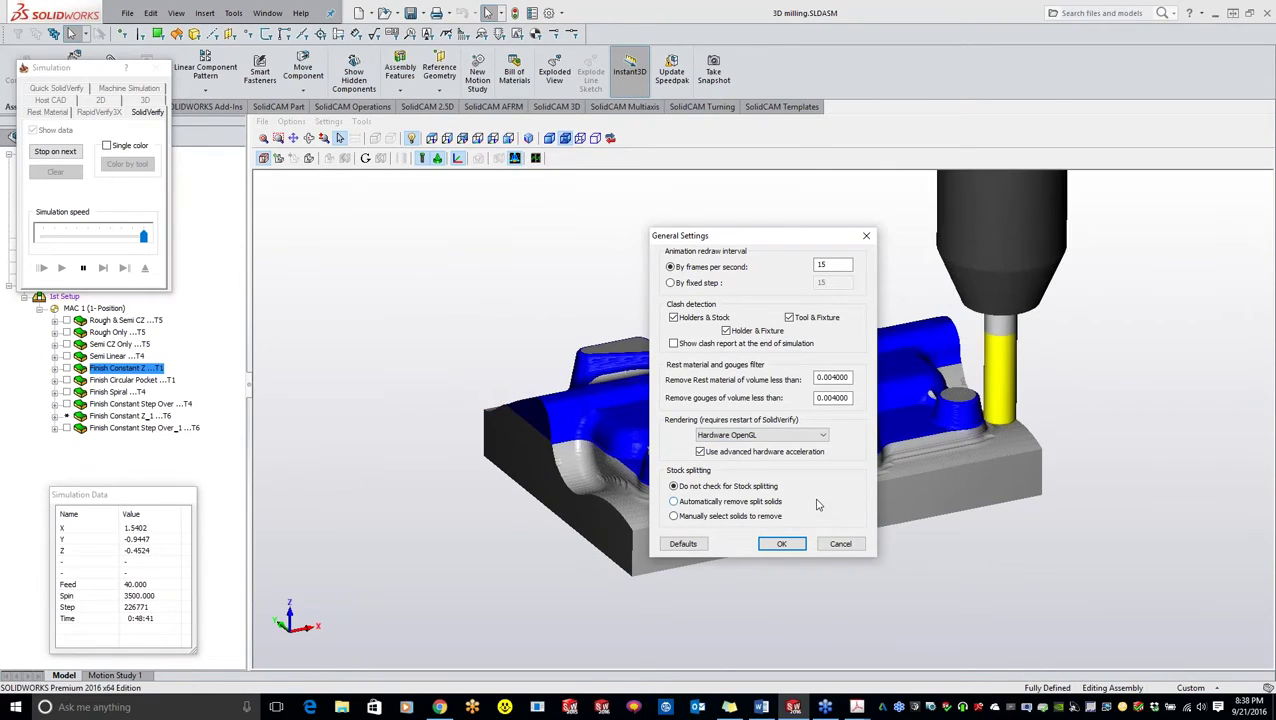
pyautogui.click(781, 543)
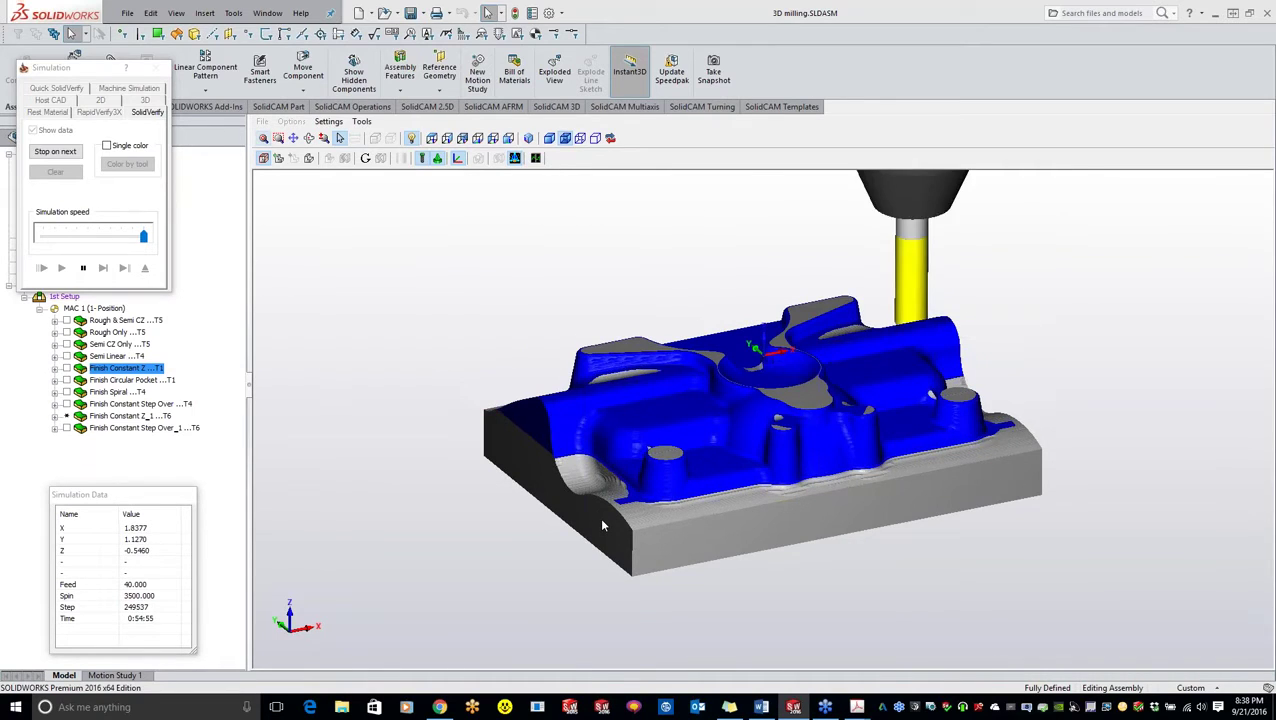
# Inspect the simulated Finish Constant Z surfaces and uncut areas up close, then exit the simulation and close the operation
pyautogui.moveTo(587, 409); pyautogui.dragTo(811, 405, button='middle')
pyautogui.scroll(6, 811, 405)
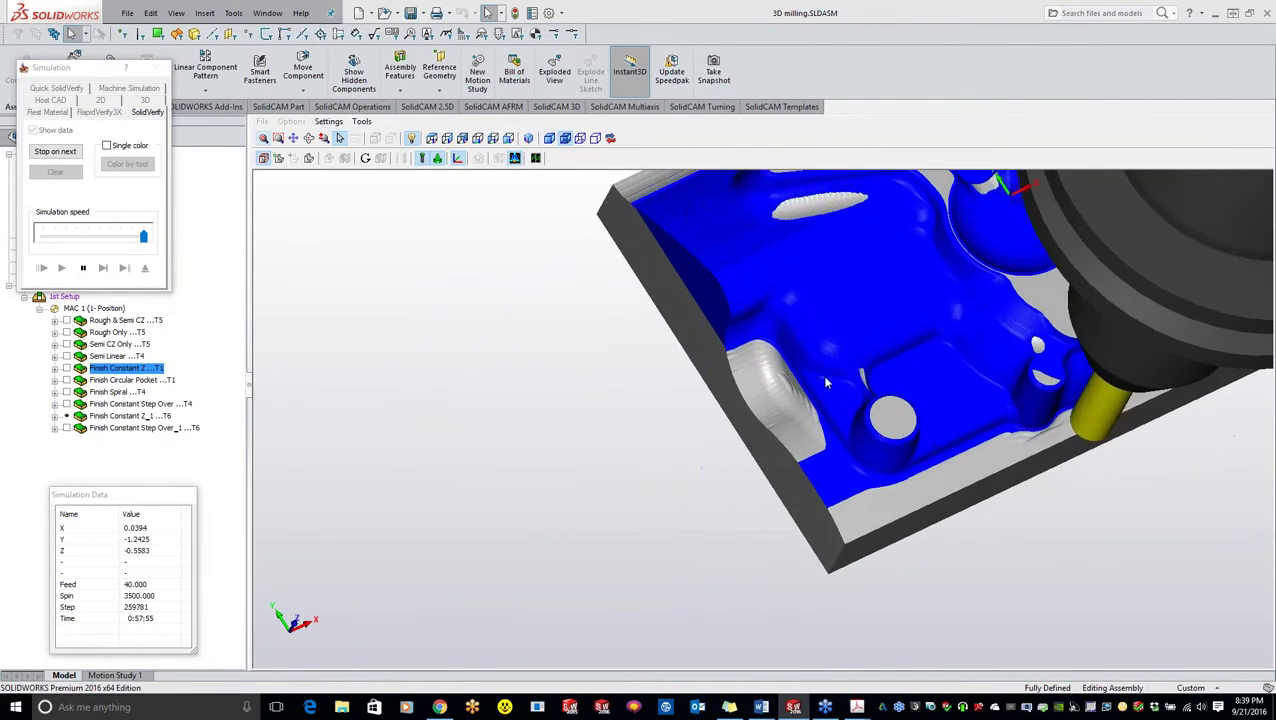
pyautogui.moveTo(814, 349); pyautogui.dragTo(804, 348, button='middle')
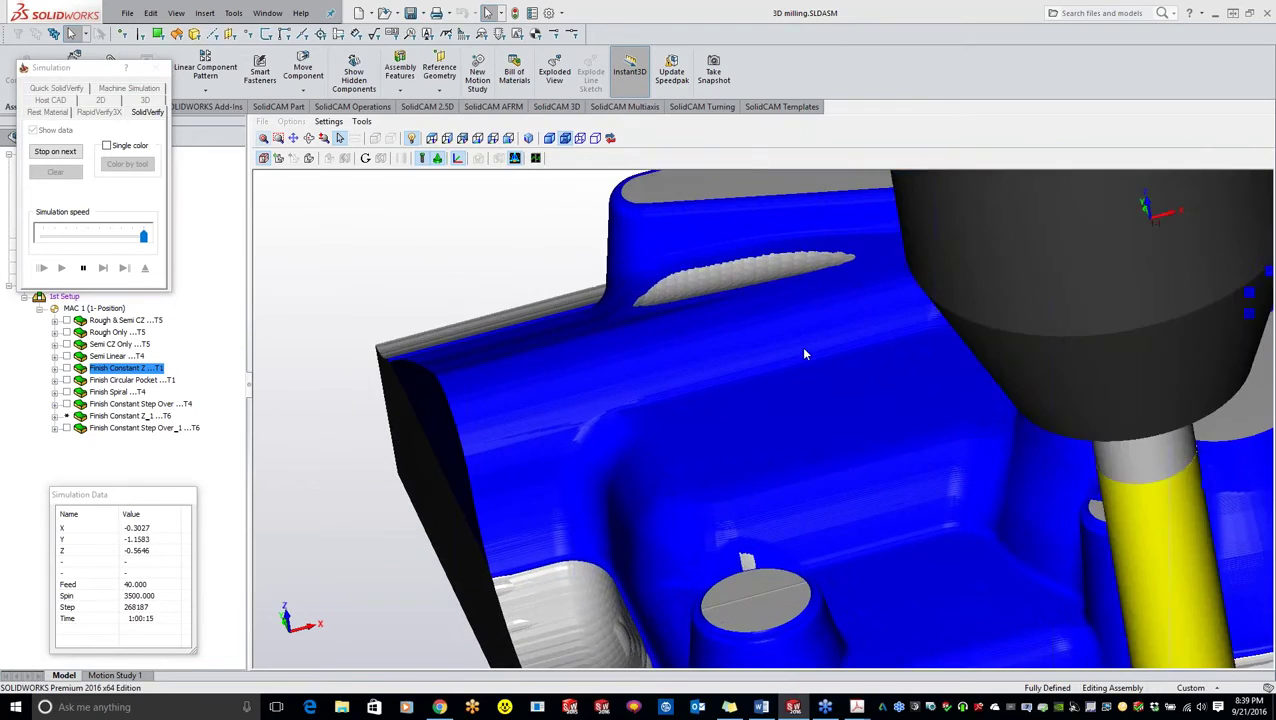
pyautogui.scroll(4, 805, 352)
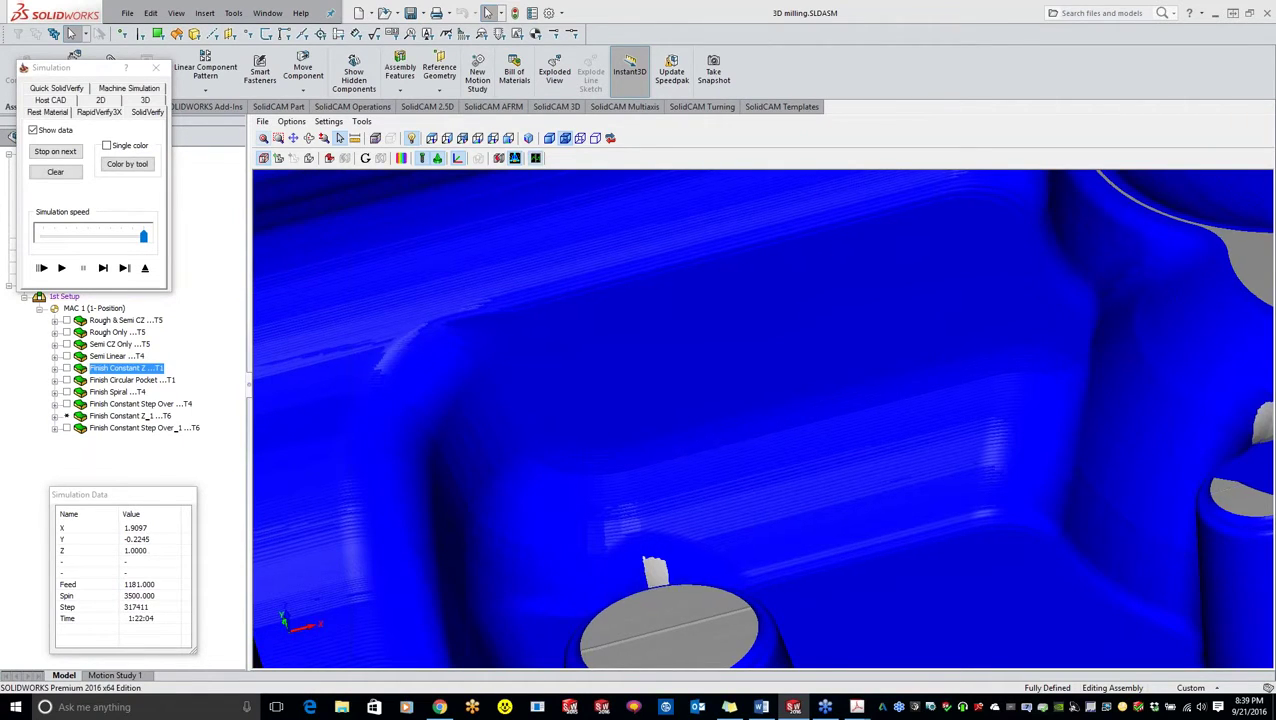
pyautogui.scroll(4, 620, 447)
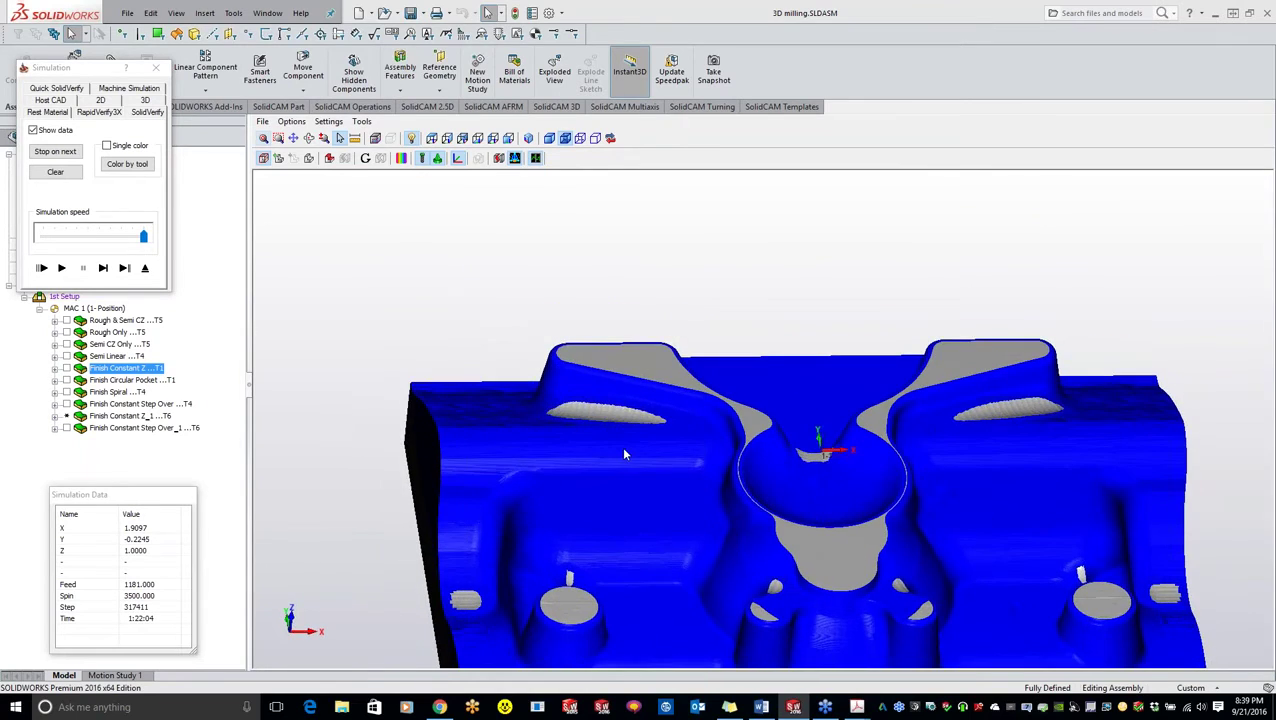
pyautogui.moveTo(620, 447); pyautogui.dragTo(619, 446, button='middle')
pyautogui.scroll(1, 620, 450)
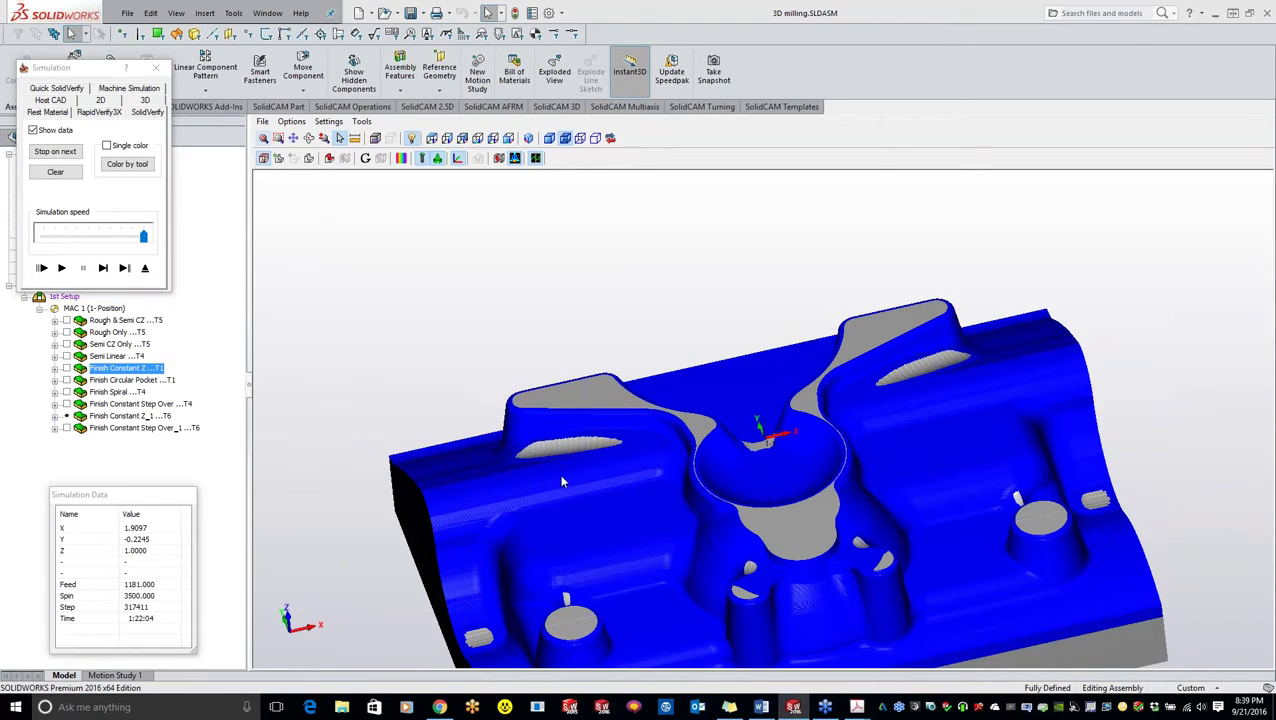
pyautogui.click(156, 68)
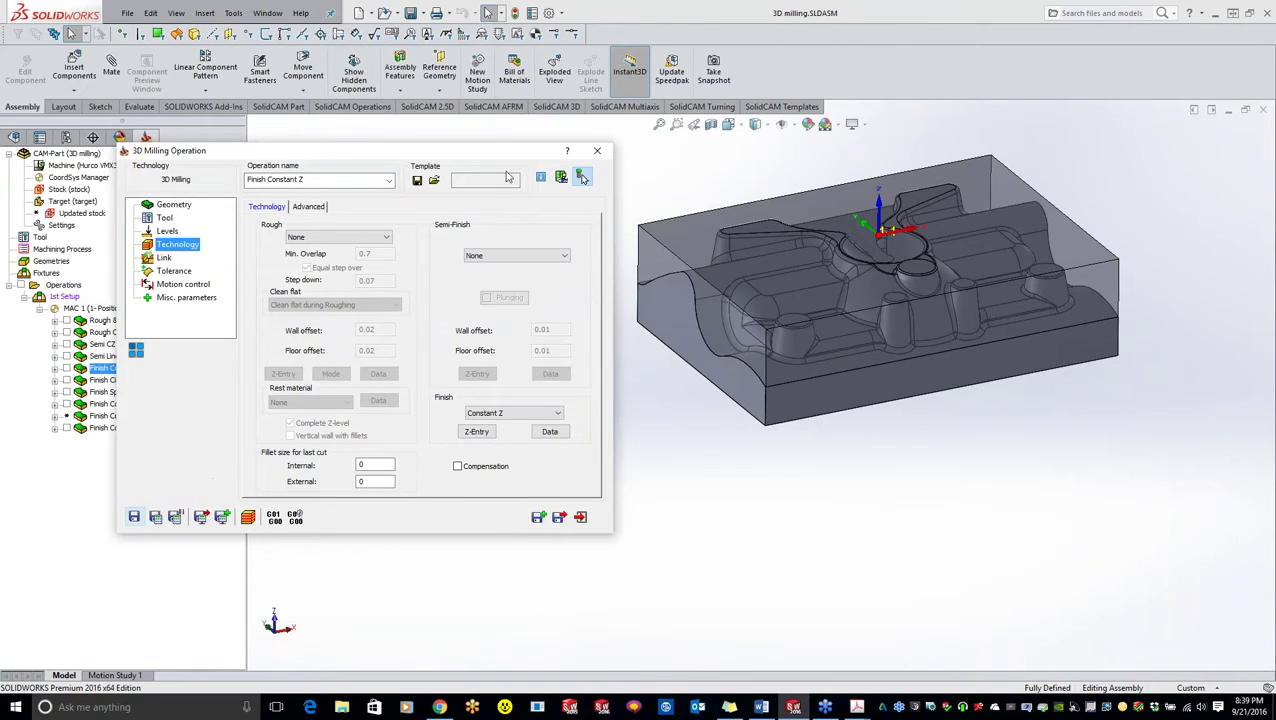
pyautogui.click(597, 152)
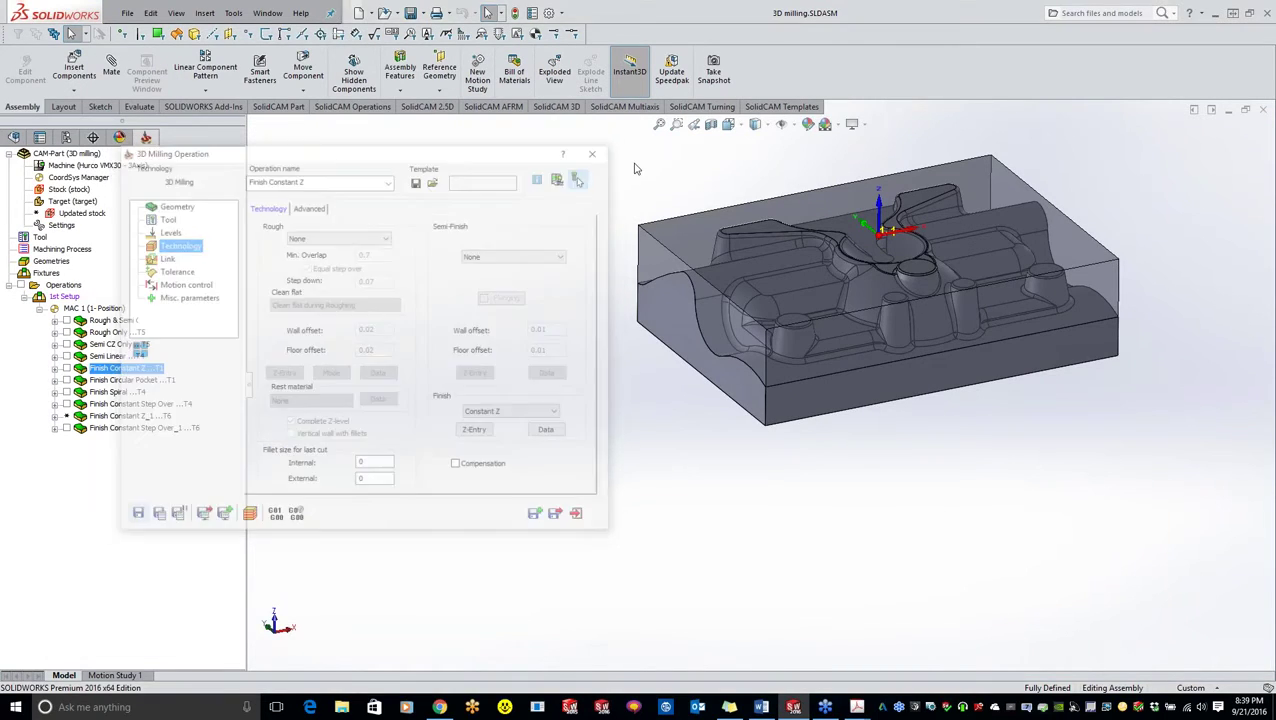
# Open the Finish Circular Pocket operation, show its toolpath and examine it around the central bowl and channel
pyautogui.doubleClick(140, 382)
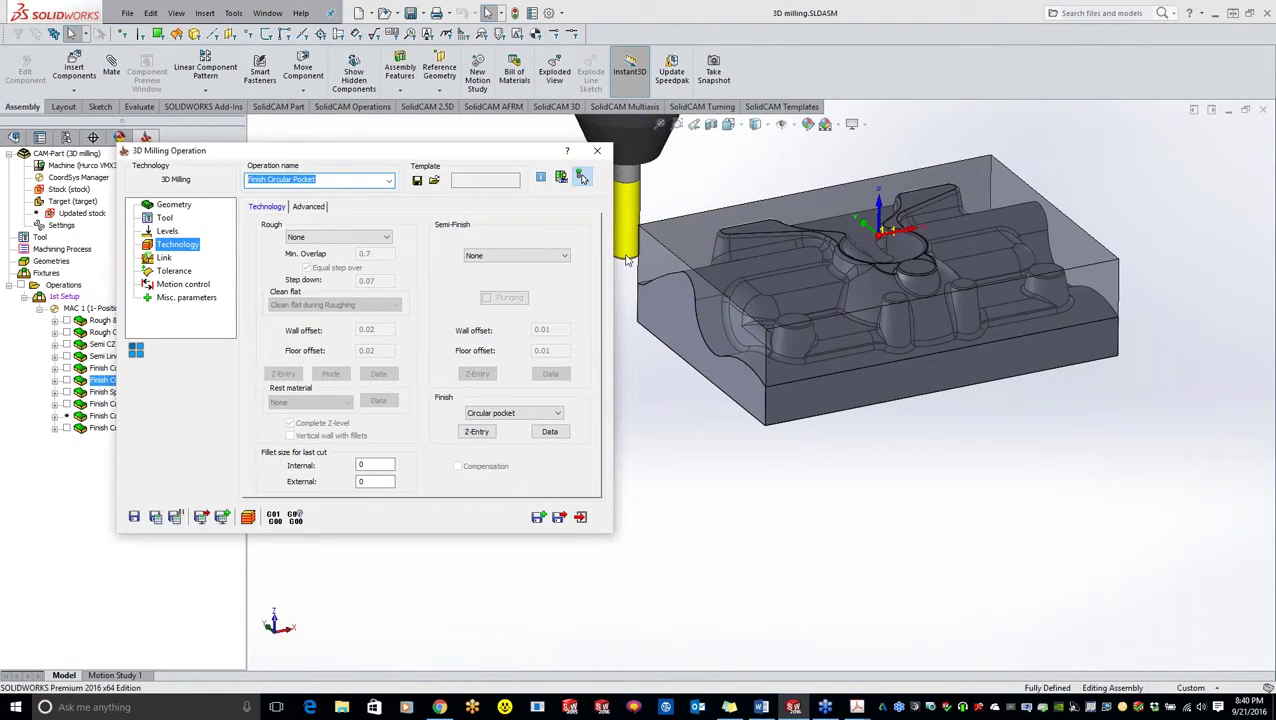
pyautogui.click(67, 381)
pyautogui.moveTo(945, 262); pyautogui.dragTo(1030, 258, button='middle')
pyautogui.scroll(-4, 992, 266)
pyautogui.moveTo(825, 352); pyautogui.dragTo(832, 368, button='middle')
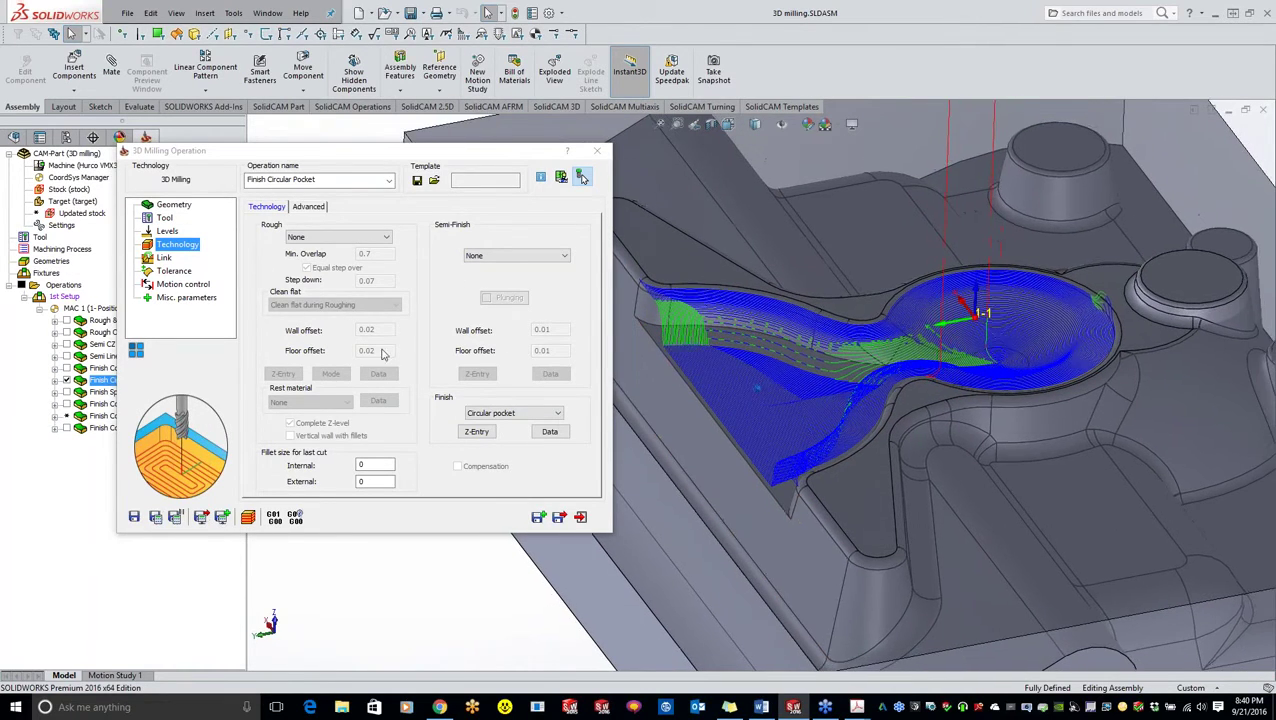
# Review the Finish Circular Pocket working area w_a2, showing its boundary chain and keeping the tool position on Center
pyautogui.click(176, 208)
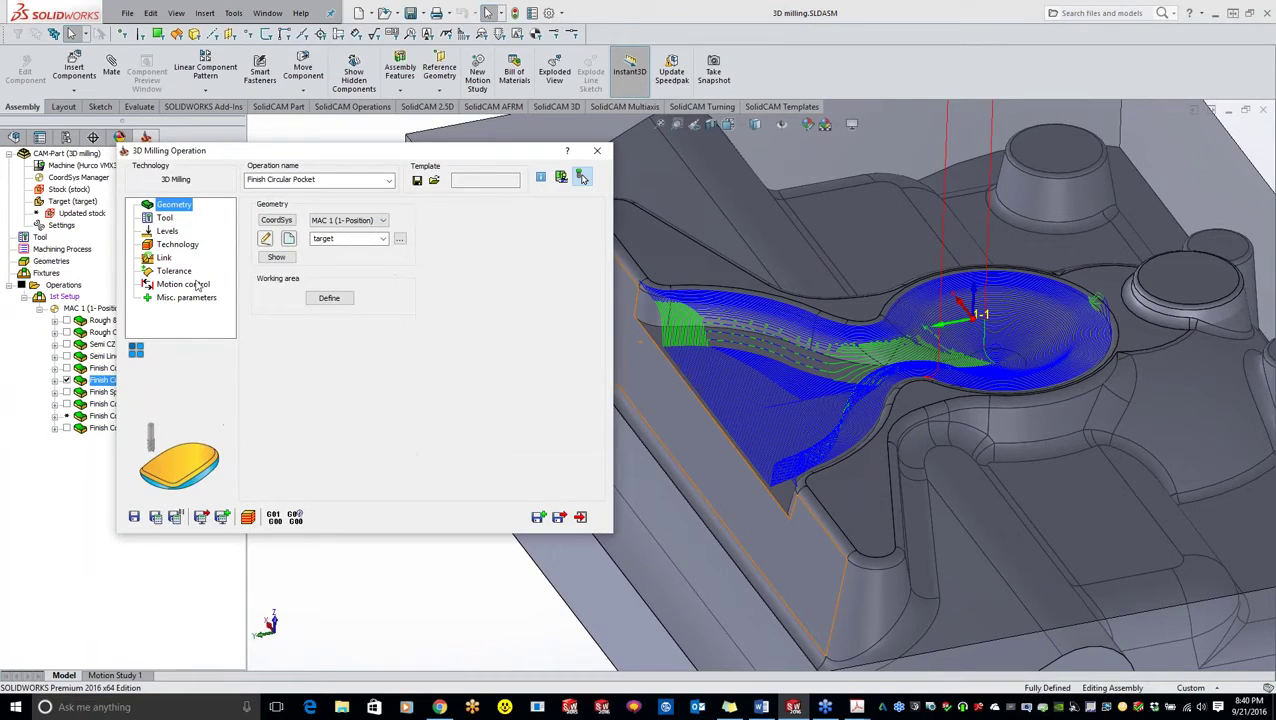
pyautogui.click(338, 300)
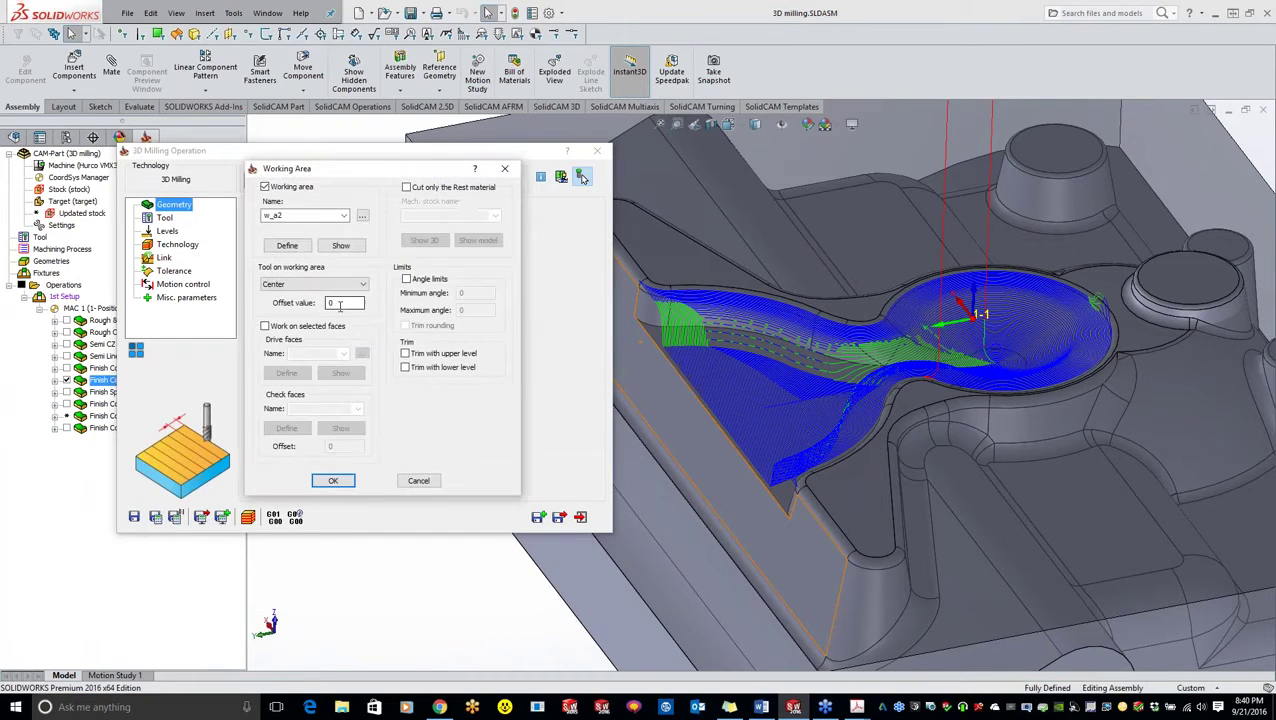
pyautogui.click(341, 246)
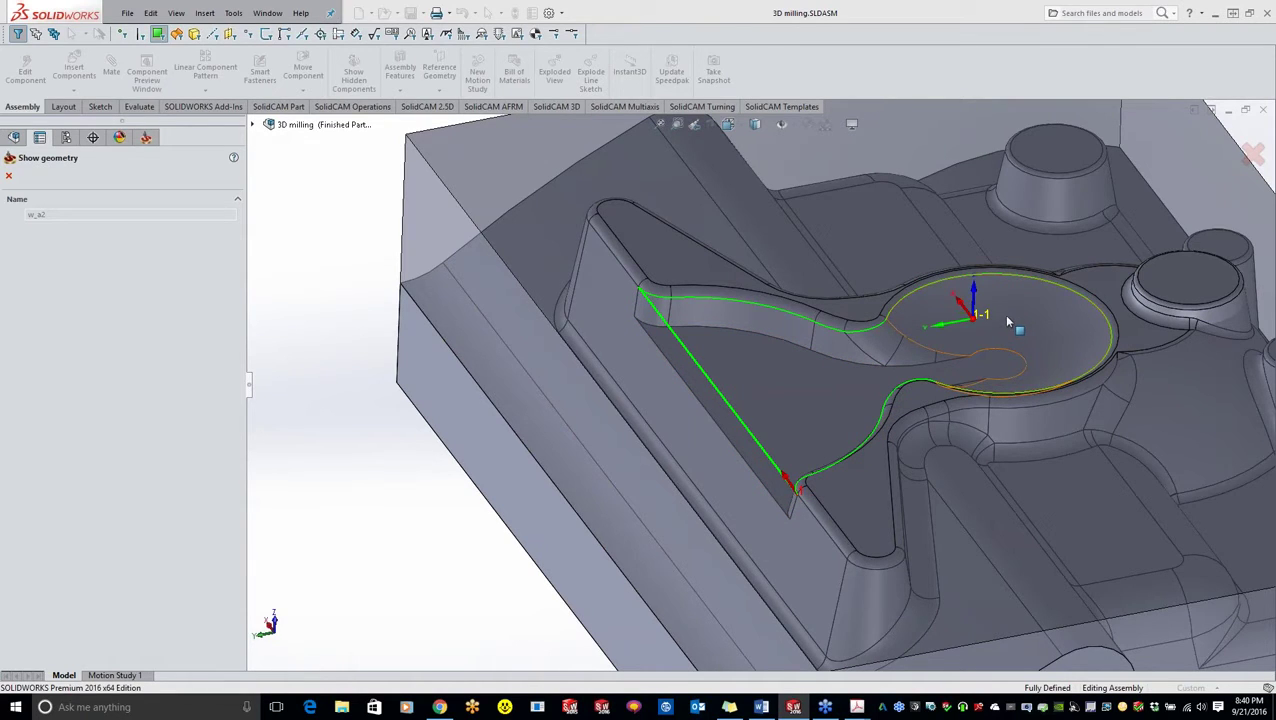
pyautogui.click(11, 178)
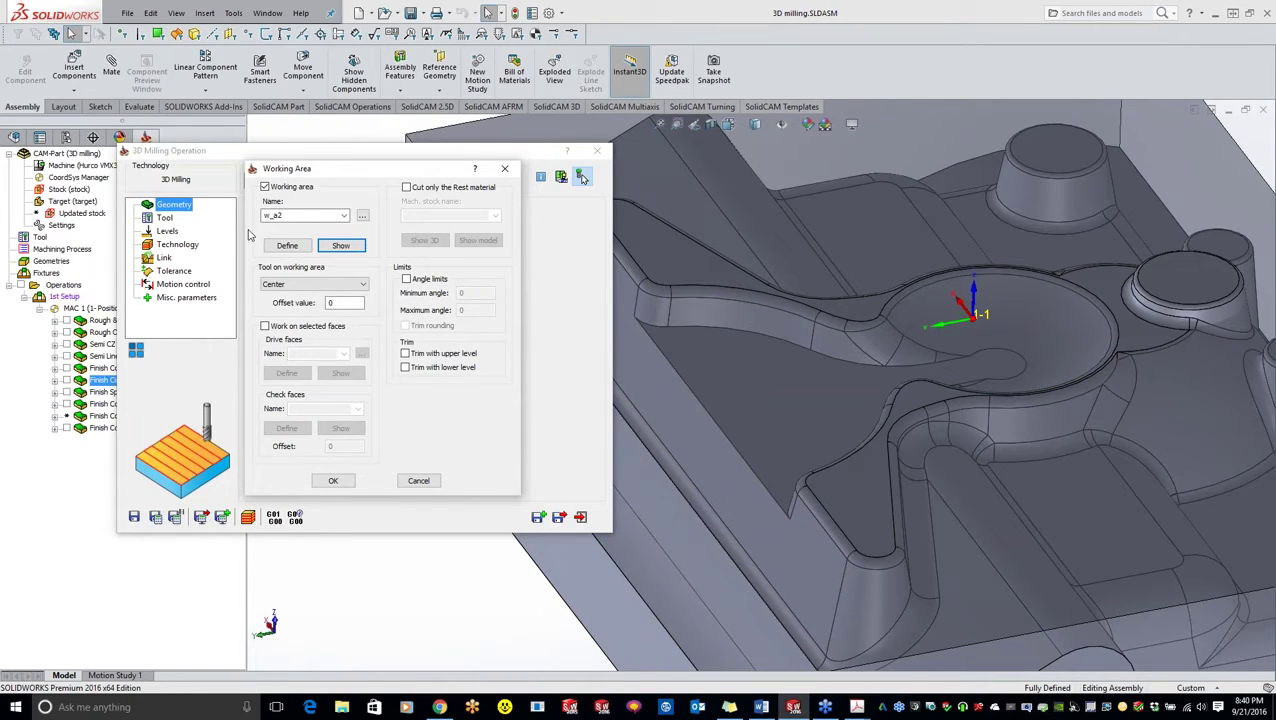
pyautogui.click(293, 285)
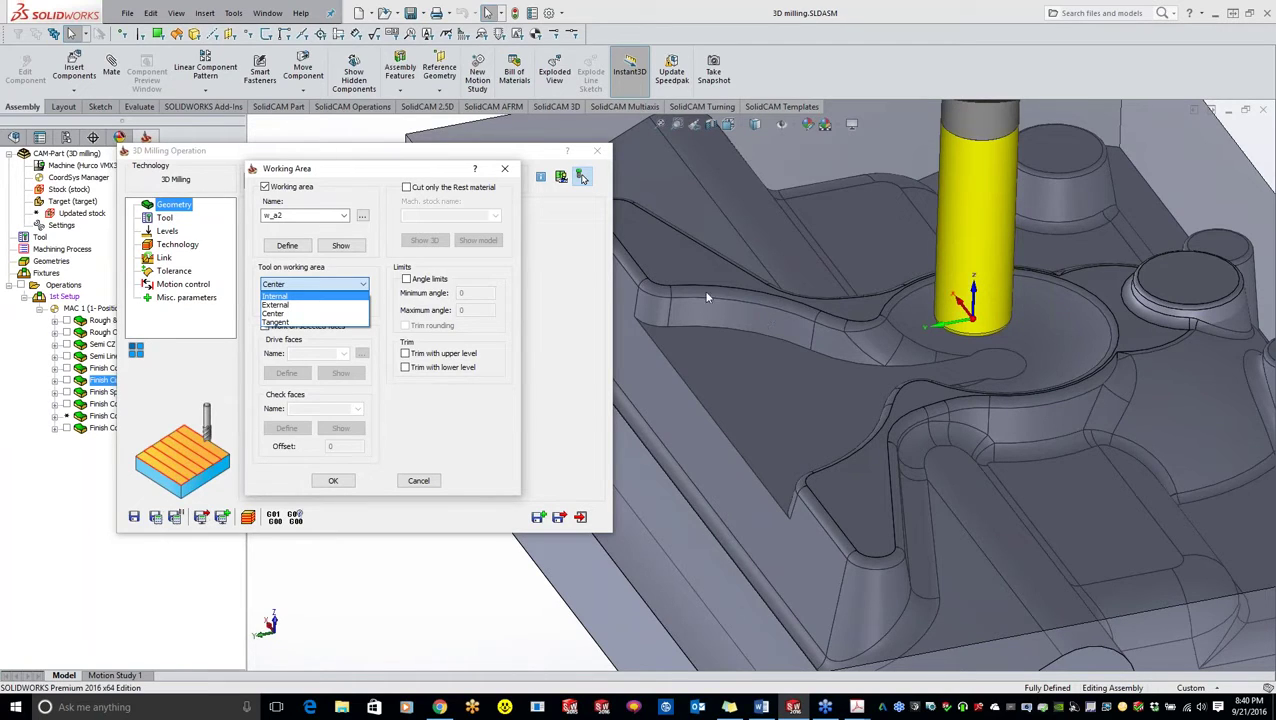
pyautogui.click(312, 288)
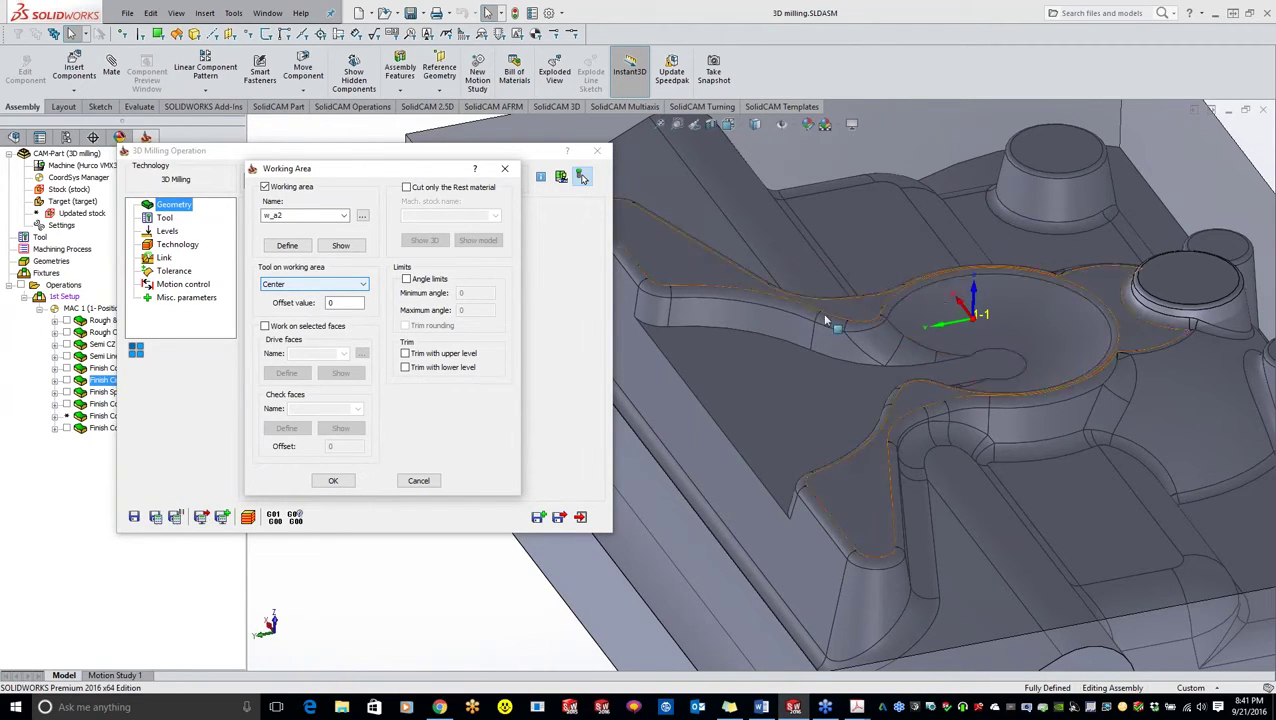
pyautogui.click(336, 481)
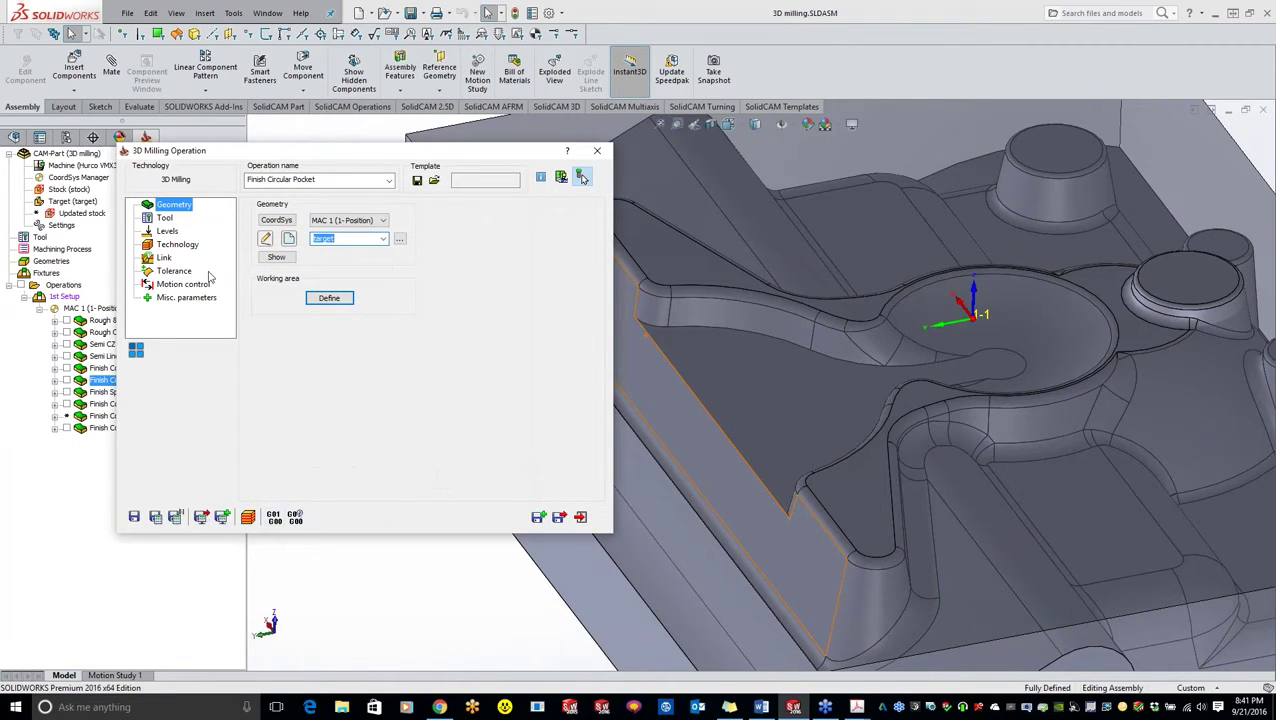
# Check the Finish Circular Pocket tool and milling levels, and select the channel's flat floor face on the model
pyautogui.click(166, 218)
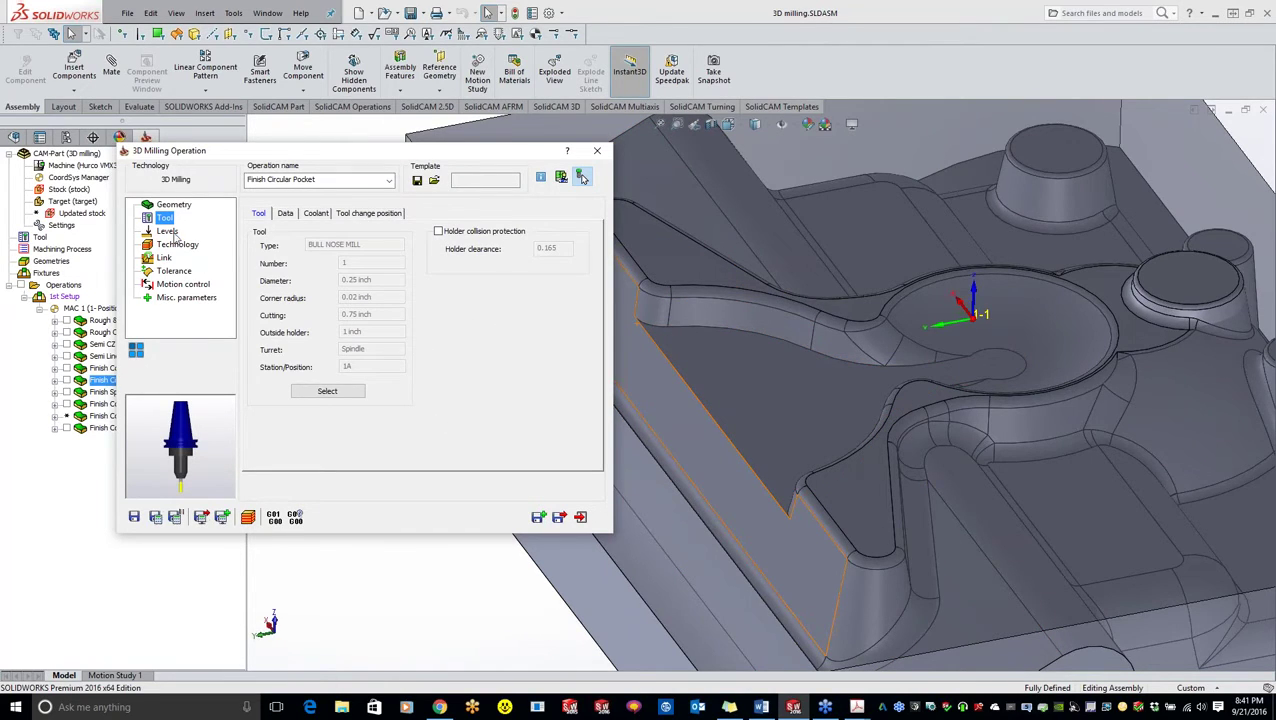
pyautogui.click(170, 233)
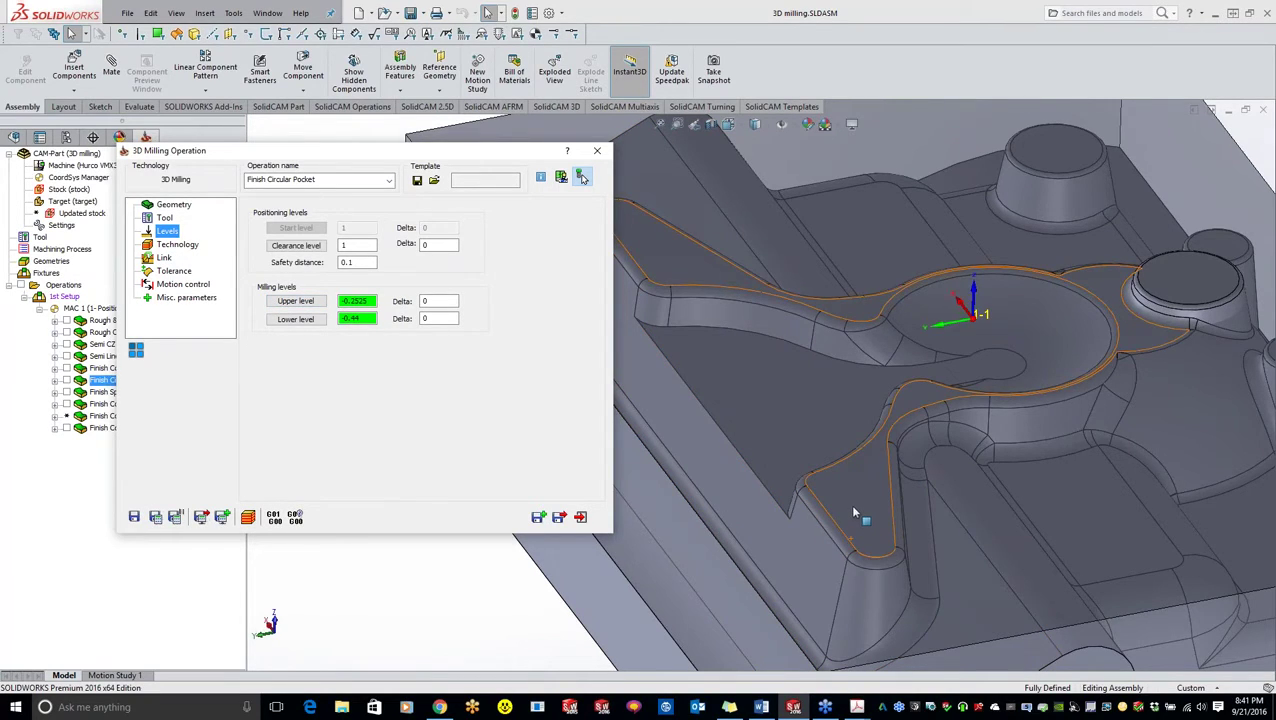
pyautogui.click(776, 432)
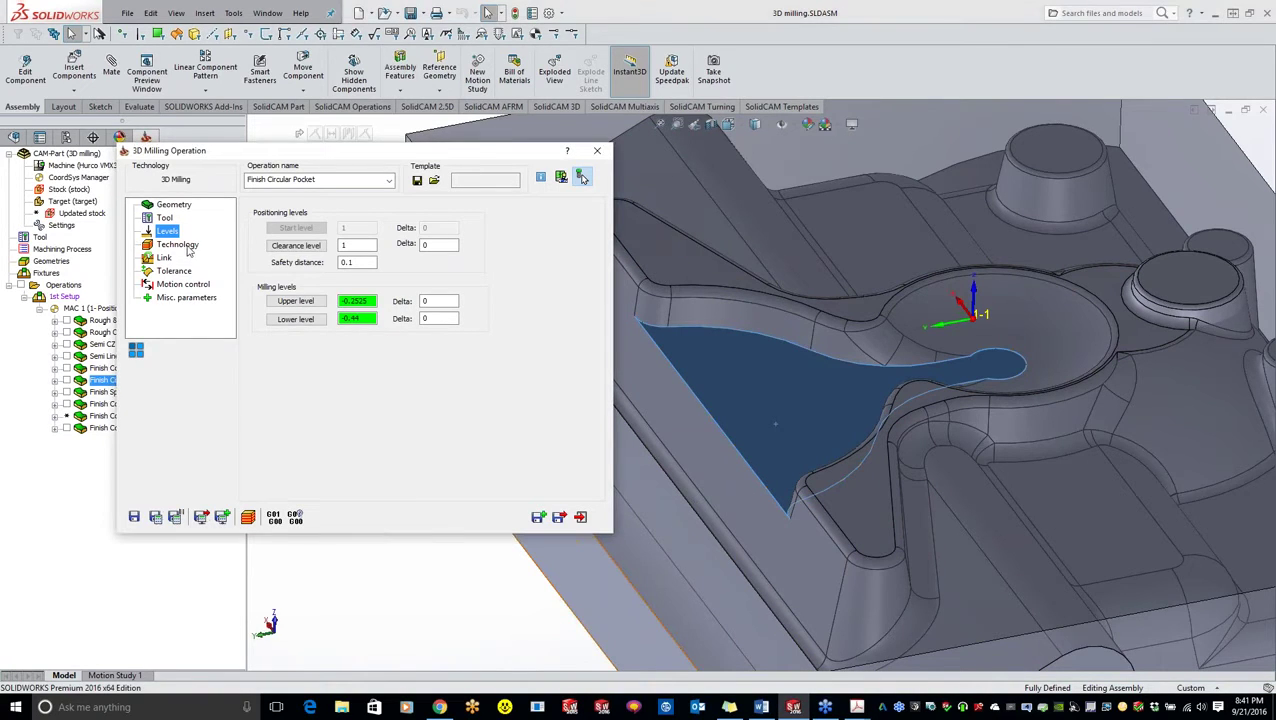
# Review the circular pocket finish's Z-entry strategy and its data for cutting direction, connection type, start side and step over
pyautogui.click(186, 248)
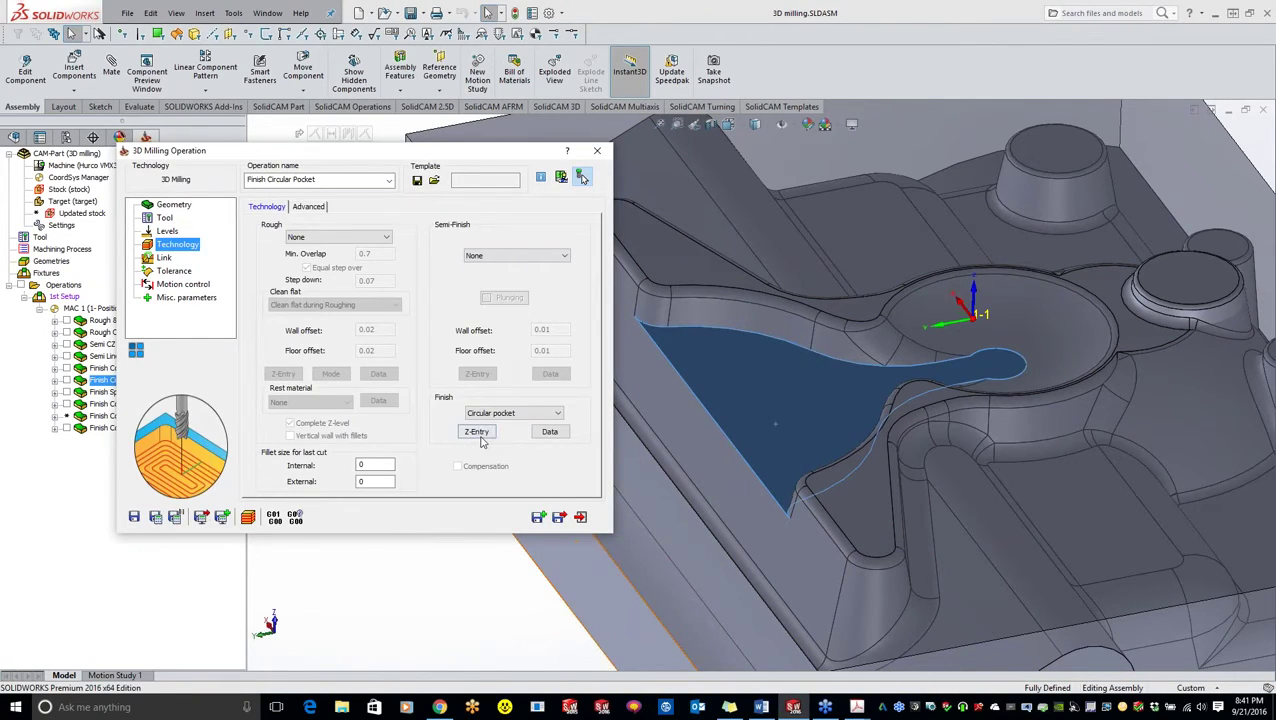
pyautogui.click(477, 432)
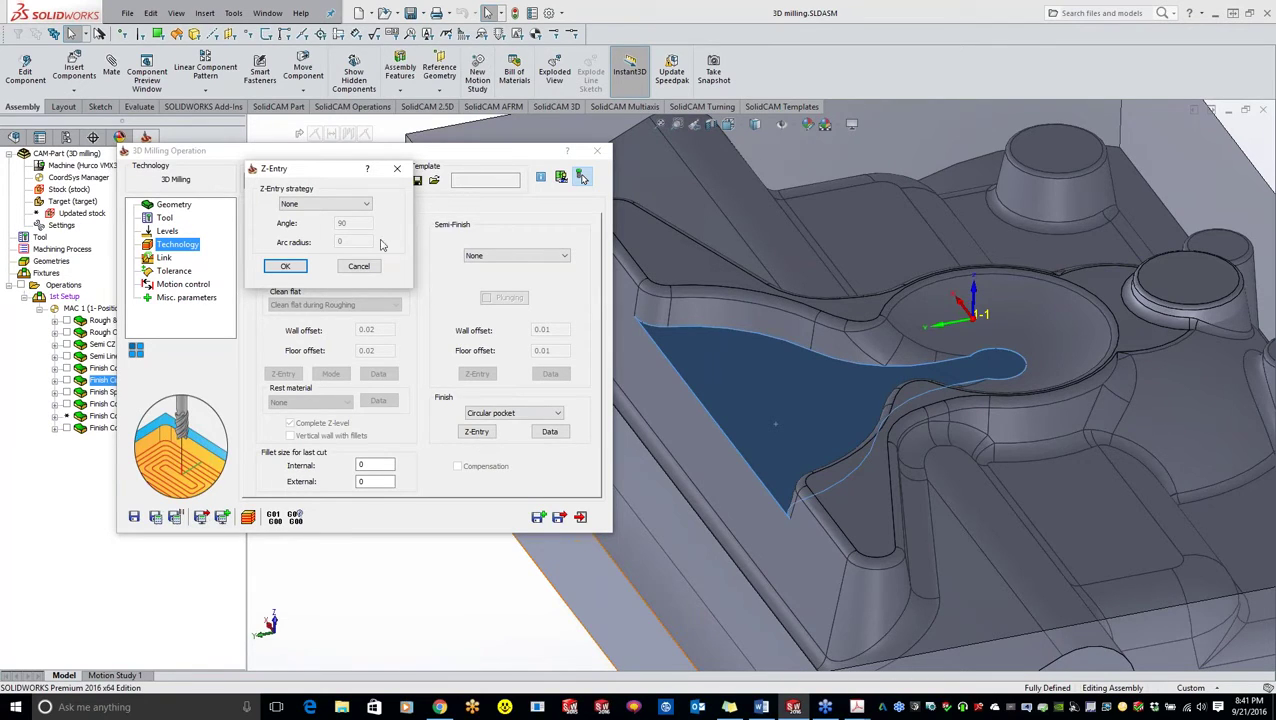
pyautogui.click(285, 266)
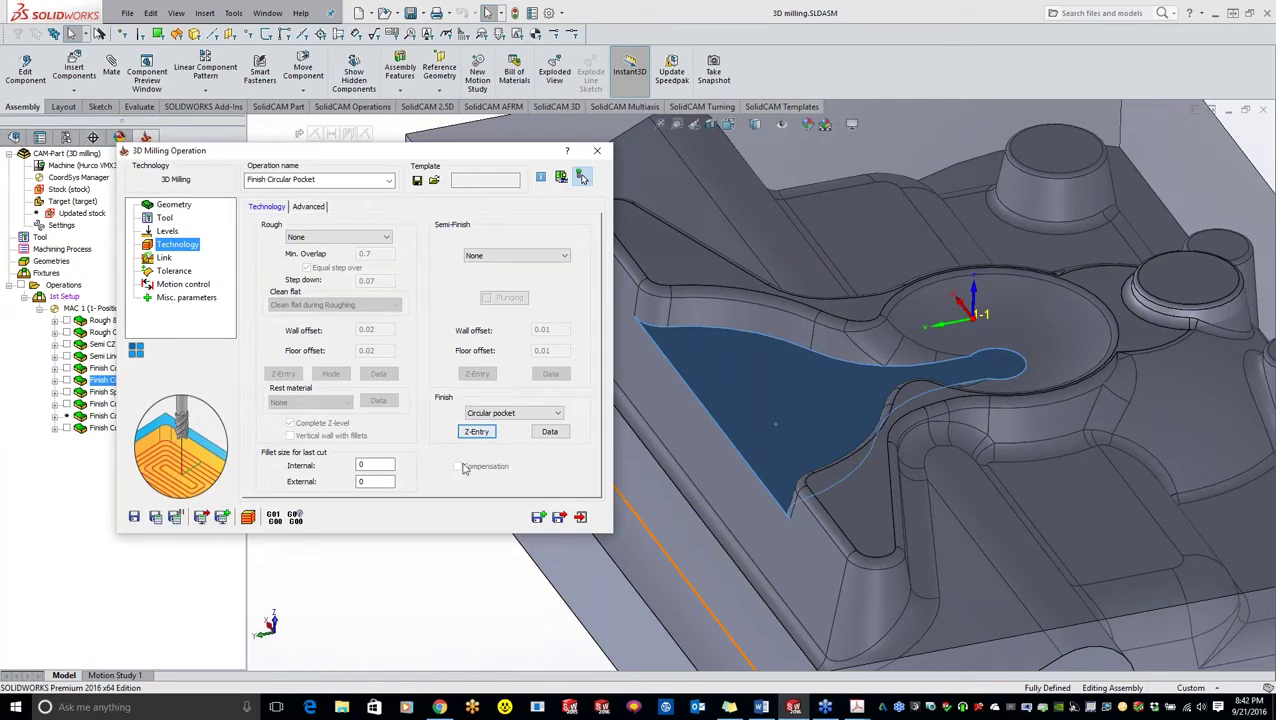
pyautogui.click(549, 432)
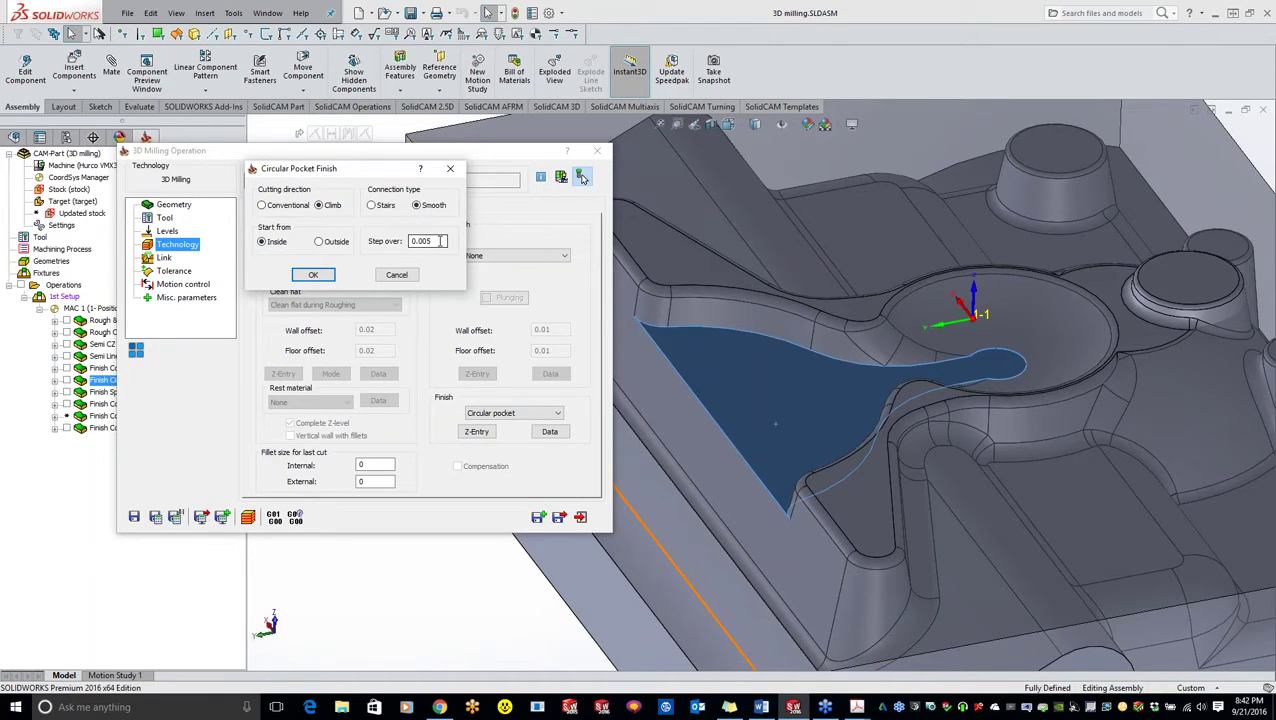
pyautogui.click(312, 275)
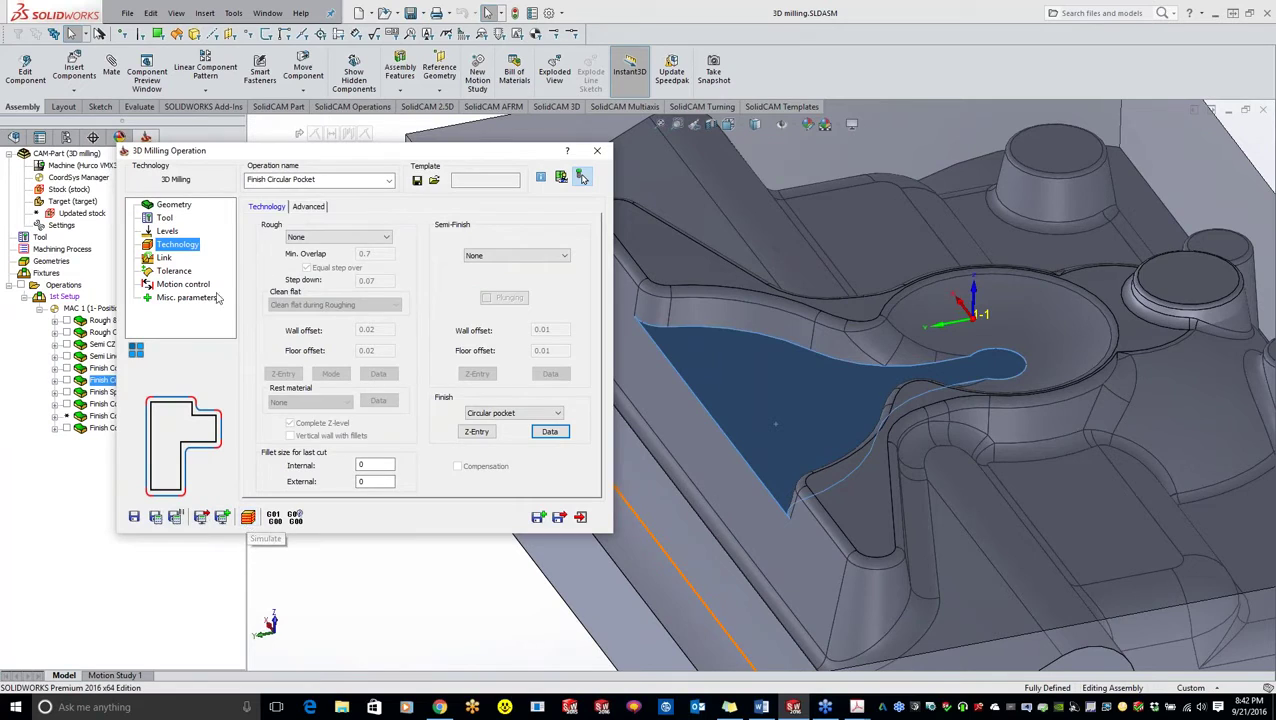
# Check the Finish Circular Pocket link and toolpath tolerance settings, then return to its technology settings
pyautogui.click(164, 258)
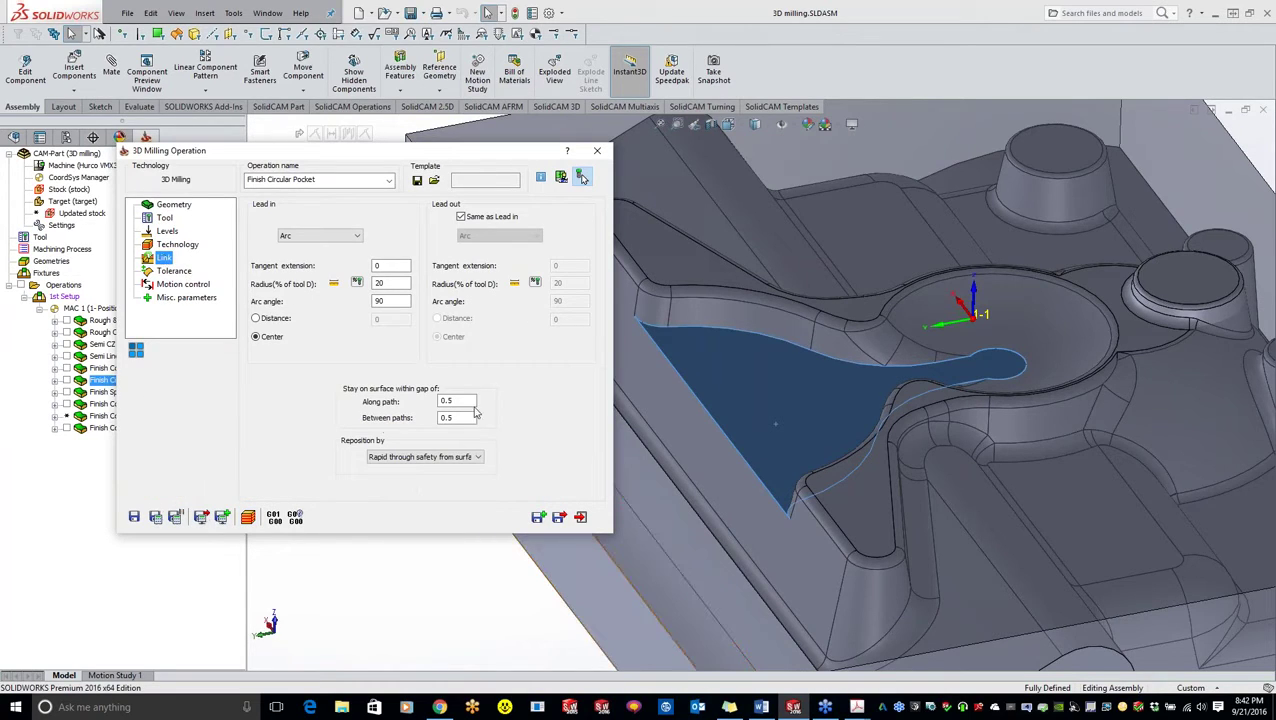
pyautogui.click(176, 272)
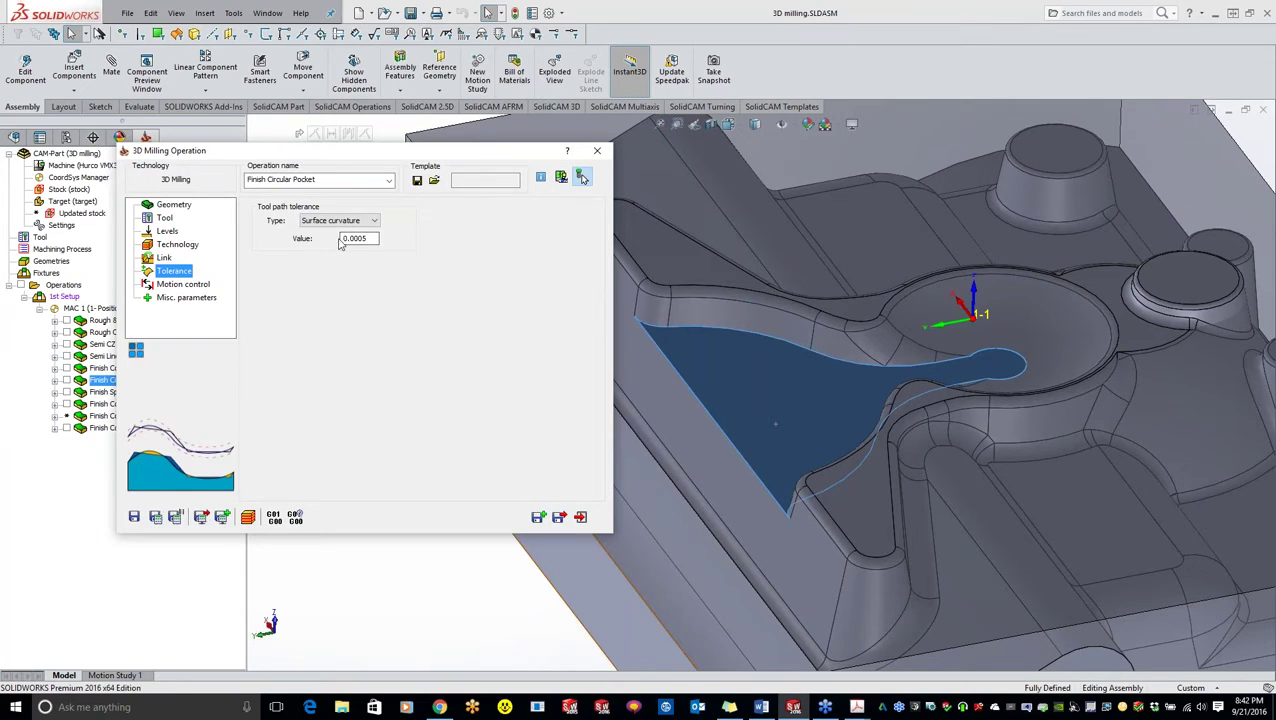
pyautogui.click(185, 246)
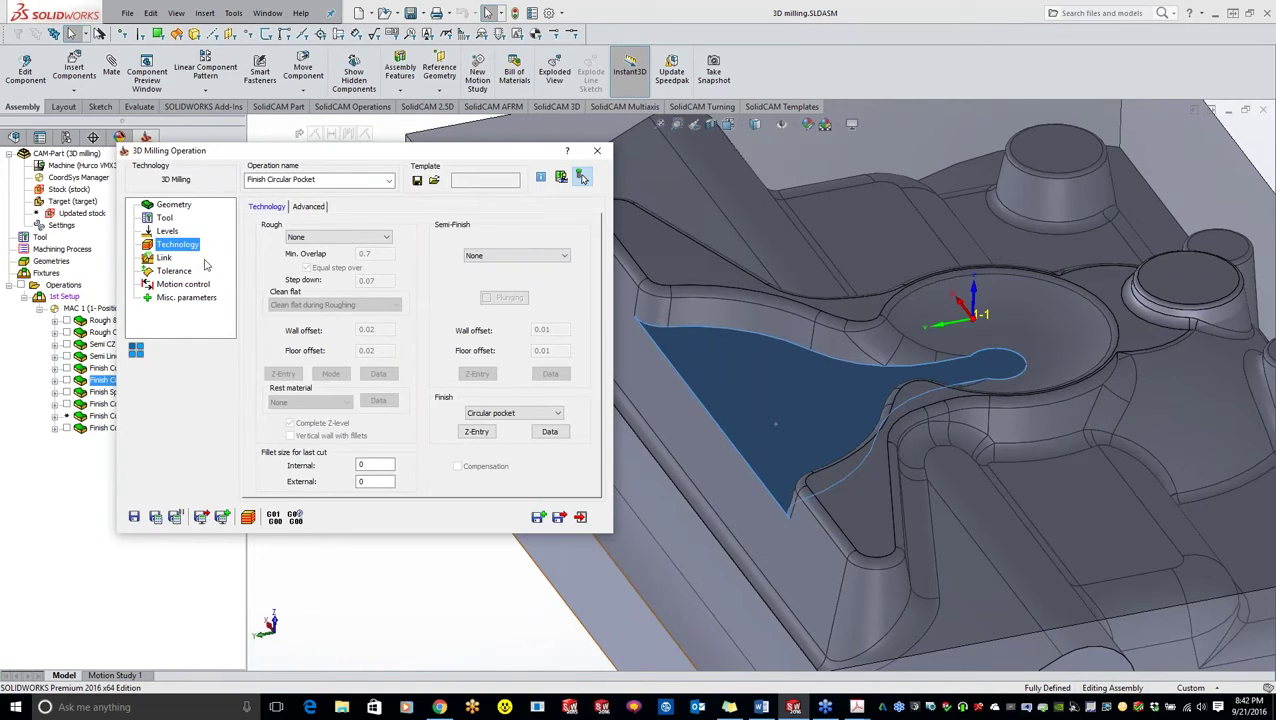
# Check the Finish Circular Pocket lead-in and stay-on-surface gap settings along and between paths, returning to the technology settings
pyautogui.click(164, 258)
pyautogui.click(460, 401)
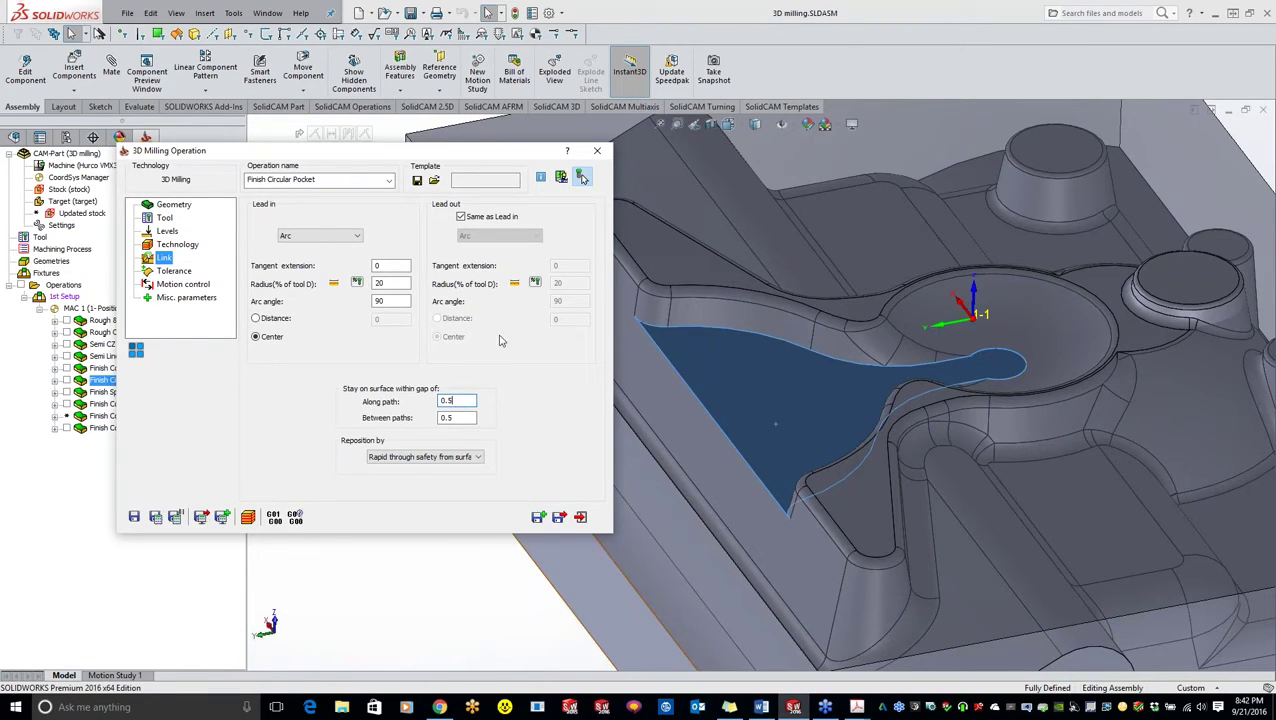
pyautogui.click(187, 247)
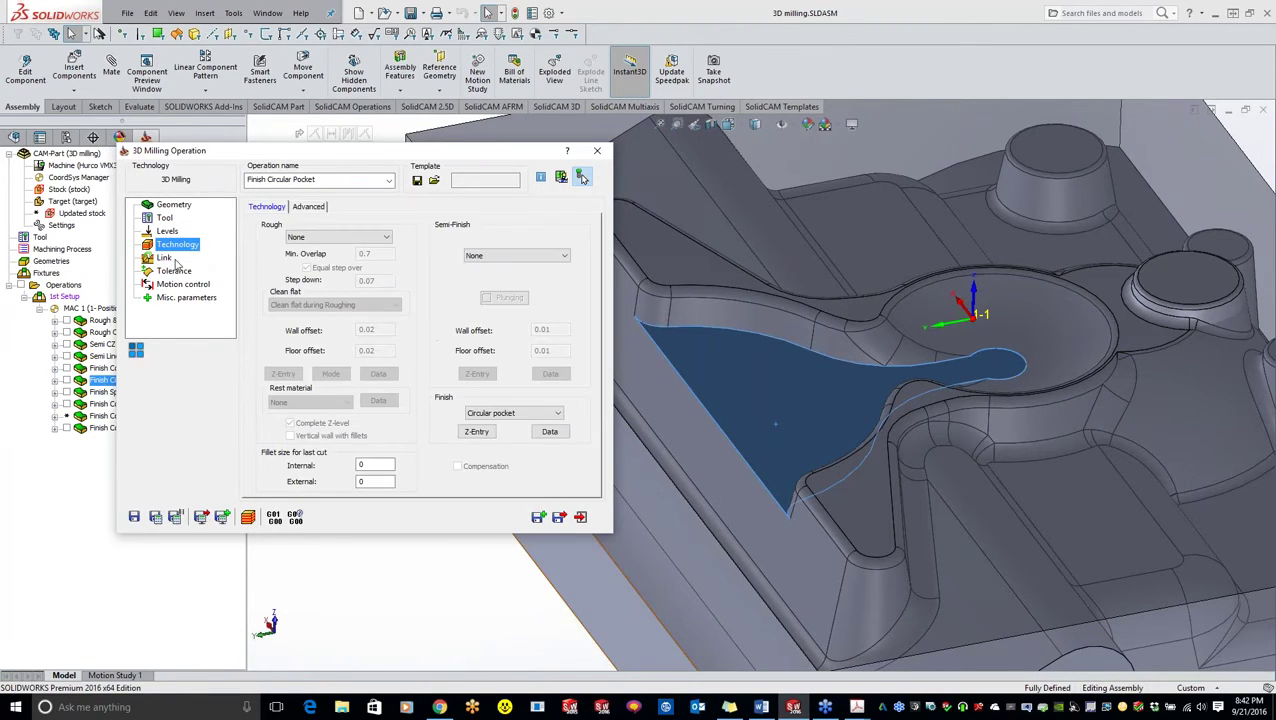
pyautogui.click(170, 259)
pyautogui.click(180, 247)
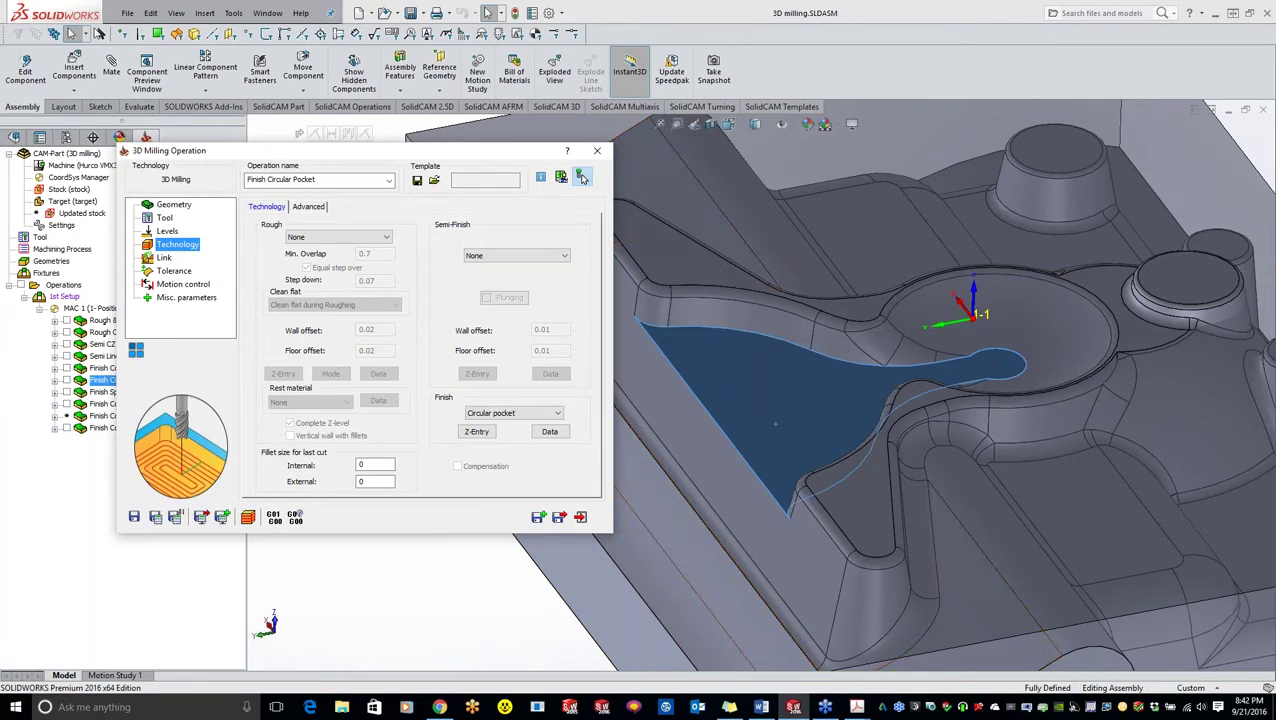
# Close the Finish Circular Pocket settings and calculate the operation from the operations tree
pyautogui.click(248, 516)
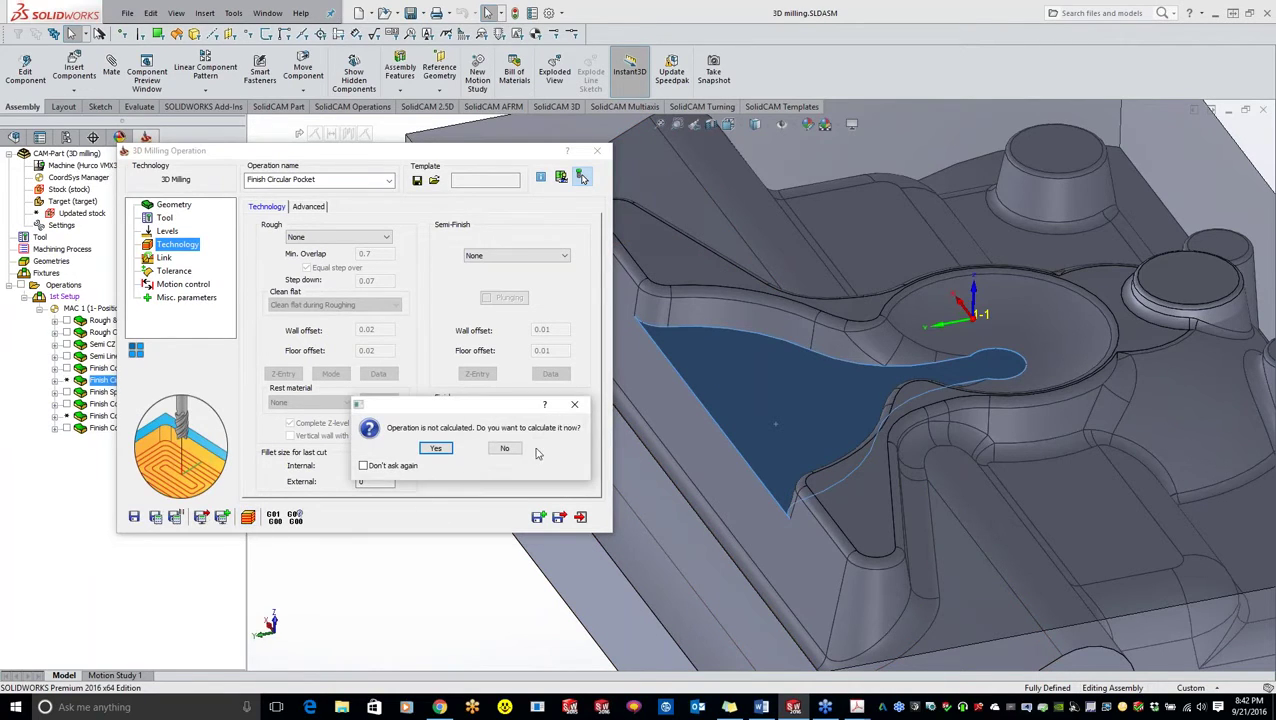
pyautogui.click(505, 448)
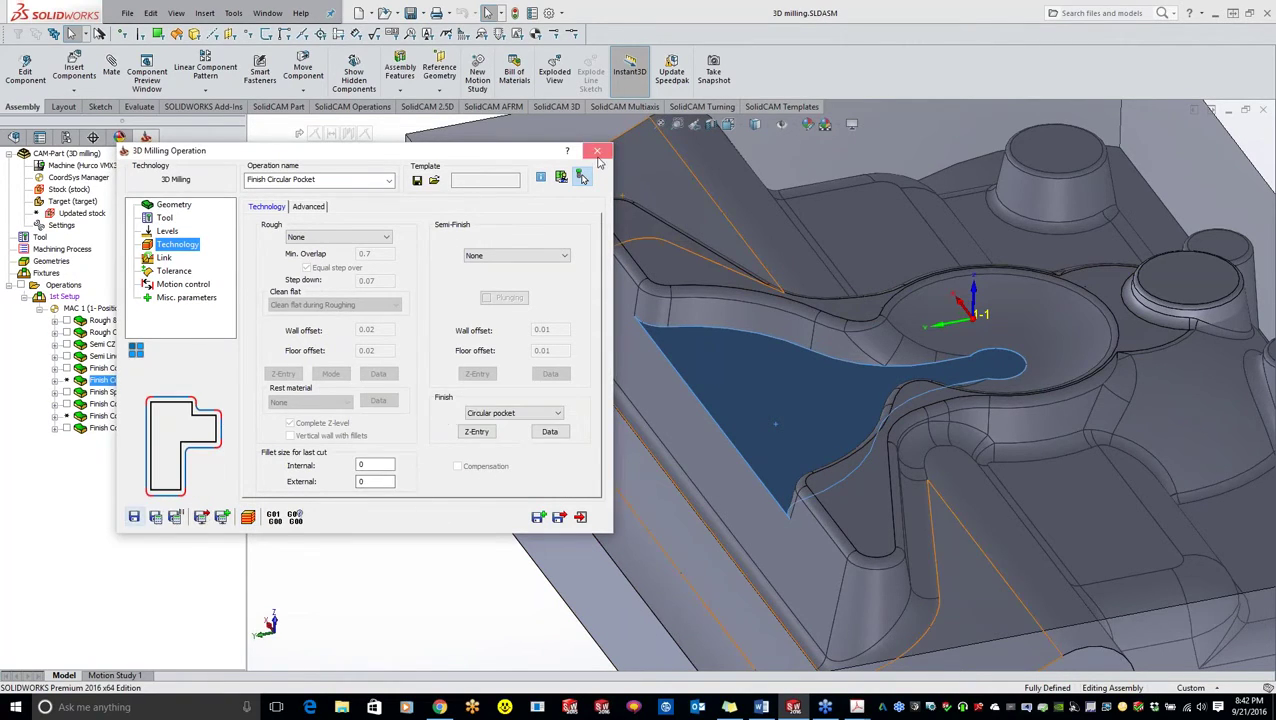
pyautogui.click(582, 177)
pyautogui.rightClick(119, 381)
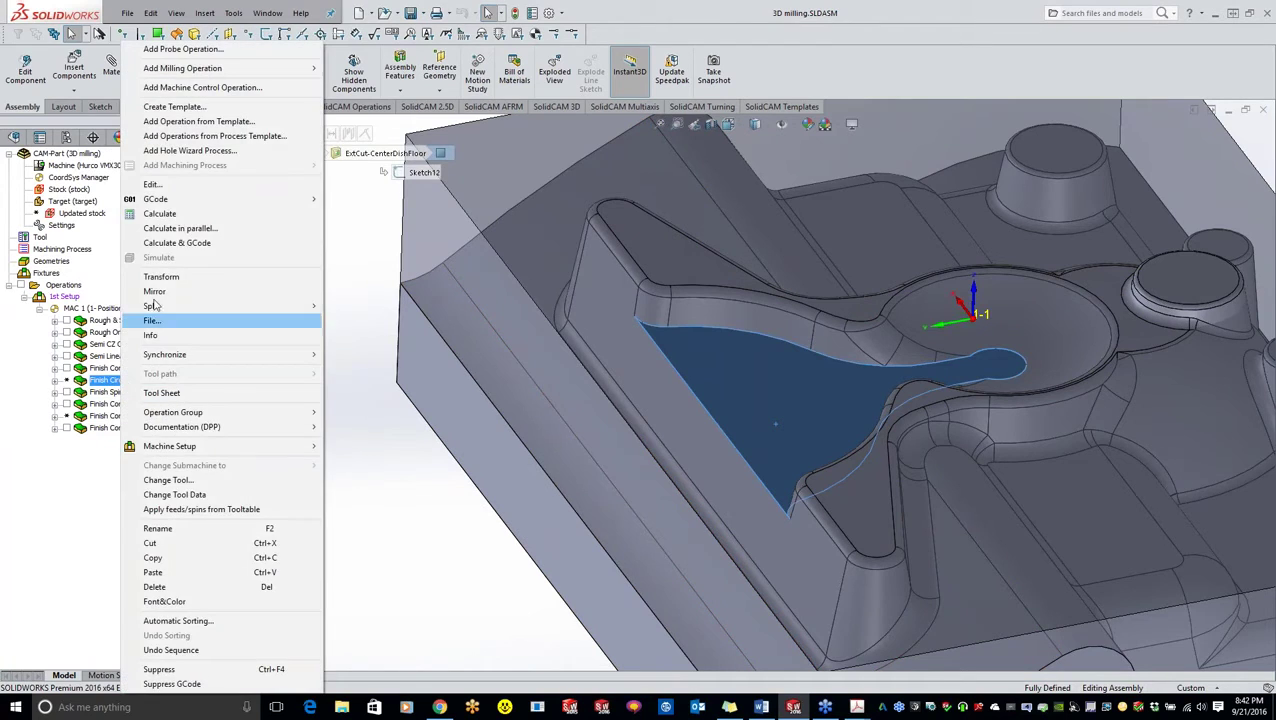
pyautogui.click(159, 213)
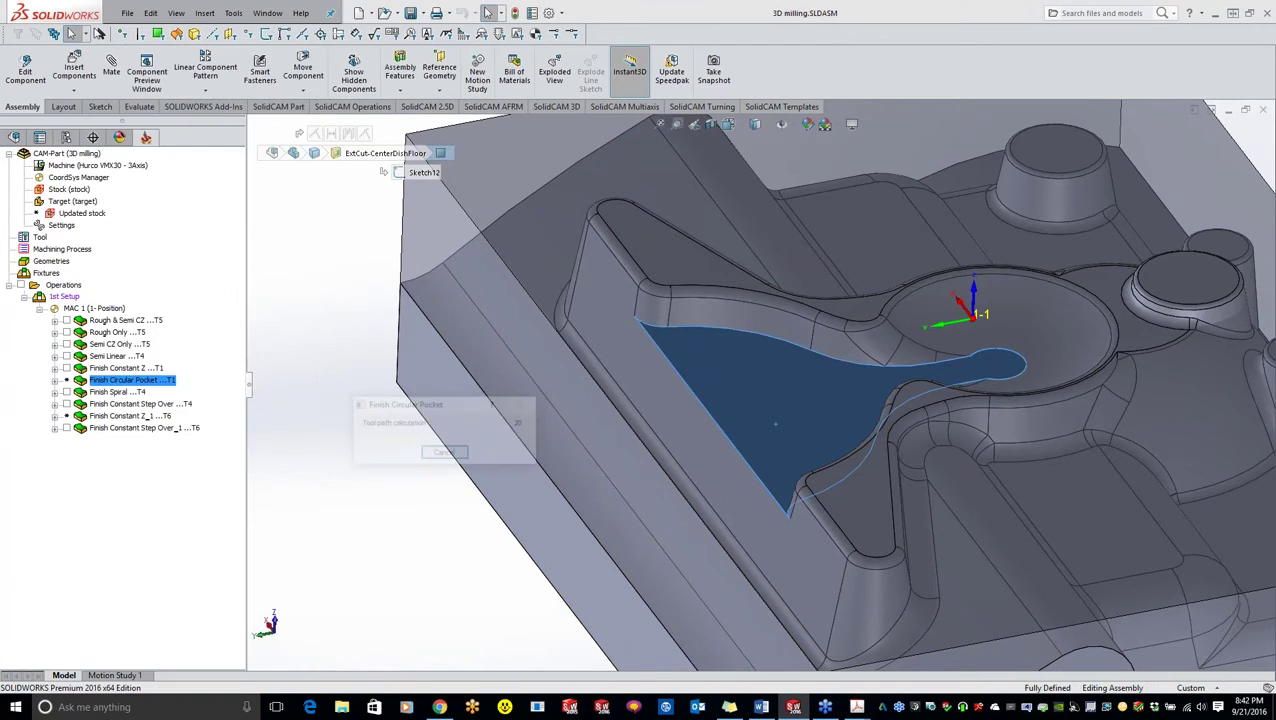
# Open the Finish Circular Pocket simulation in SolidVerify and view the remaining stock around the circular pocket from the front
pyautogui.rightClick(150, 382)
pyautogui.click(199, 259)
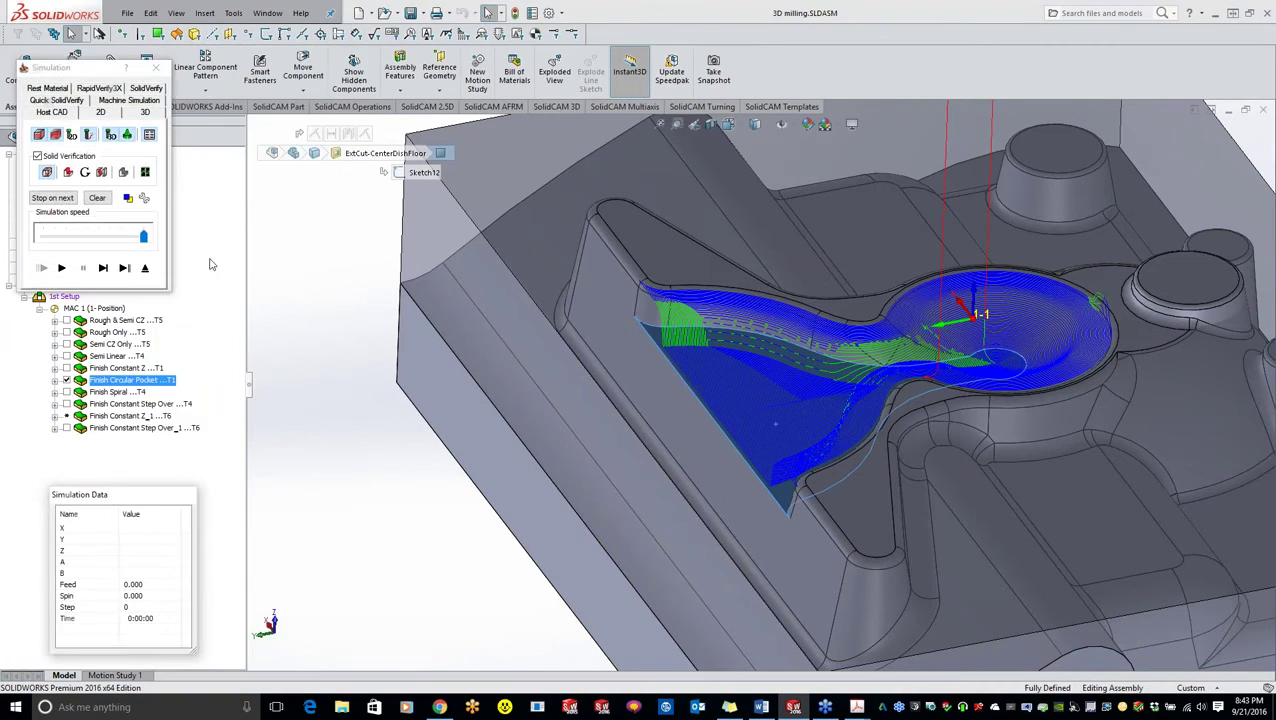
pyautogui.click(150, 88)
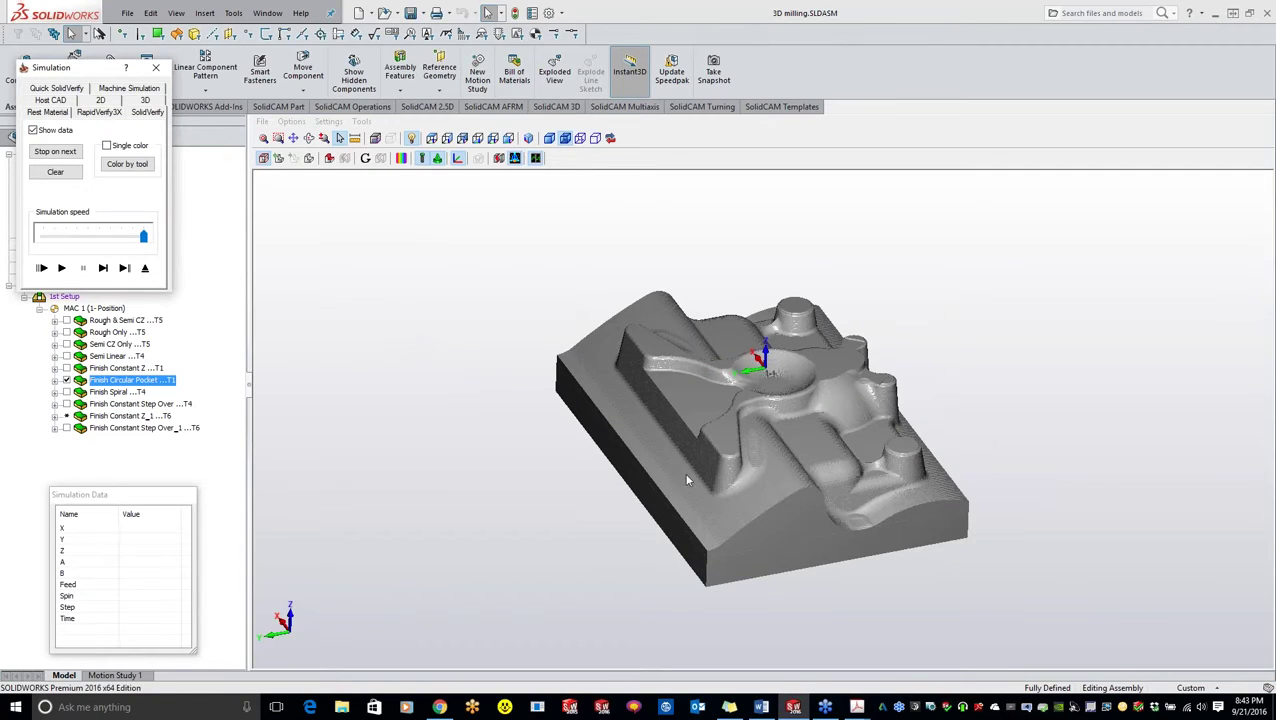
pyautogui.moveTo(825, 504); pyautogui.dragTo(729, 470, button='middle')
pyautogui.scroll(3, 866, 360)
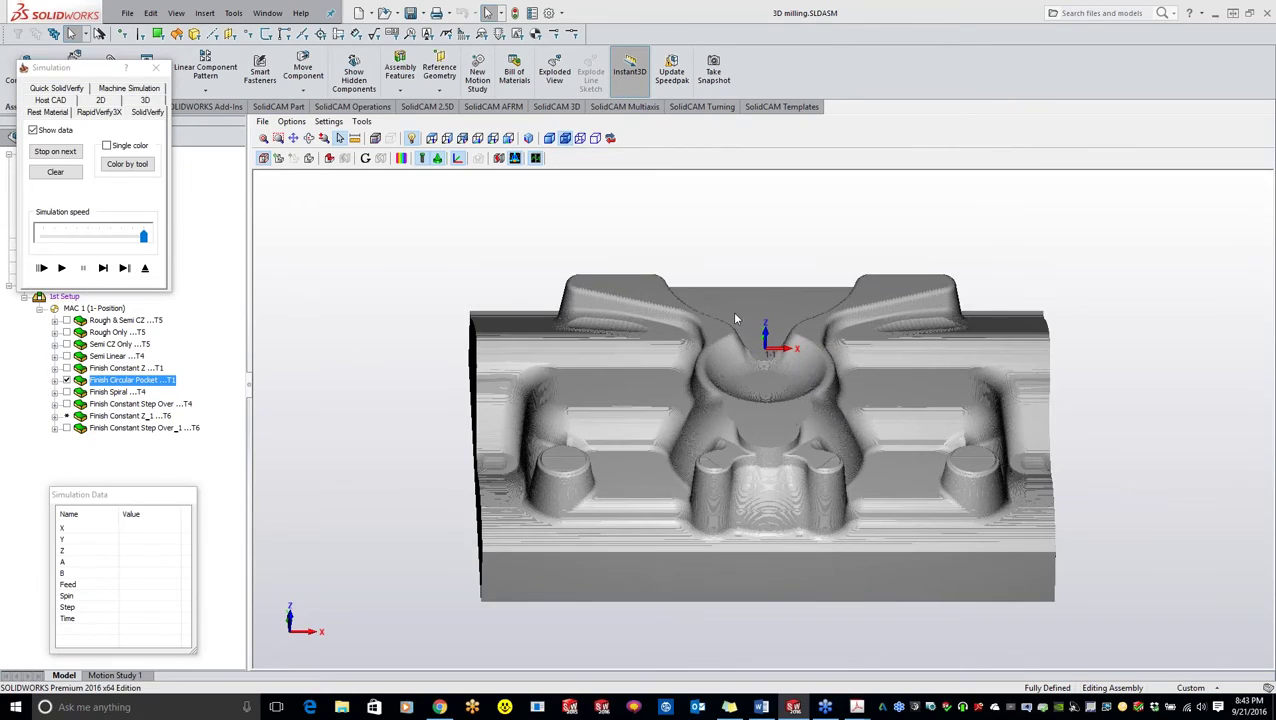
# Set the SolidVerify animation redraw interval to a fixed step of 1 in the general settings
pyautogui.click(328, 121)
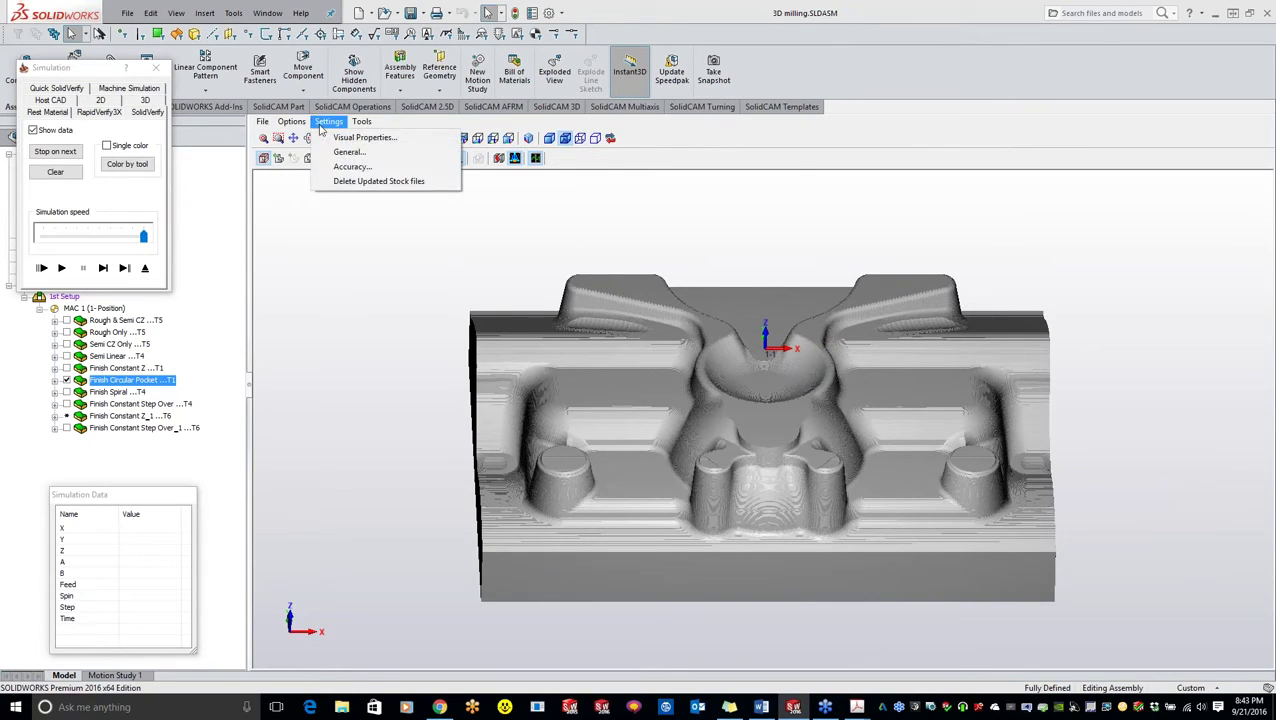
pyautogui.click(348, 152)
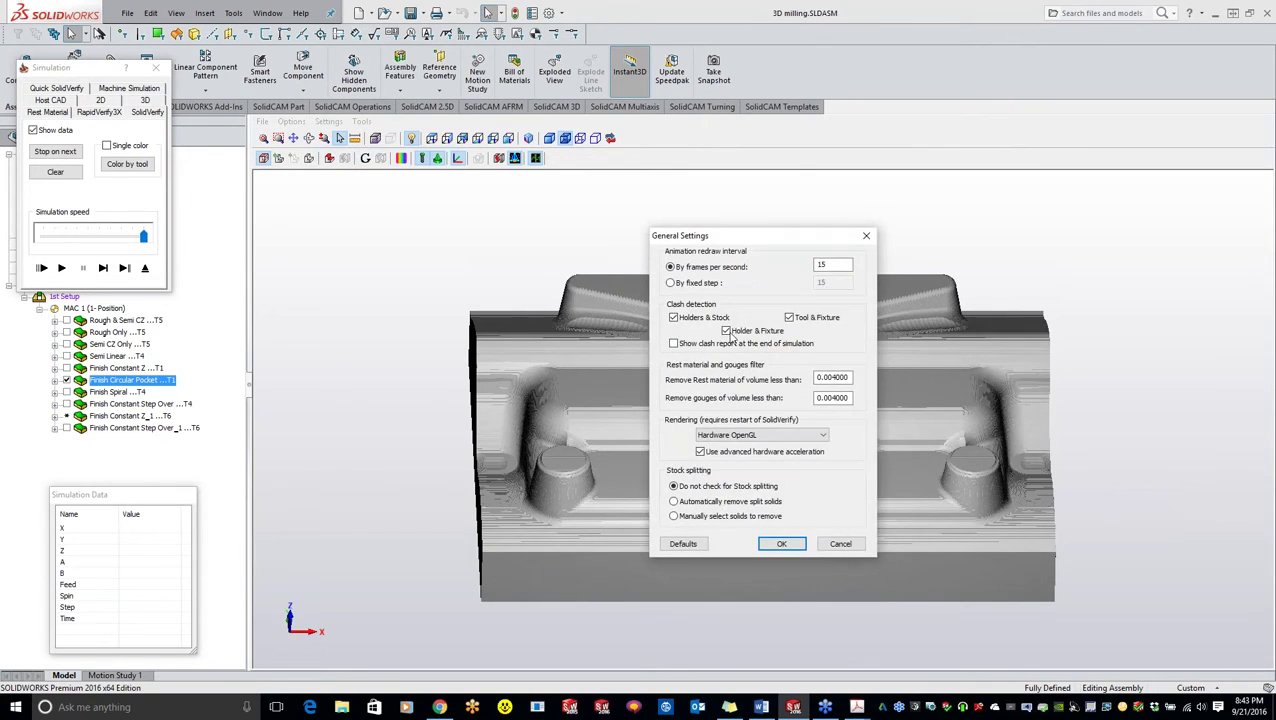
pyautogui.click(671, 283)
pyautogui.doubleClick(814, 282)
pyautogui.write('0')
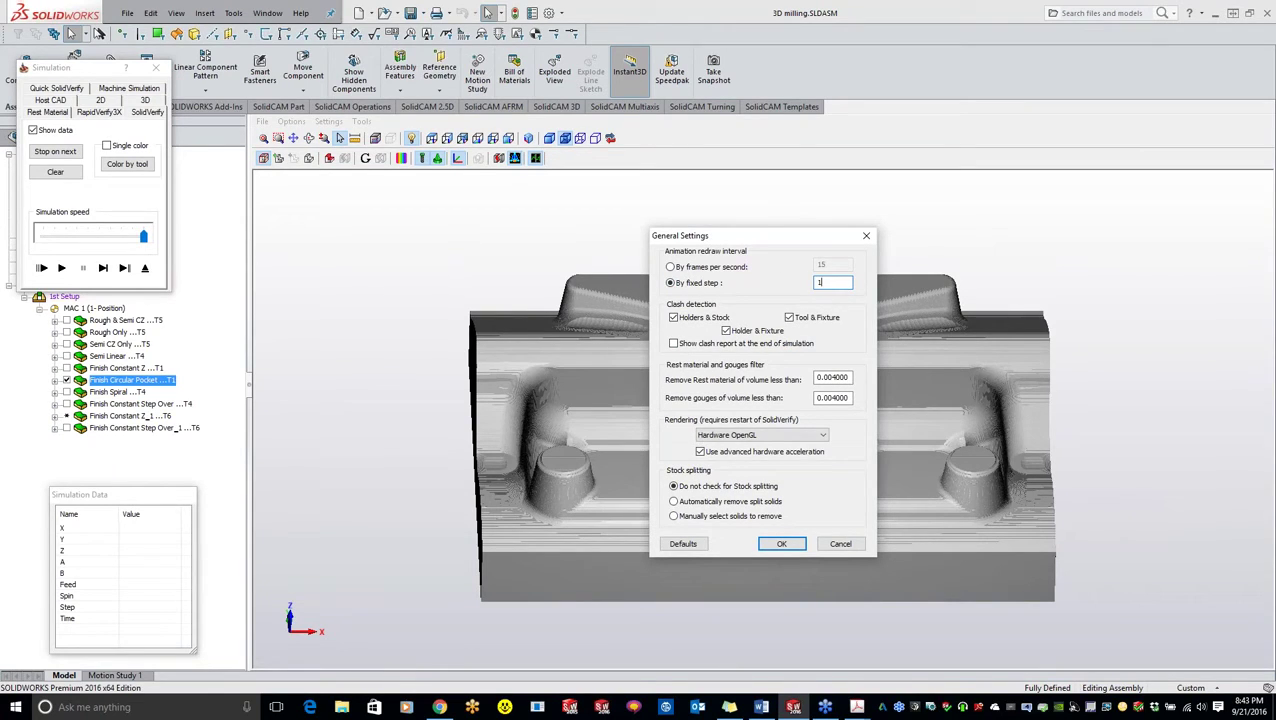
pyautogui.click(782, 543)
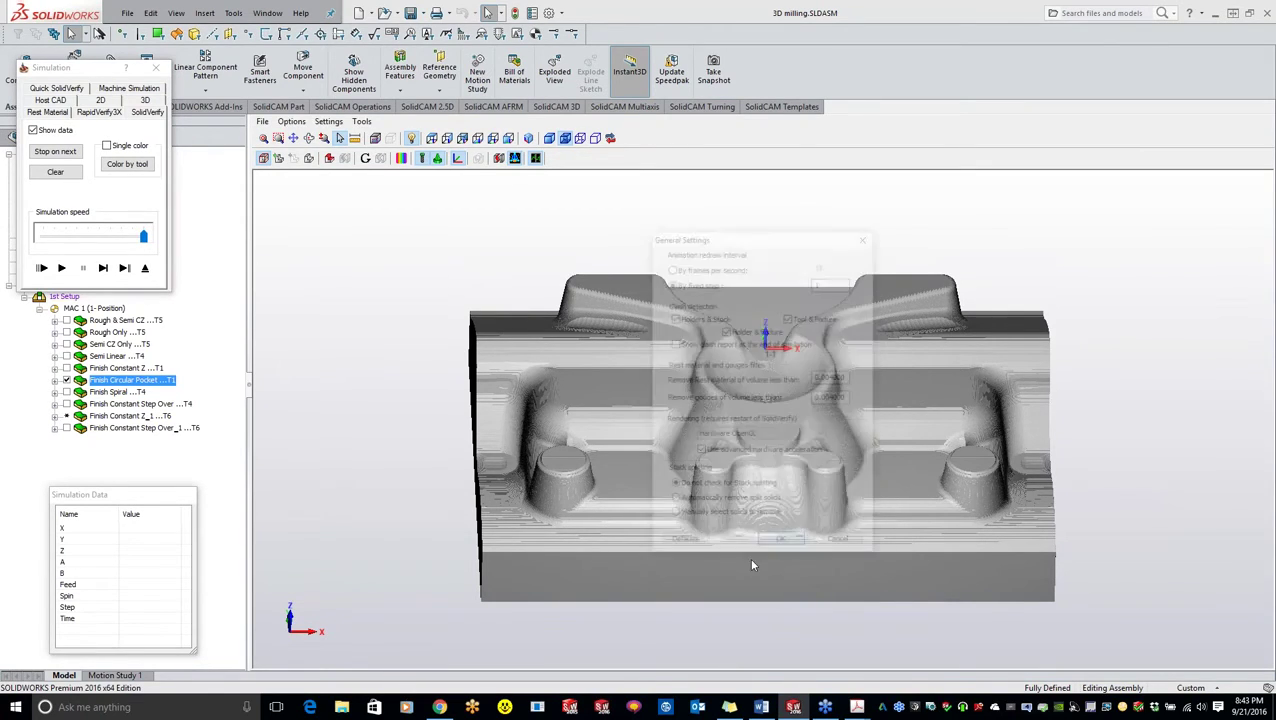
# Run the Finish Circular Pocket cutting simulation, close it and hide the operation's toolpath
pyautogui.click(61, 270)
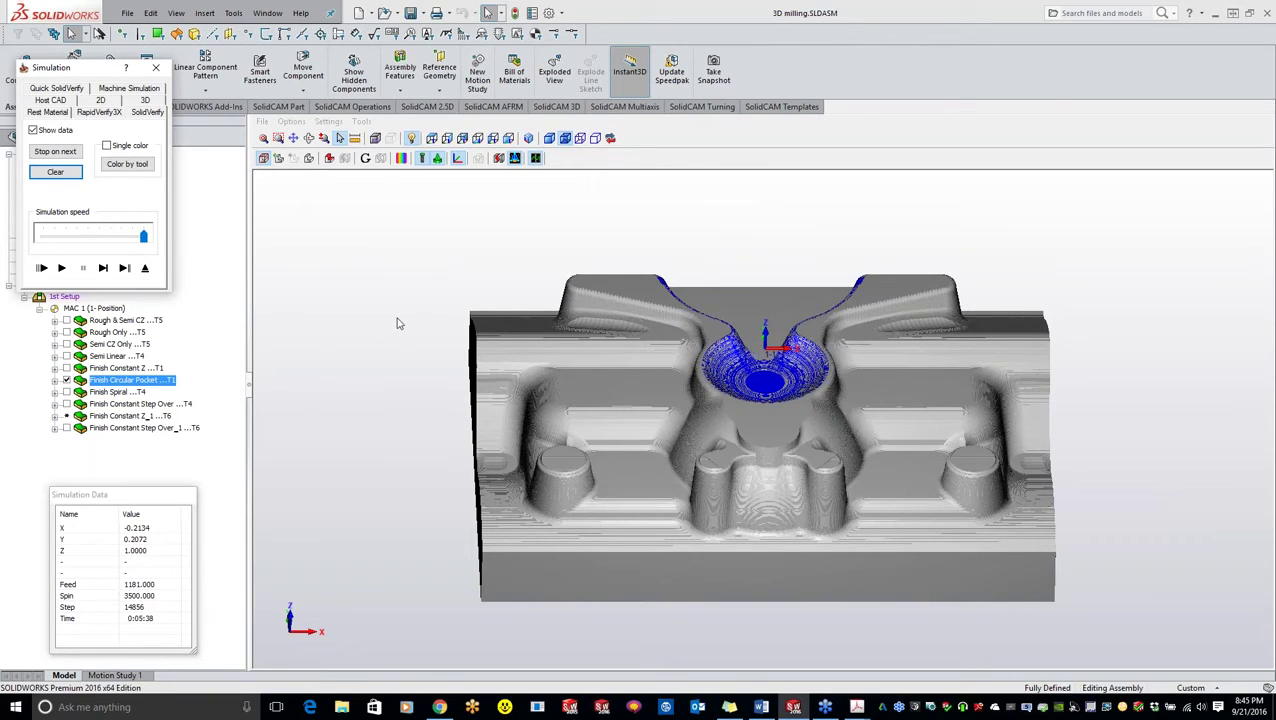
pyautogui.click(155, 67)
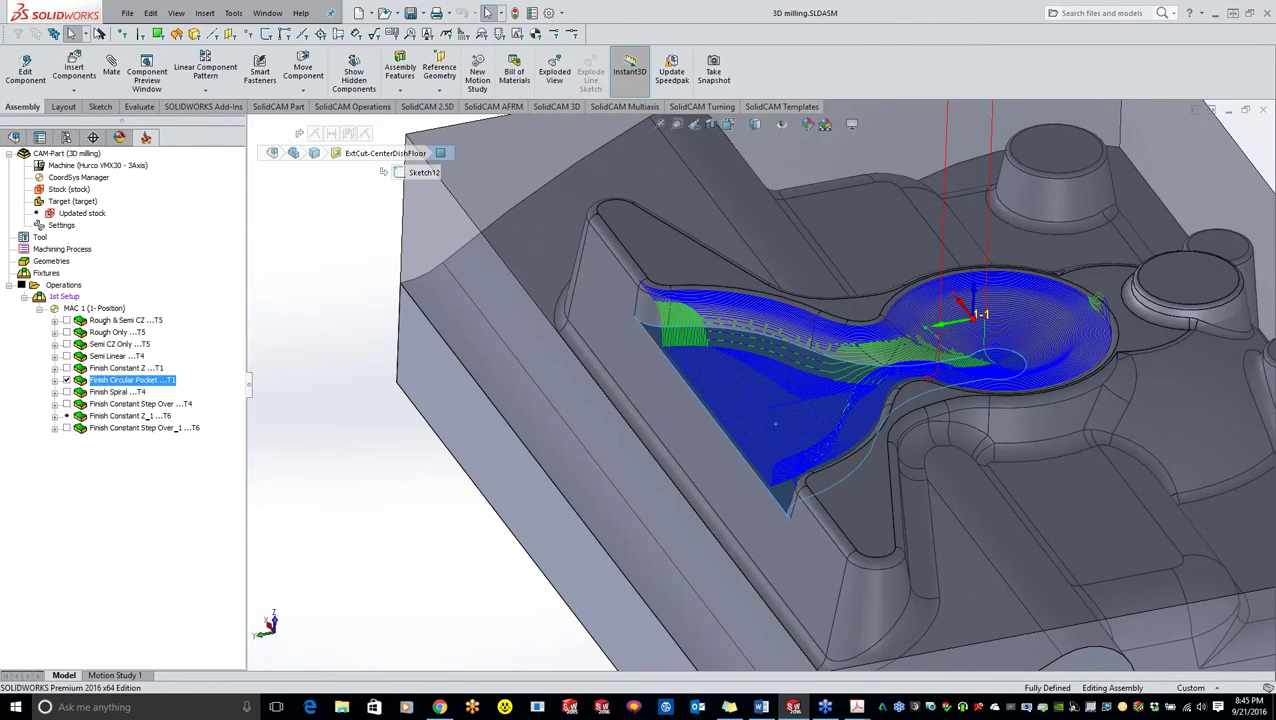
pyautogui.click(66, 381)
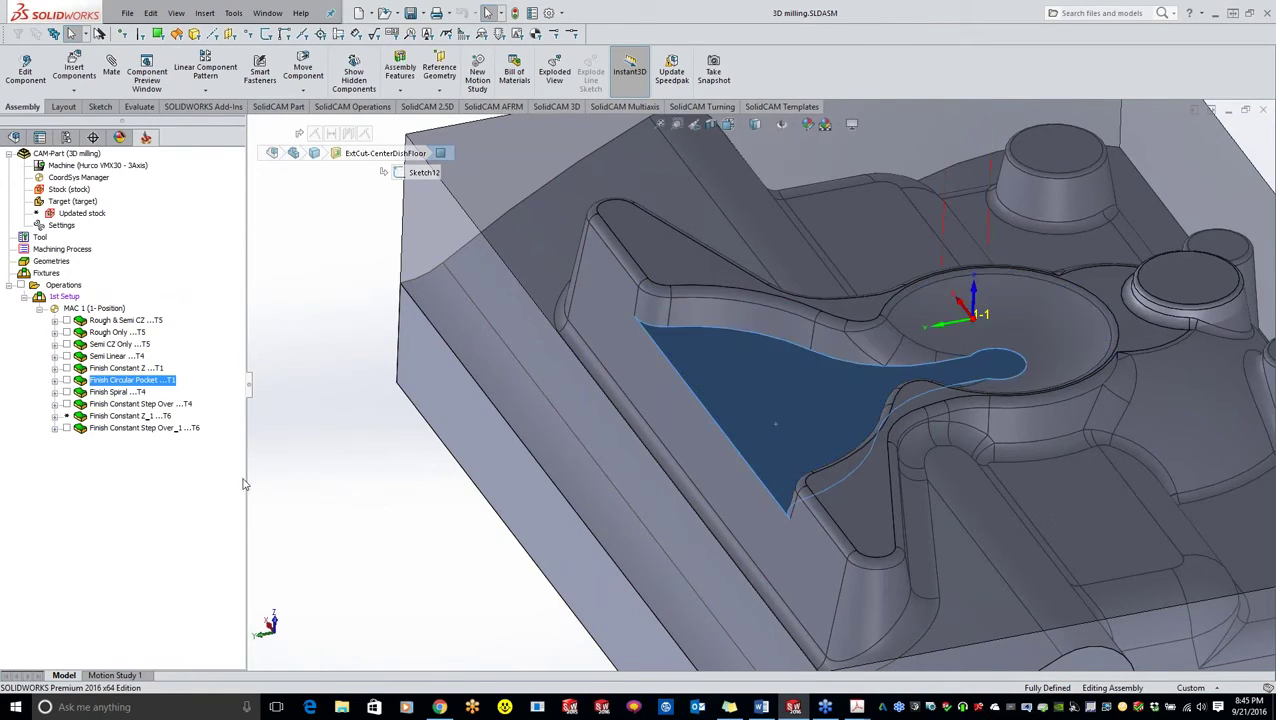
# Open the Finish Spiral operation, check its finish strategy choices keeping Spiral, and examine its toolpath over the dish from above
pyautogui.doubleClick(118, 393)
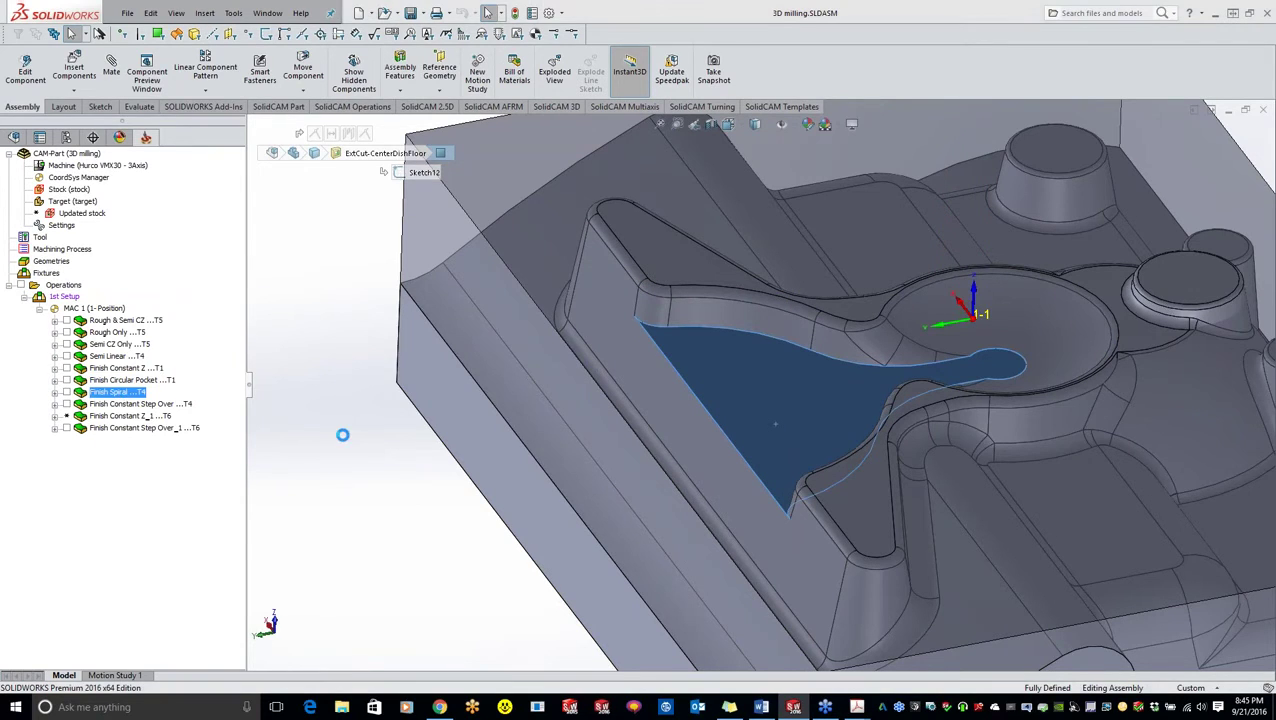
pyautogui.click(497, 413)
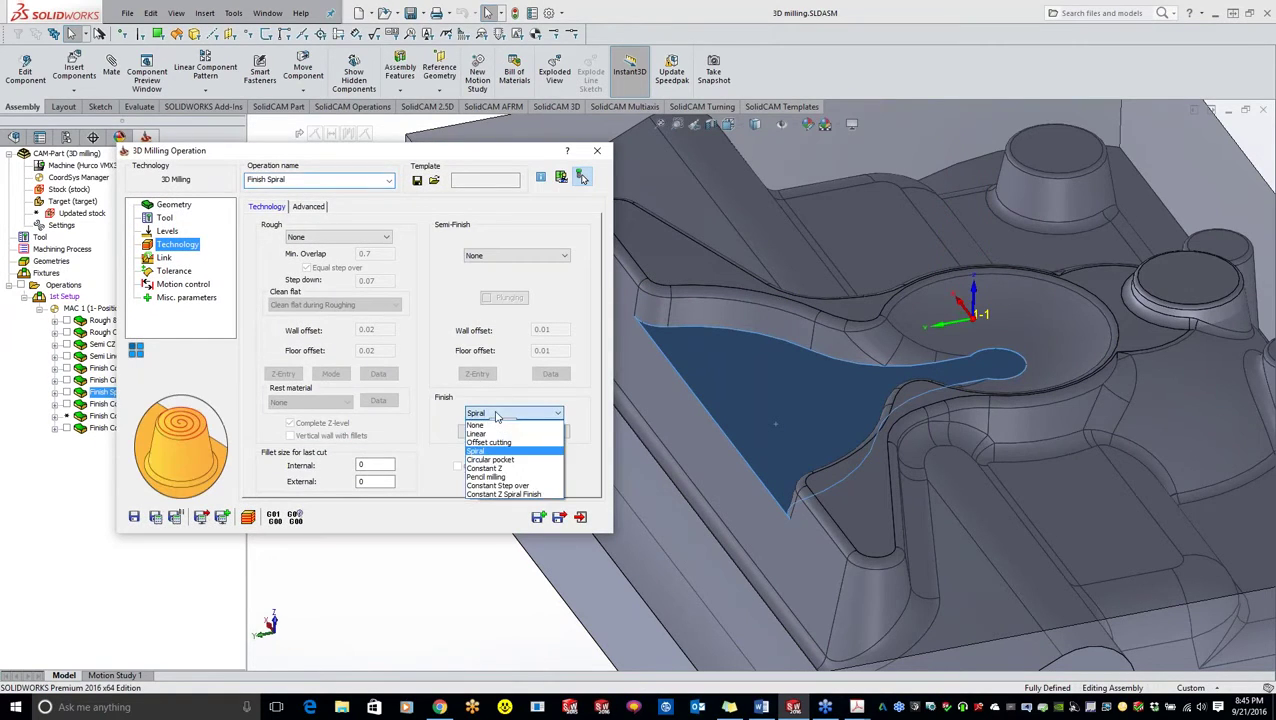
pyautogui.click(497, 414)
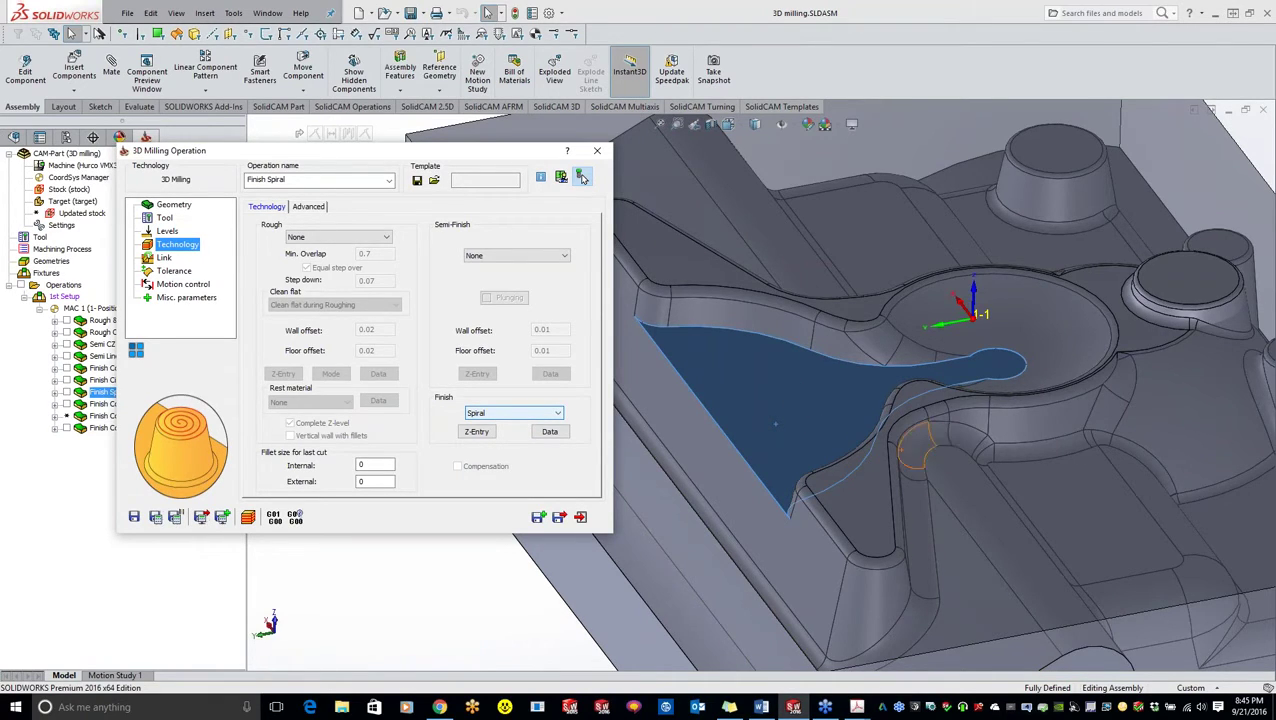
pyautogui.click(67, 392)
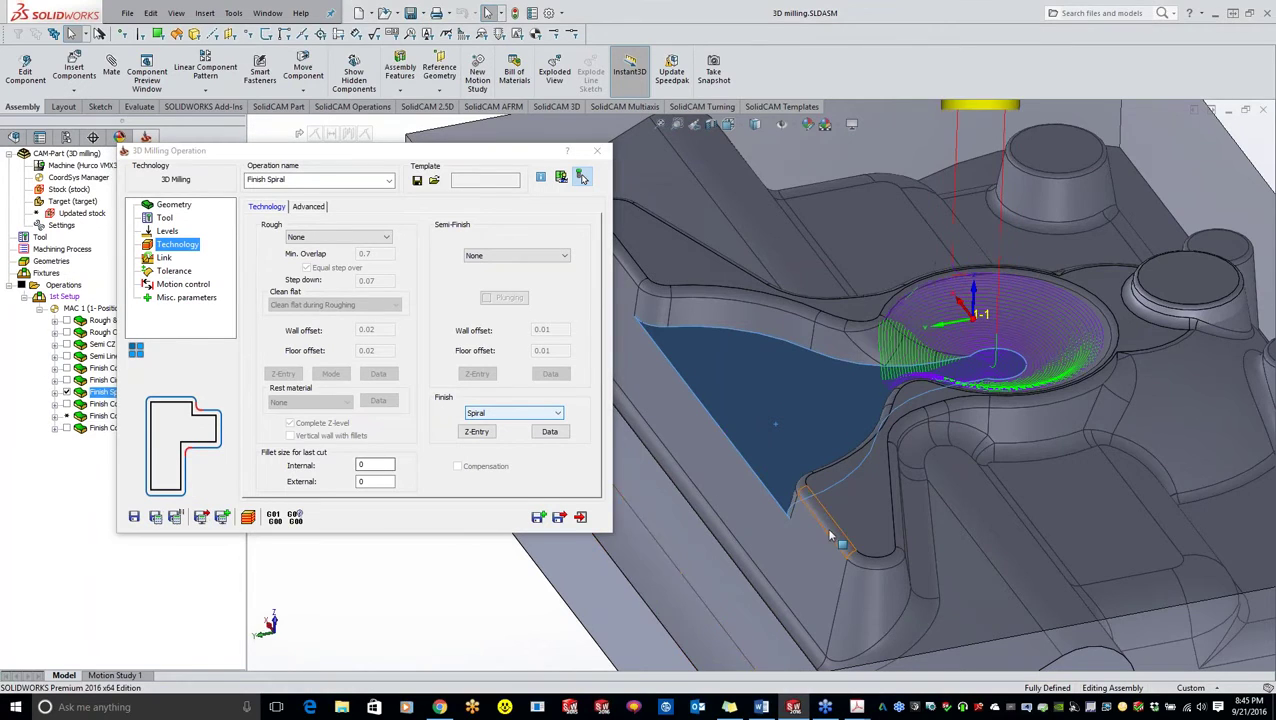
pyautogui.moveTo(910, 540); pyautogui.dragTo(955, 510, button='middle')
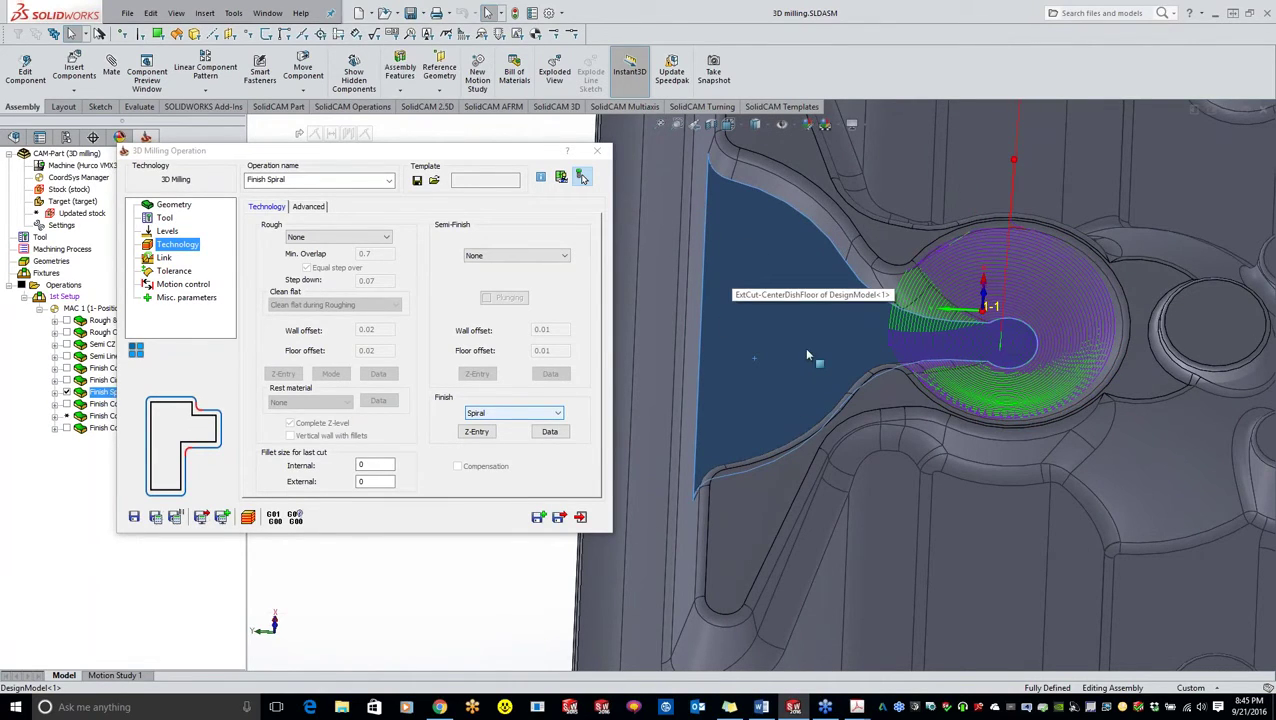
# Review the Finish Spiral working area w_a3, showing its boundary chain on the model
pyautogui.click(170, 206)
pyautogui.click(324, 297)
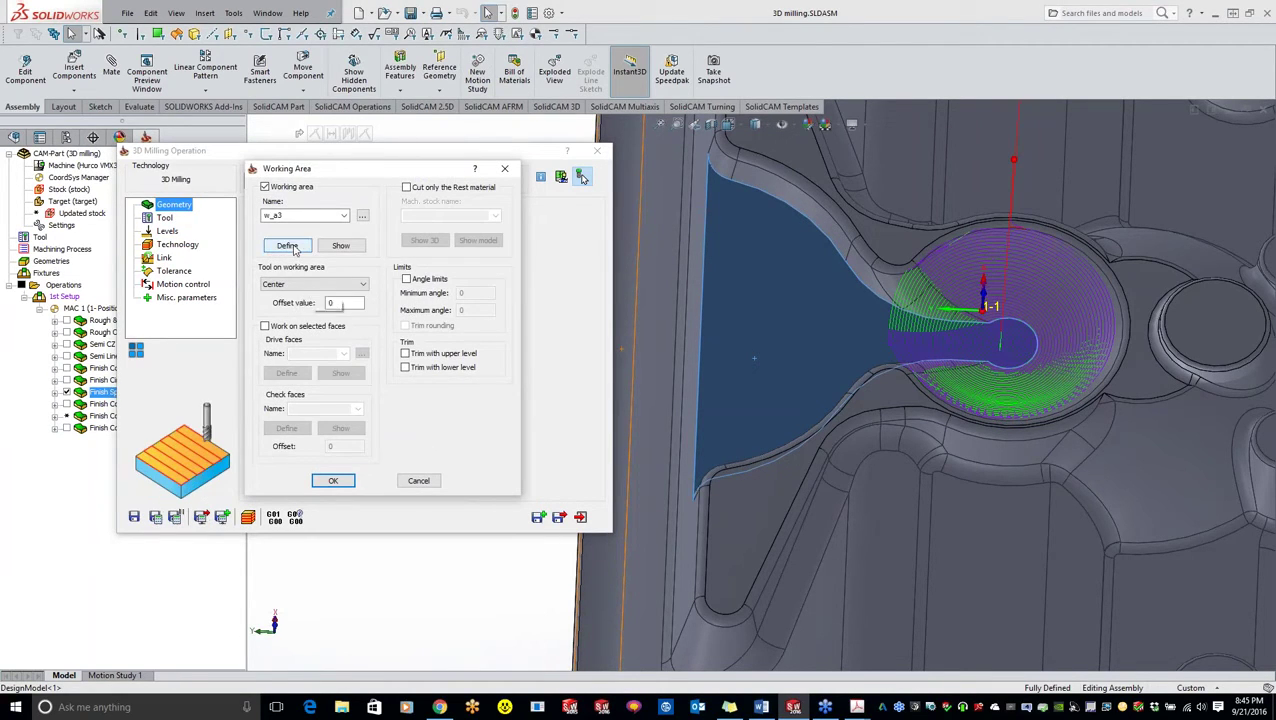
pyautogui.click(340, 245)
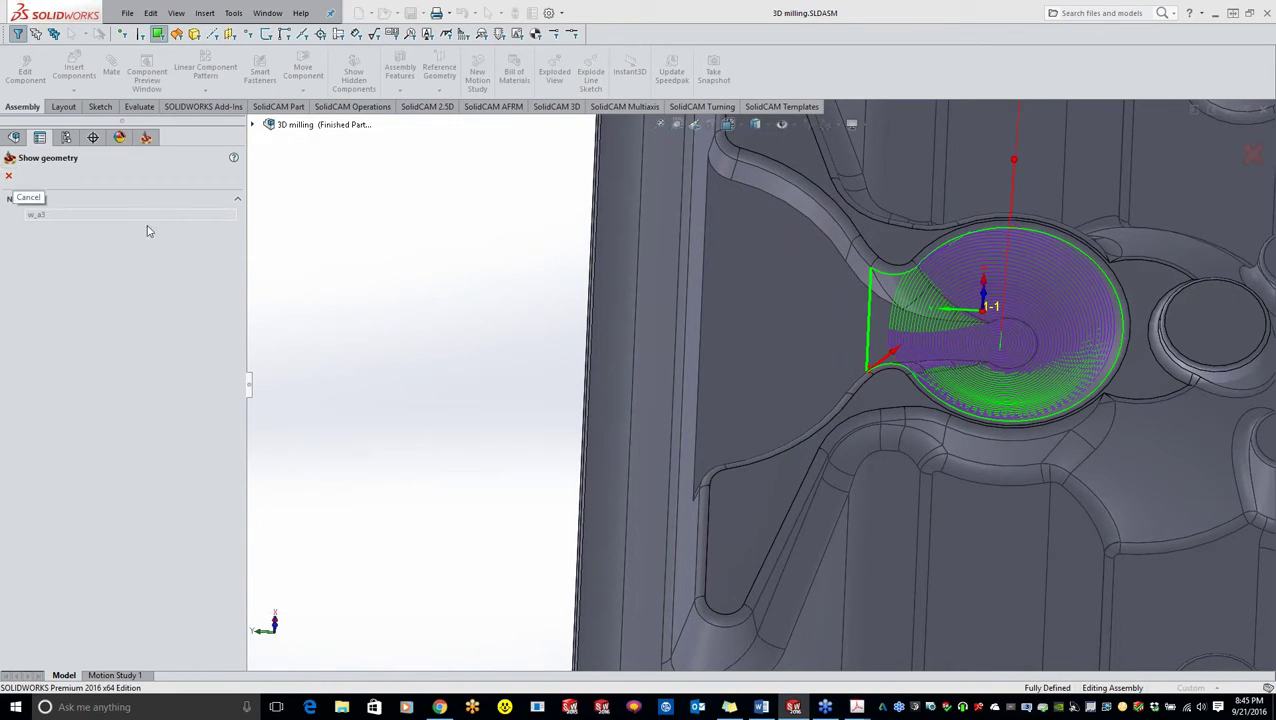
pyautogui.click(8, 175)
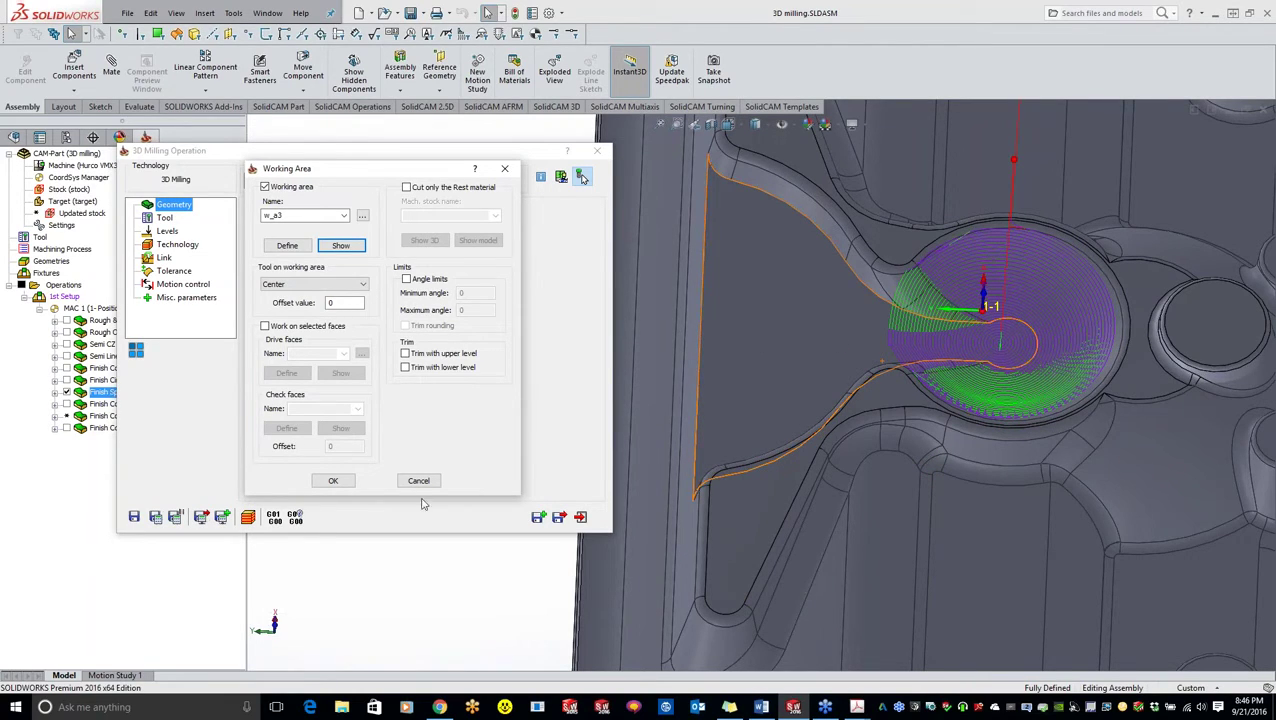
pyautogui.click(331, 481)
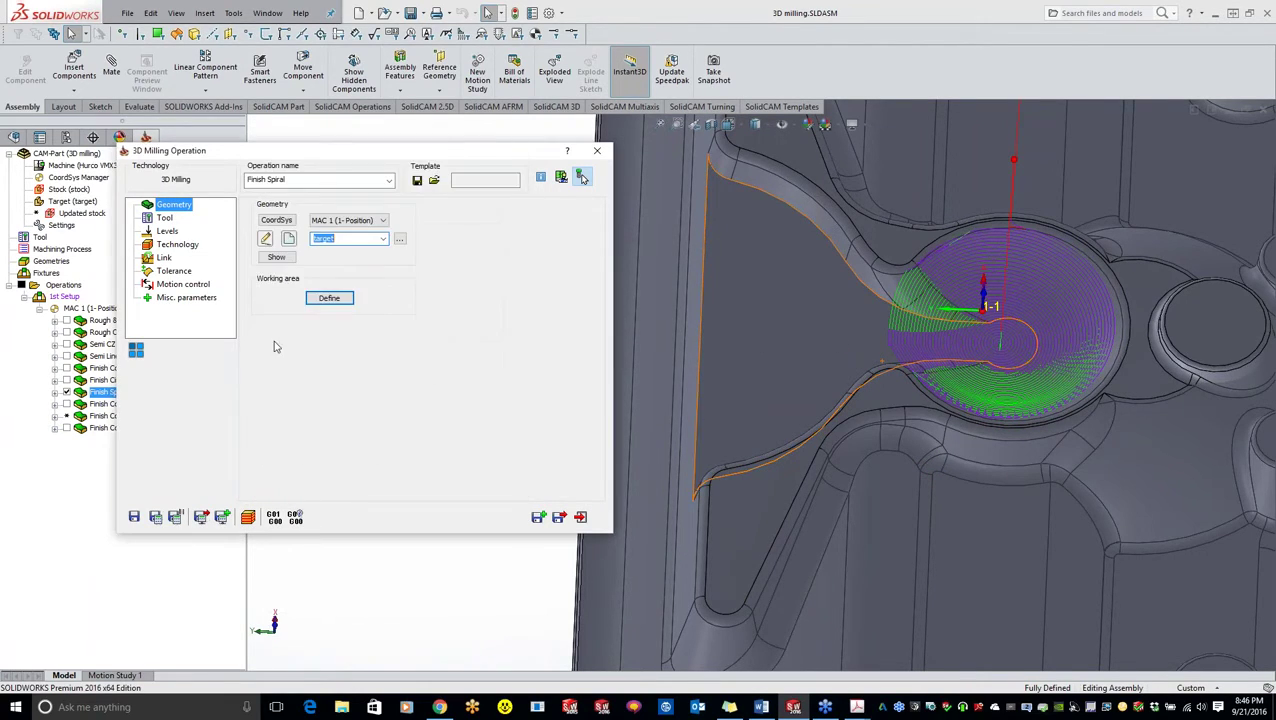
# Check the Finish Spiral tool and the Z-entry strategy of its spiral finish
pyautogui.click(165, 219)
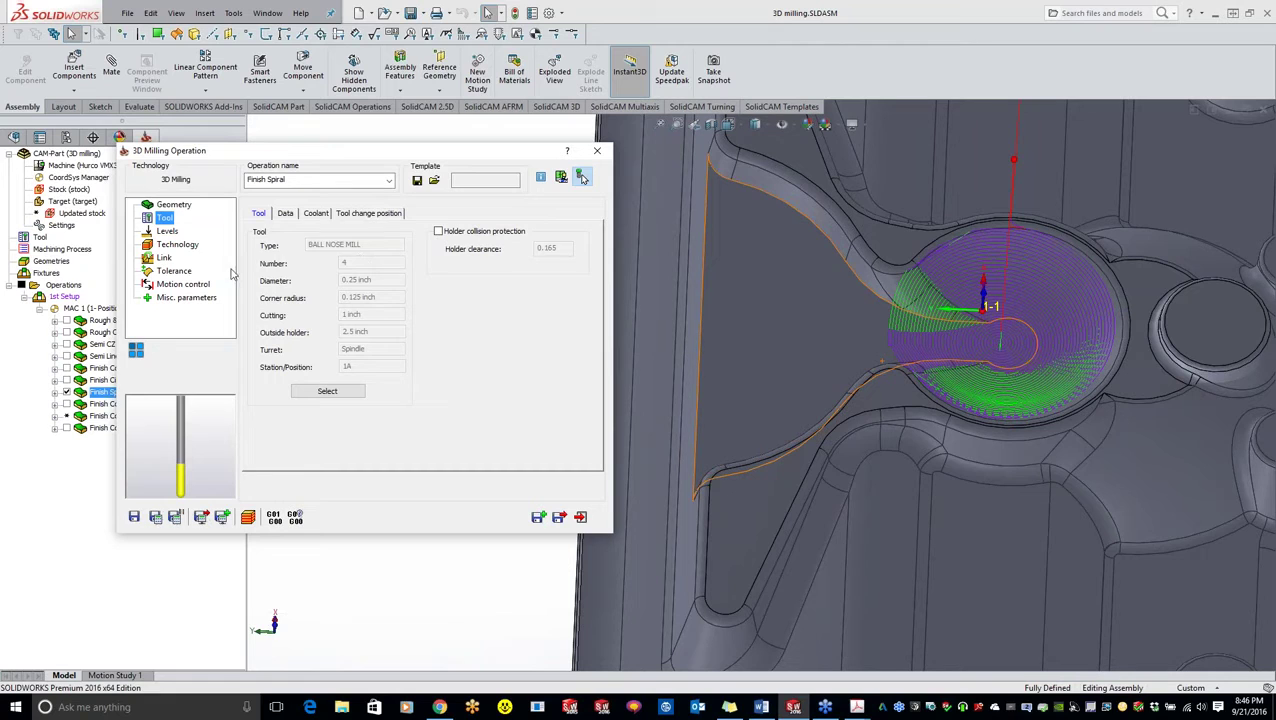
pyautogui.click(177, 247)
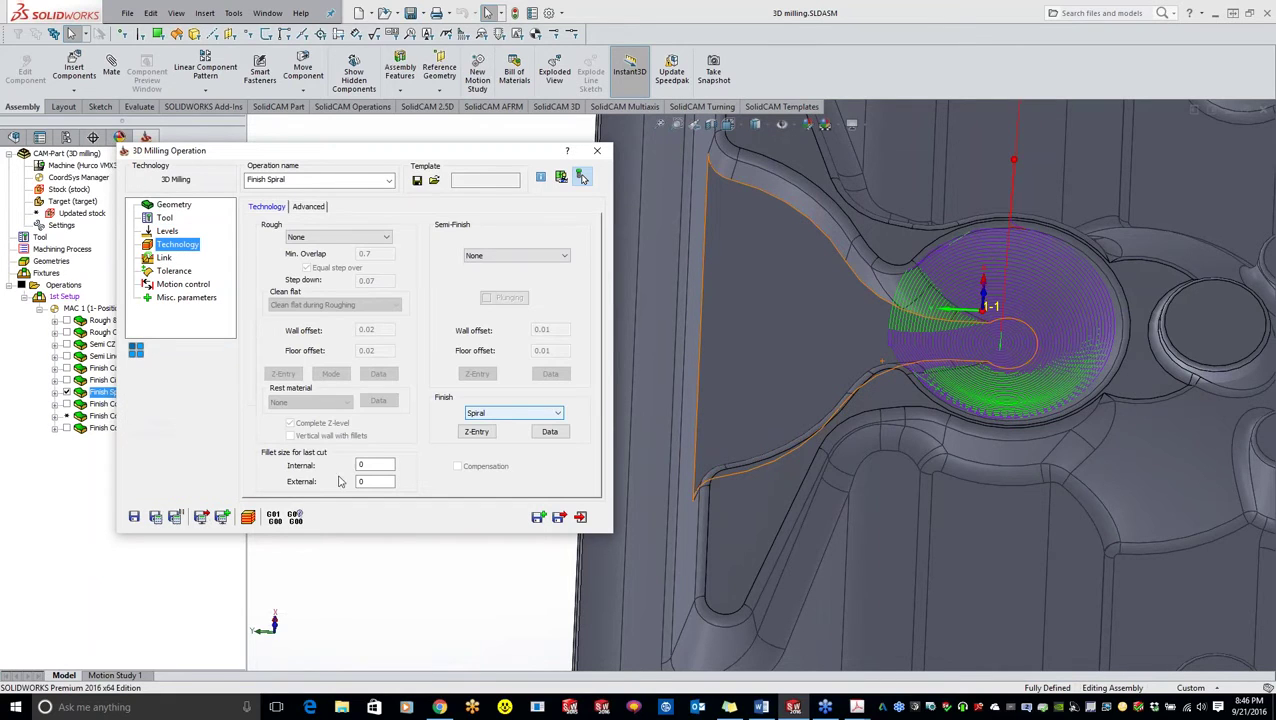
pyautogui.click(480, 434)
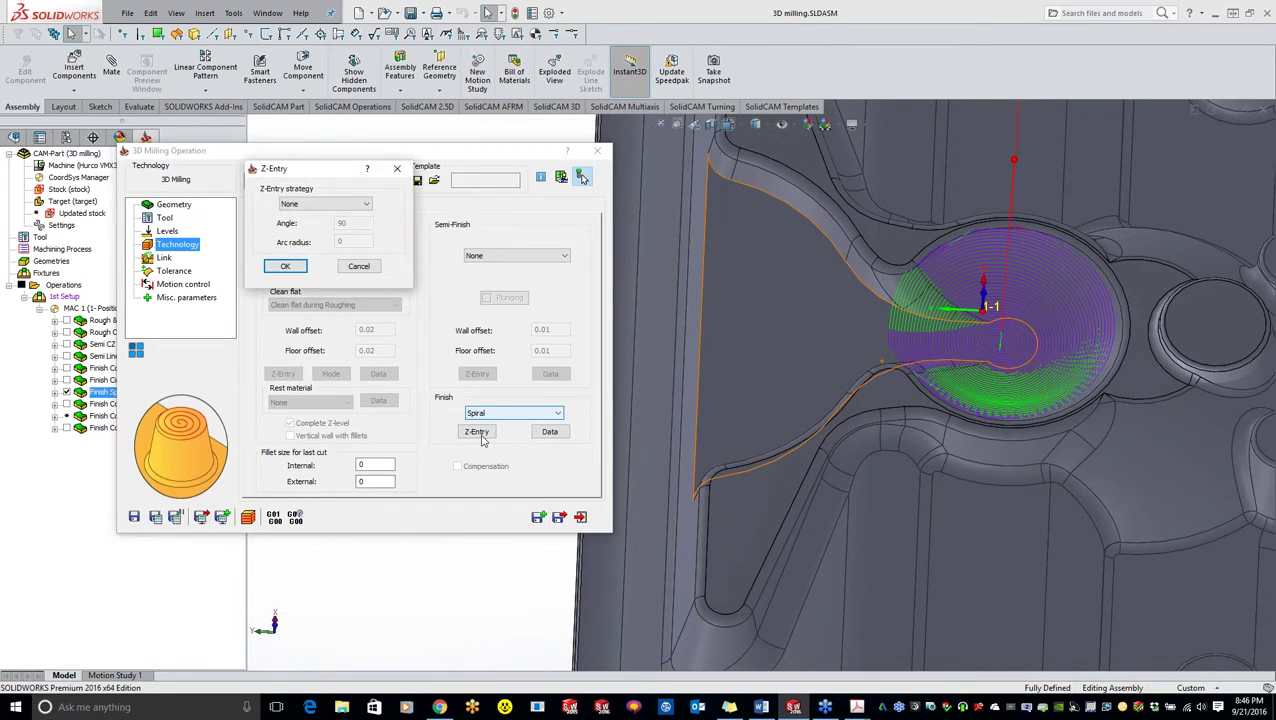
pyautogui.click(285, 266)
# Review the spiral finish data for path type, cutting direction, start, end and delta angles, and radius
pyautogui.click(549, 431)
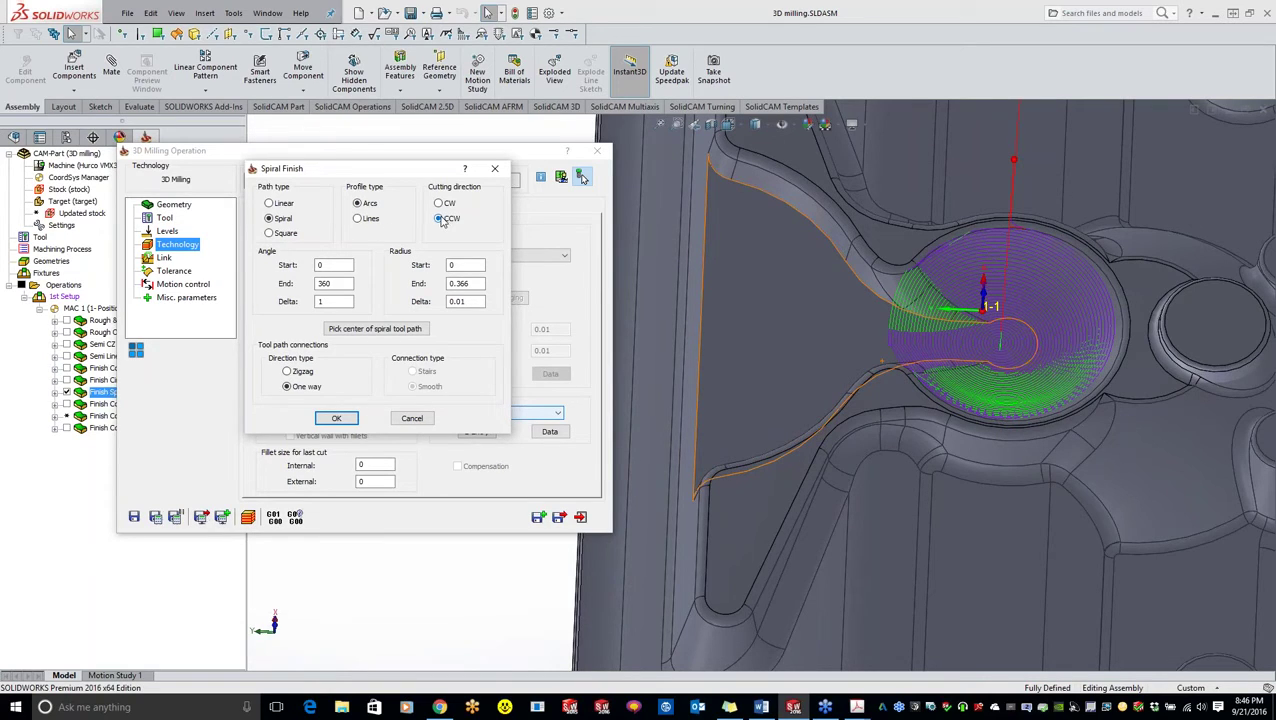
pyautogui.click(341, 264)
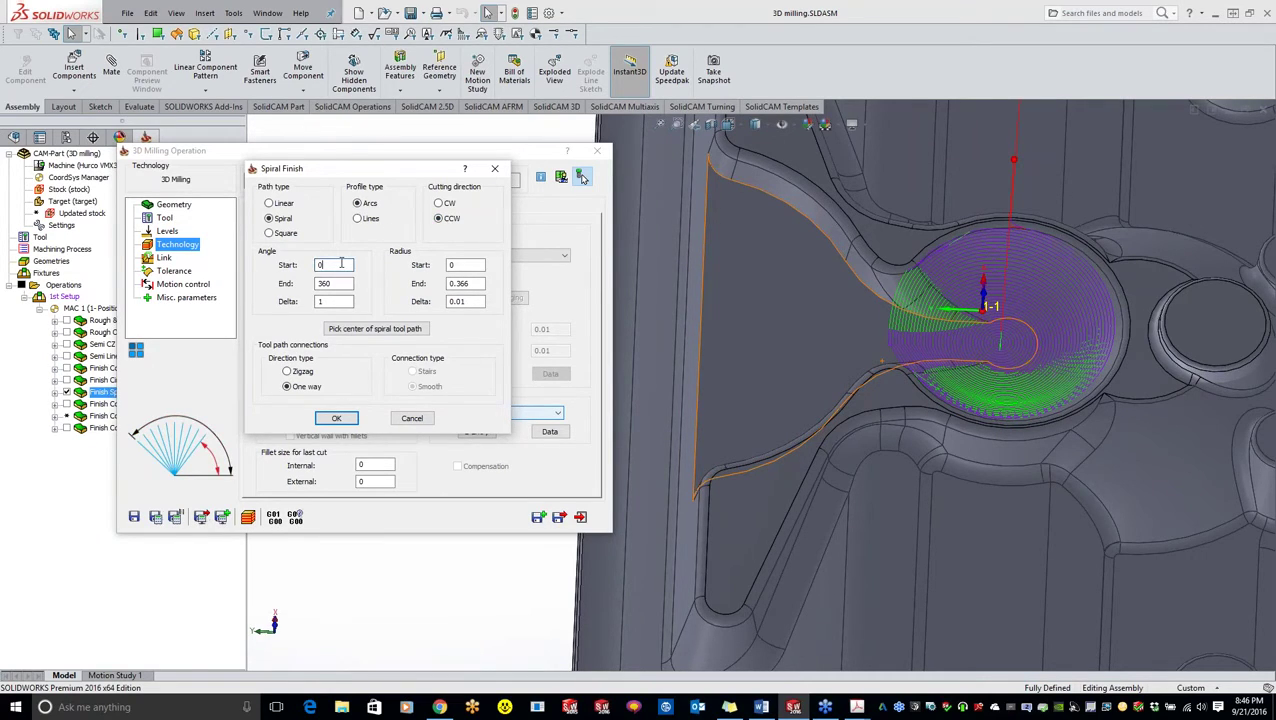
pyautogui.click(340, 283)
pyautogui.click(338, 302)
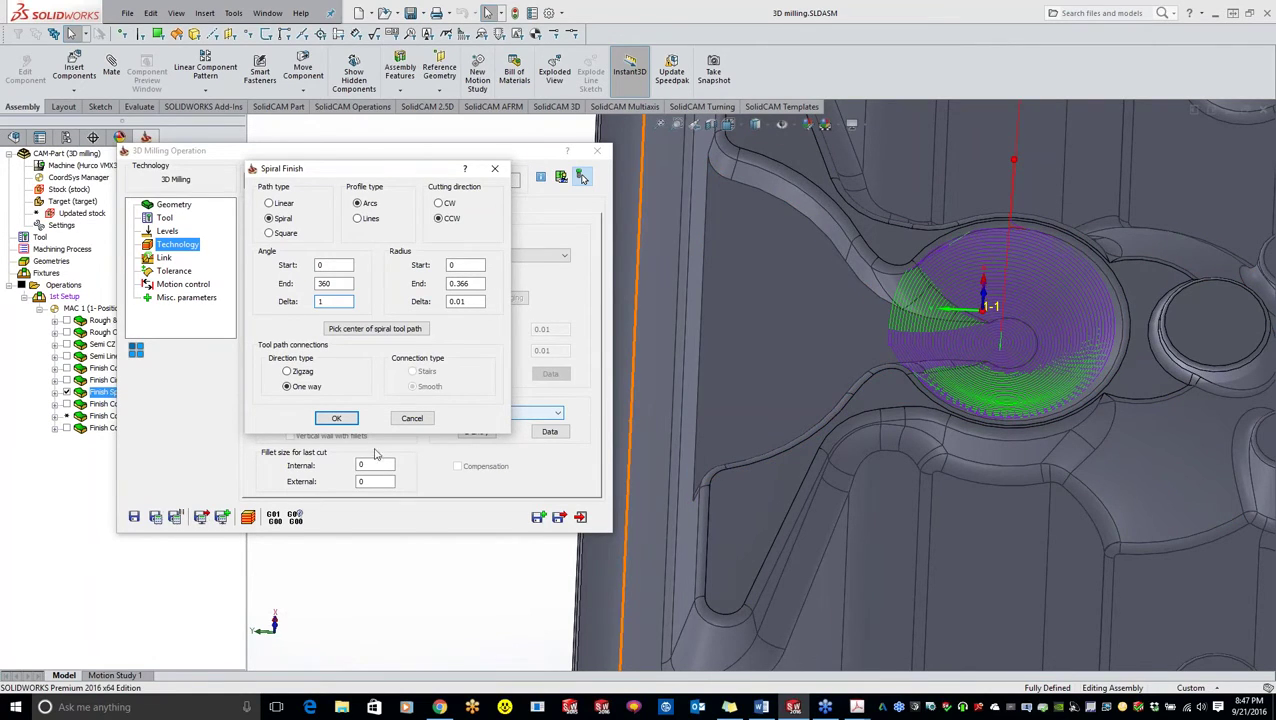
pyautogui.click(336, 418)
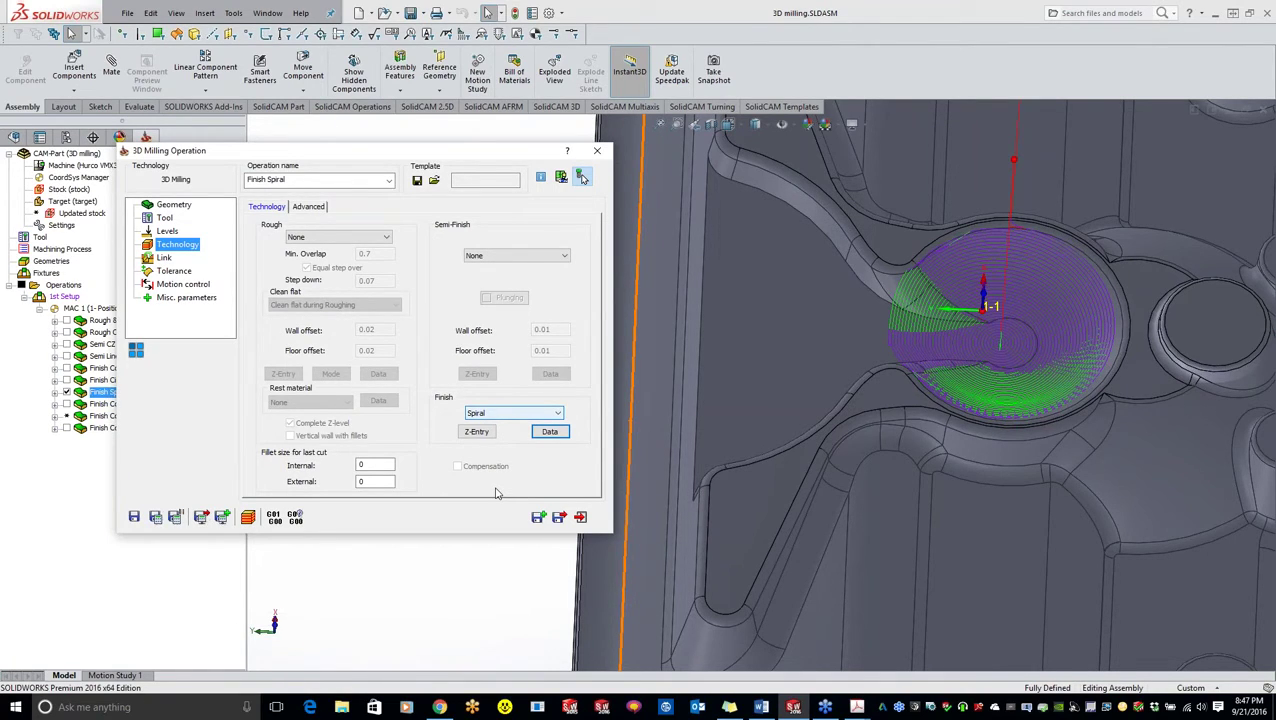
# Show the boundary of working area w_a3 on the model and view the spiral toolpath inside it from a low angle
pyautogui.click(170, 205)
pyautogui.click(332, 297)
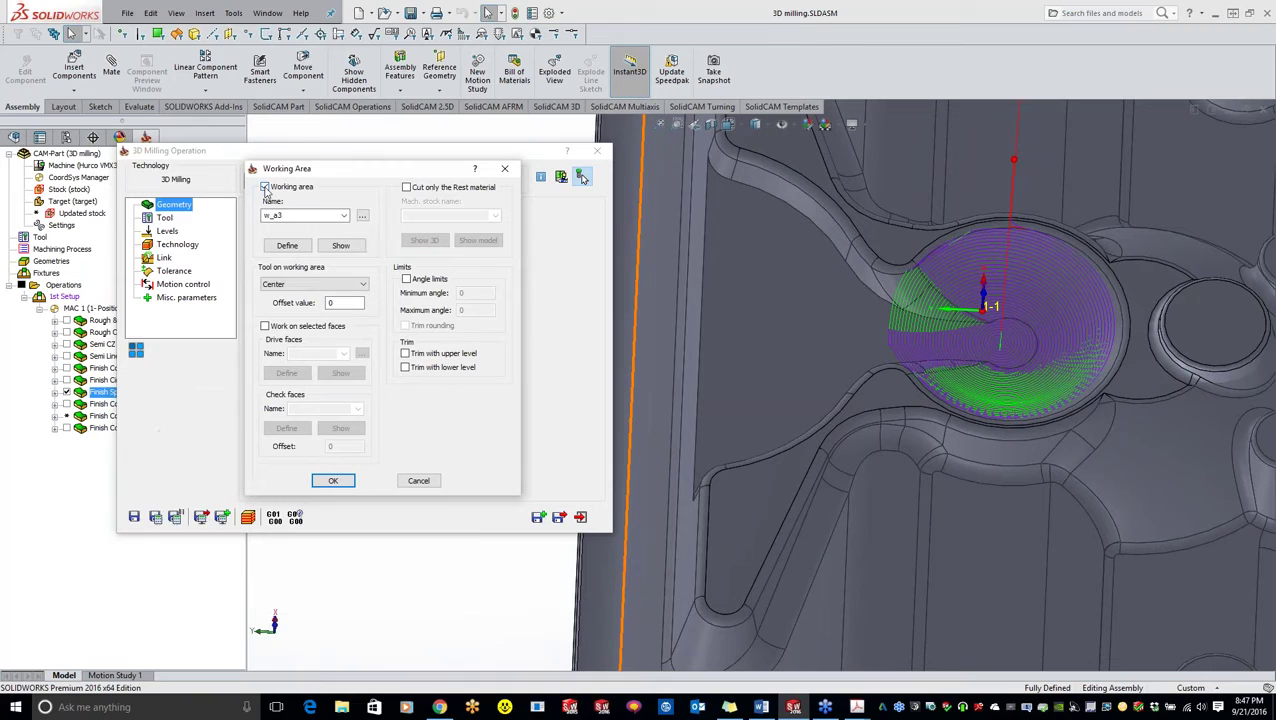
pyautogui.click(341, 245)
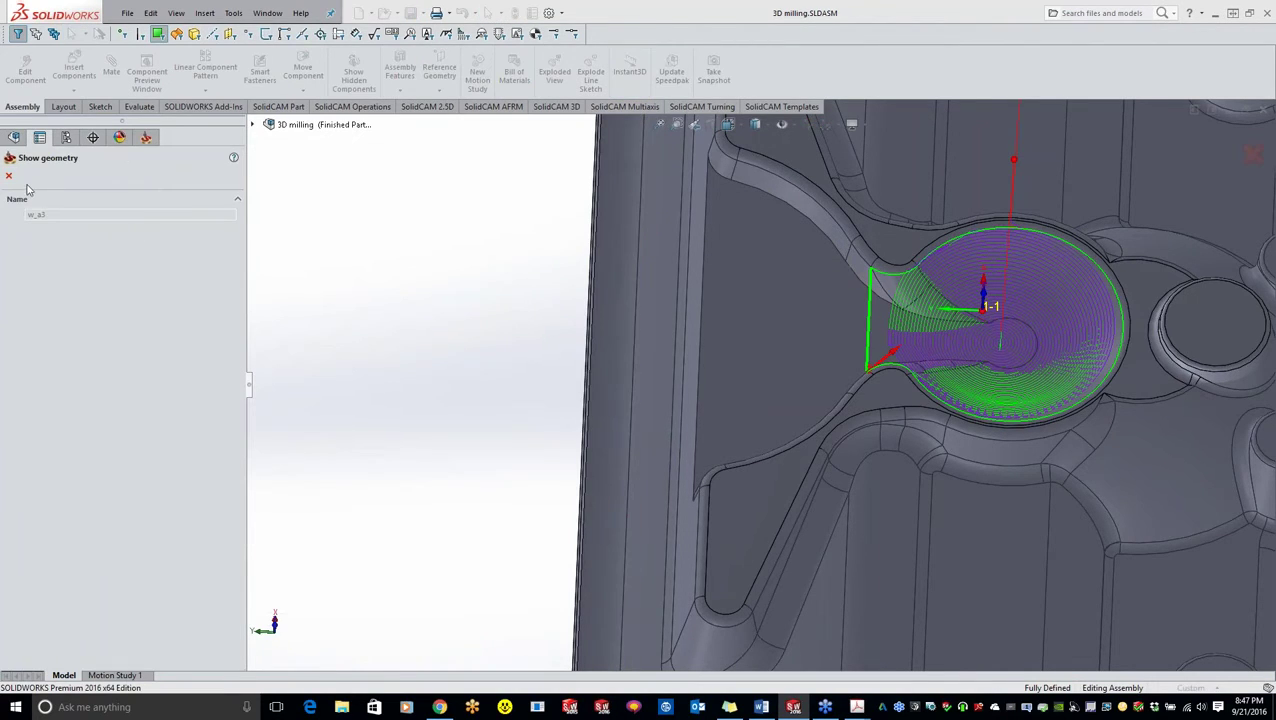
pyautogui.click(9, 176)
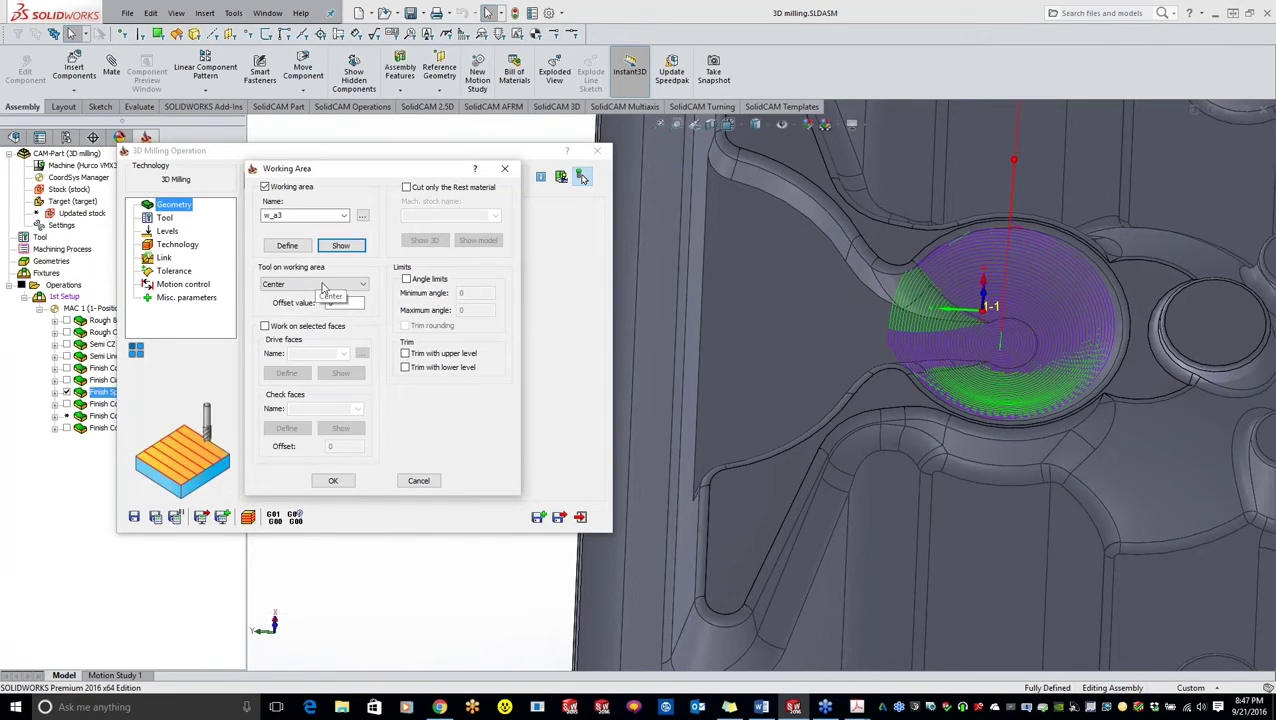
pyautogui.moveTo(984, 462); pyautogui.dragTo(978, 268, button='middle')
pyautogui.click(504, 168)
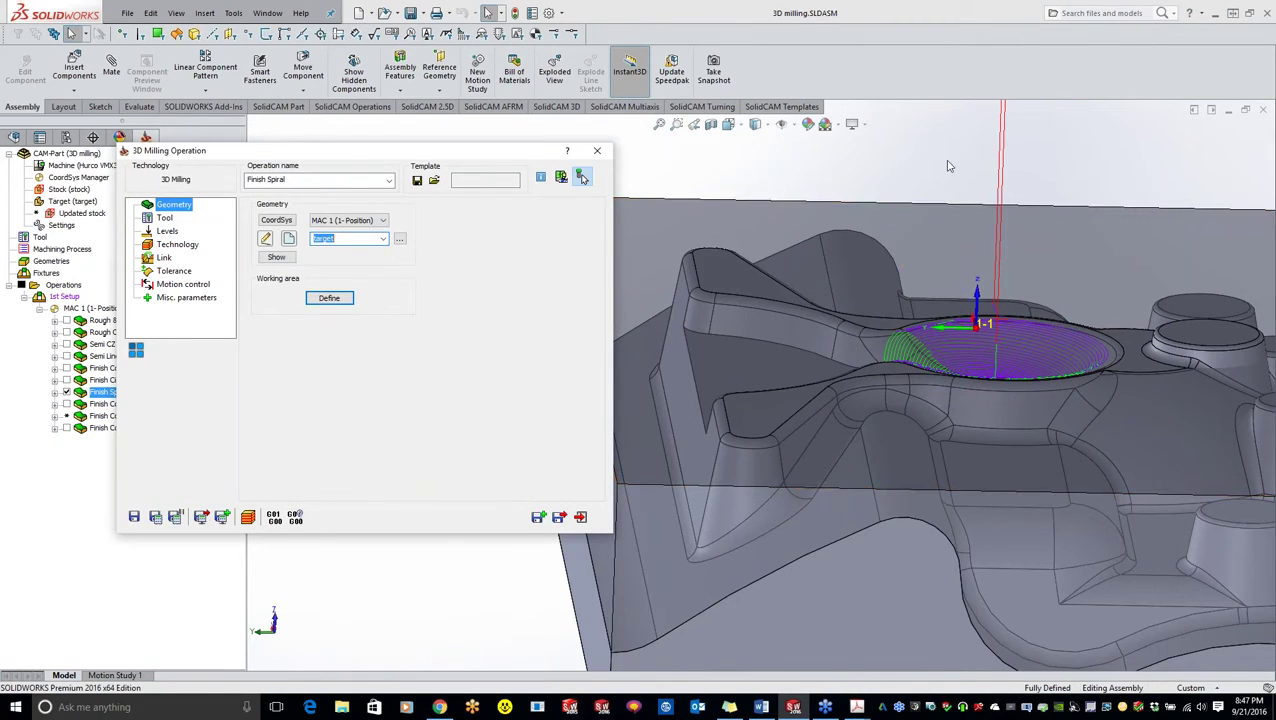
# Check the Finish Spiral milling levels, the ball nose mill data and the technology settings with the toolpath on the whole part
pyautogui.scroll(5, 988, 168)
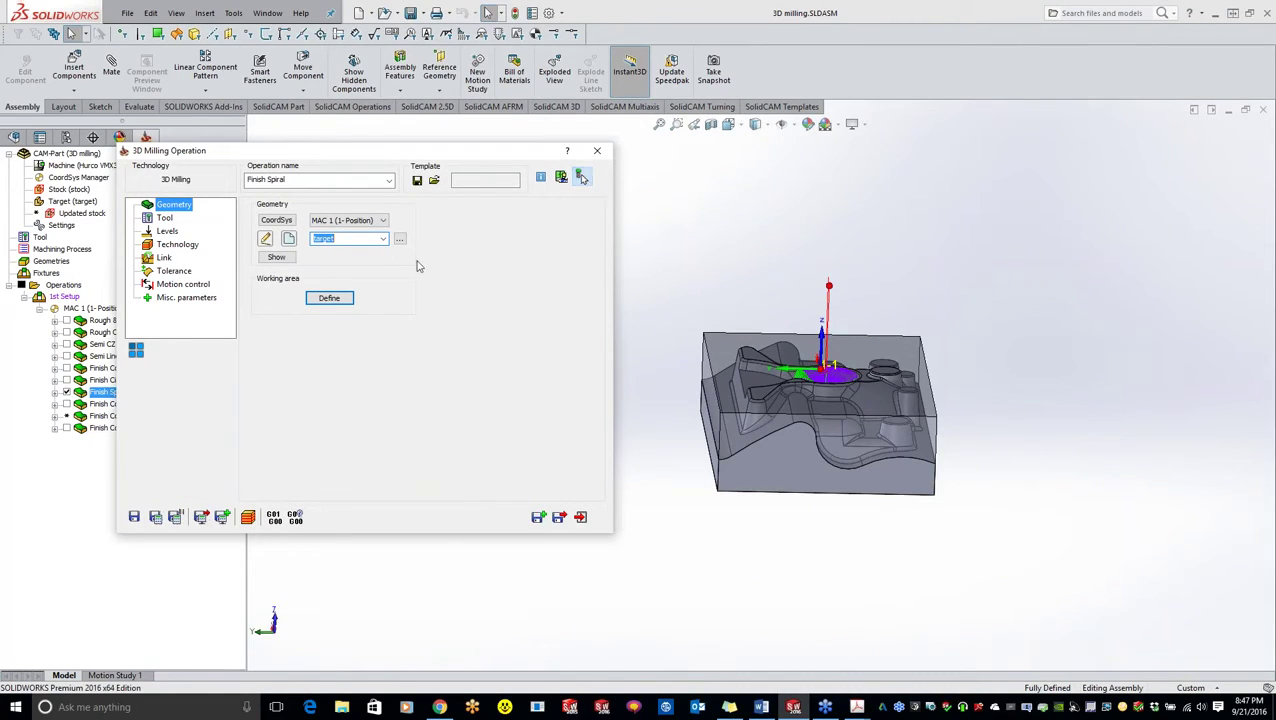
pyautogui.click(166, 231)
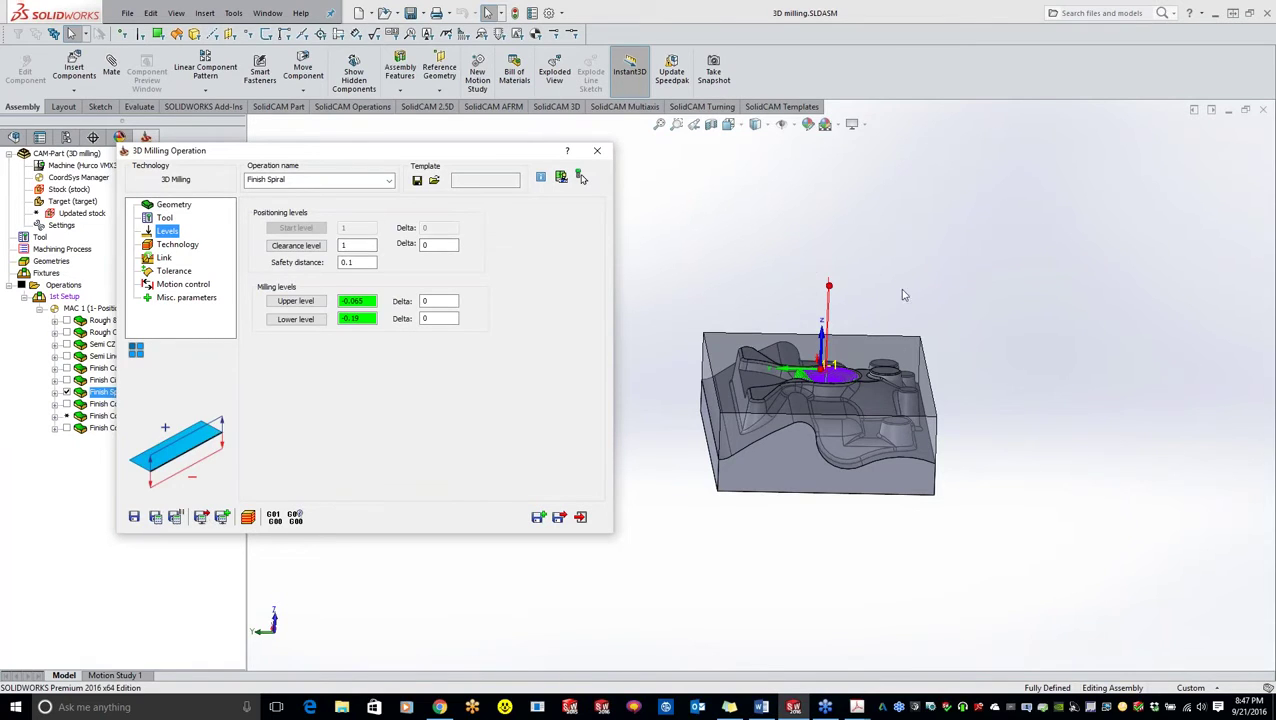
pyautogui.click(172, 218)
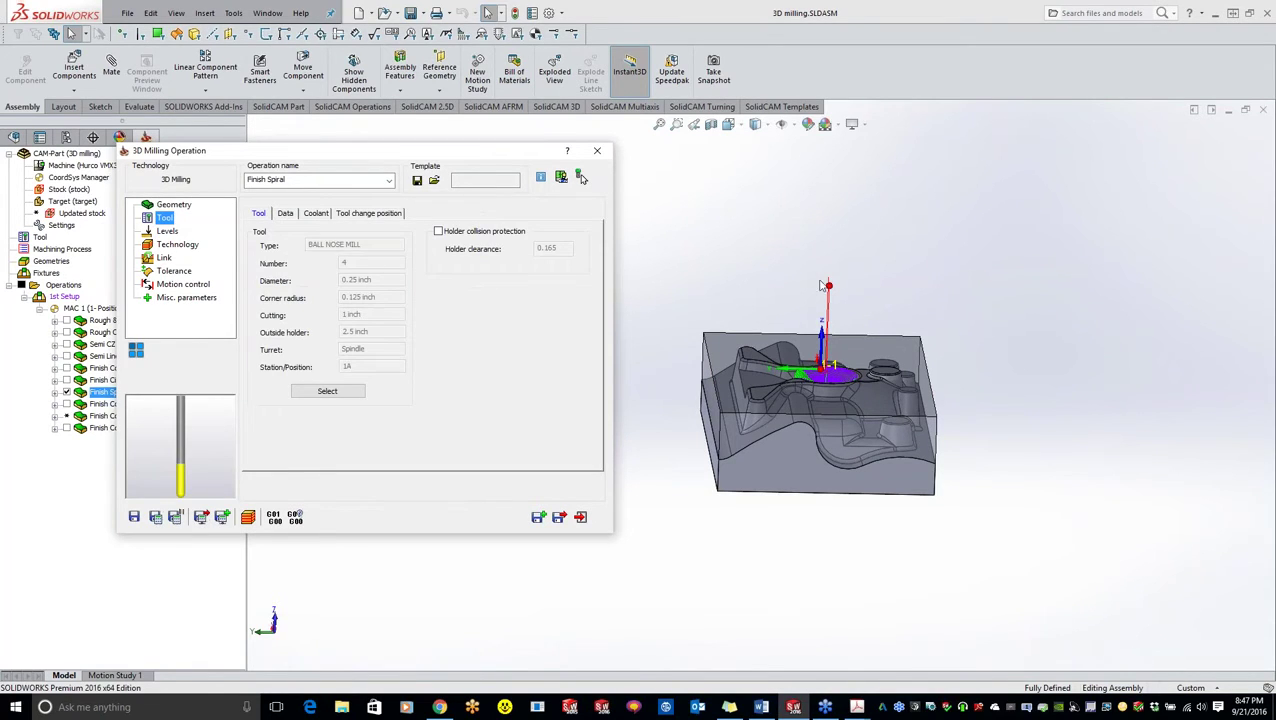
pyautogui.click(584, 180)
pyautogui.click(178, 246)
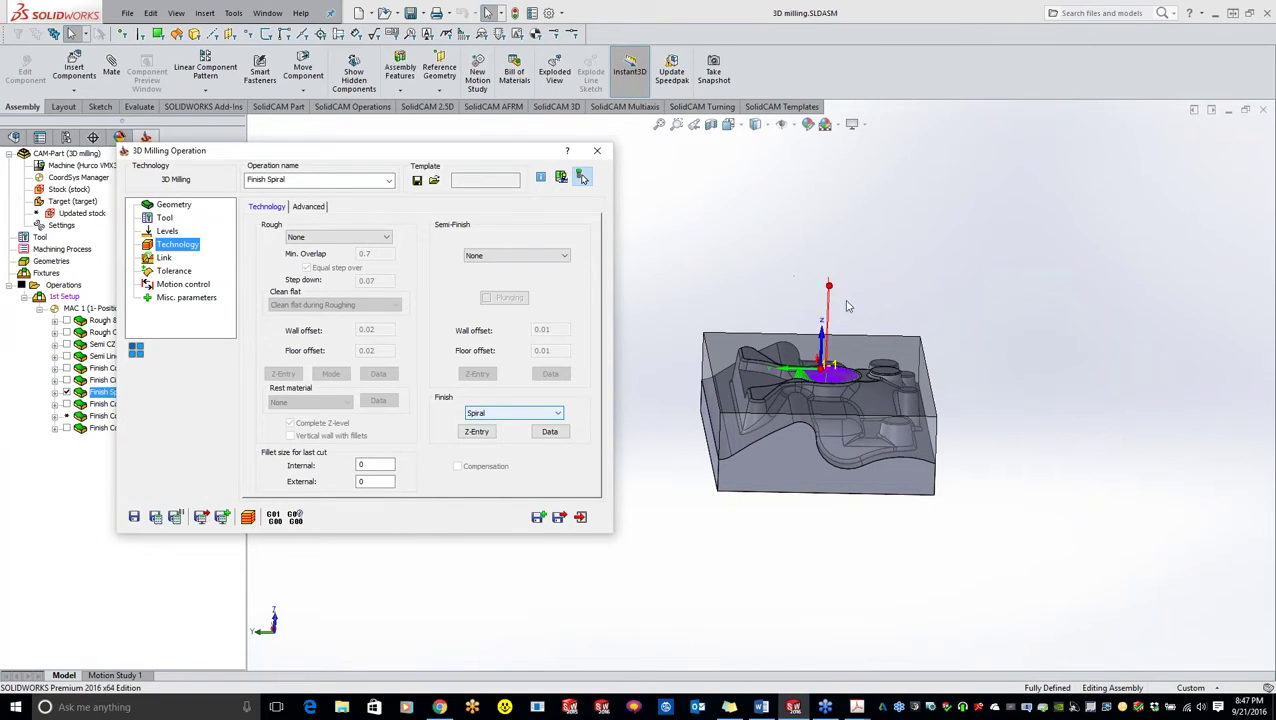
# Examine the spiral toolpath in the dish from the side of the part, with the operation dialog temporarily collapsed
pyautogui.moveTo(846, 301); pyautogui.dragTo(1105, 316, button='middle')
pyautogui.scroll(5, 762, 366)
pyautogui.scroll(-5, 762, 366)
pyautogui.scroll(5, 717, 368)
pyautogui.scroll(-5, 715, 370)
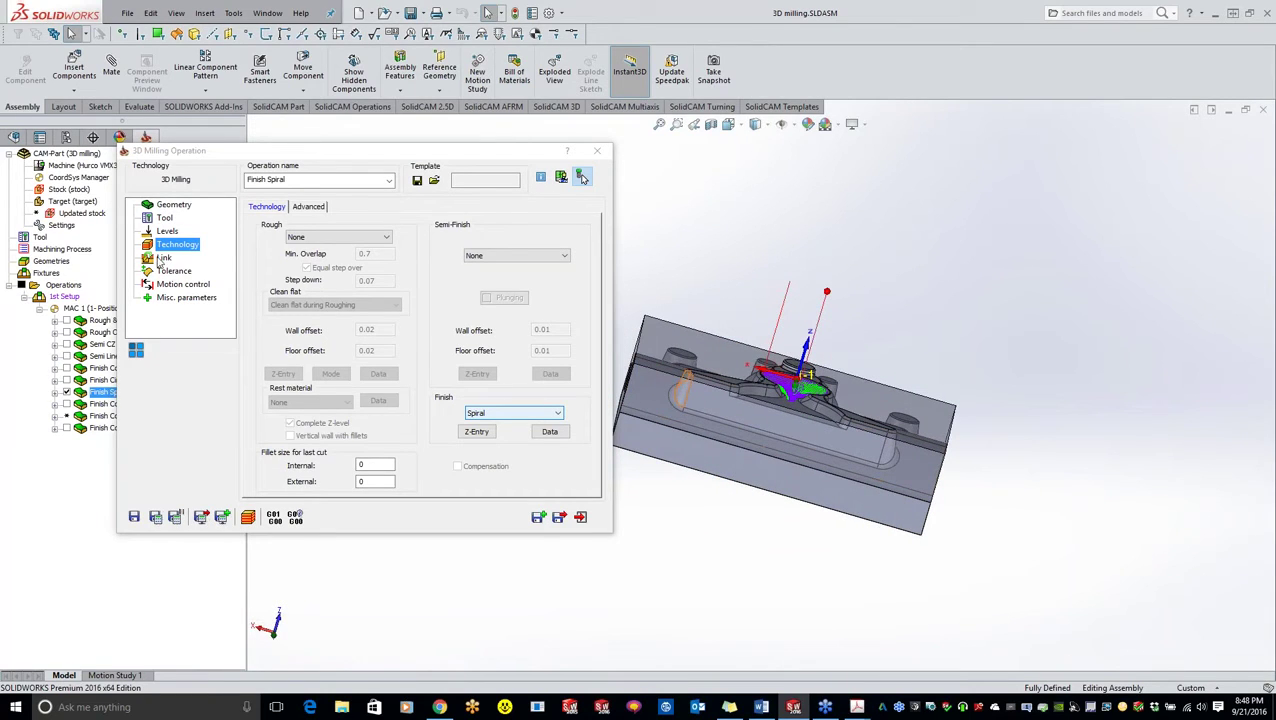
pyautogui.click(579, 177)
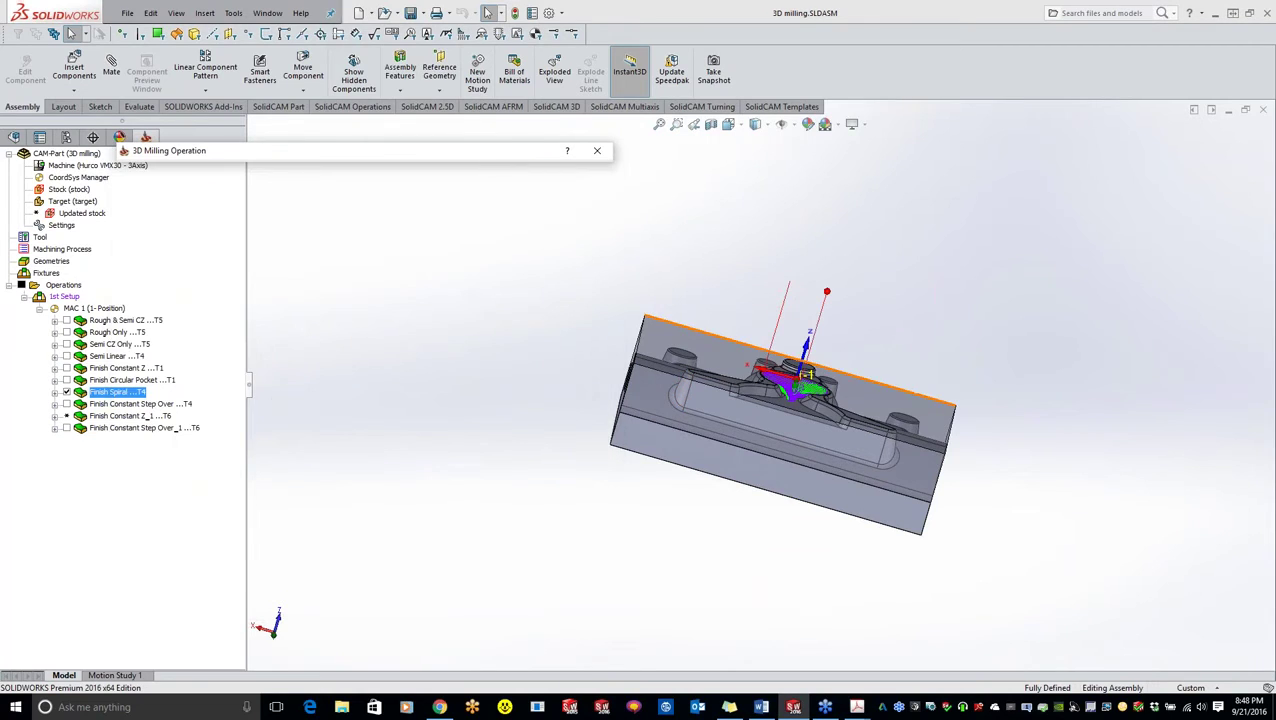
pyautogui.doubleClick(430, 154)
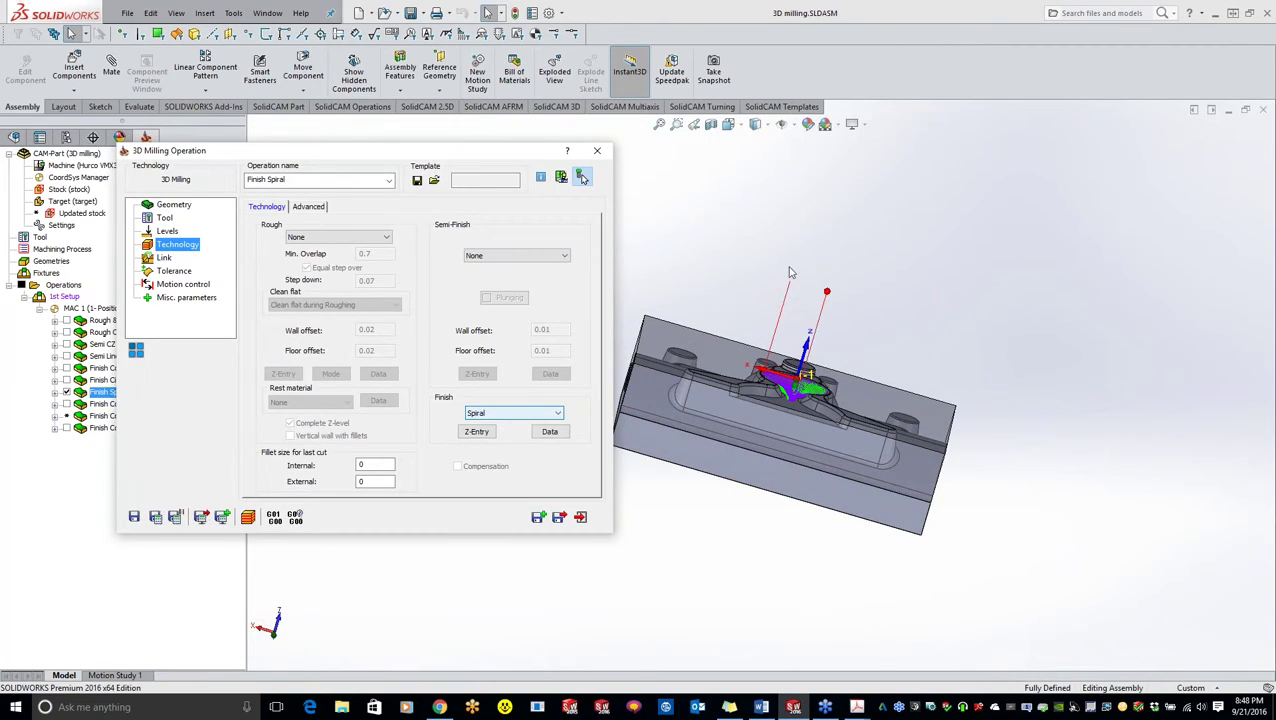
pyautogui.doubleClick(511, 155)
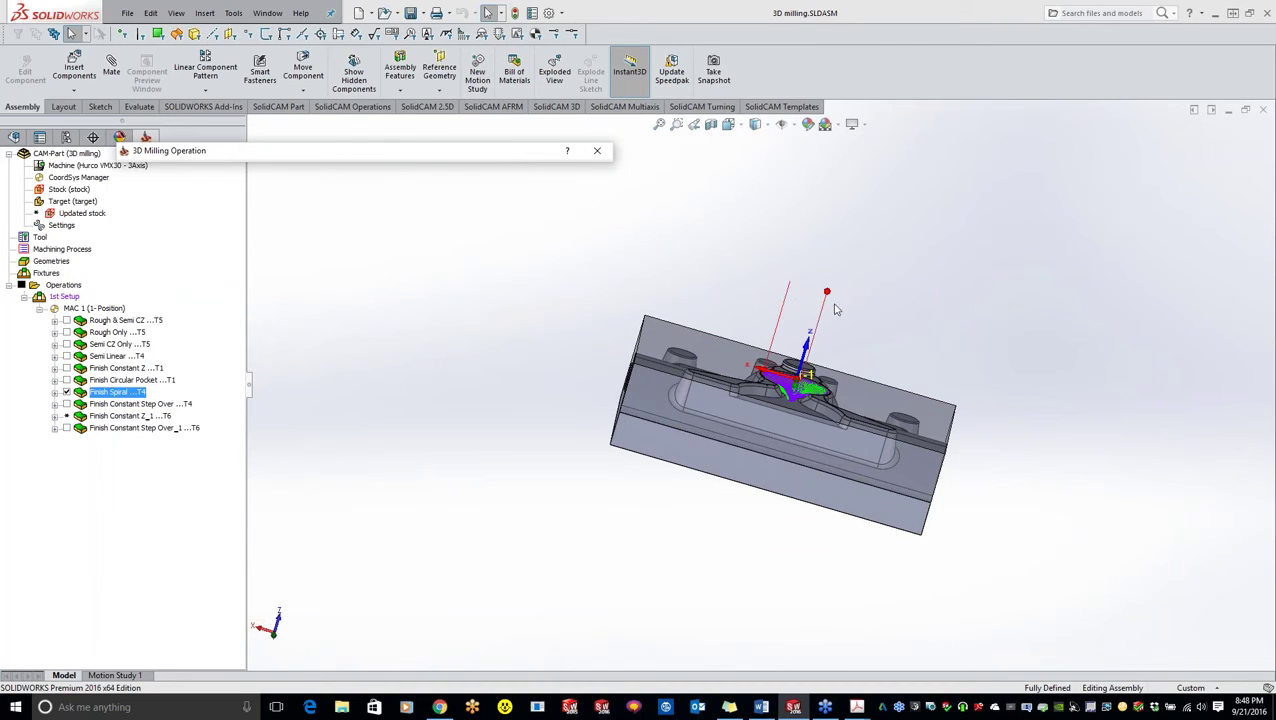
pyautogui.scroll(3, 810, 330)
pyautogui.scroll(2, 800, 360)
pyautogui.scroll(-8, 760, 330)
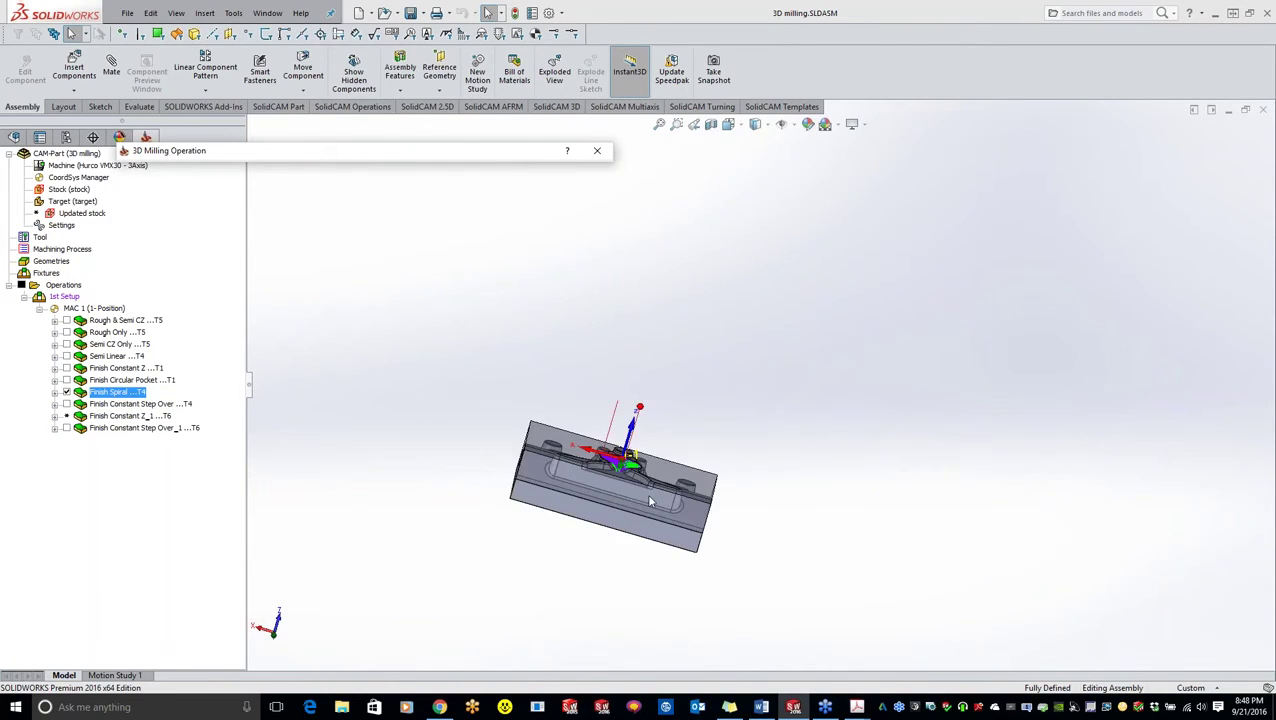
pyautogui.click(759, 313)
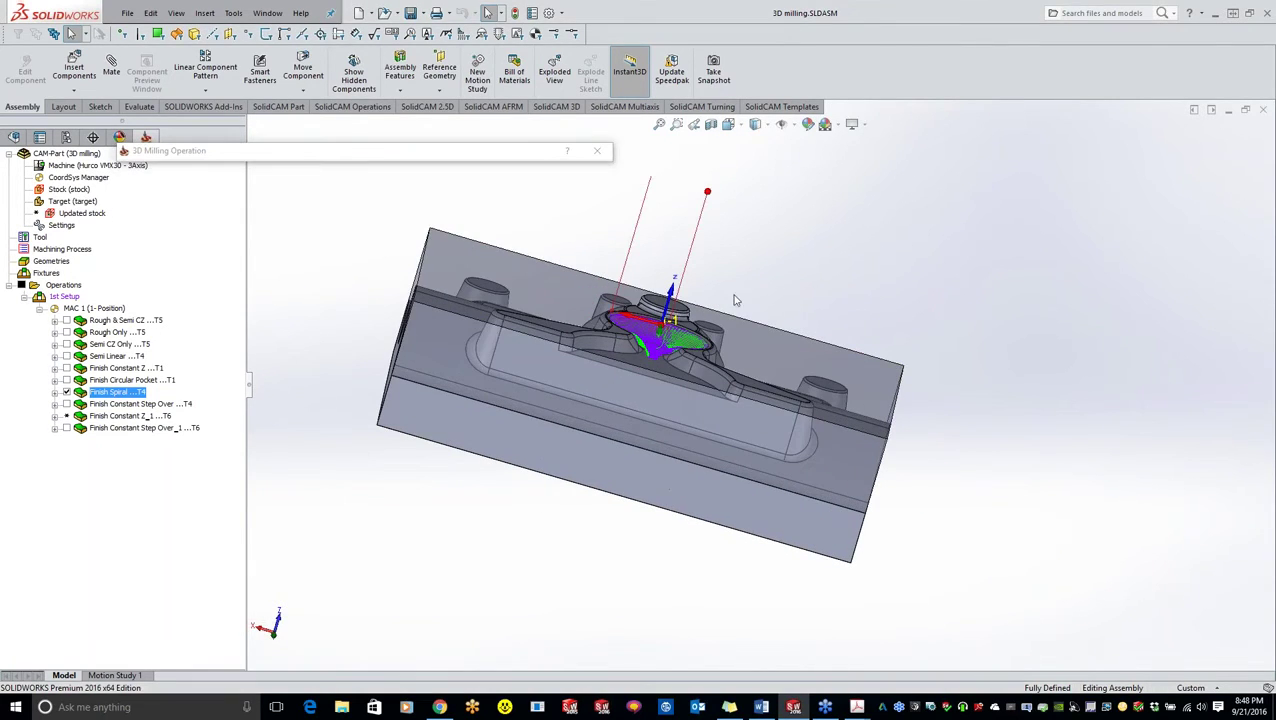
pyautogui.click(392, 158)
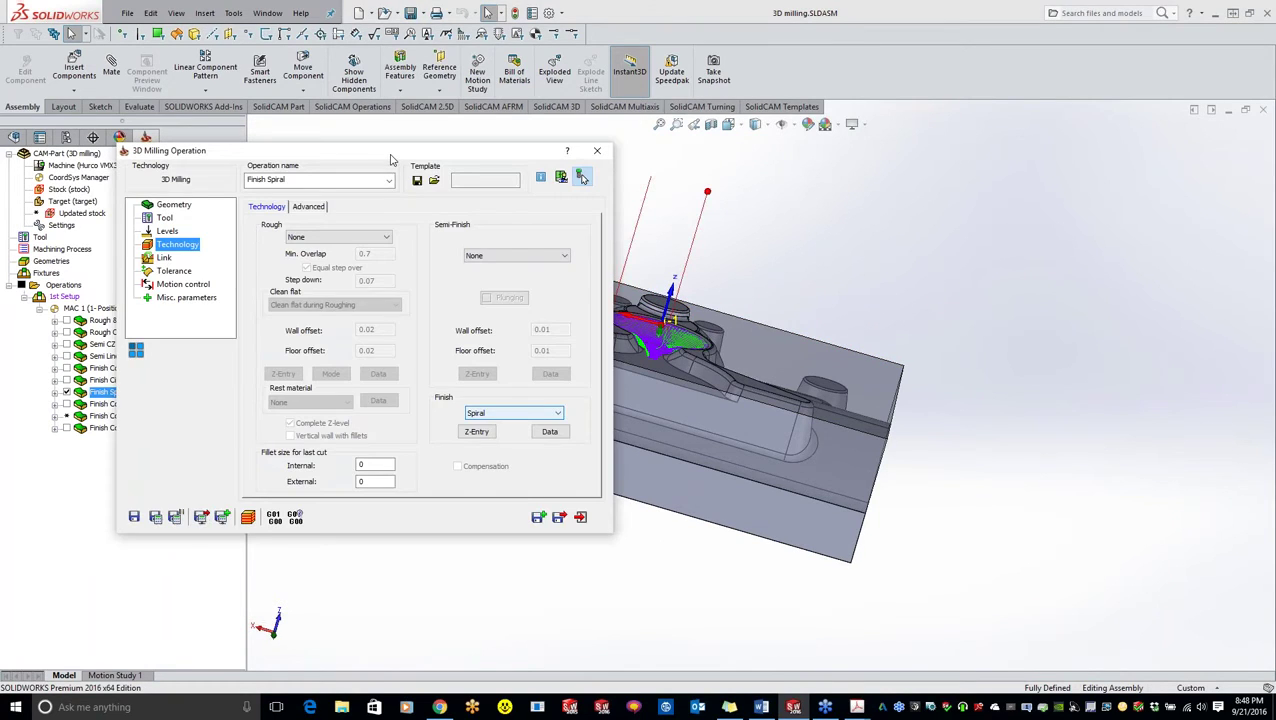
# Review the Finish Spiral working area w_a3 with its boundary and the tool-on-working-area options, keeping Center
pyautogui.click(176, 208)
pyautogui.click(316, 304)
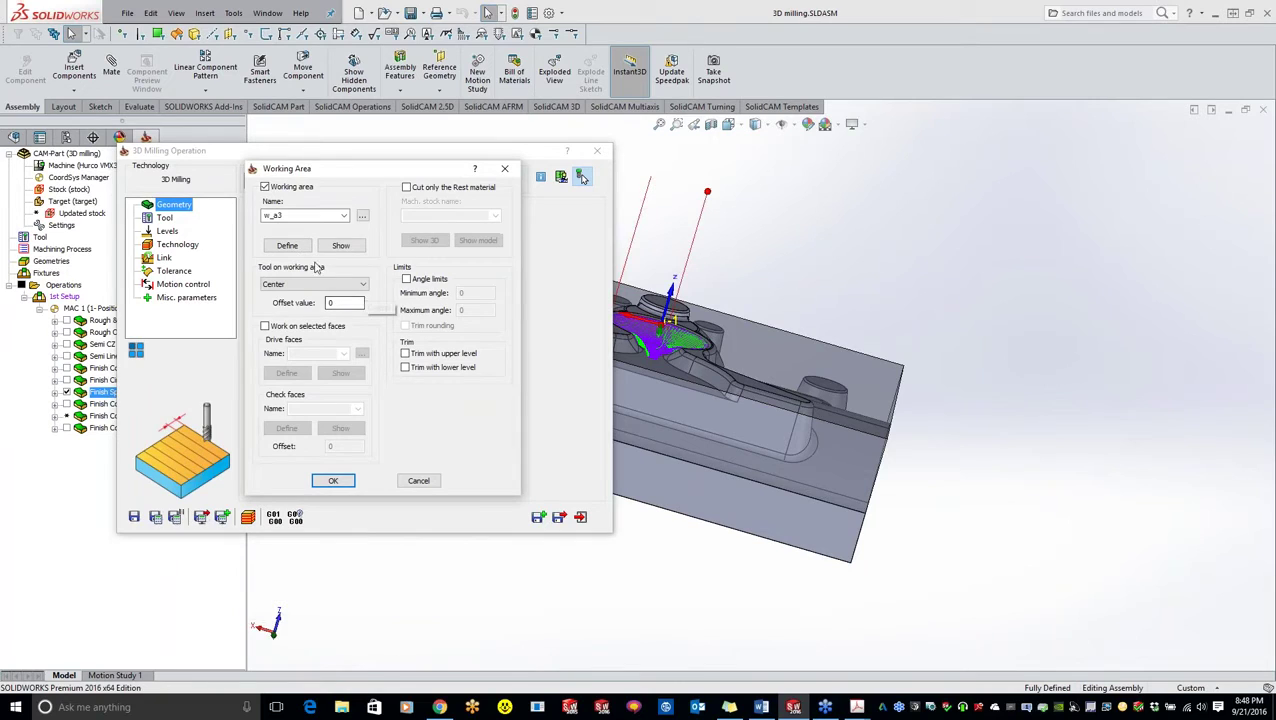
pyautogui.click(341, 245)
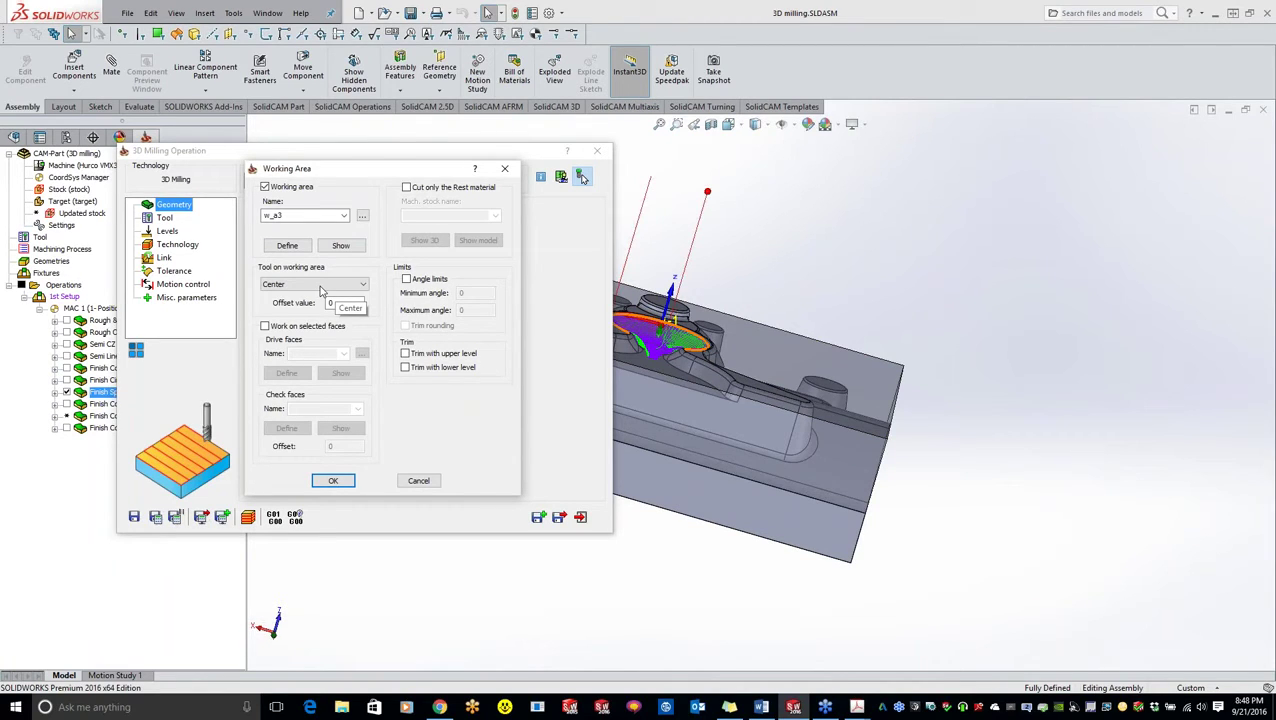
pyautogui.click(321, 289)
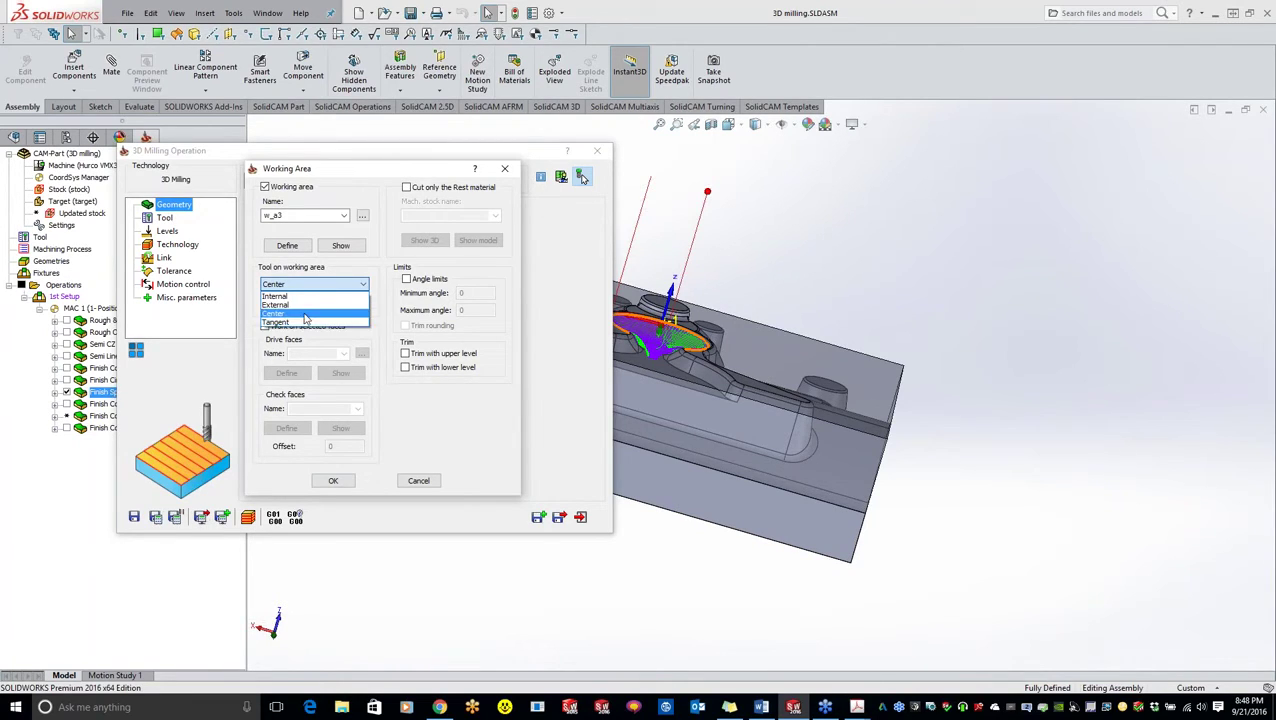
pyautogui.click(338, 287)
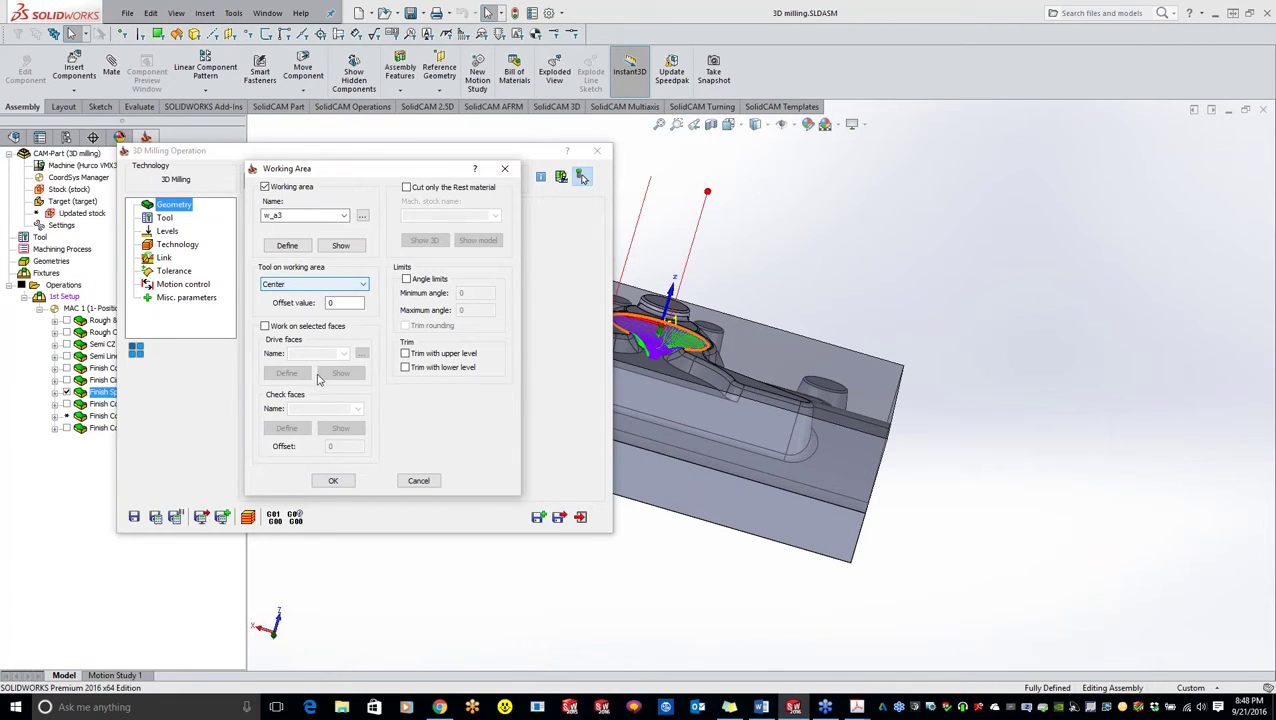
pyautogui.click(418, 480)
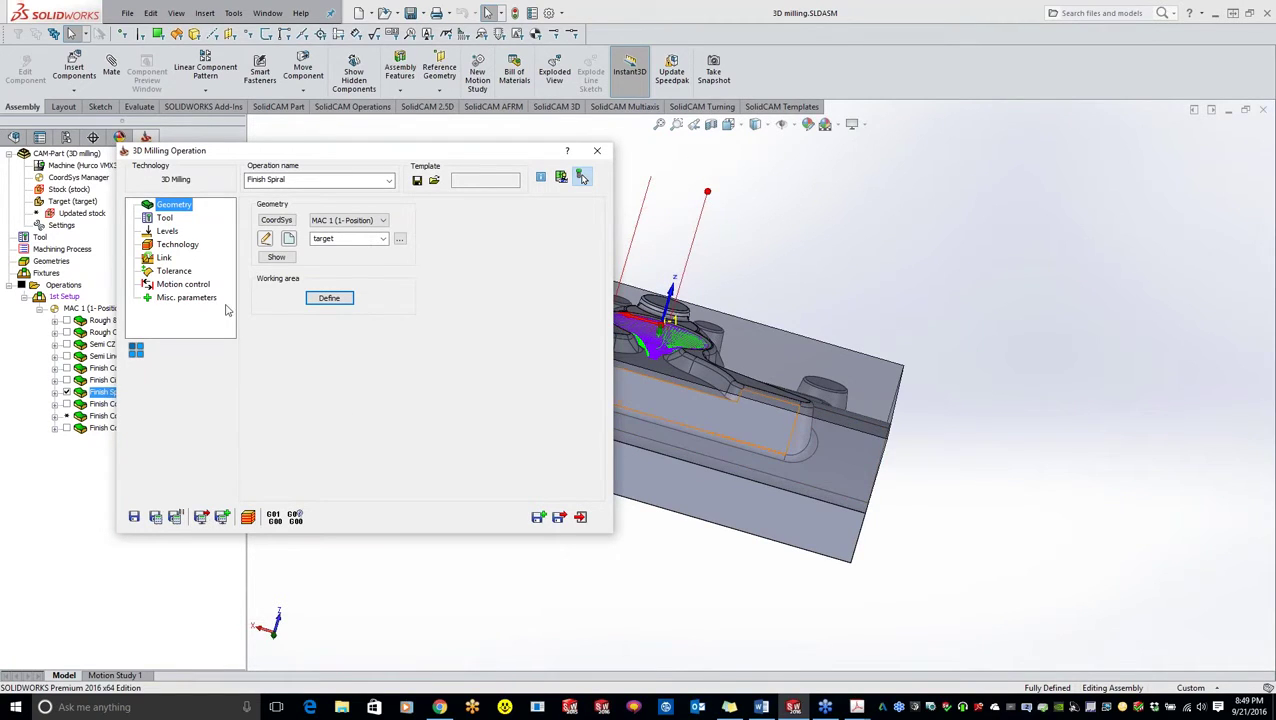
# Return to the working area settings and inspect the curved floor face beside the raised block and its corner fillet on the model
pyautogui.click(338, 299)
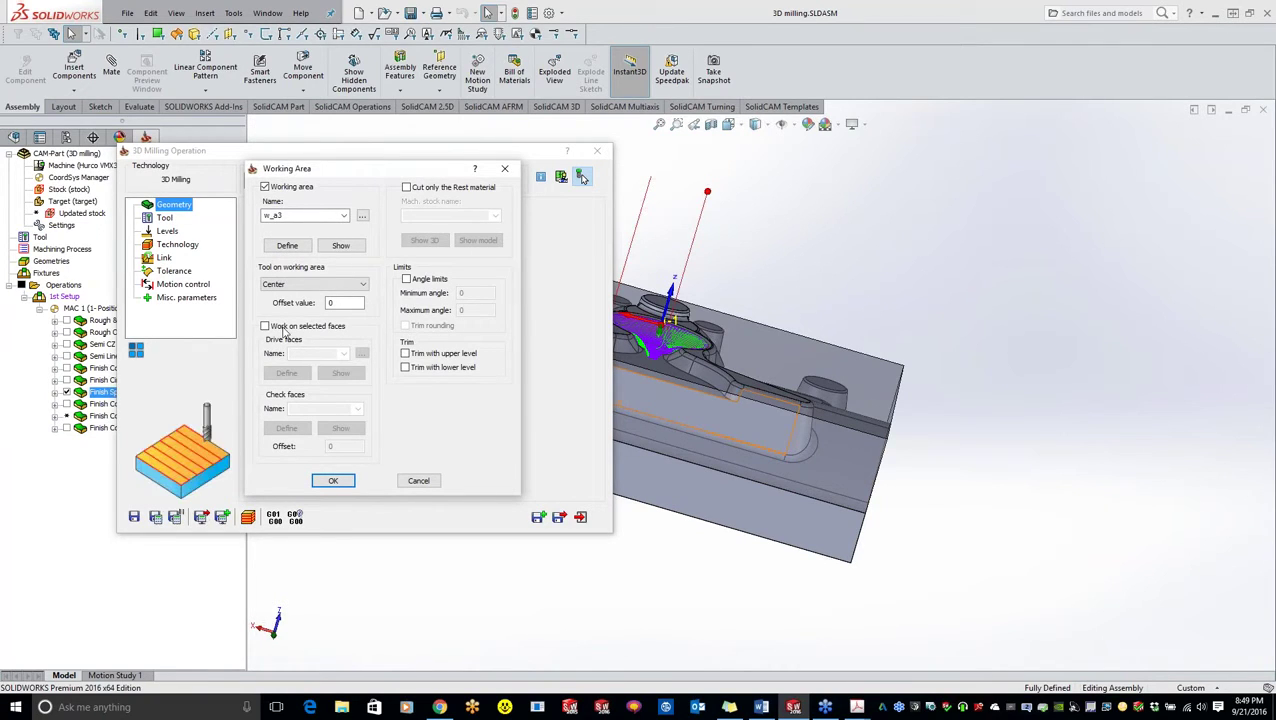
pyautogui.scroll(5, 810, 436)
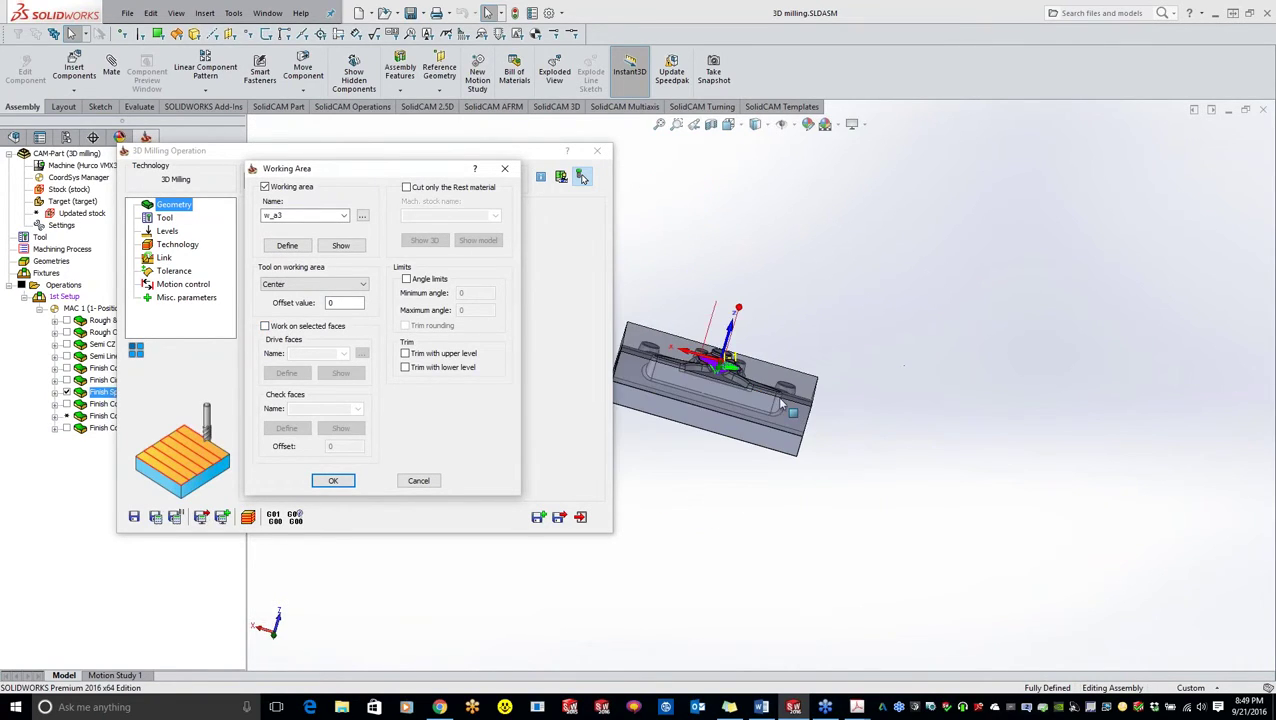
pyautogui.moveTo(776, 377); pyautogui.dragTo(706, 380, button='middle')
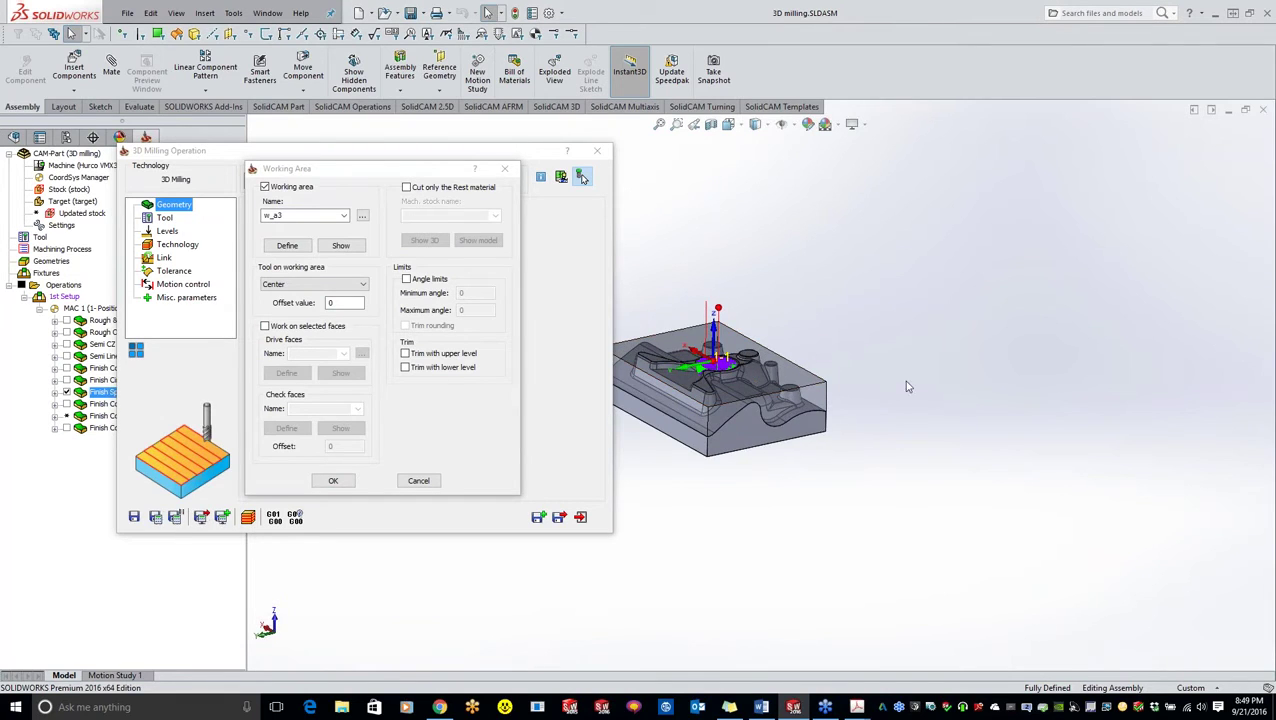
pyautogui.scroll(-10, 731, 418)
pyautogui.scroll(10, 731, 418)
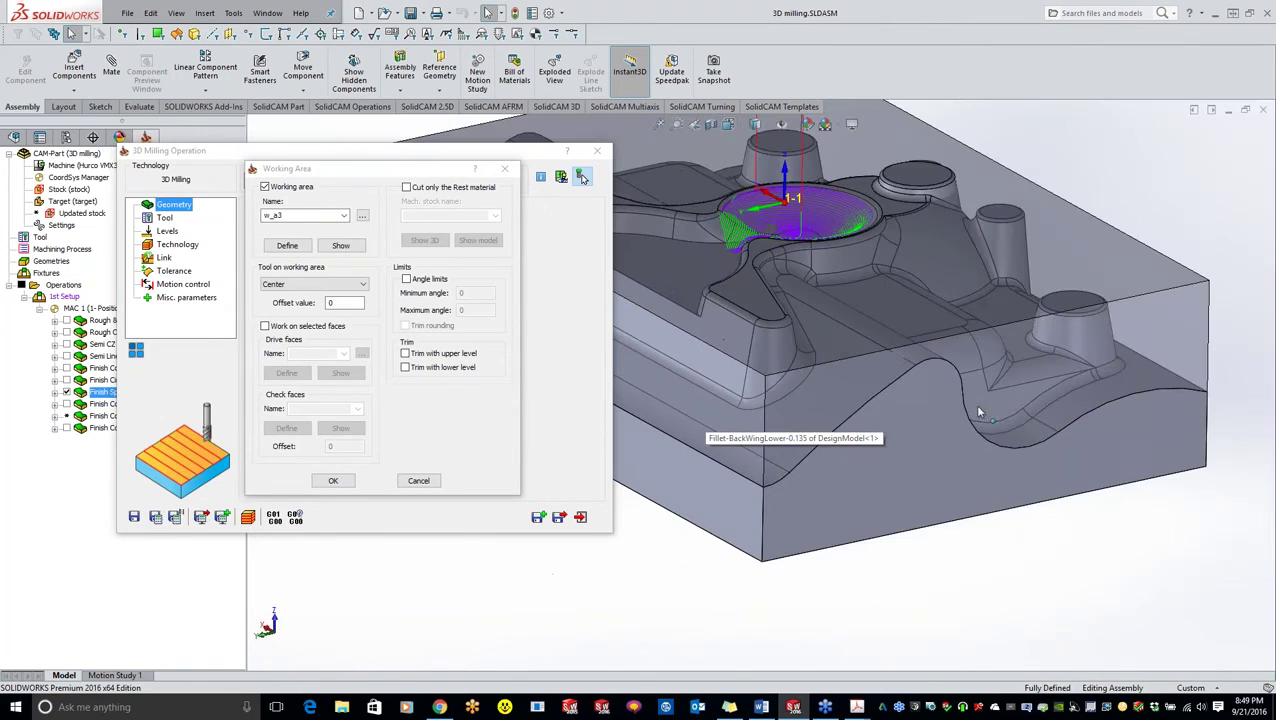
pyautogui.click(854, 379)
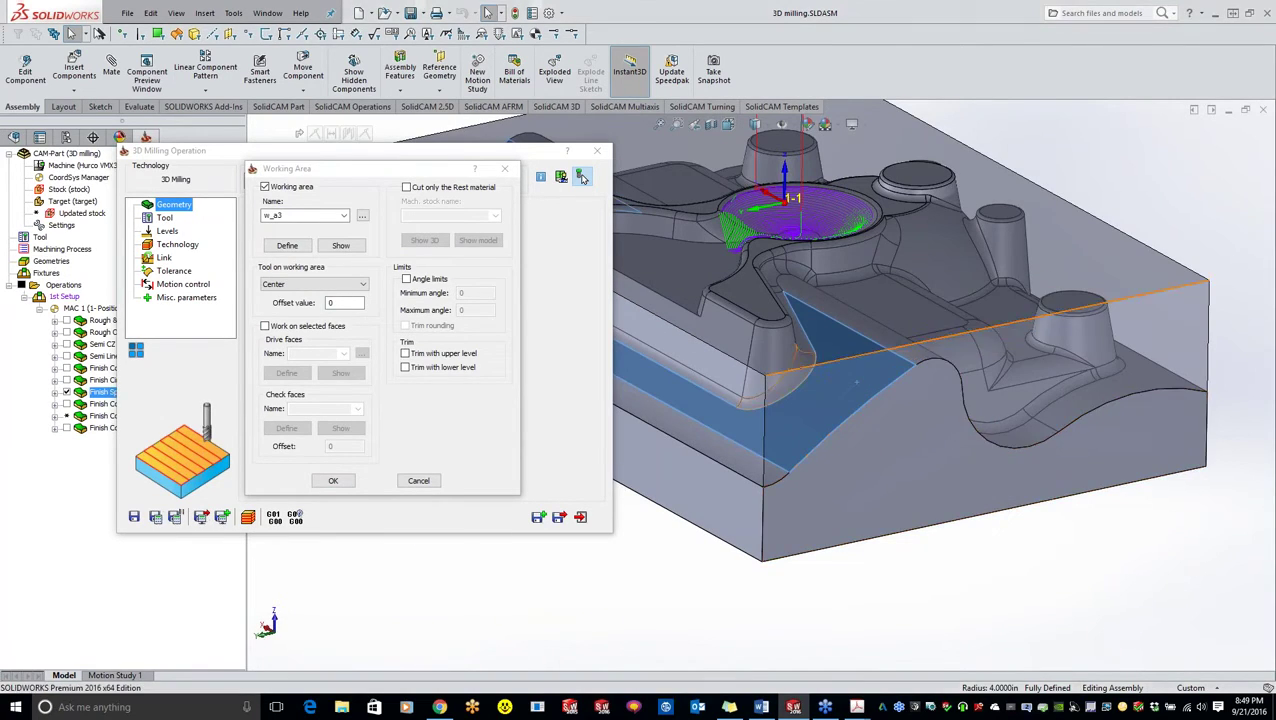
pyautogui.click(790, 385)
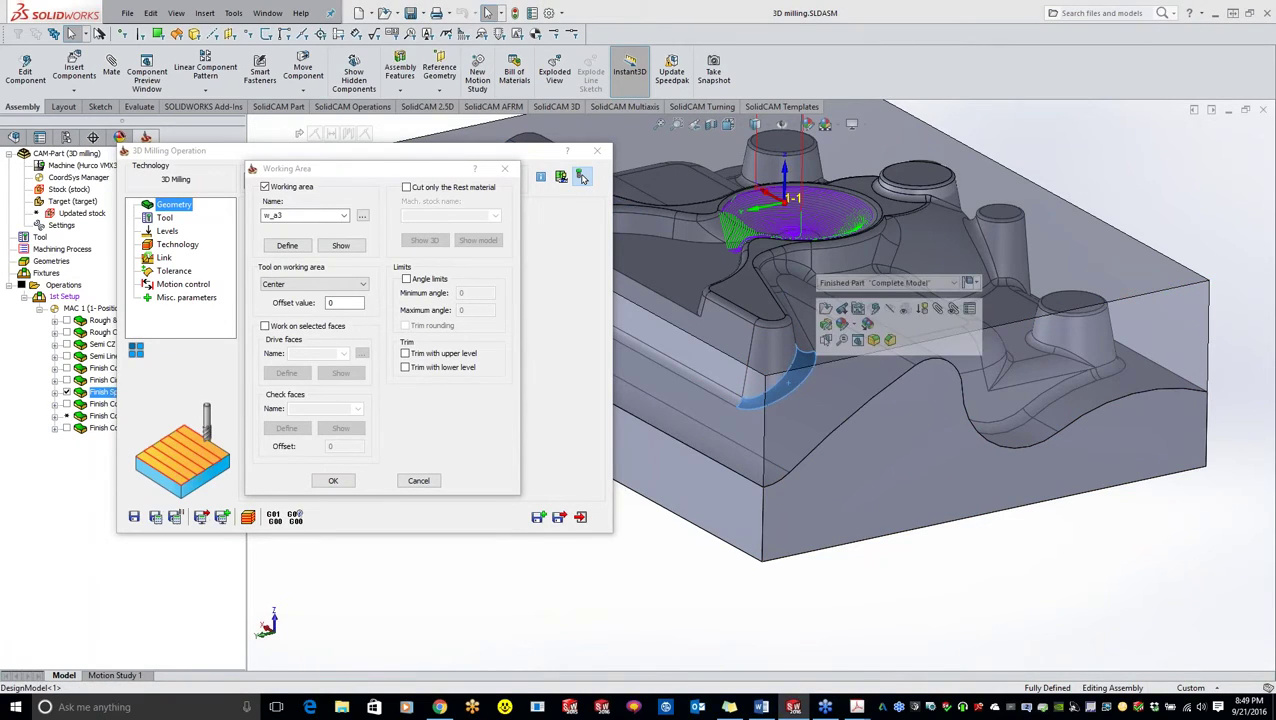
# Enable work on selected faces and define the curved floor face around the raised block as the drive face
pyautogui.click(265, 327)
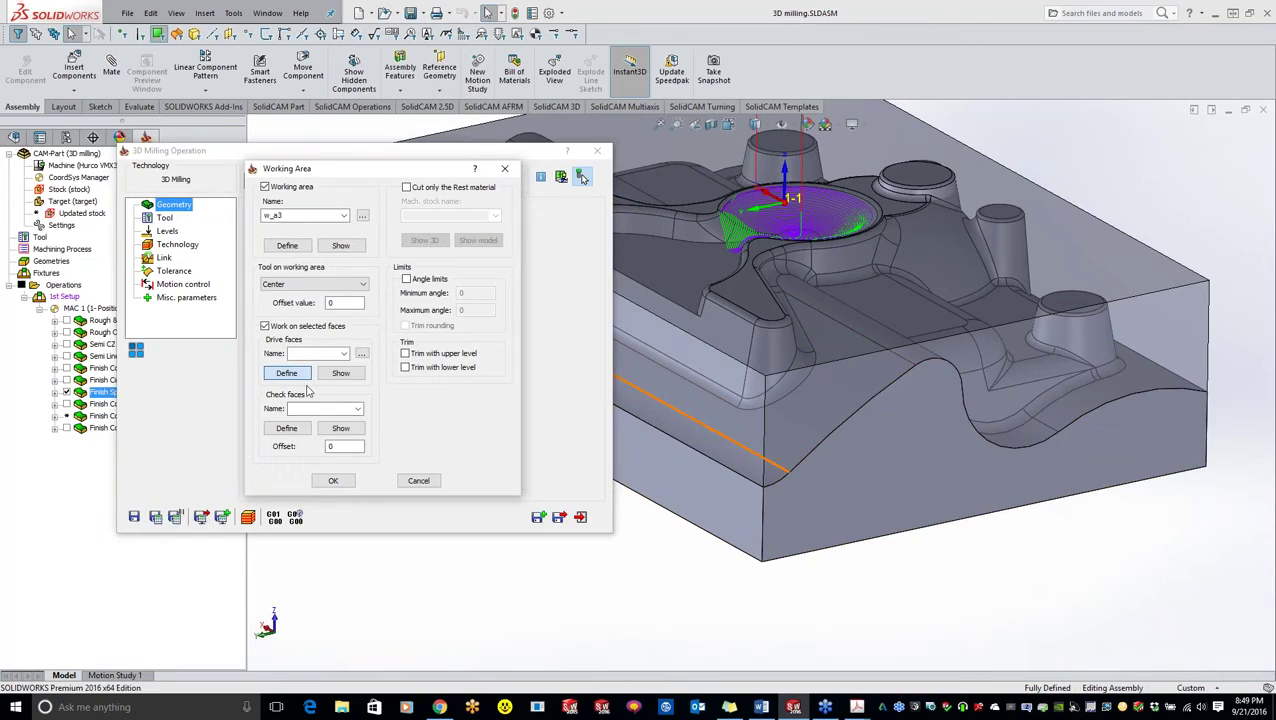
pyautogui.click(286, 428)
pyautogui.click(805, 410)
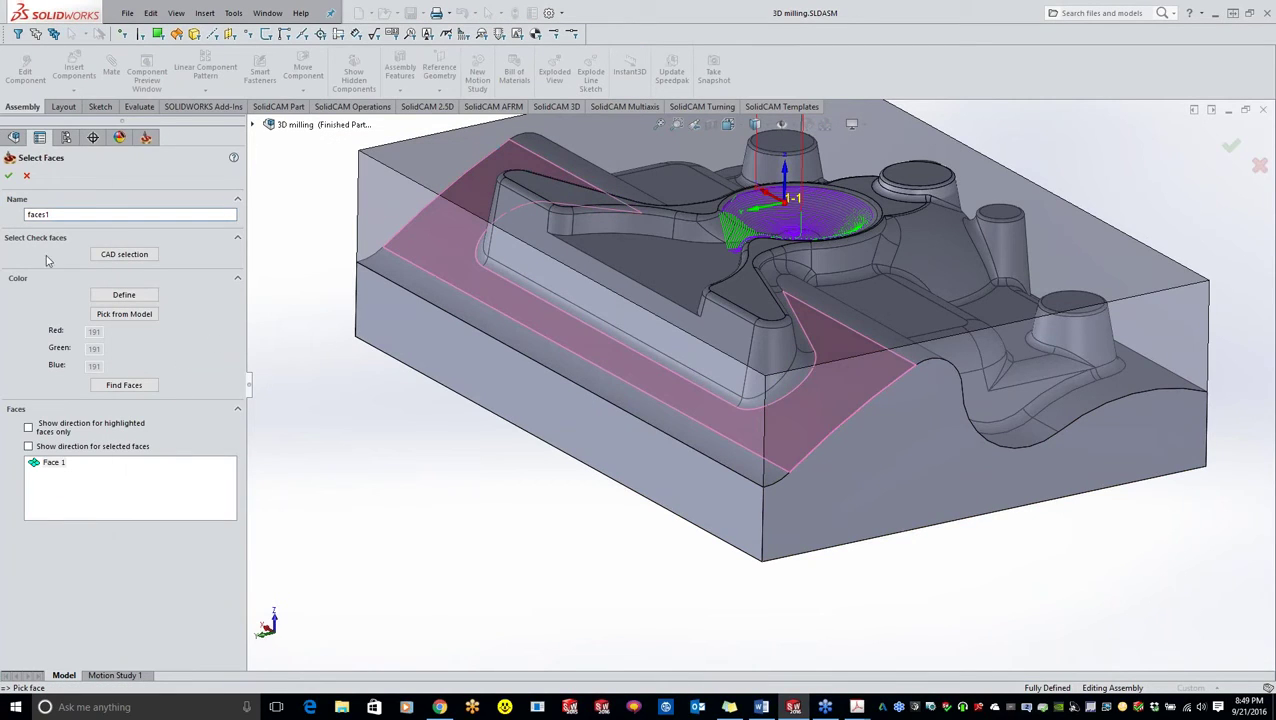
pyautogui.click(8, 175)
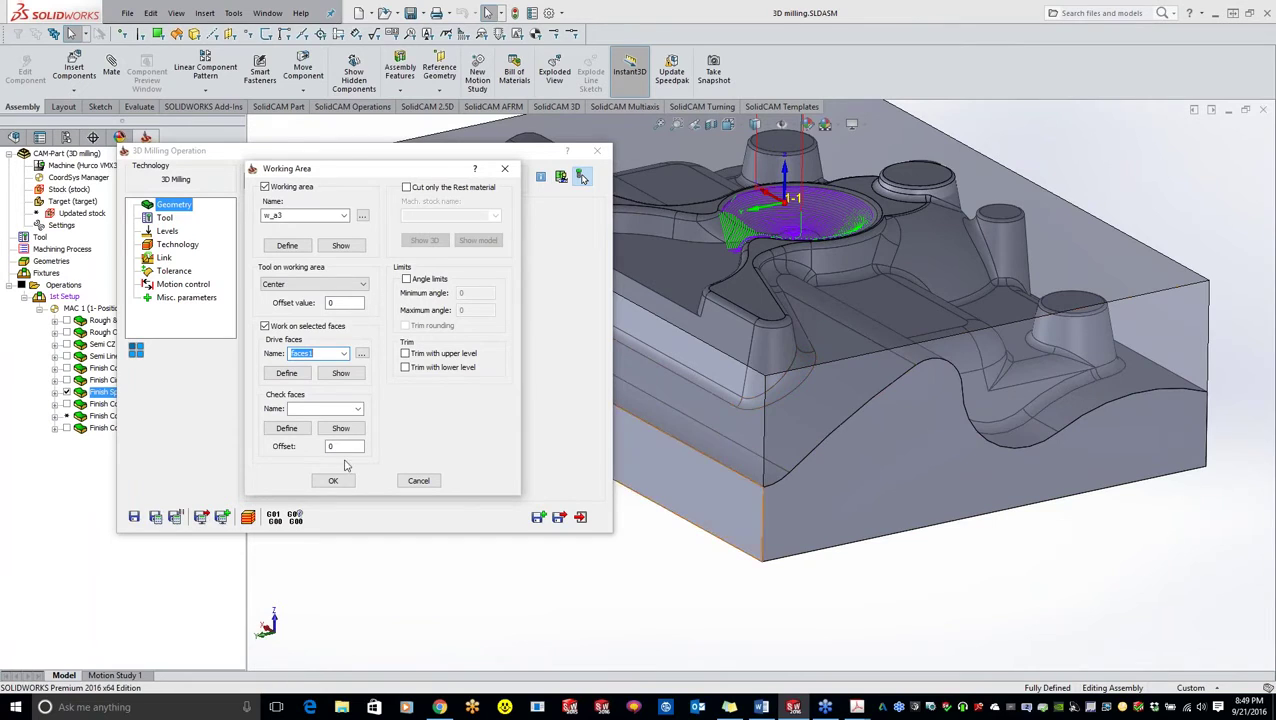
# Define the raised block's base fillets, side wall and rounded corner as five check faces, and turn work on selected faces back off
pyautogui.click(286, 428)
pyautogui.click(812, 398)
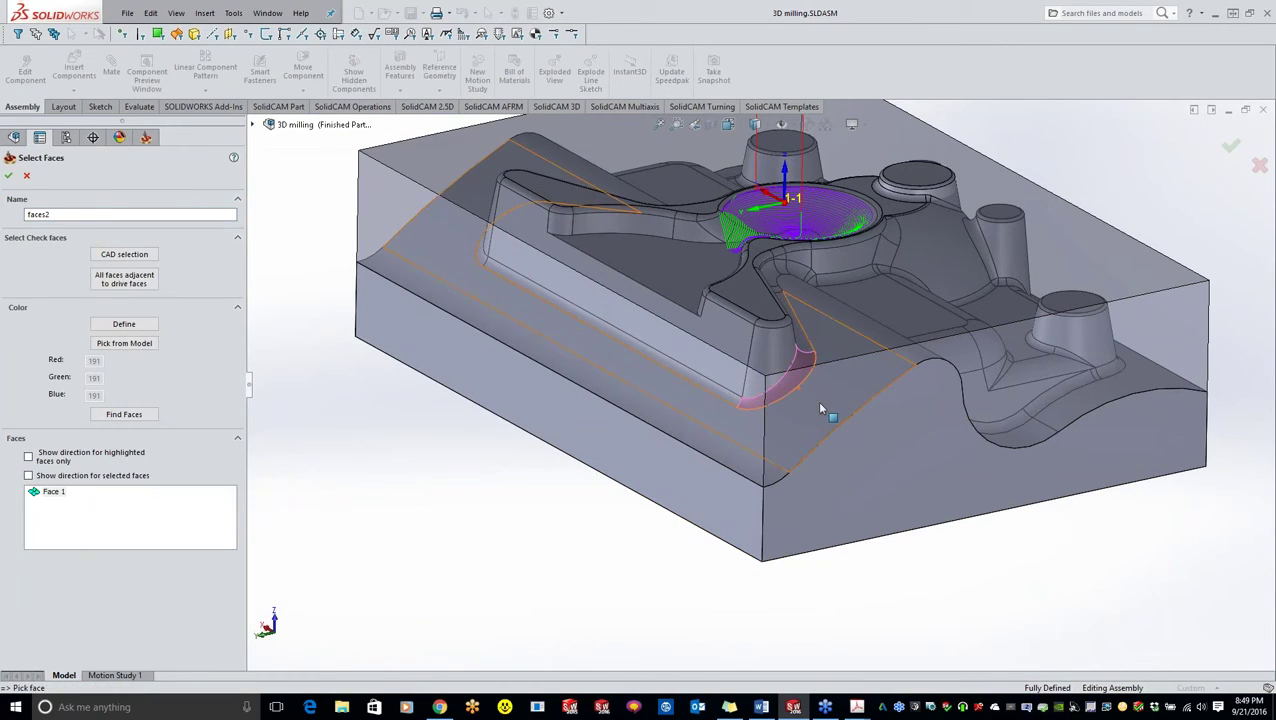
pyautogui.click(736, 394)
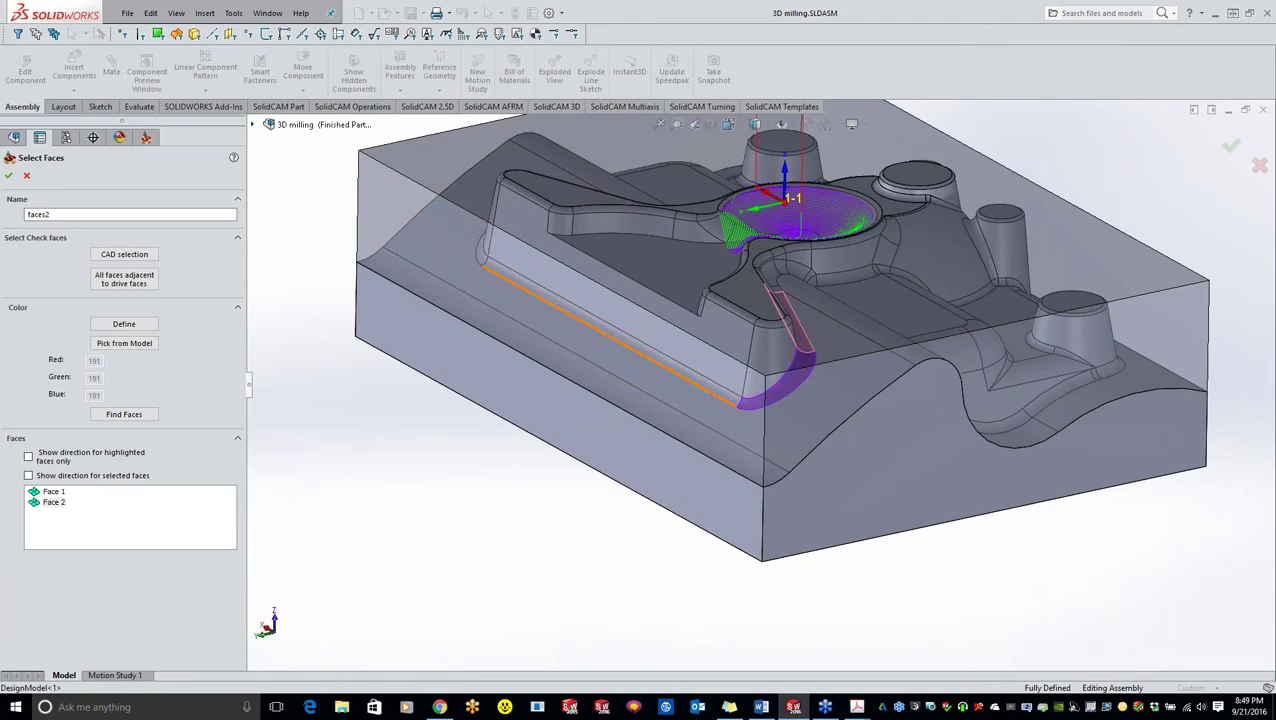
pyautogui.click(728, 368)
pyautogui.click(745, 398)
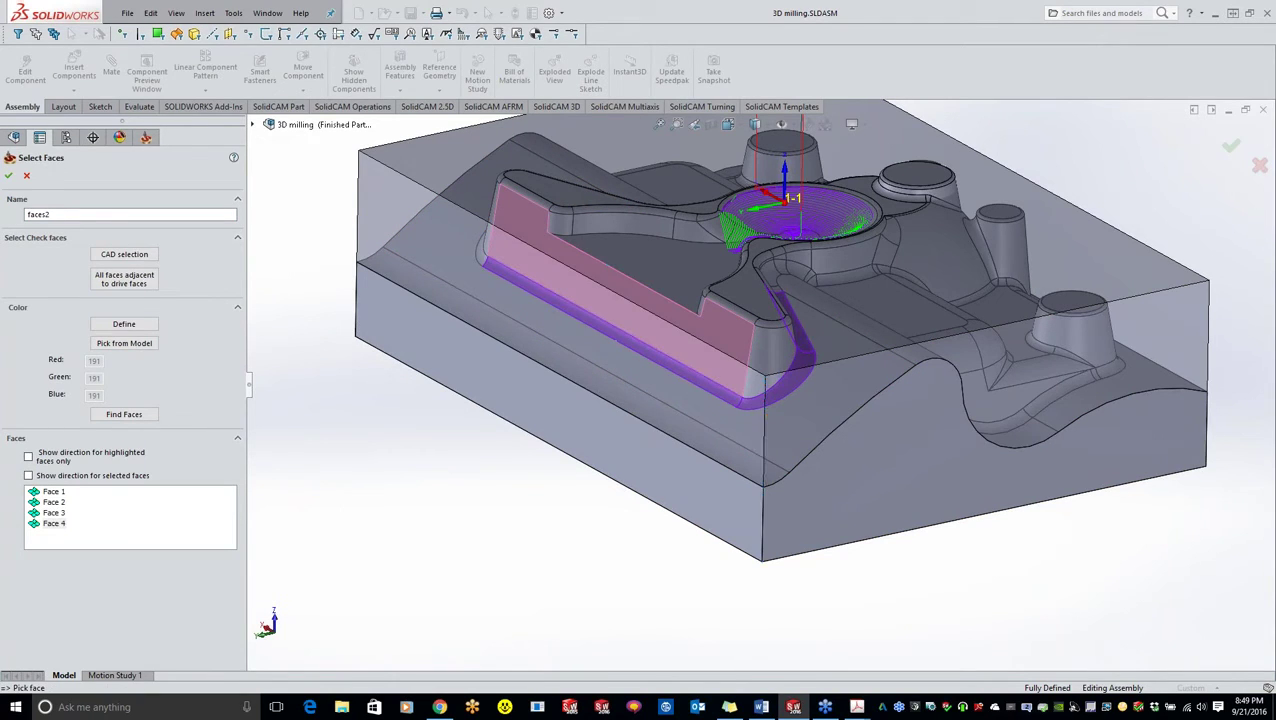
pyautogui.click(764, 354)
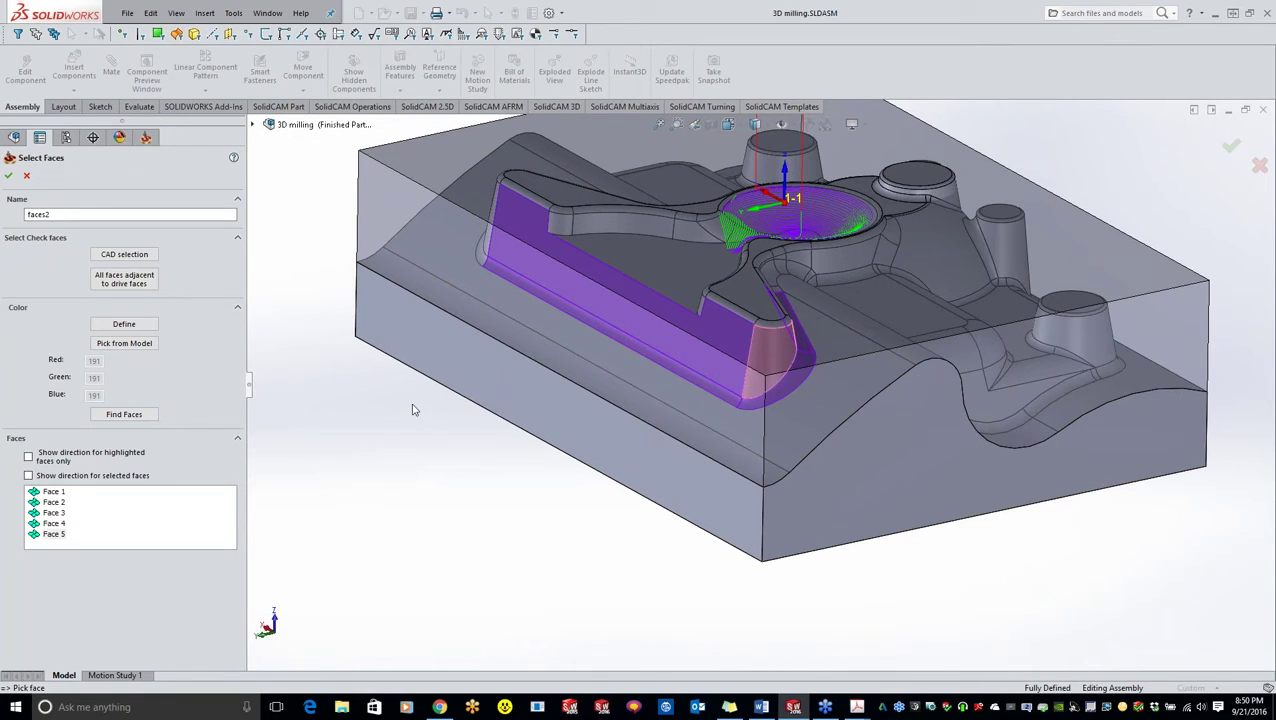
pyautogui.click(9, 175)
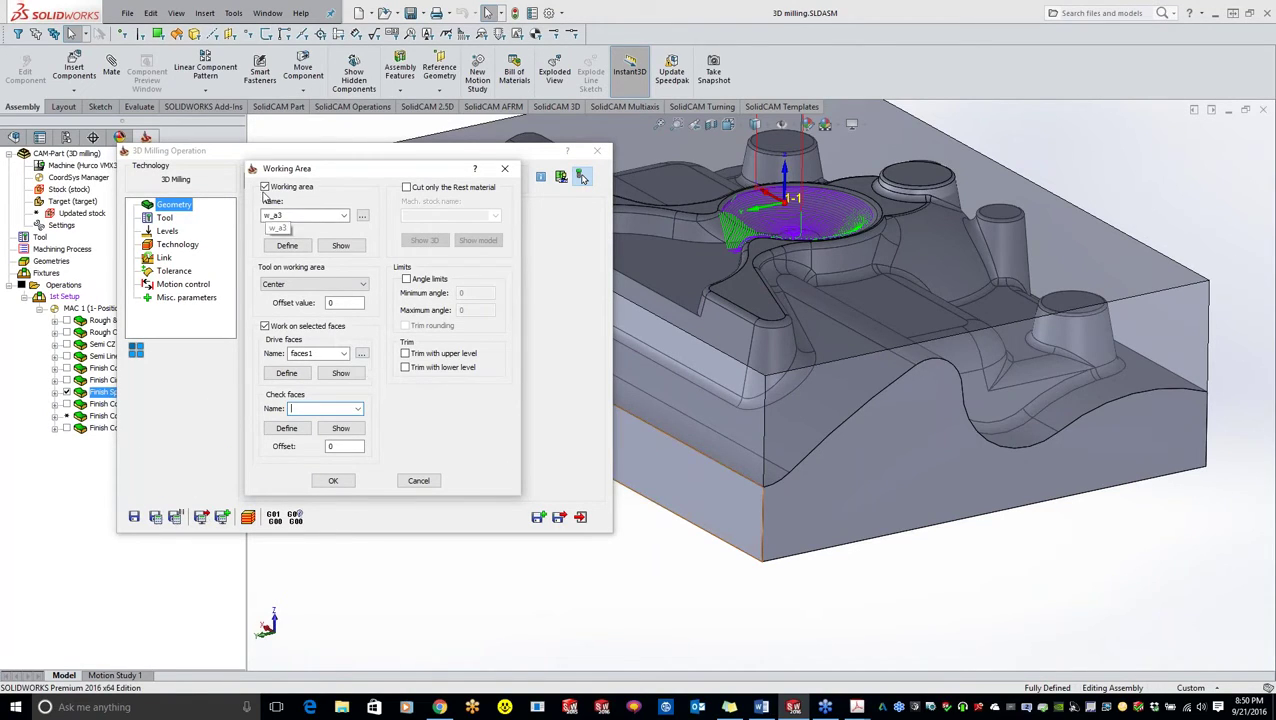
pyautogui.click(266, 327)
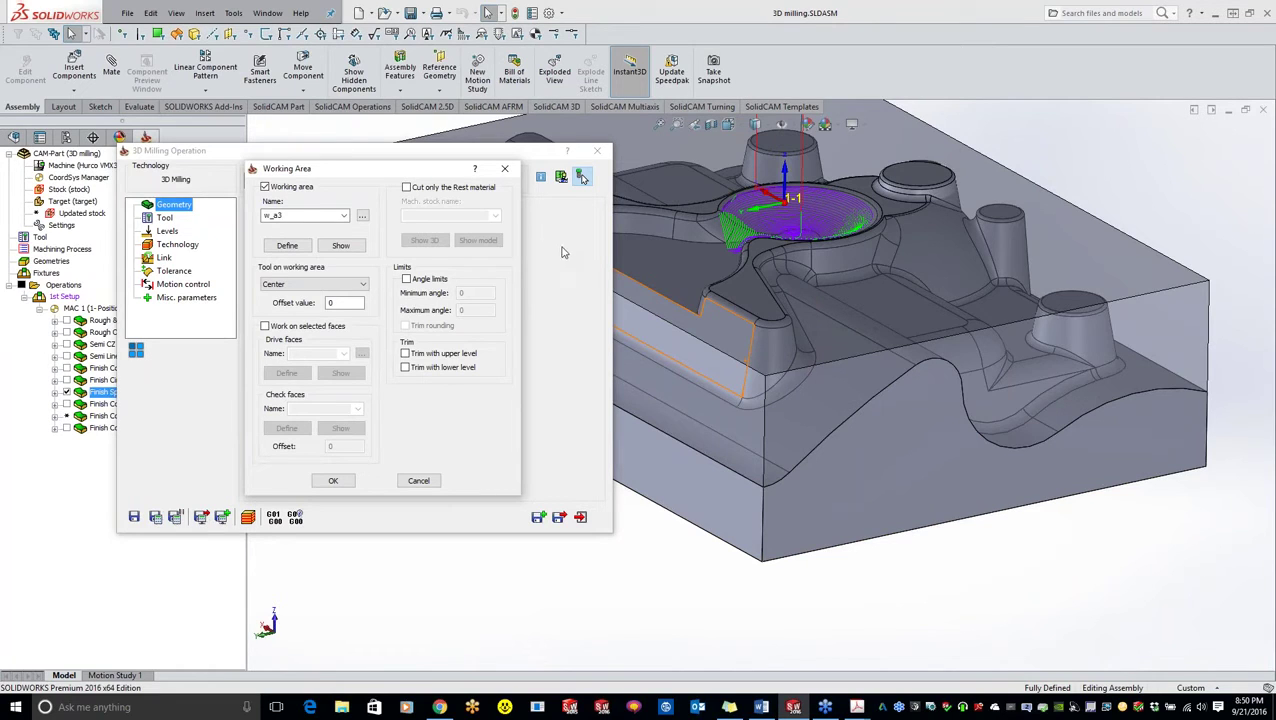
# Close the working area settings without applying them, exit the operation and recalculate the Finish Spiral toolpath
pyautogui.click(504, 169)
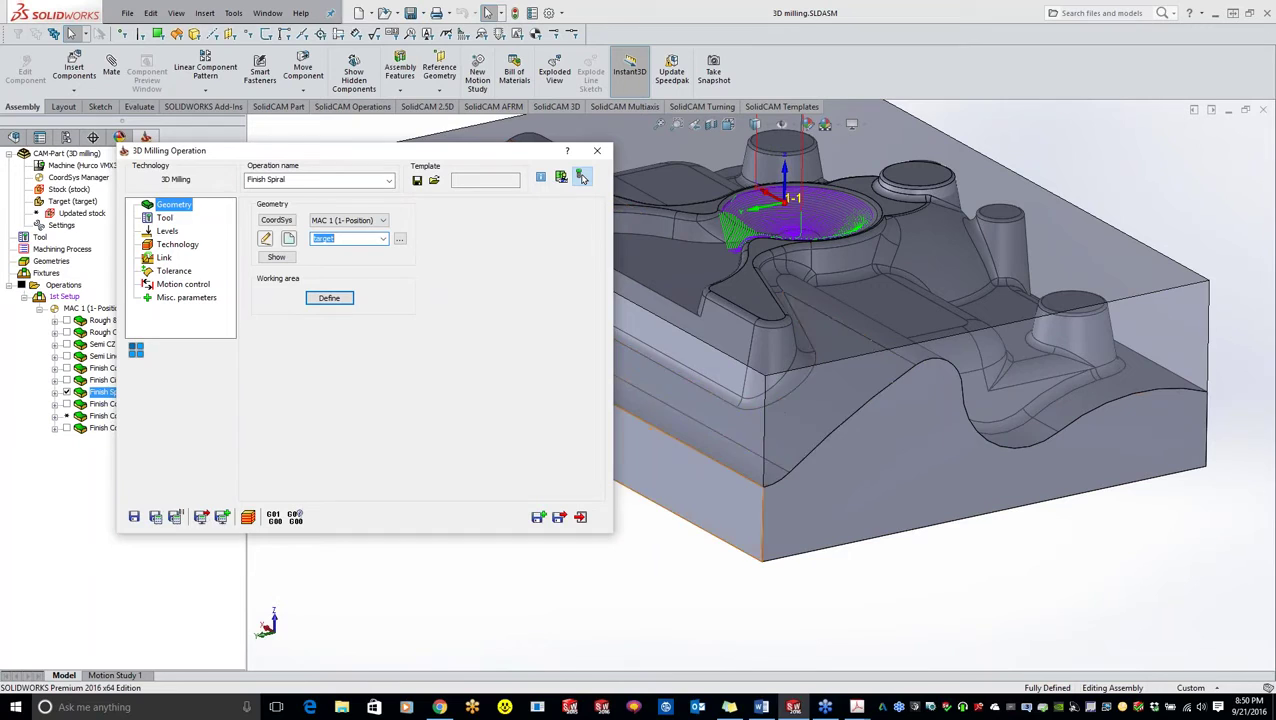
pyautogui.click(248, 517)
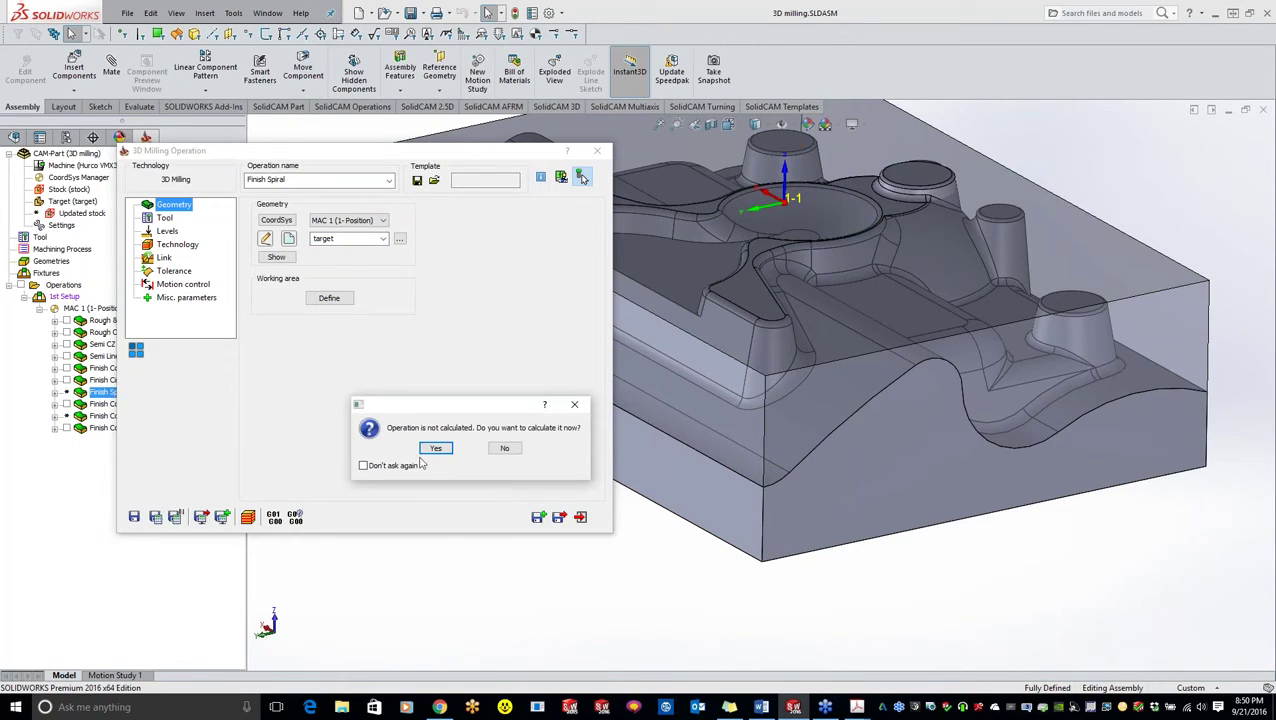
pyautogui.click(504, 448)
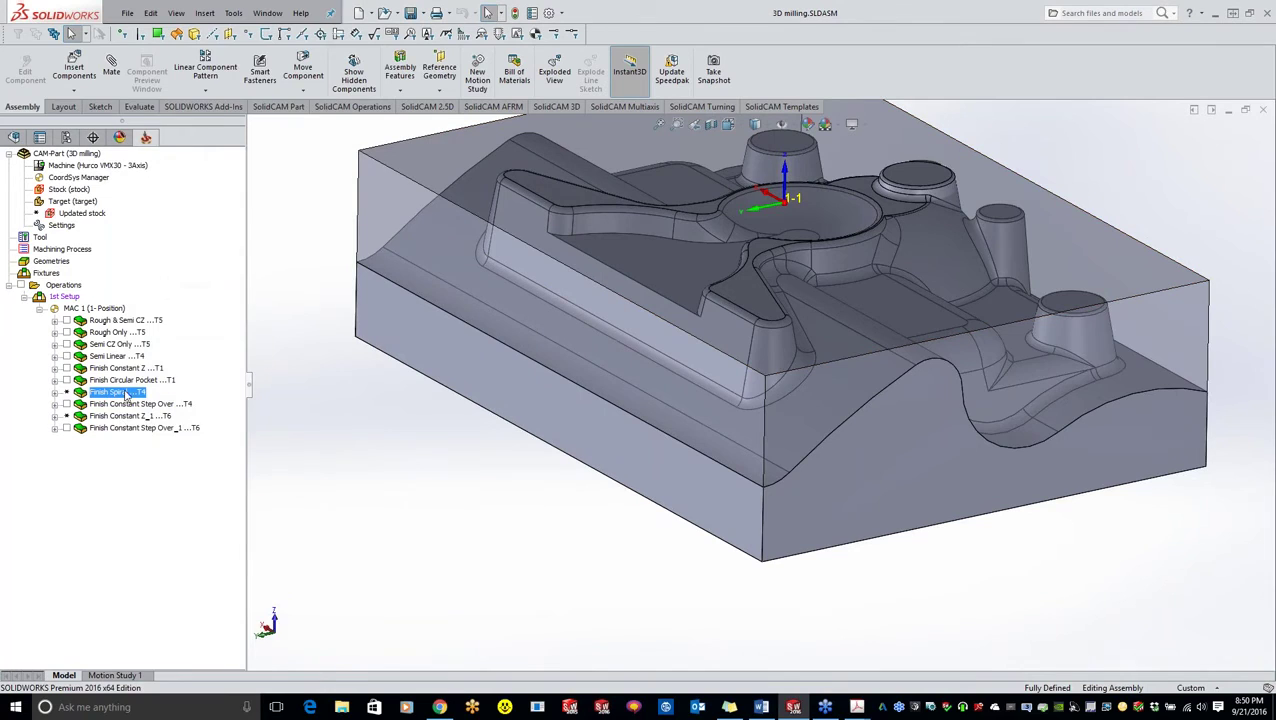
pyautogui.rightClick(126, 394)
pyautogui.click(168, 214)
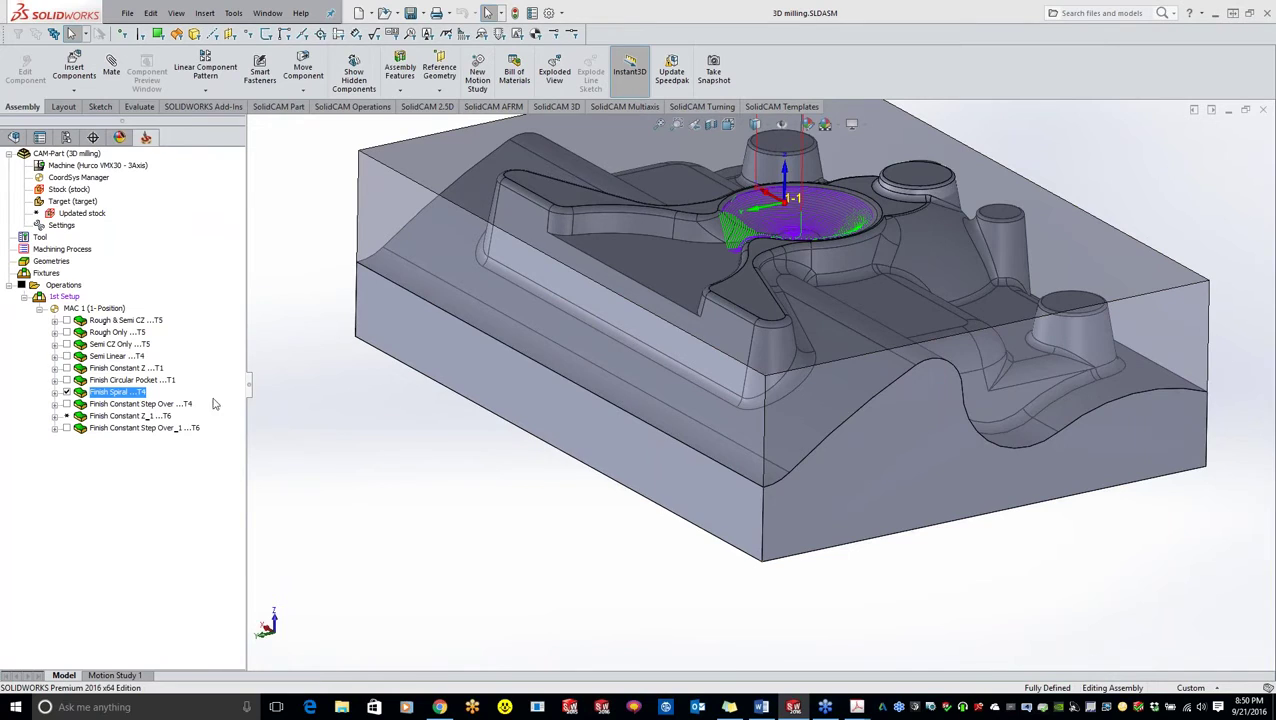
# Simulate Finish Spiral in SolidVerify and watch the ball nose tool finish the round central bowl, then close the simulation
pyautogui.rightClick(130, 396)
pyautogui.click(195, 259)
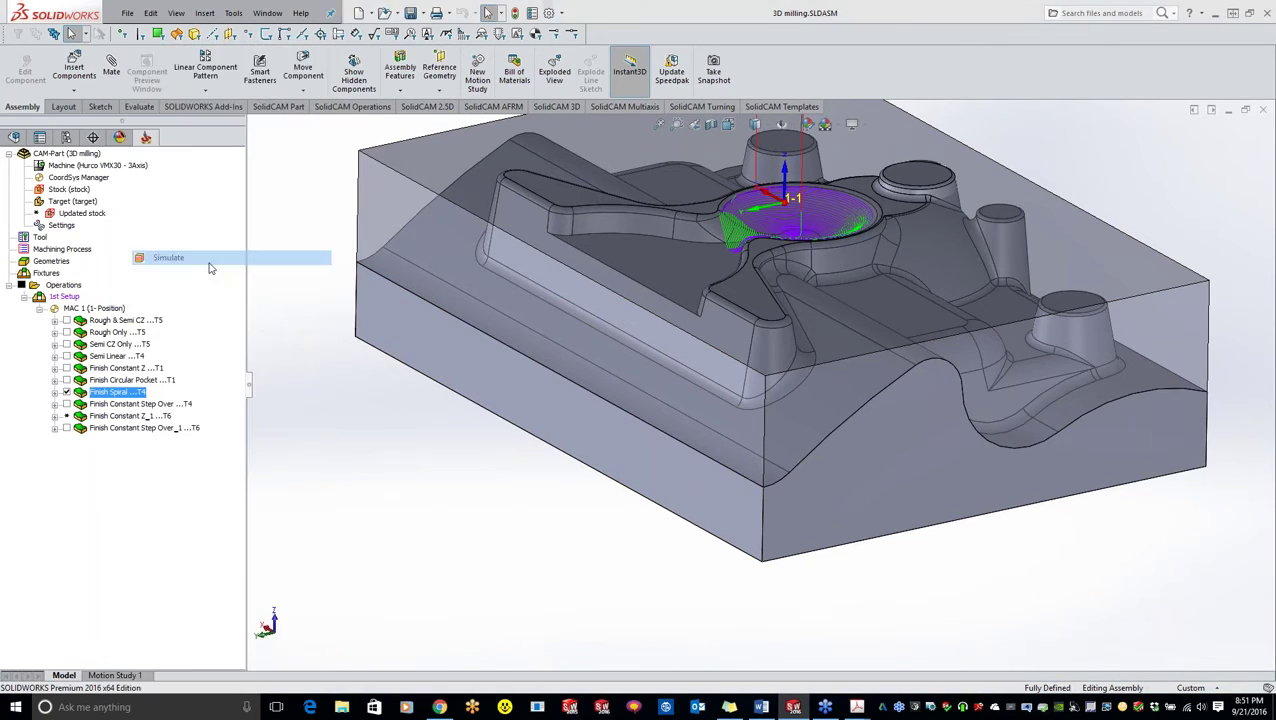
pyautogui.click(146, 88)
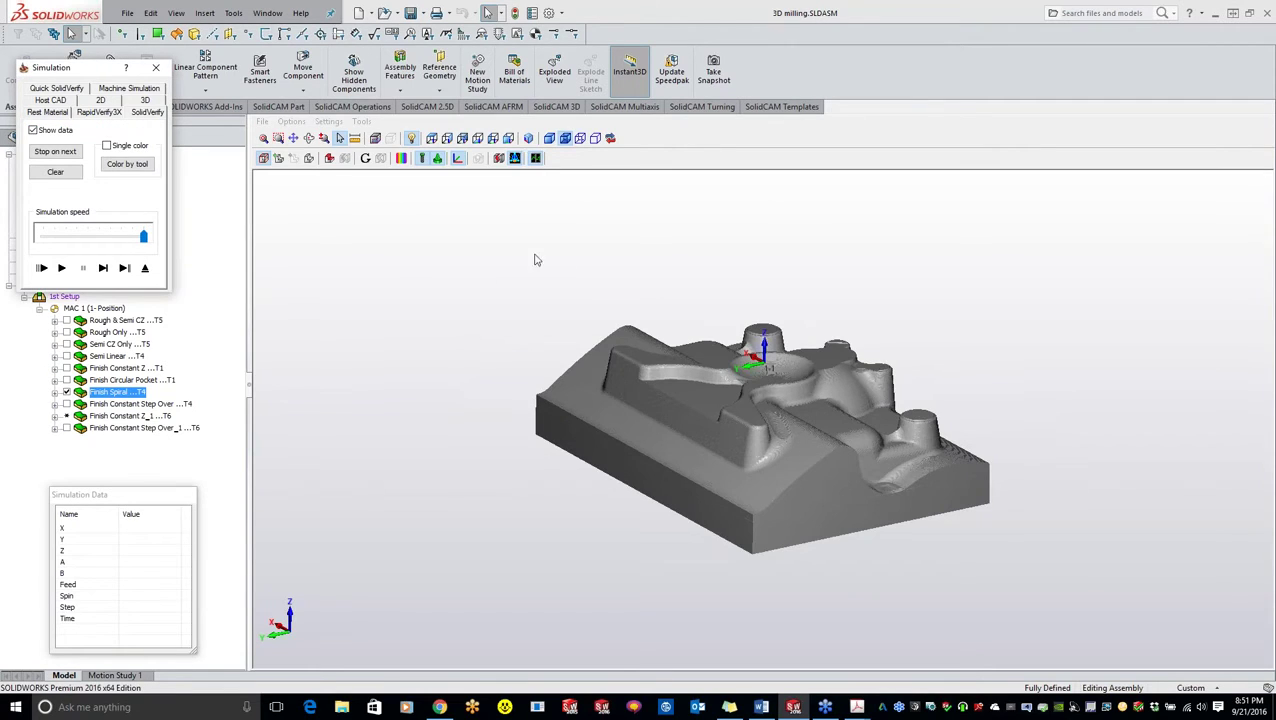
pyautogui.click(278, 138)
pyautogui.moveTo(684, 342); pyautogui.dragTo(852, 420)
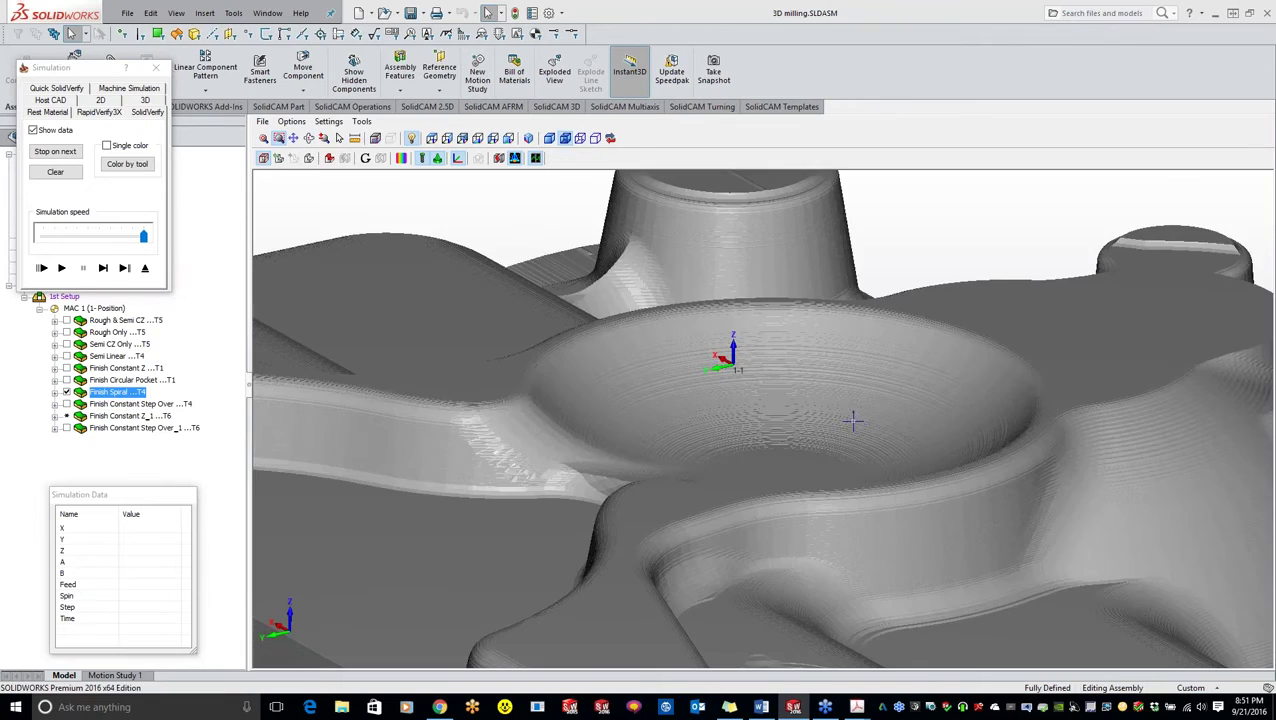
pyautogui.click(62, 274)
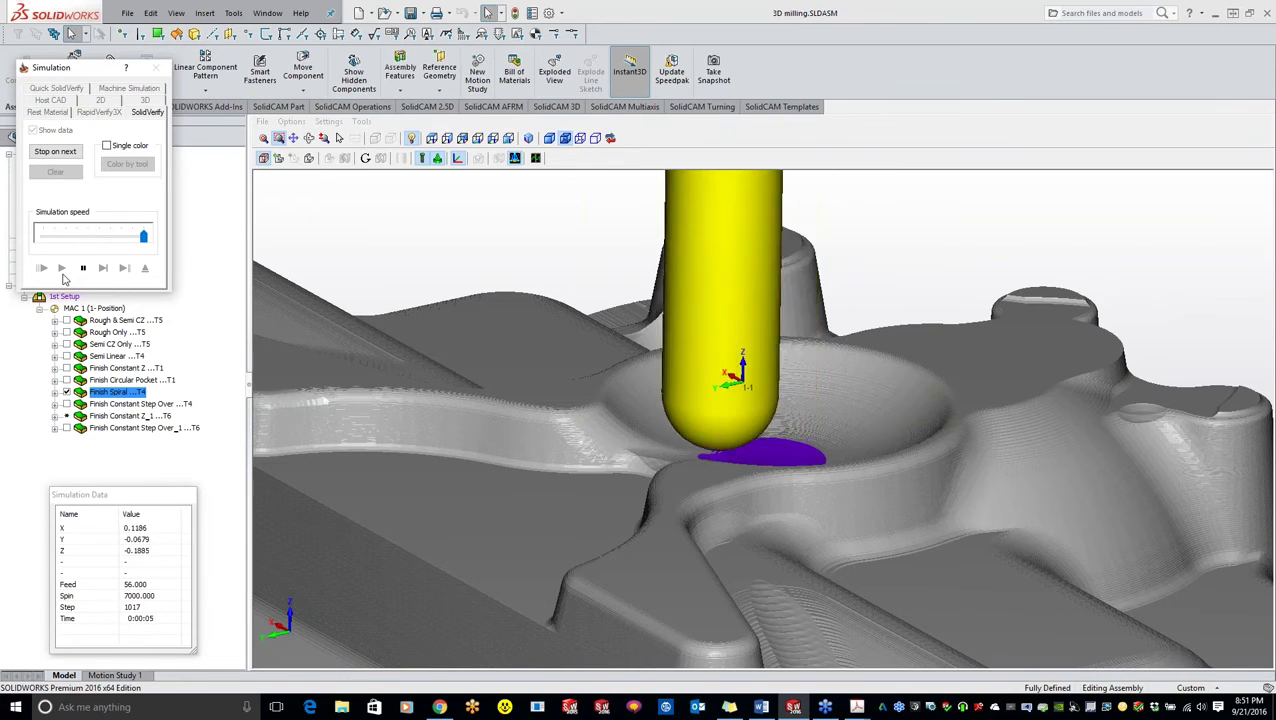
pyautogui.scroll(-5, 712, 533)
pyautogui.moveTo(712, 533); pyautogui.dragTo(584, 555, button='middle')
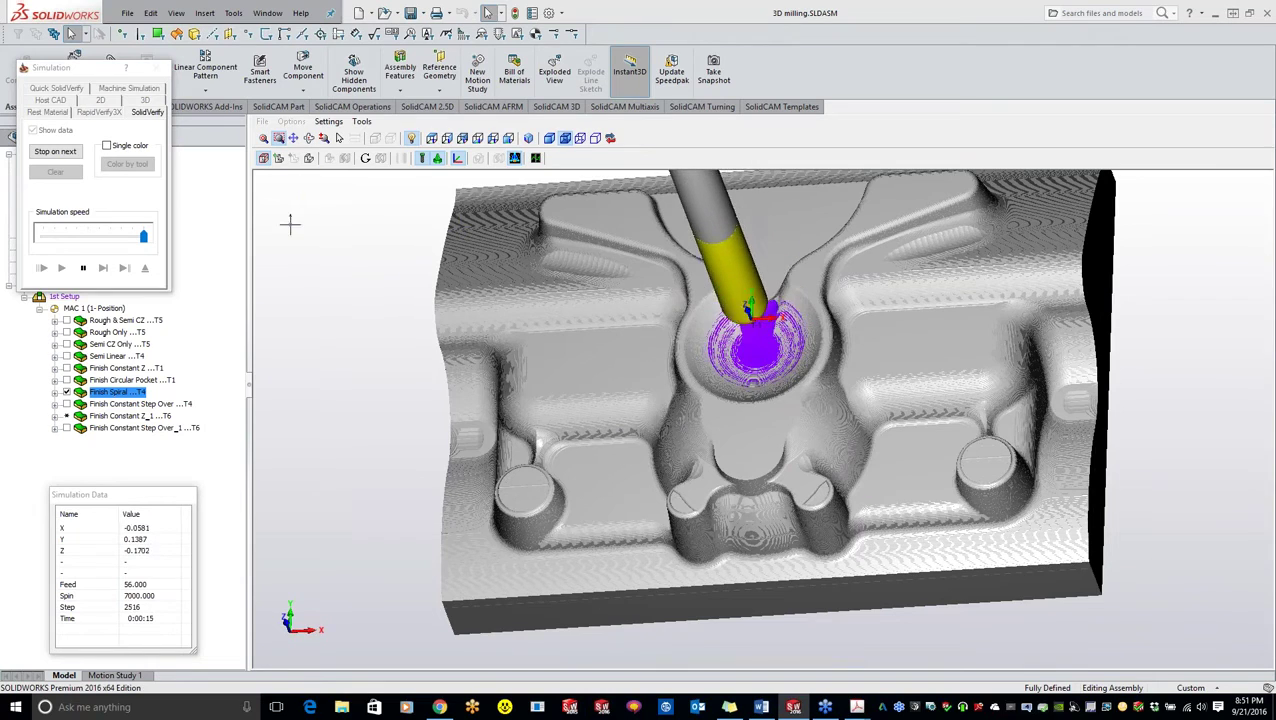
pyautogui.click(57, 238)
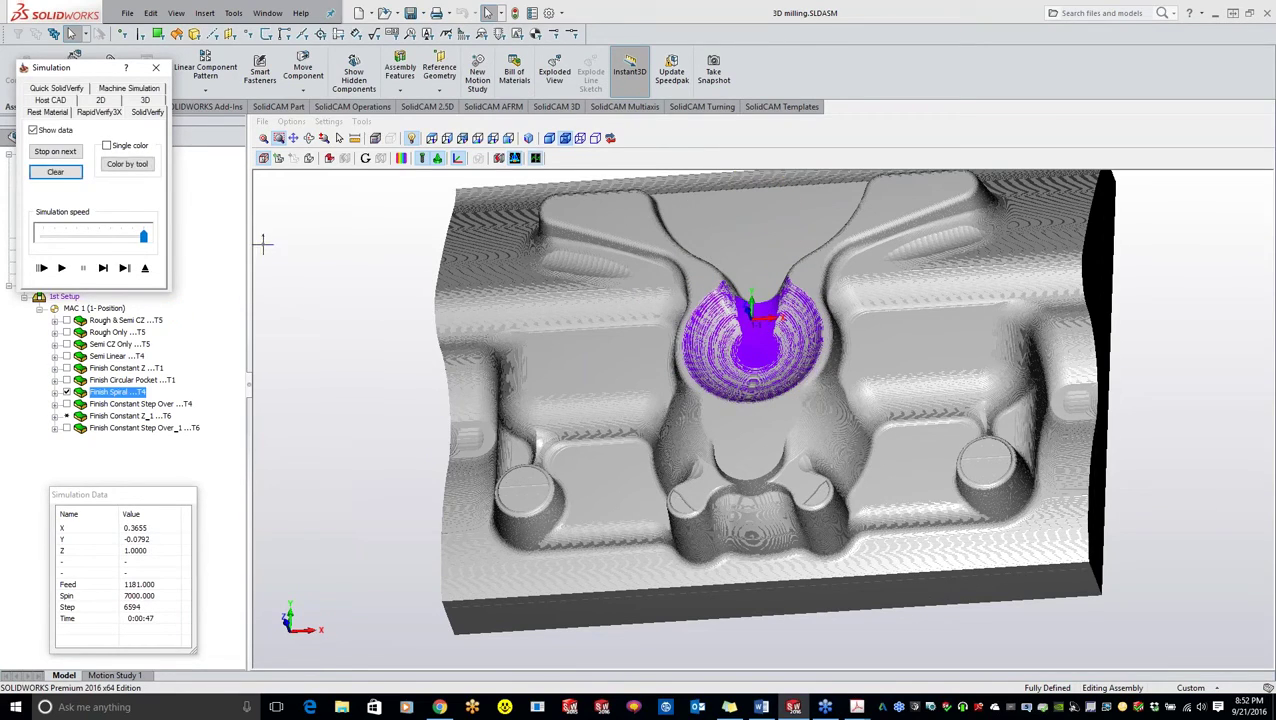
pyautogui.click(156, 67)
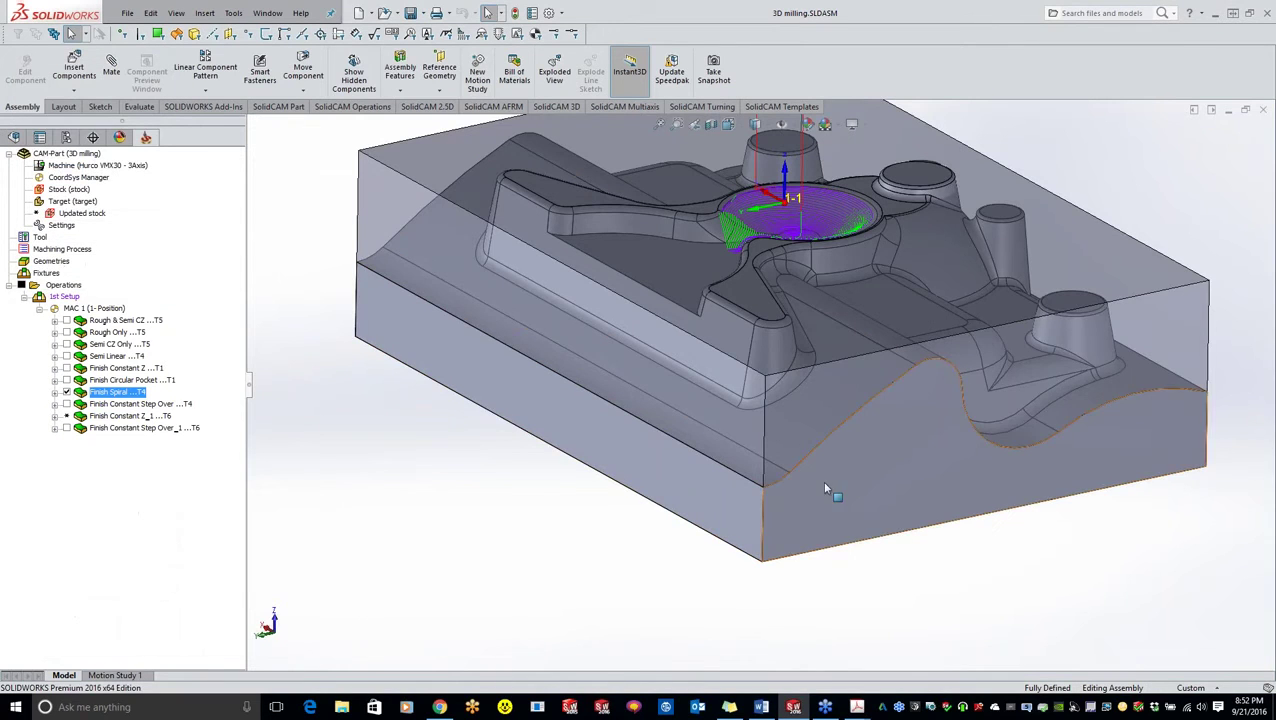
# Open the Finish Constant Step Over operation for editing and display its toolpath in place of the Finish Spiral one
pyautogui.moveTo(795, 350); pyautogui.dragTo(630, 598, button='middle')
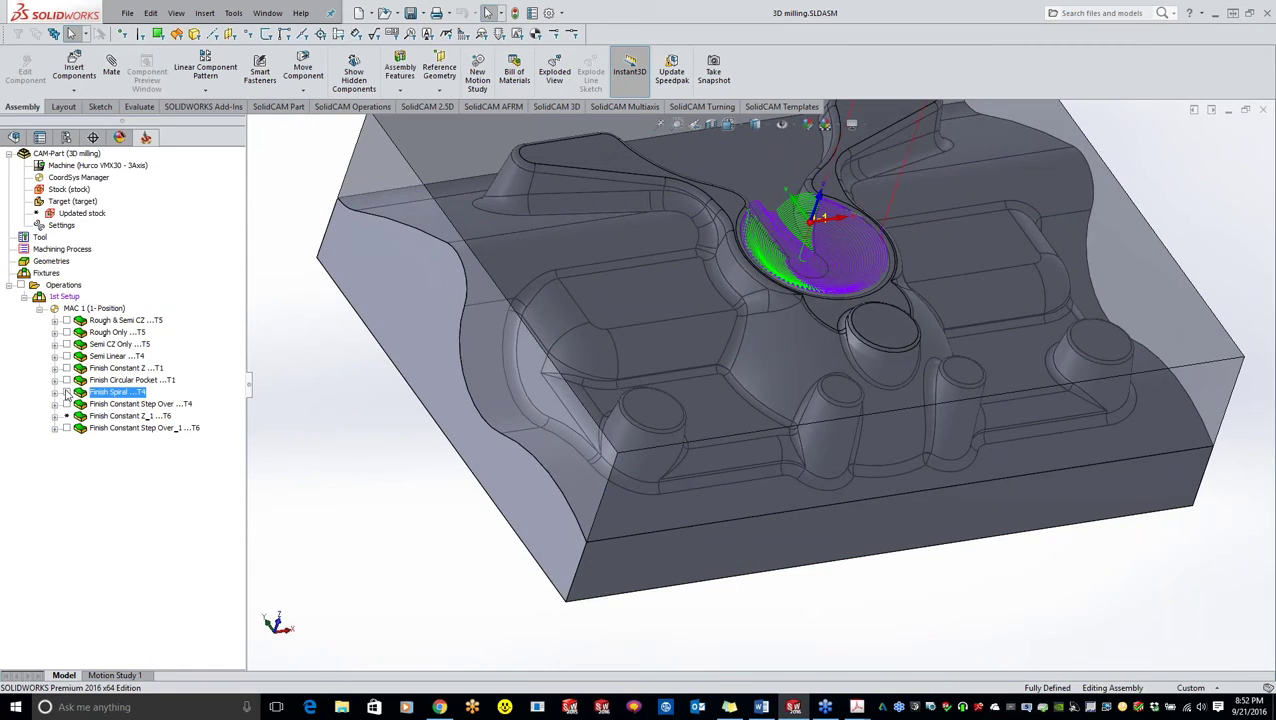
pyautogui.click(66, 392)
pyautogui.doubleClick(120, 404)
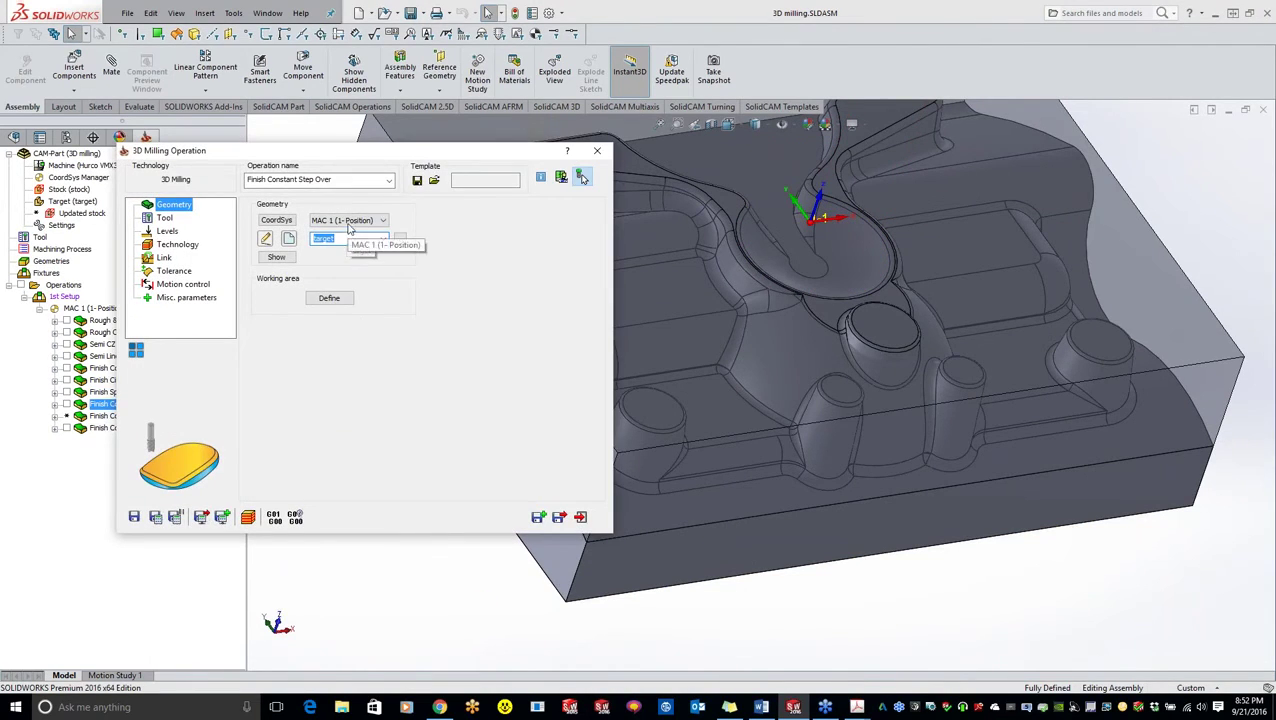
pyautogui.moveTo(415, 152); pyautogui.dragTo(513, 57)
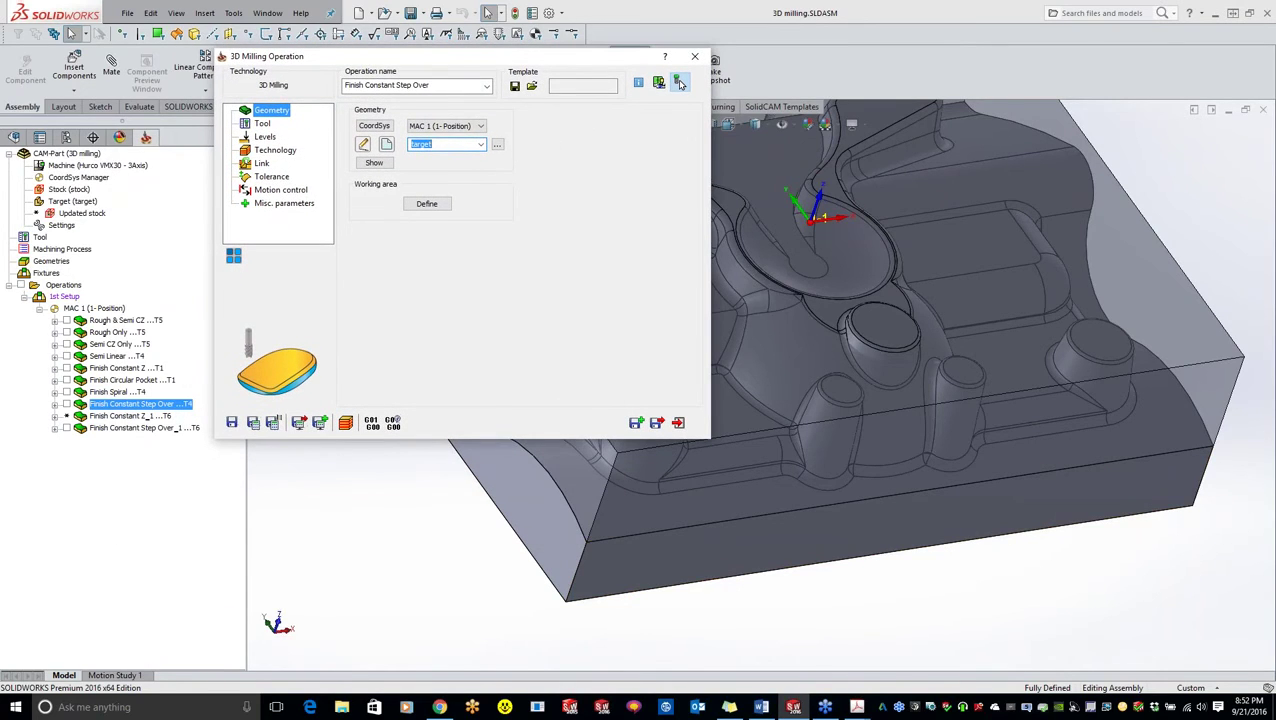
pyautogui.click(680, 84)
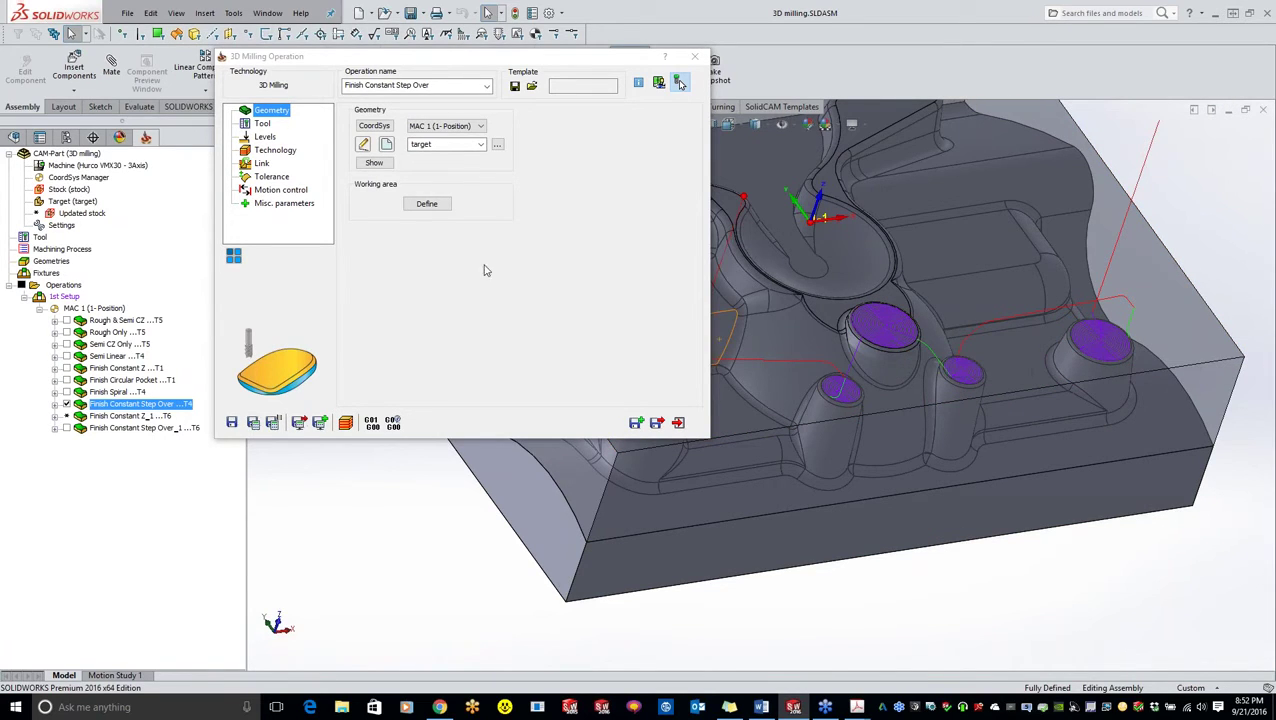
# Review the Finish Constant Step Over working area and show its drive faces geometry "faces" on the model
pyautogui.click(427, 204)
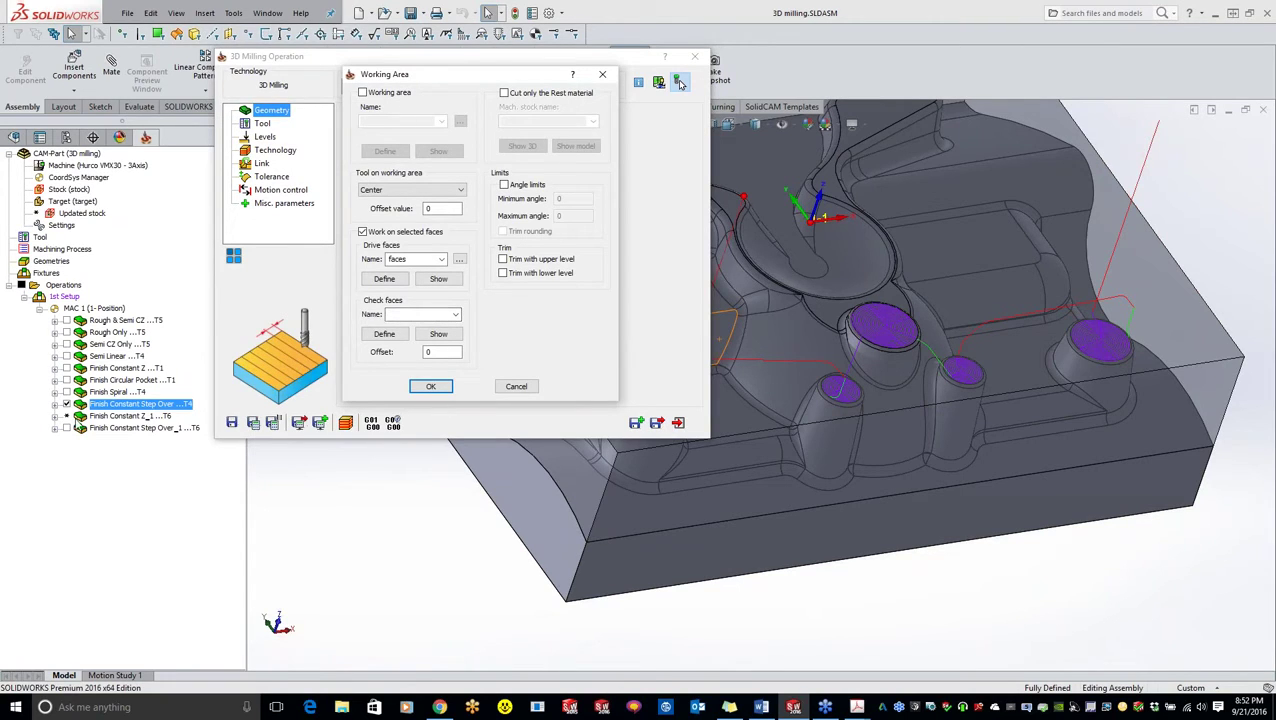
pyautogui.click(680, 83)
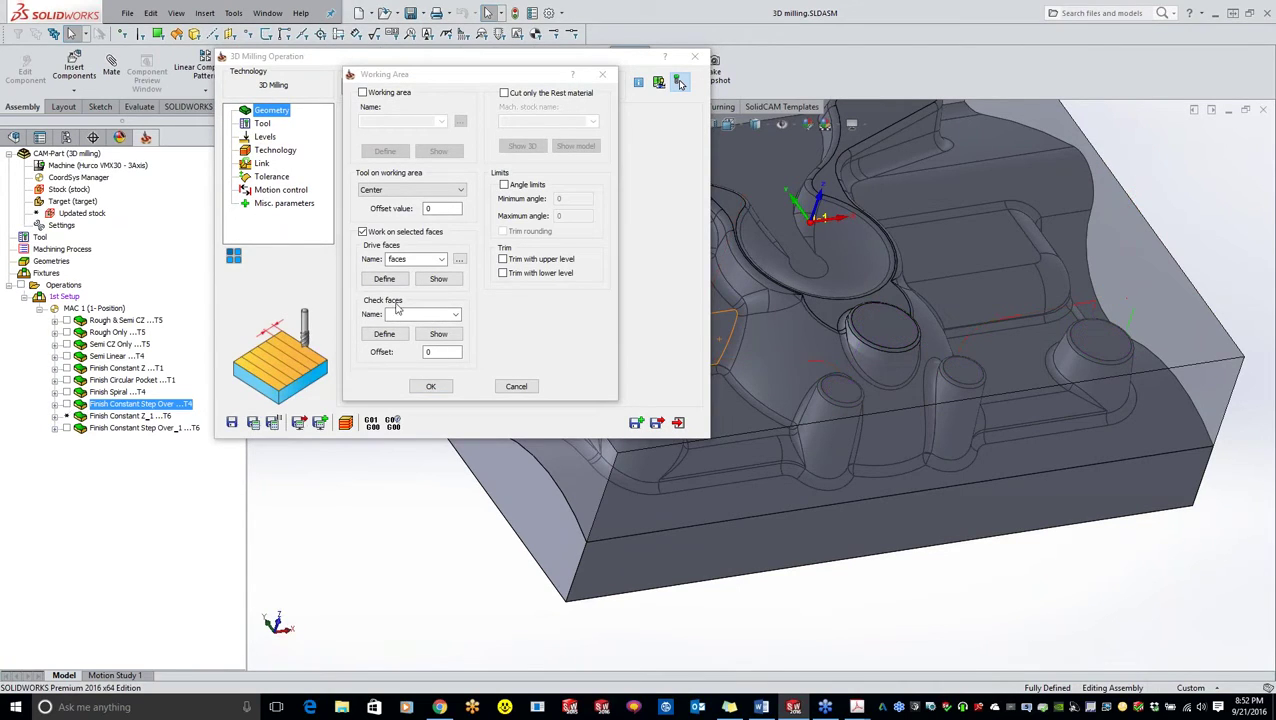
pyautogui.click(438, 278)
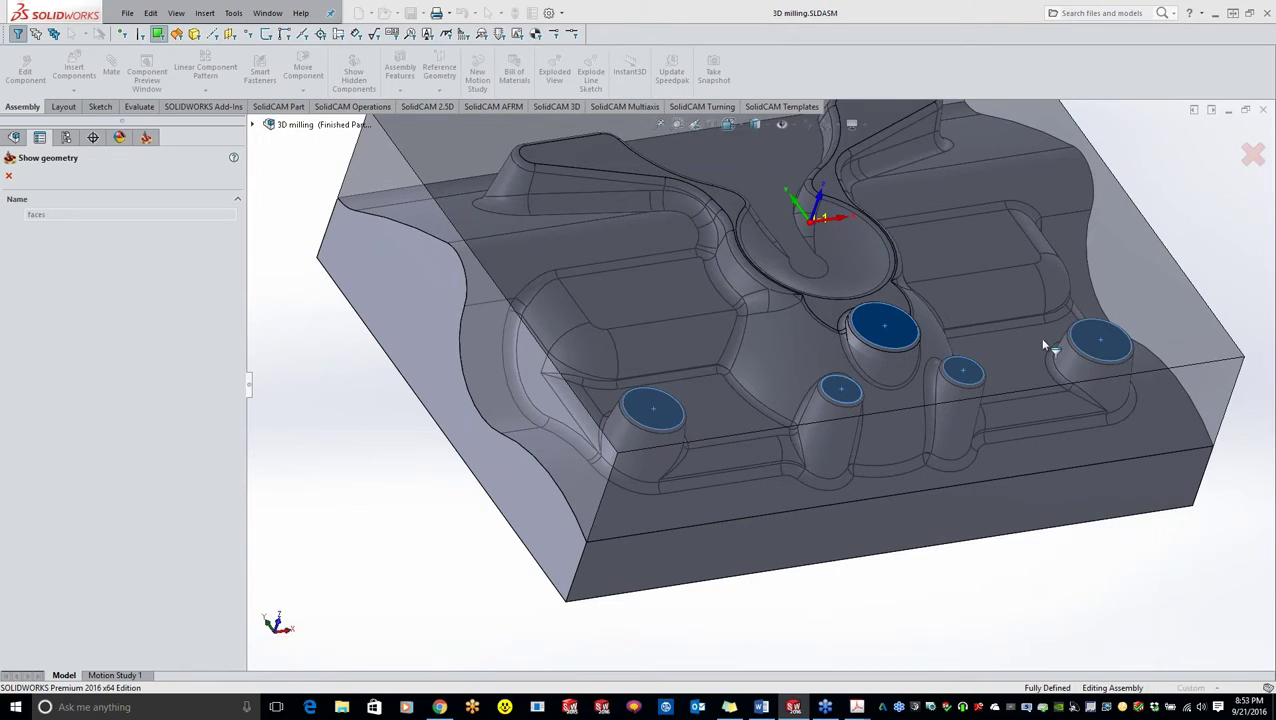
pyautogui.click(9, 176)
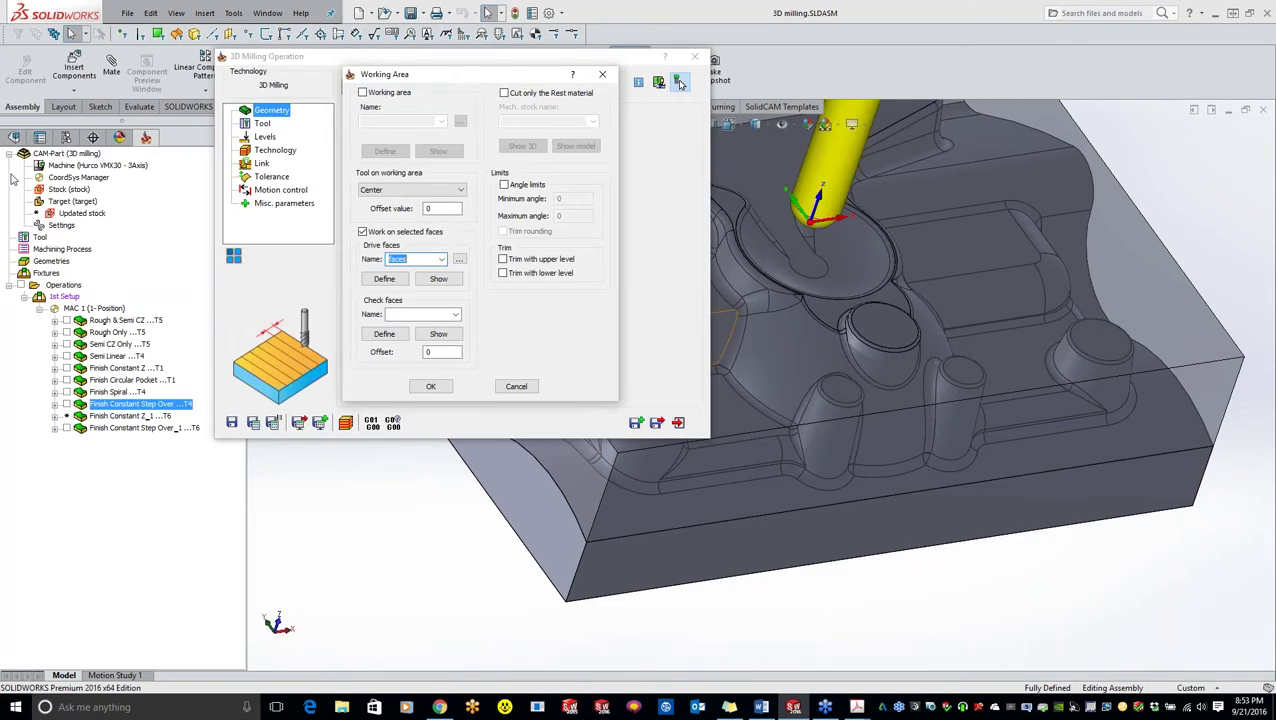
pyautogui.click(430, 388)
# Review the operation's tool, the available finish strategies and the Z-entry settings, keeping Constant Step over and no entry strategy
pyautogui.click(263, 124)
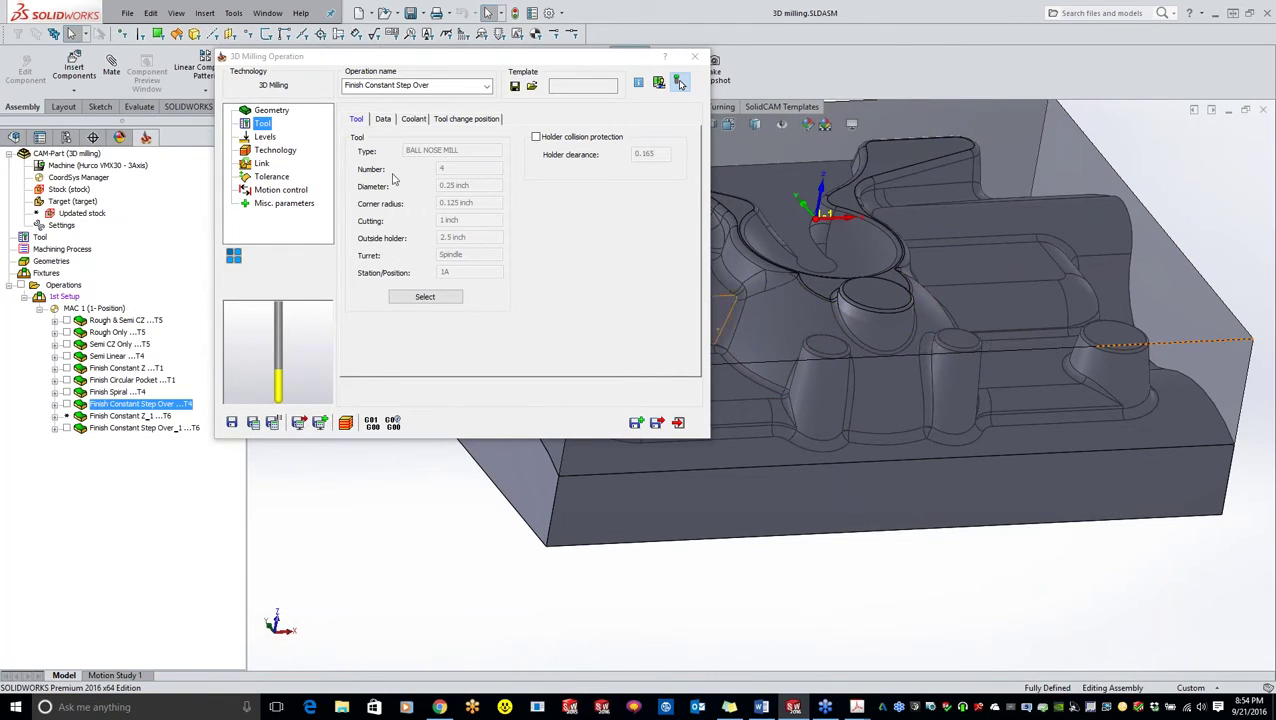
pyautogui.click(268, 151)
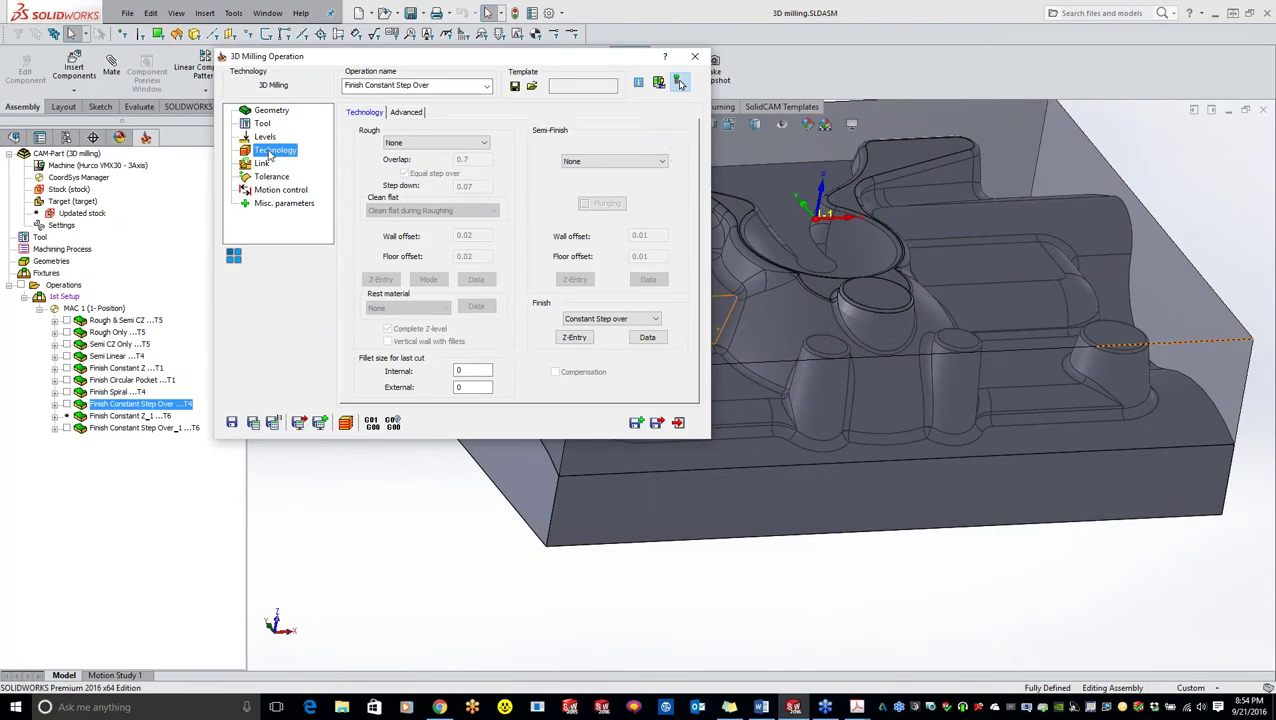
pyautogui.moveTo(619, 321)
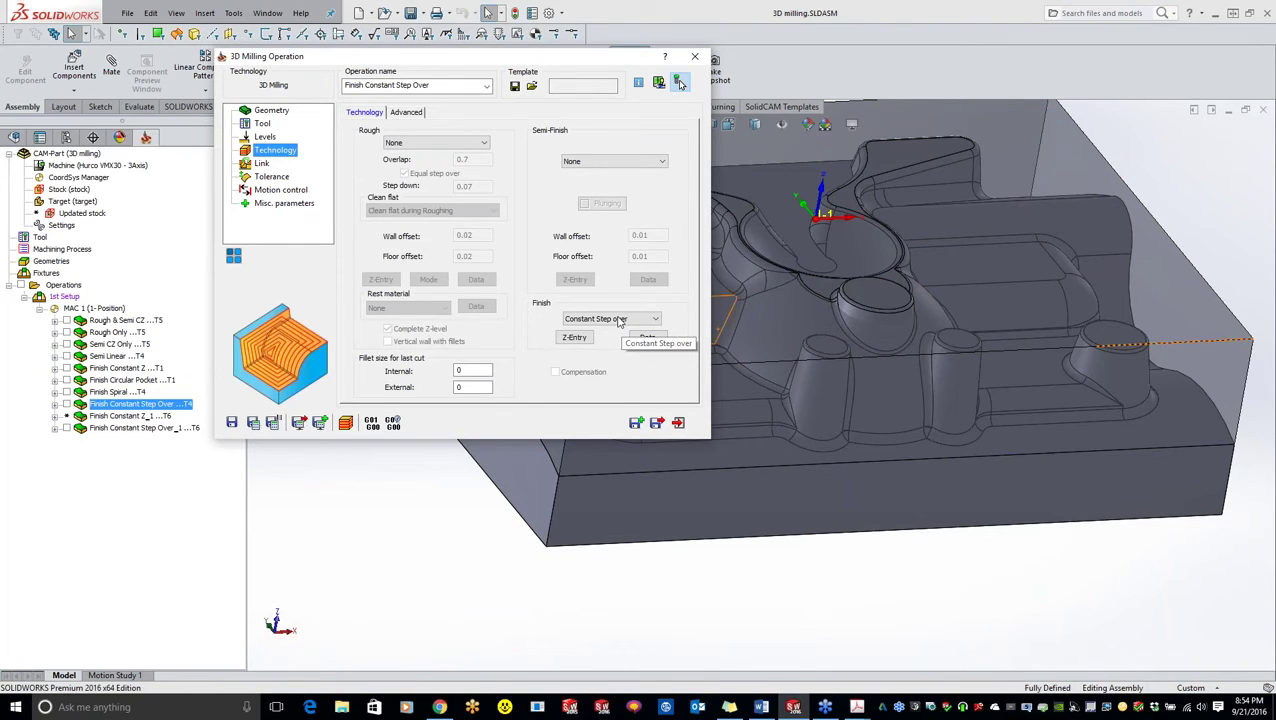
pyautogui.click(619, 321)
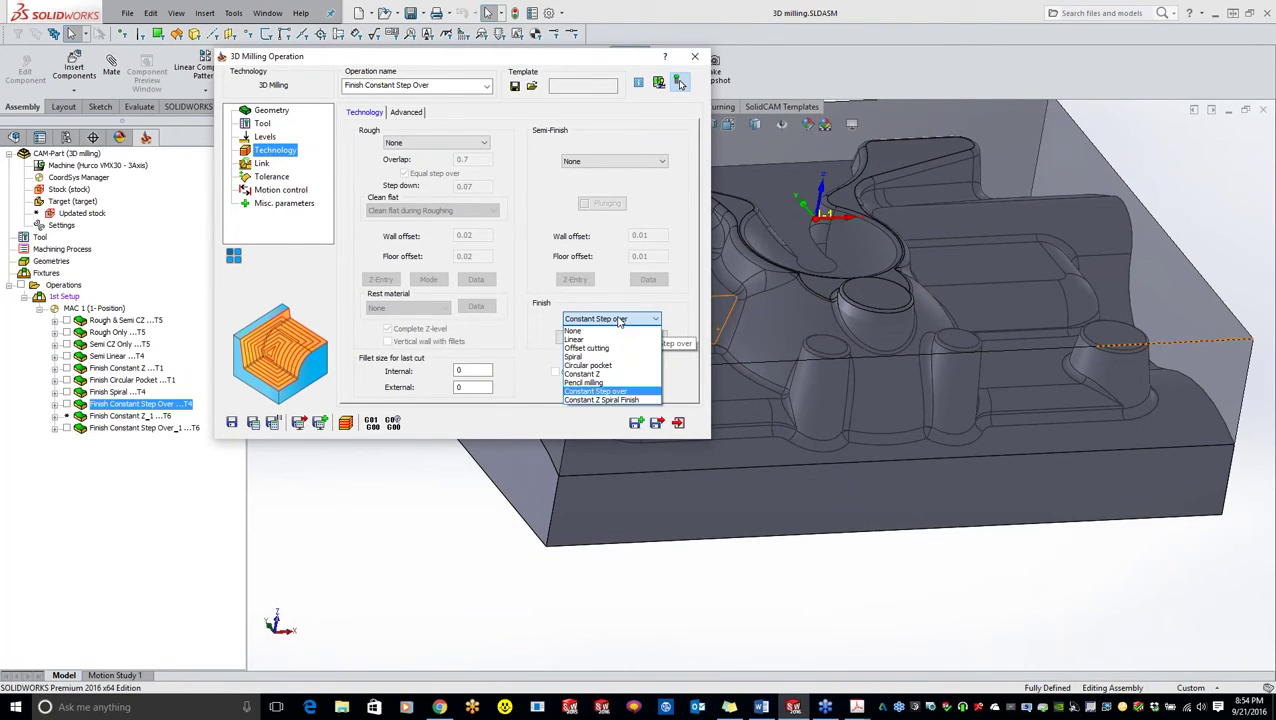
pyautogui.click(619, 321)
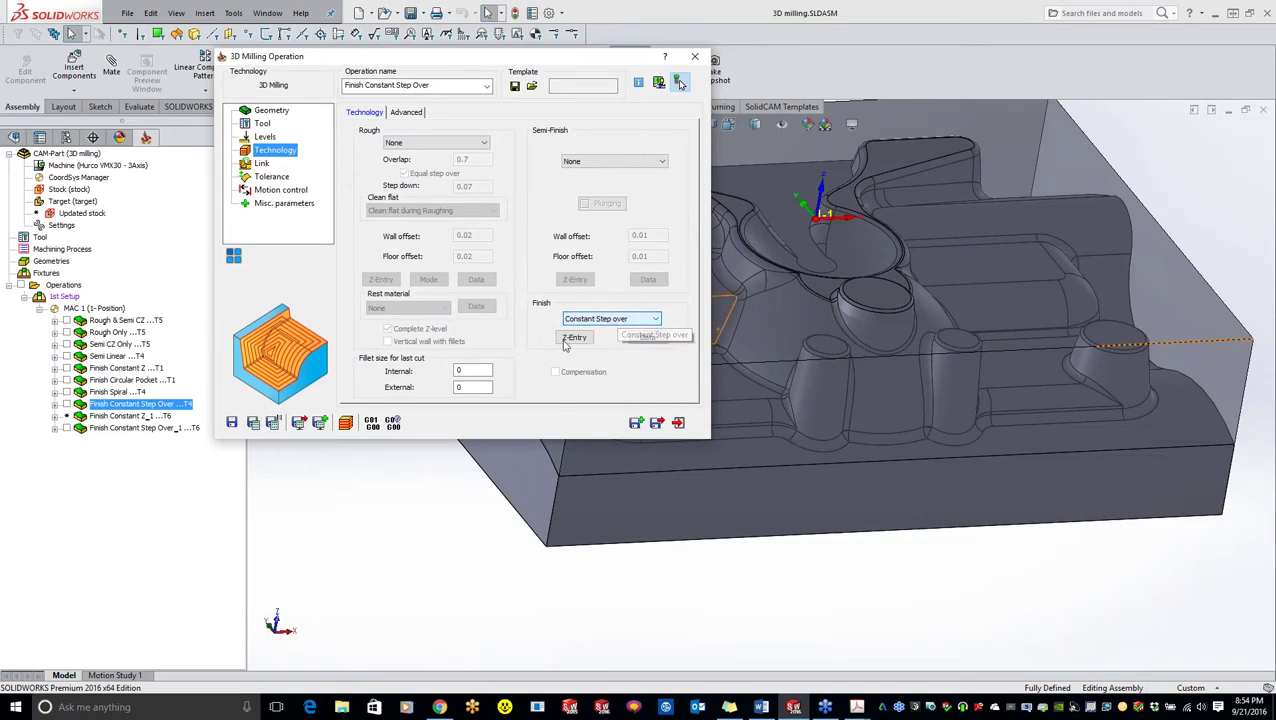
pyautogui.click(567, 339)
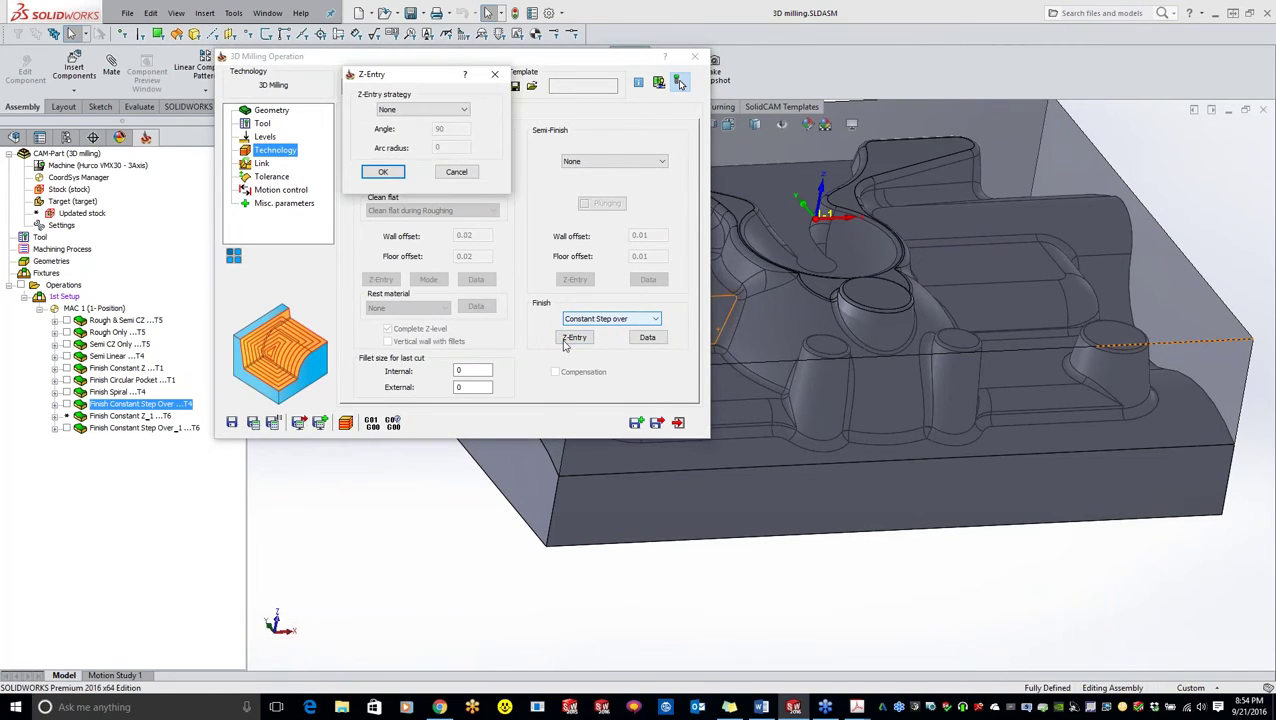
pyautogui.click(382, 172)
# Review the Constant Step Over finish data, keeping the Pocket operation type, and show its "contour" geometry on the model
pyautogui.click(647, 337)
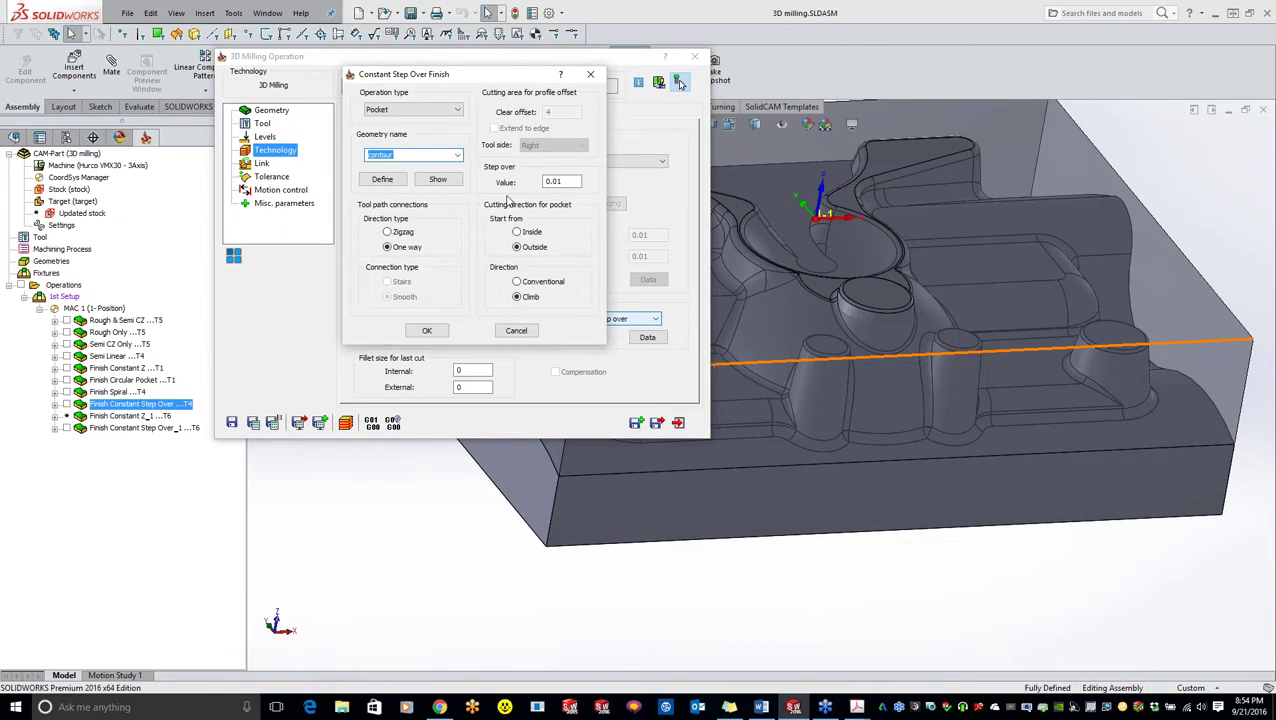
pyautogui.click(450, 114)
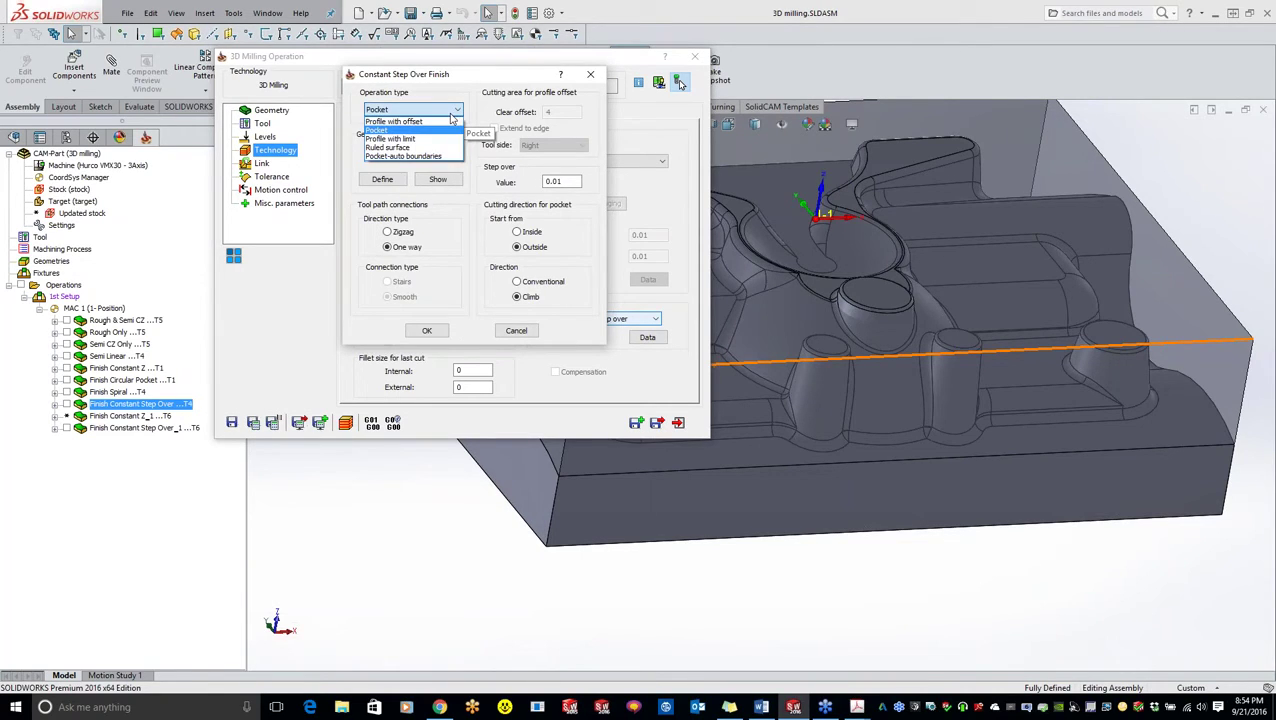
pyautogui.click(453, 112)
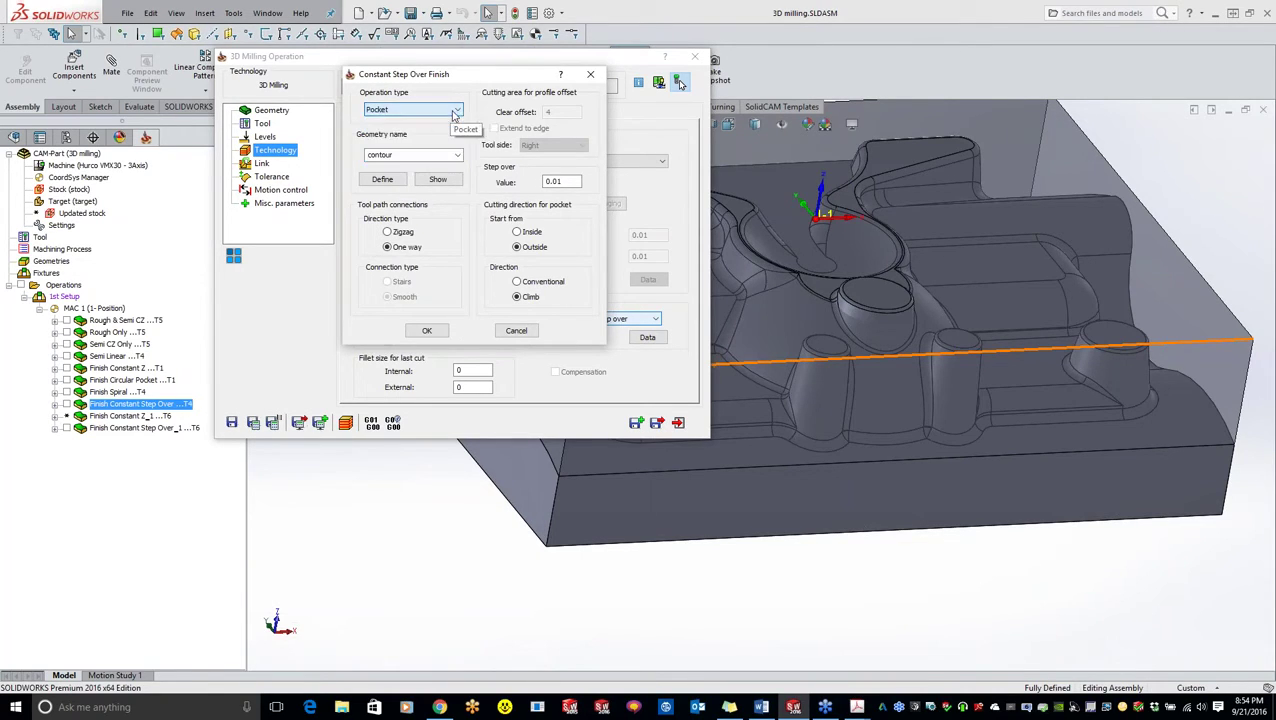
pyautogui.click(438, 179)
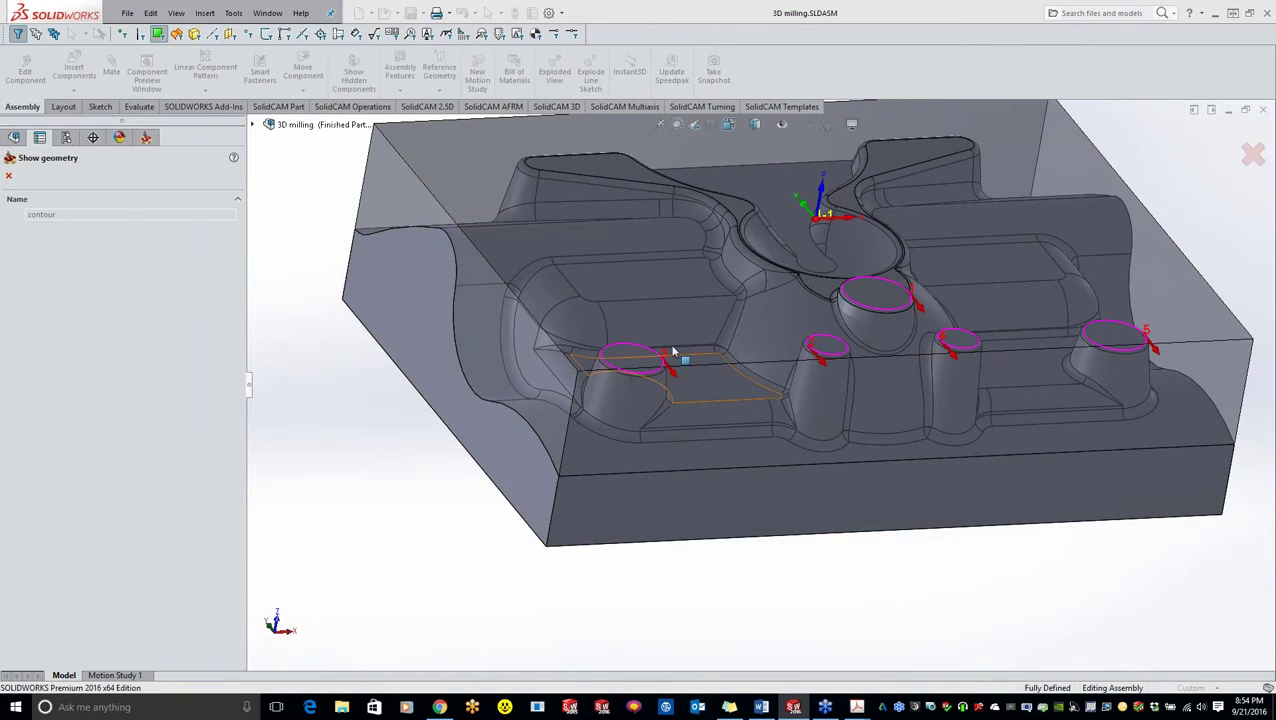
pyautogui.click(9, 175)
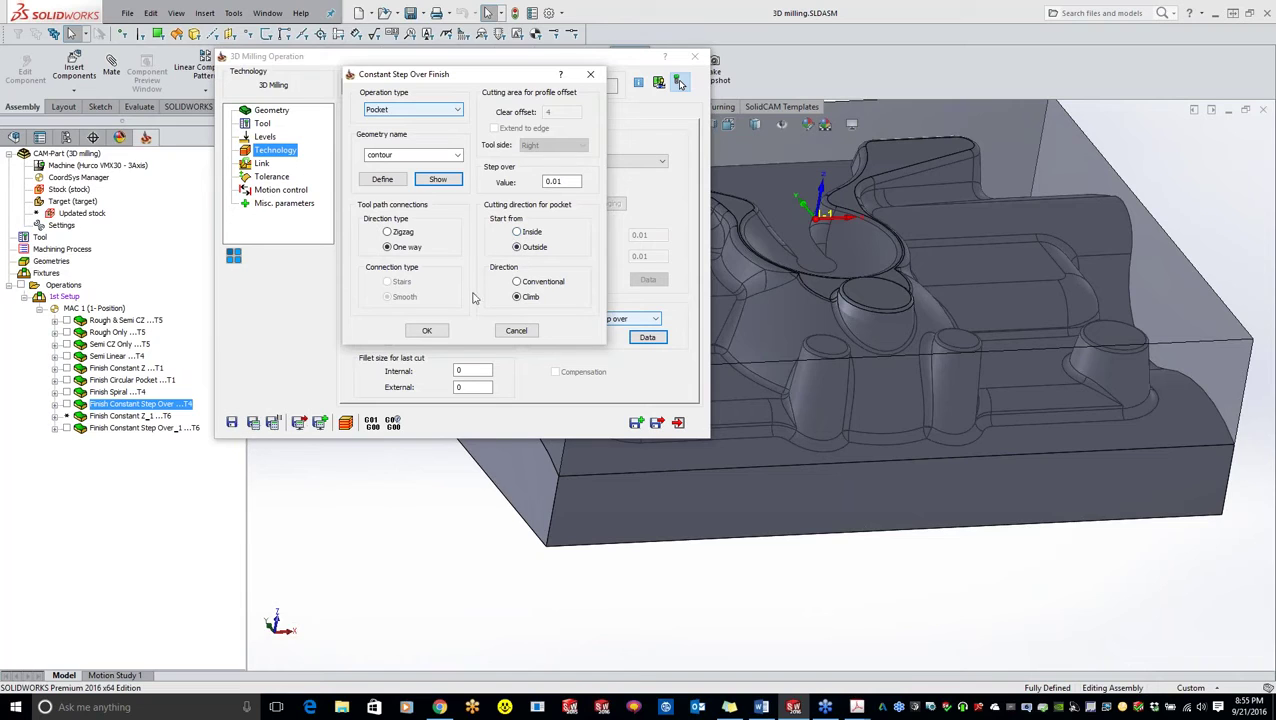
pyautogui.click(426, 331)
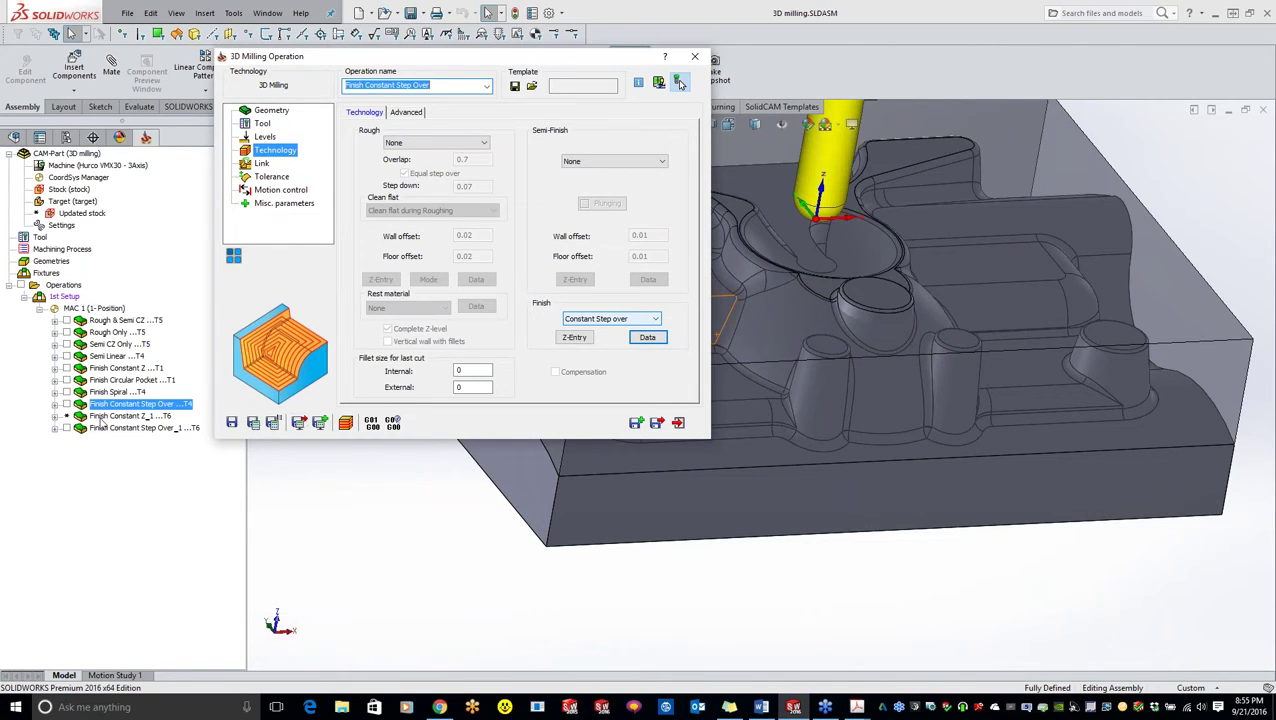
# Display the Finish Constant Step Over toolpath and inspect the passes on top of the front center boss
pyautogui.click(68, 404)
pyautogui.scroll(-5, 884, 386)
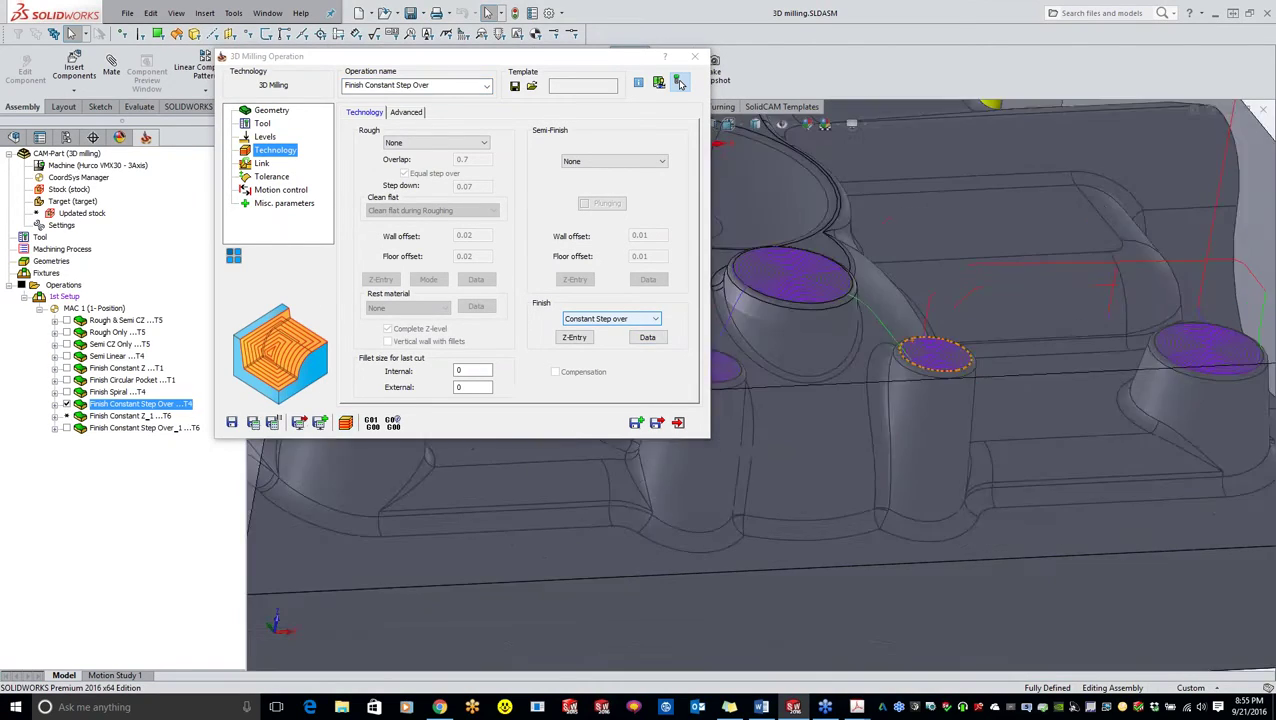
pyautogui.moveTo(820, 400); pyautogui.dragTo(826, 553, button='middle')
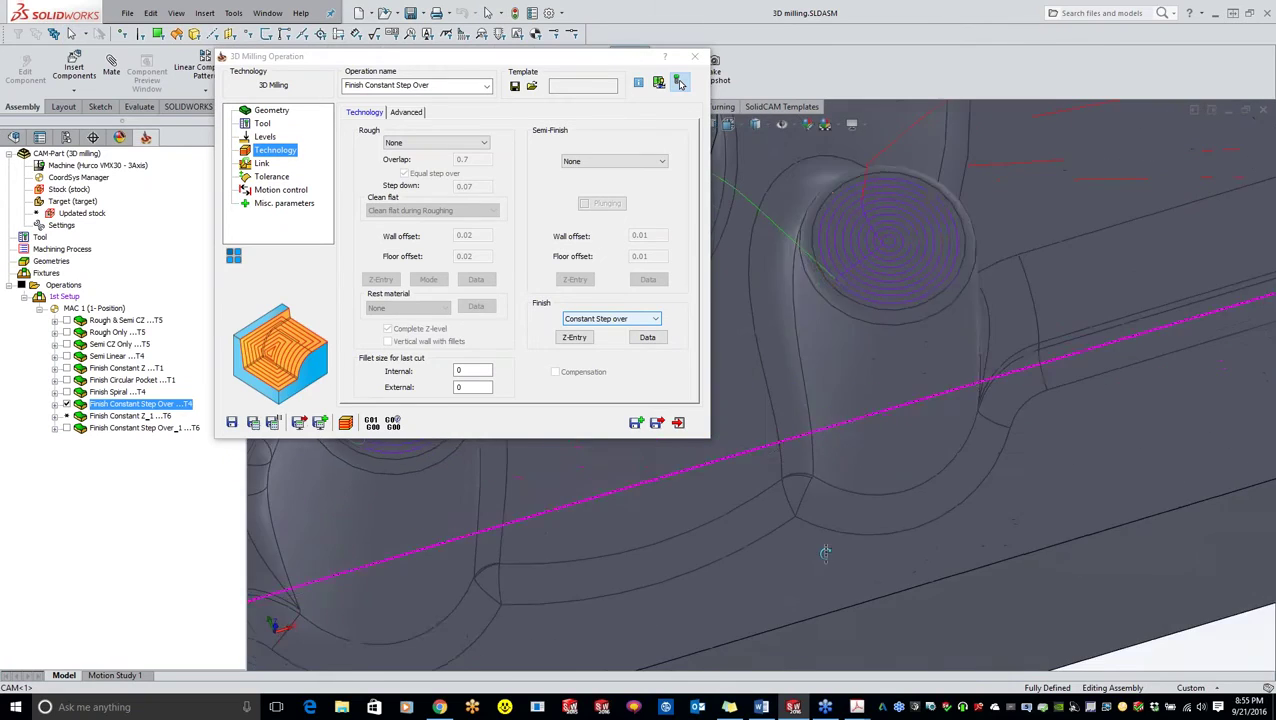
pyautogui.moveTo(862, 186); pyautogui.dragTo(841, 300, button='middle')
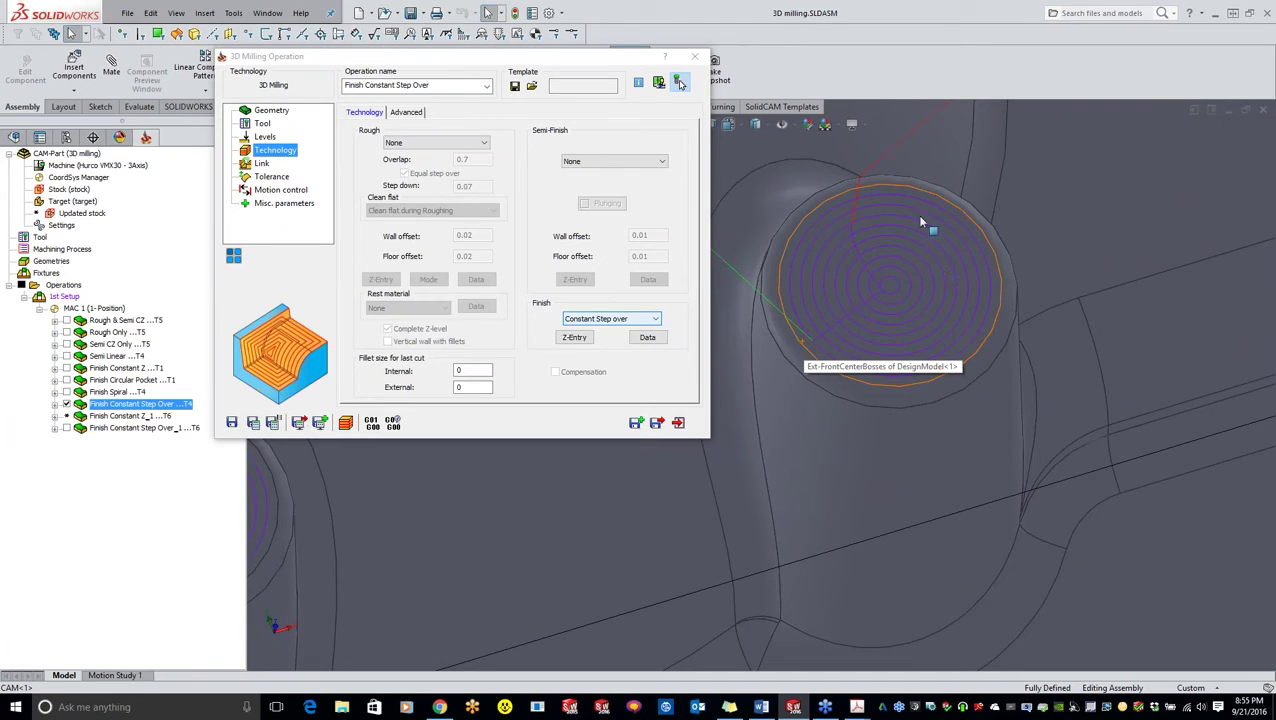
# Calculate the Finish Constant Step Over operation, run its SolidVerify simulation to show the boss-top cuts, and close the simulation and operation
pyautogui.click(345, 422)
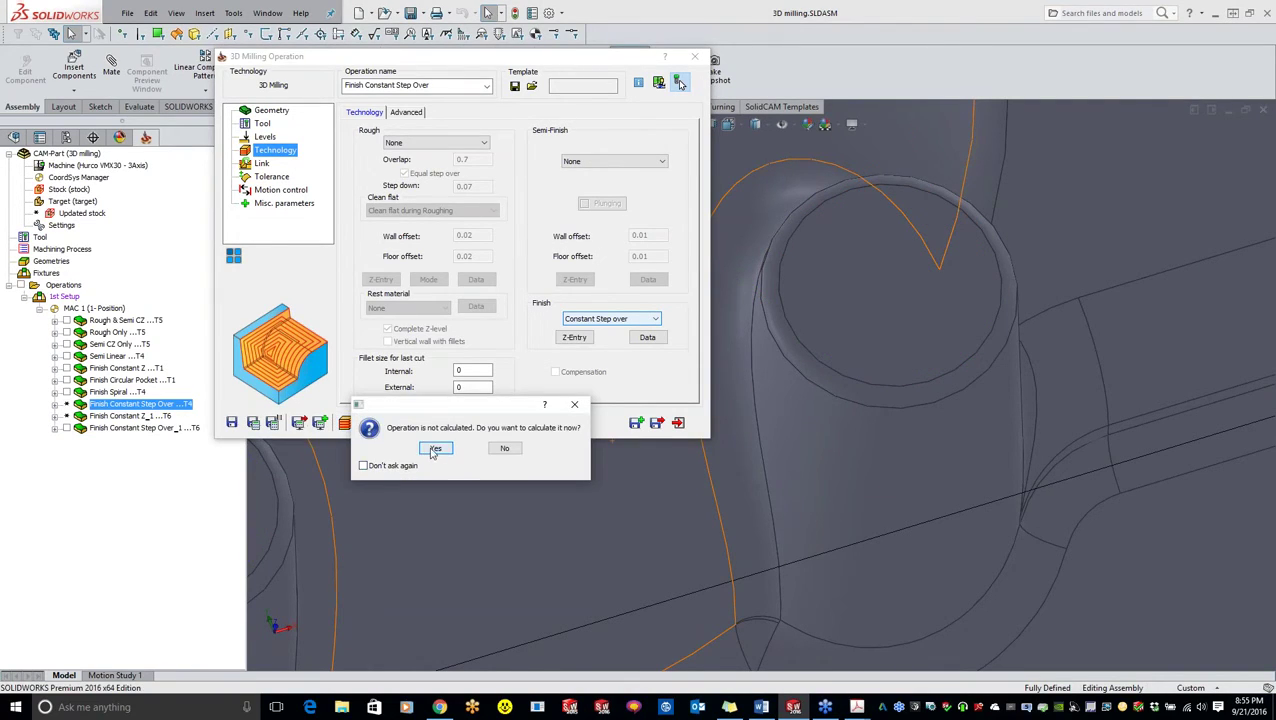
pyautogui.click(433, 452)
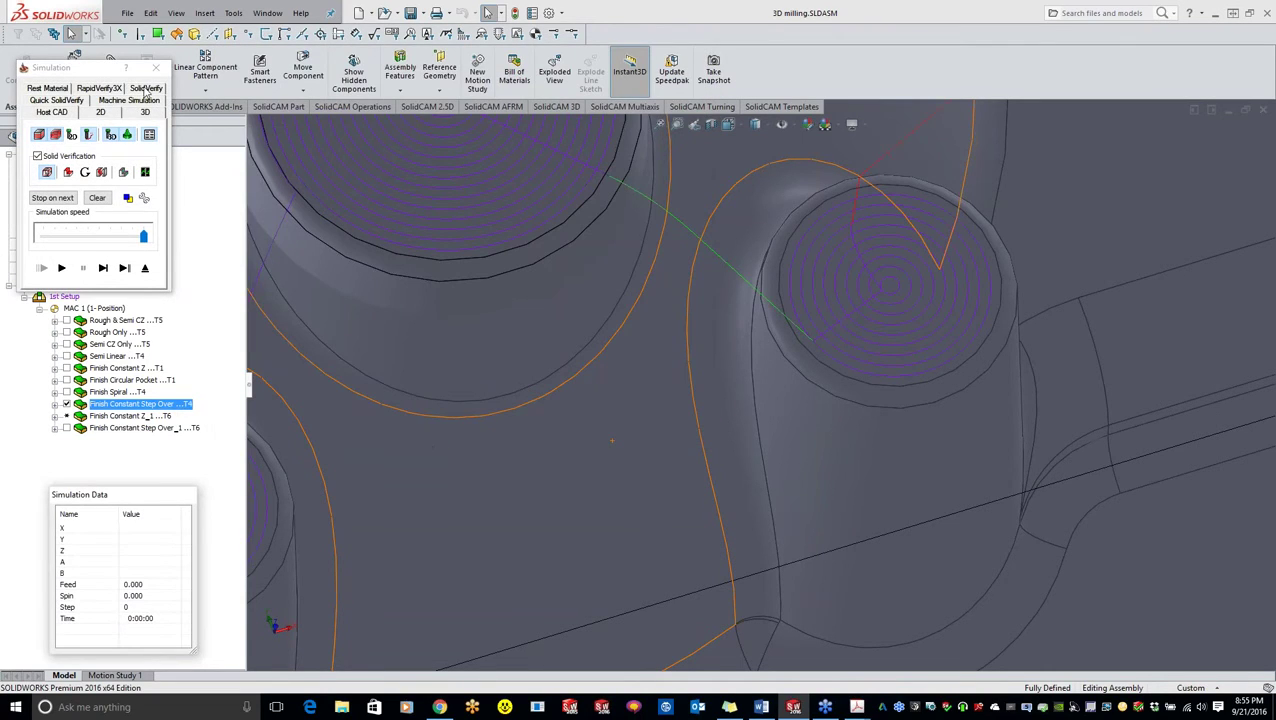
pyautogui.click(146, 89)
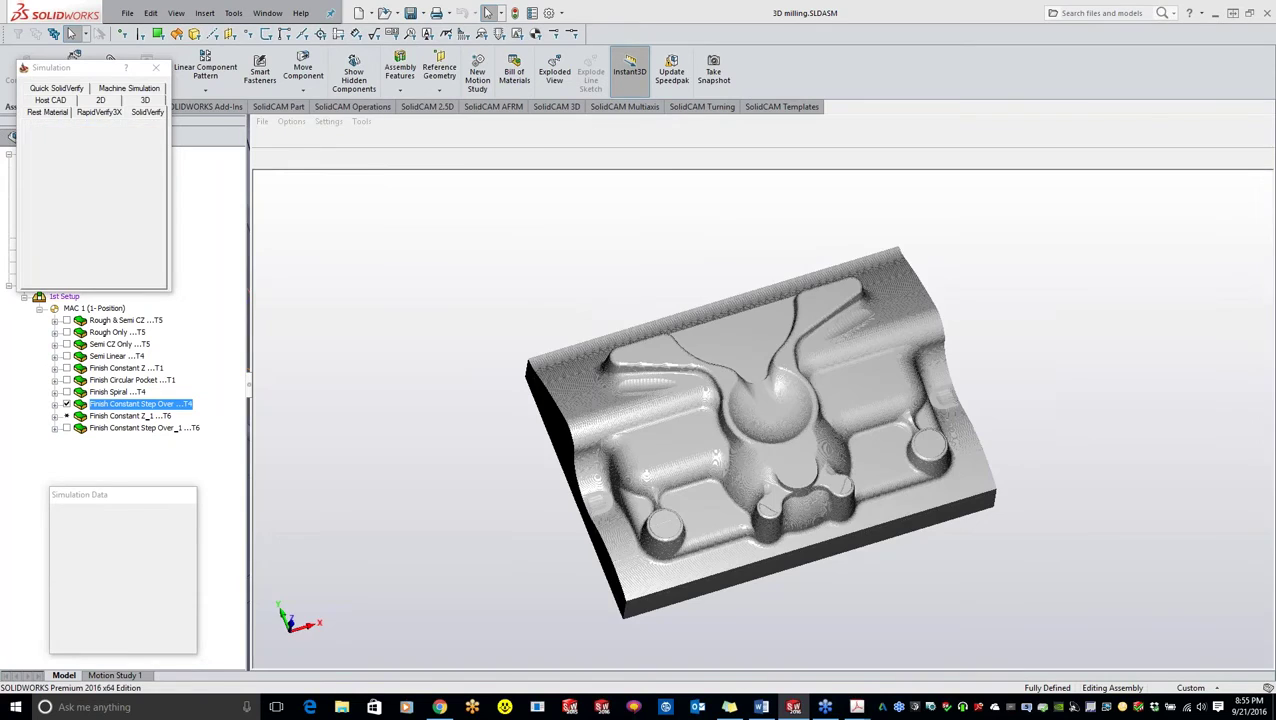
pyautogui.moveTo(743, 420); pyautogui.dragTo(613, 495, button='middle')
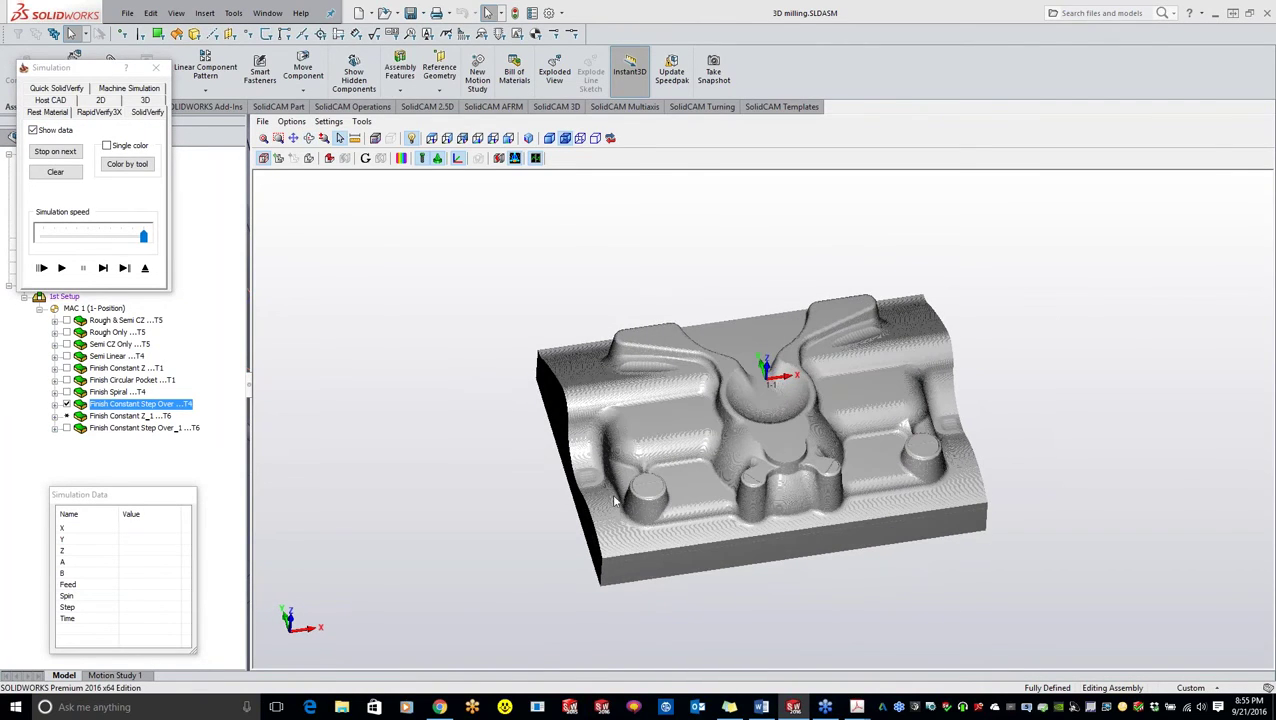
pyautogui.click(62, 270)
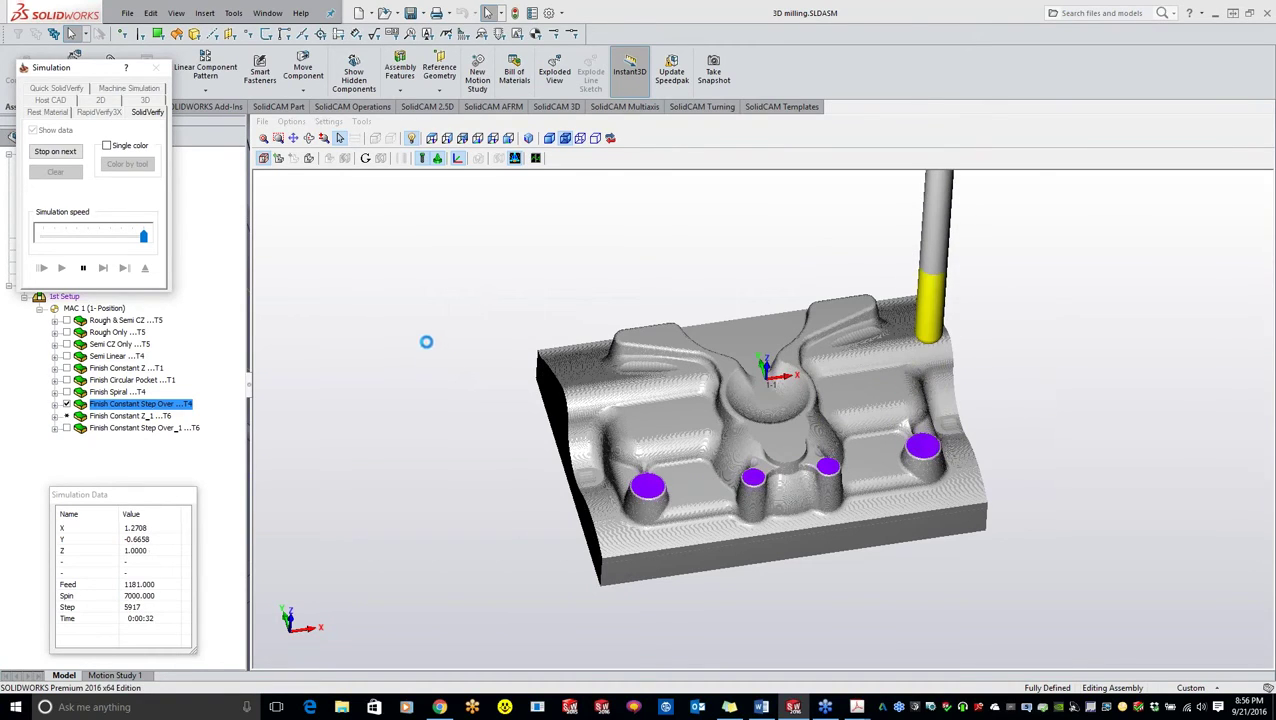
pyautogui.click(157, 70)
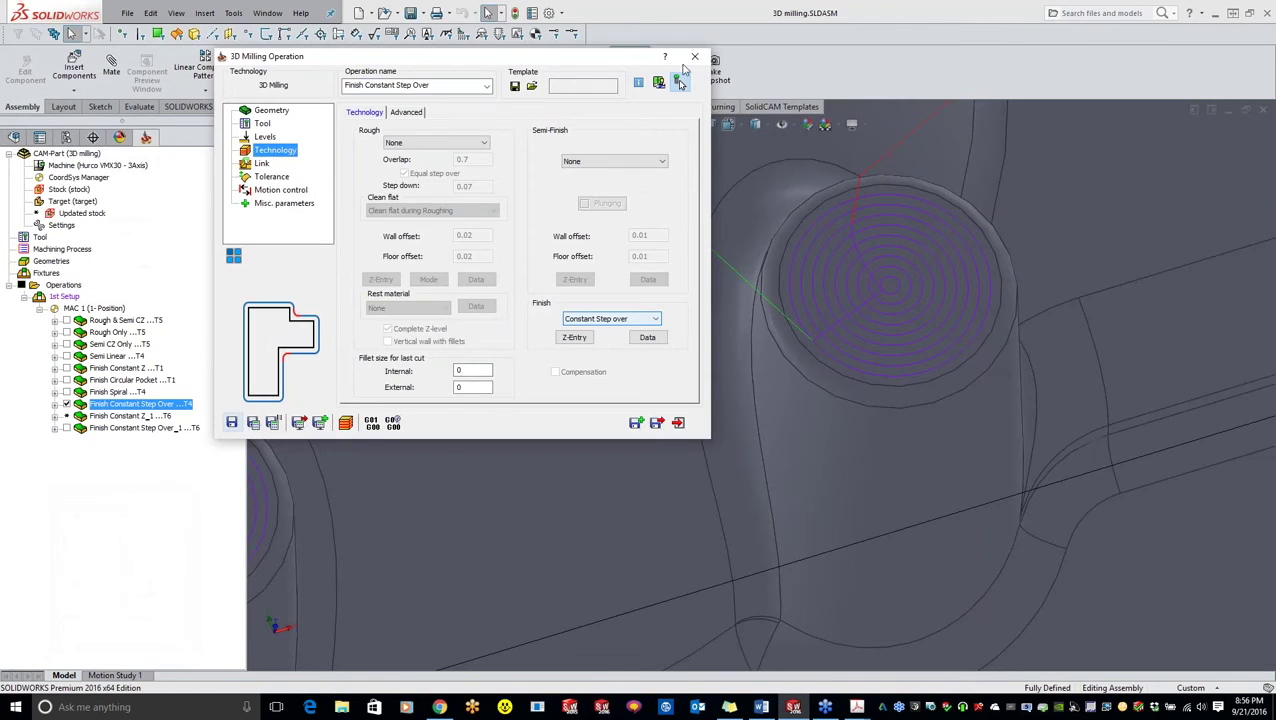
pyautogui.click(695, 56)
# Open the Finish Constant Z_1 operation with its Constant Z finish strategy, then save and calculate it
pyautogui.click(128, 416)
pyautogui.doubleClick(130, 416)
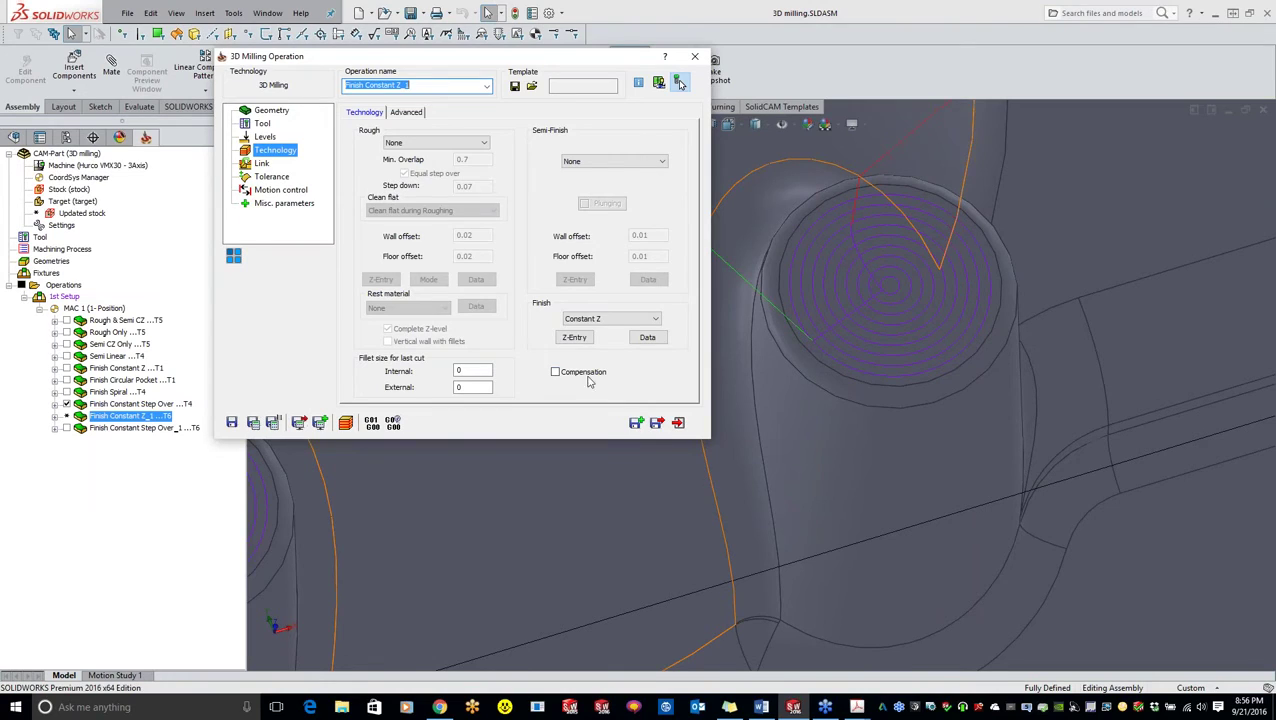
pyautogui.click(252, 423)
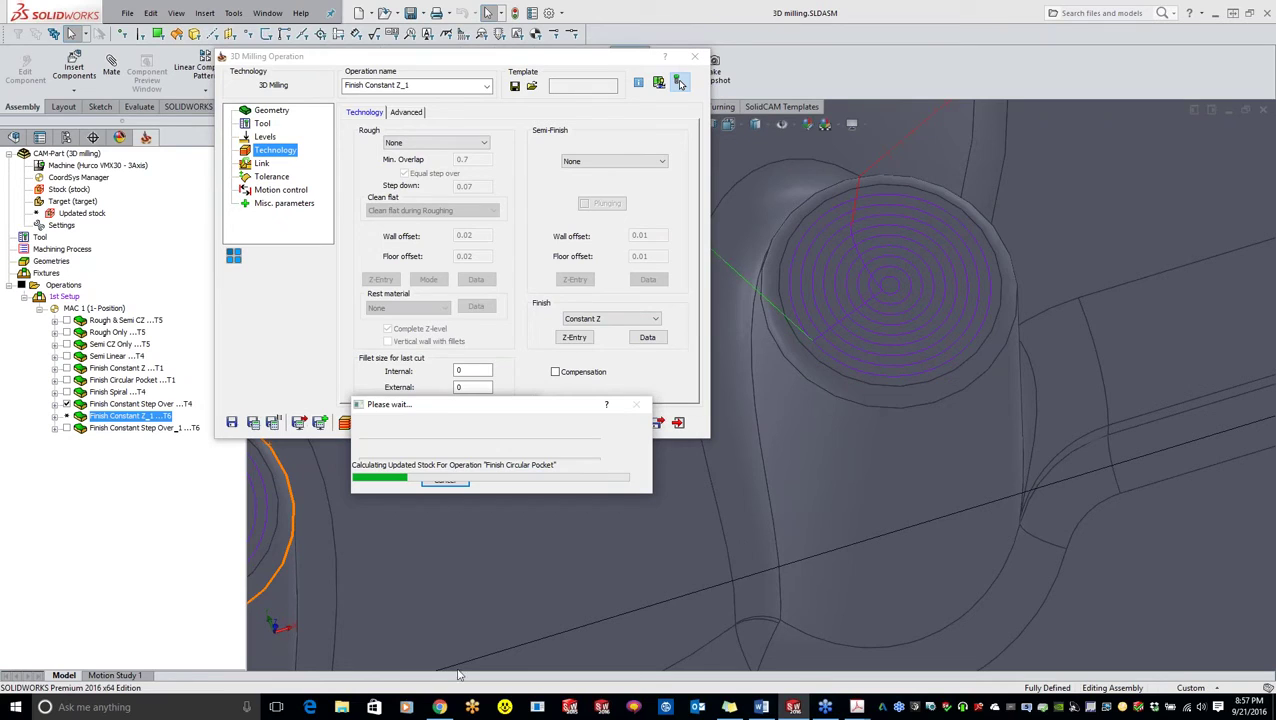
# Switch to Chrome and look through the SolidCAM University YouTube channel's introductory and KevCAM Night School videos
pyautogui.hotkey('alt', 'Tab')
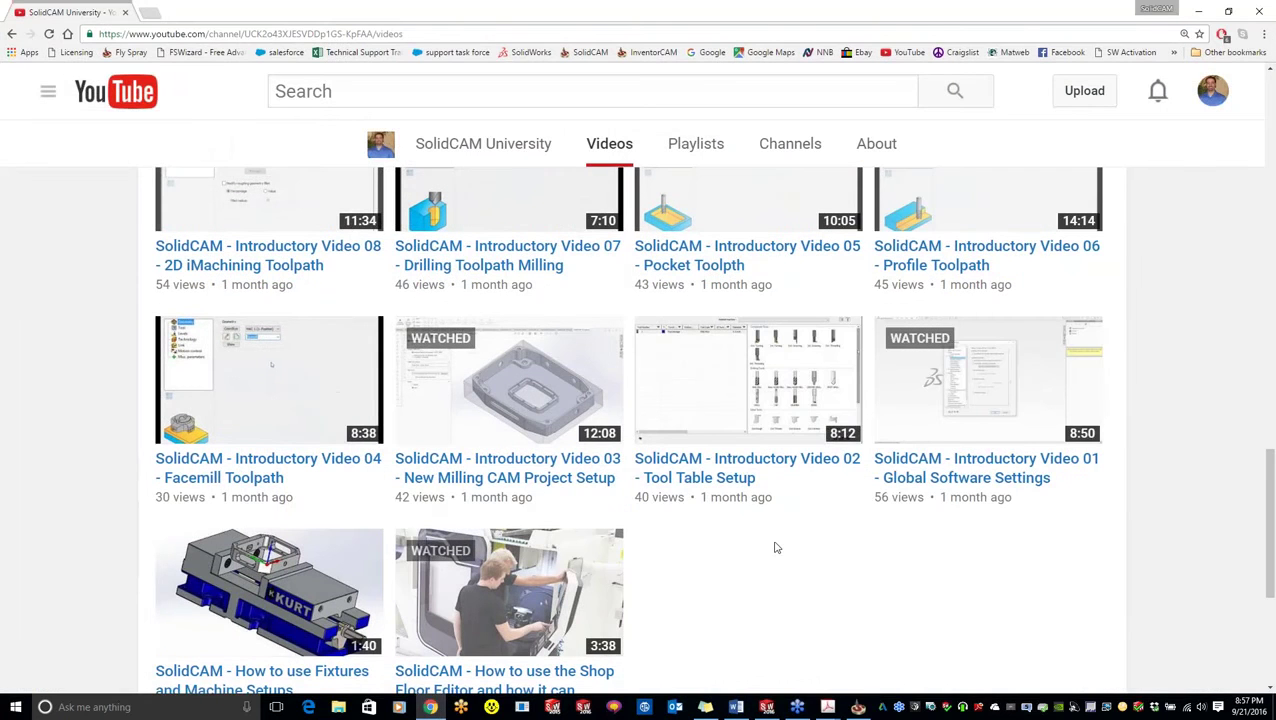
pyautogui.scroll(4, 772, 545)
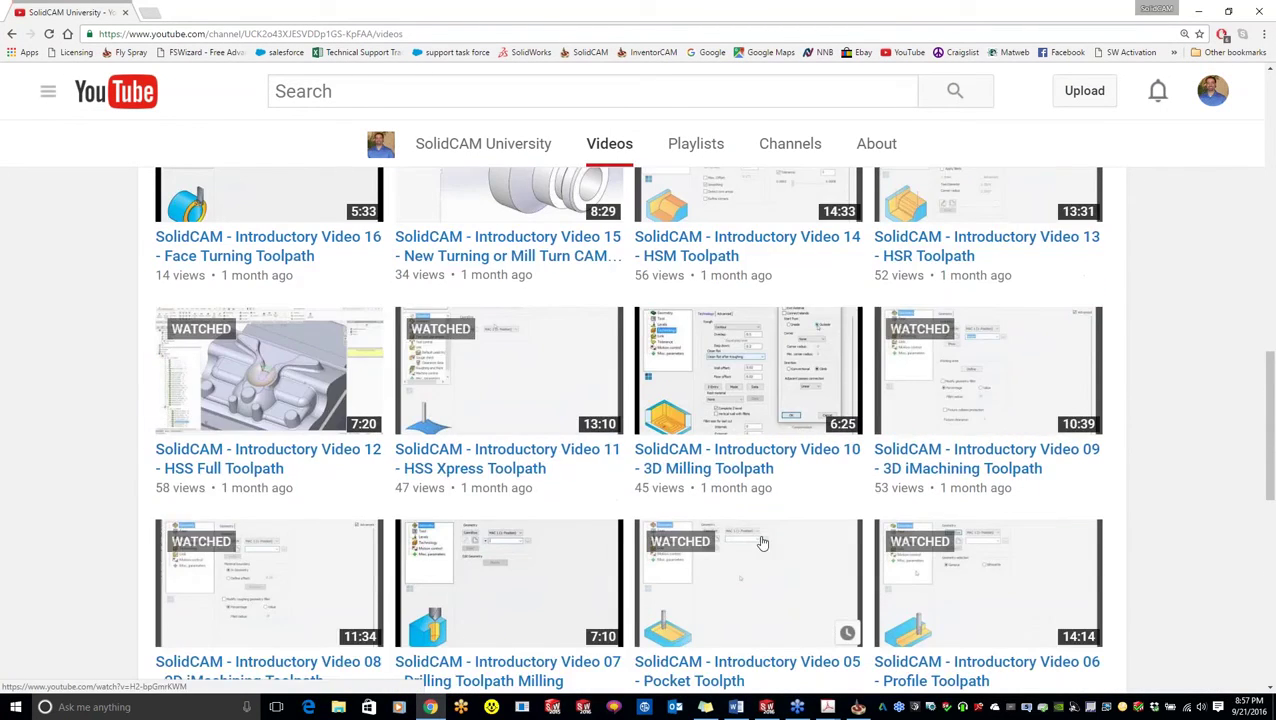
pyautogui.scroll(3, 761, 545)
pyautogui.scroll(1, 760, 548)
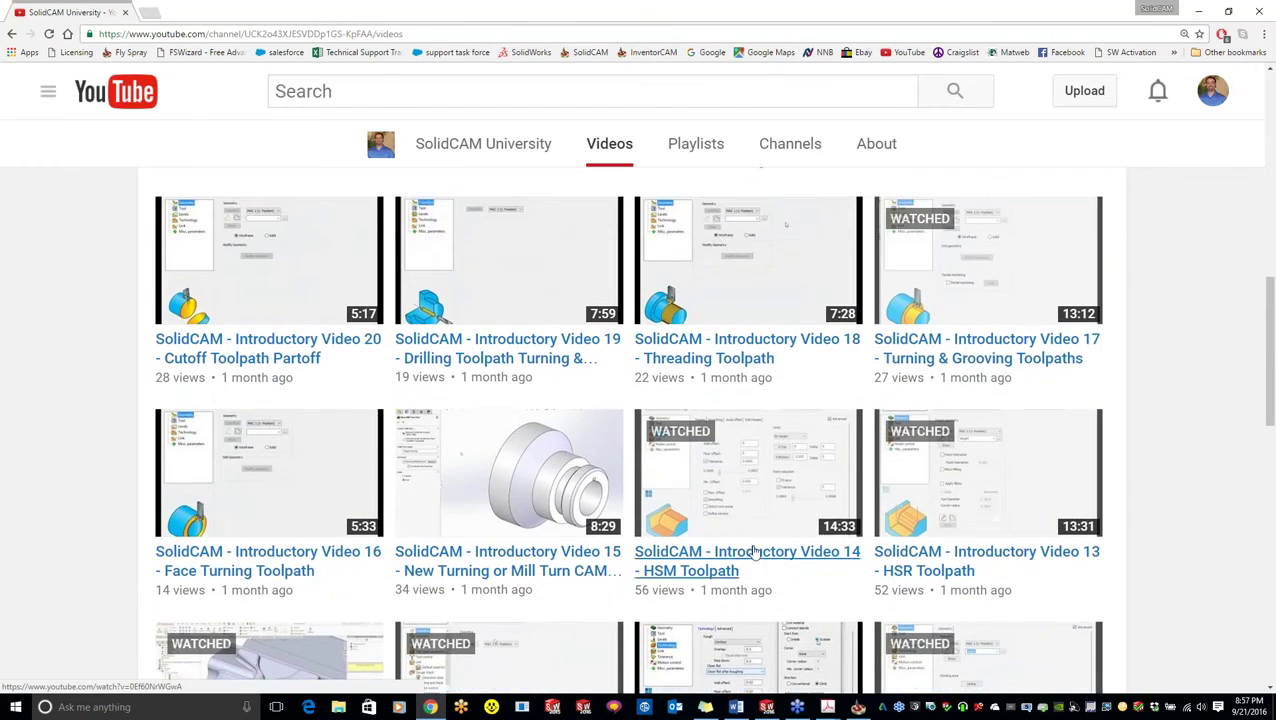
pyautogui.scroll(3, 510, 488)
pyautogui.scroll(1, 531, 320)
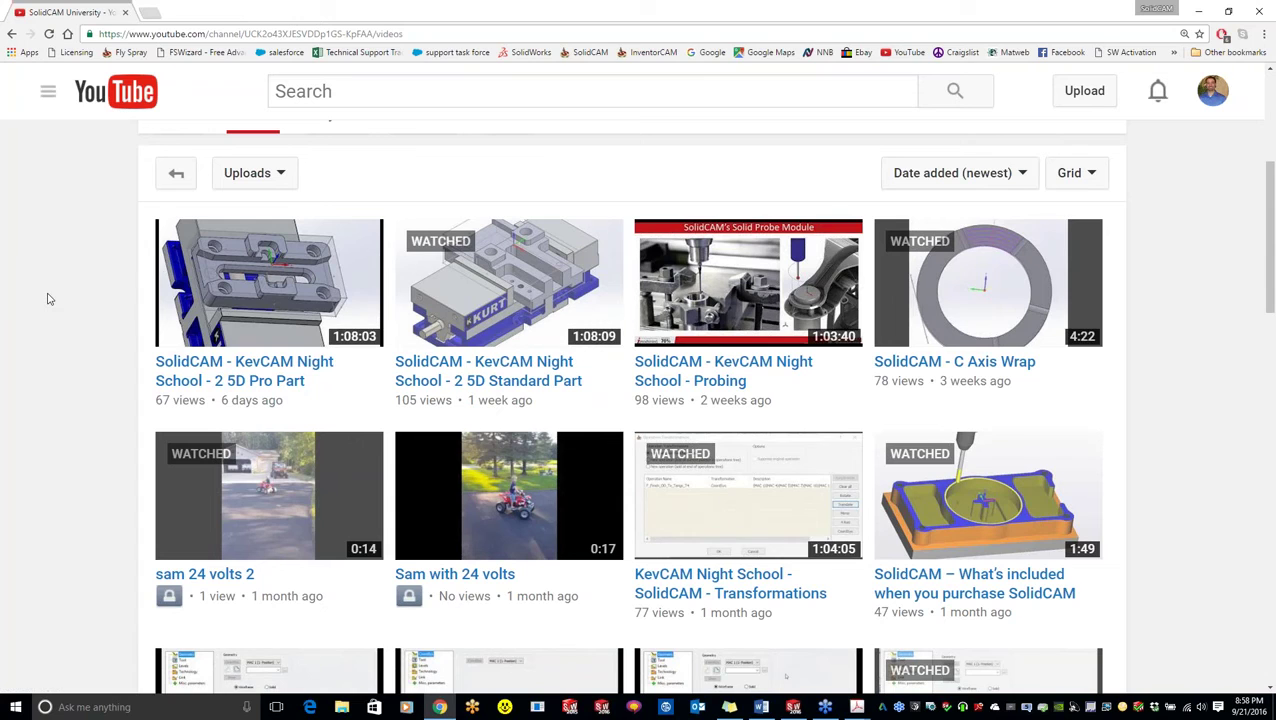
pyautogui.scroll(-3, 47, 298)
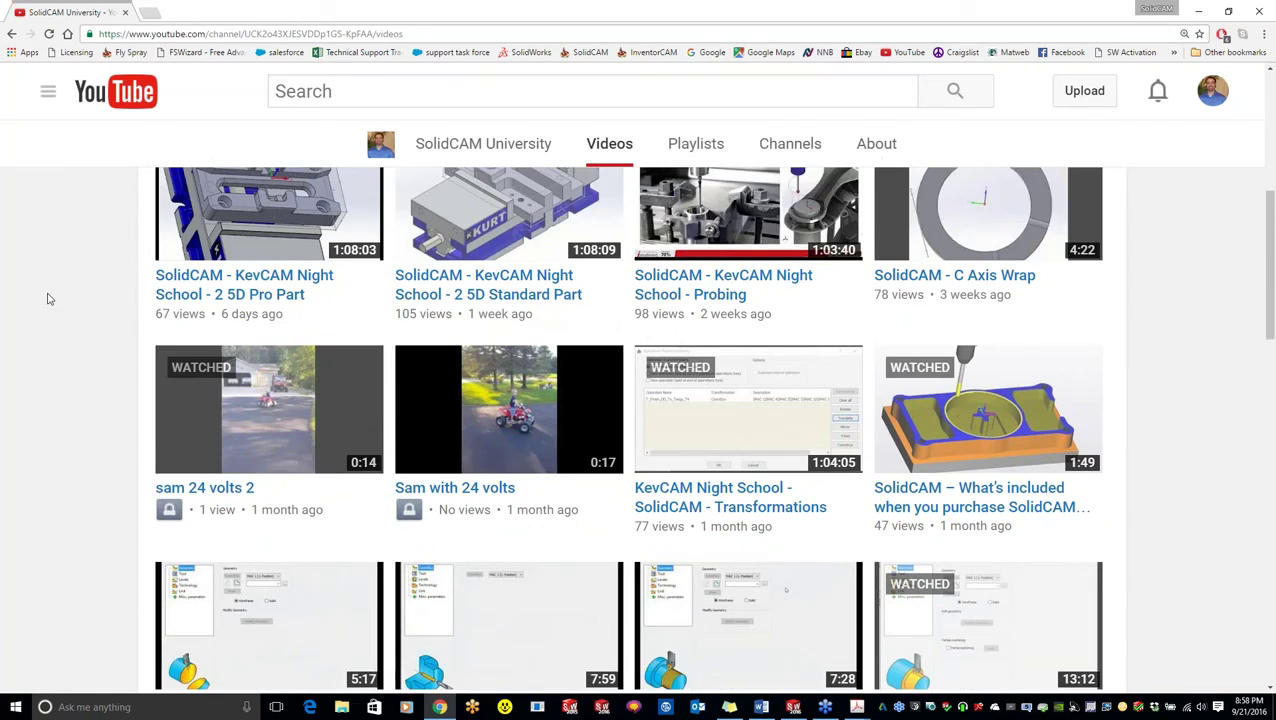
pyautogui.click(795, 709)
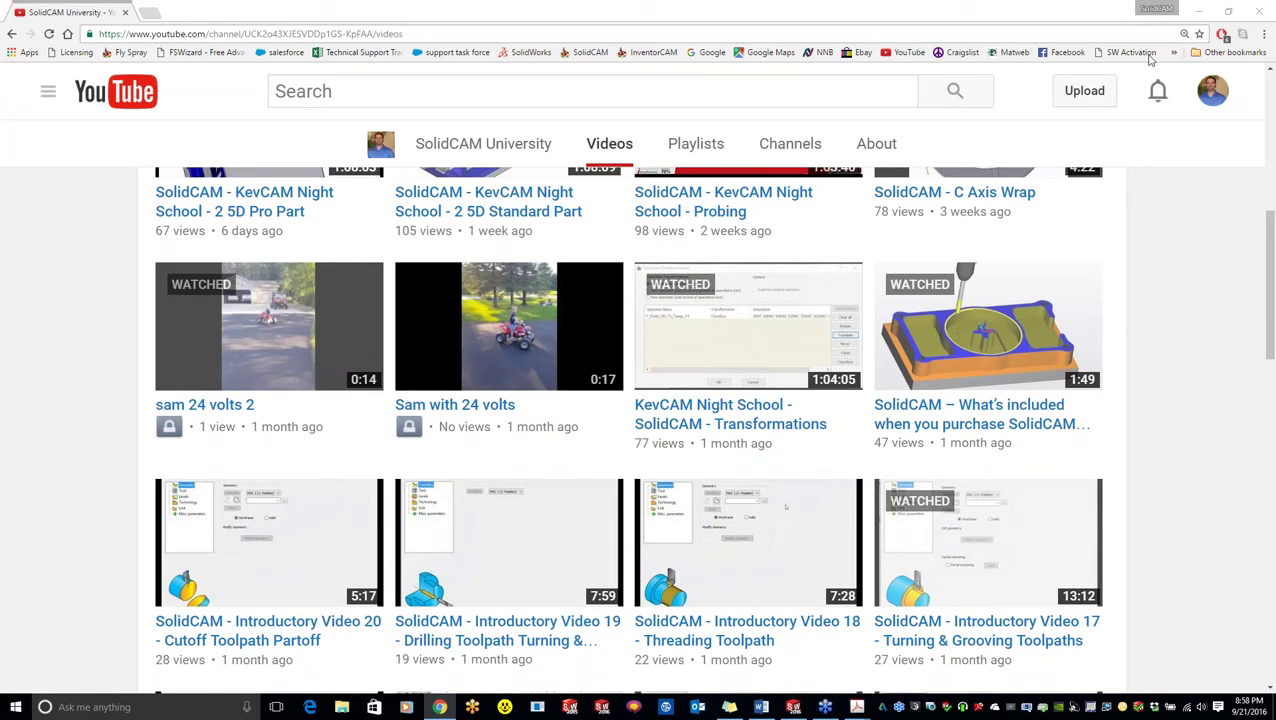
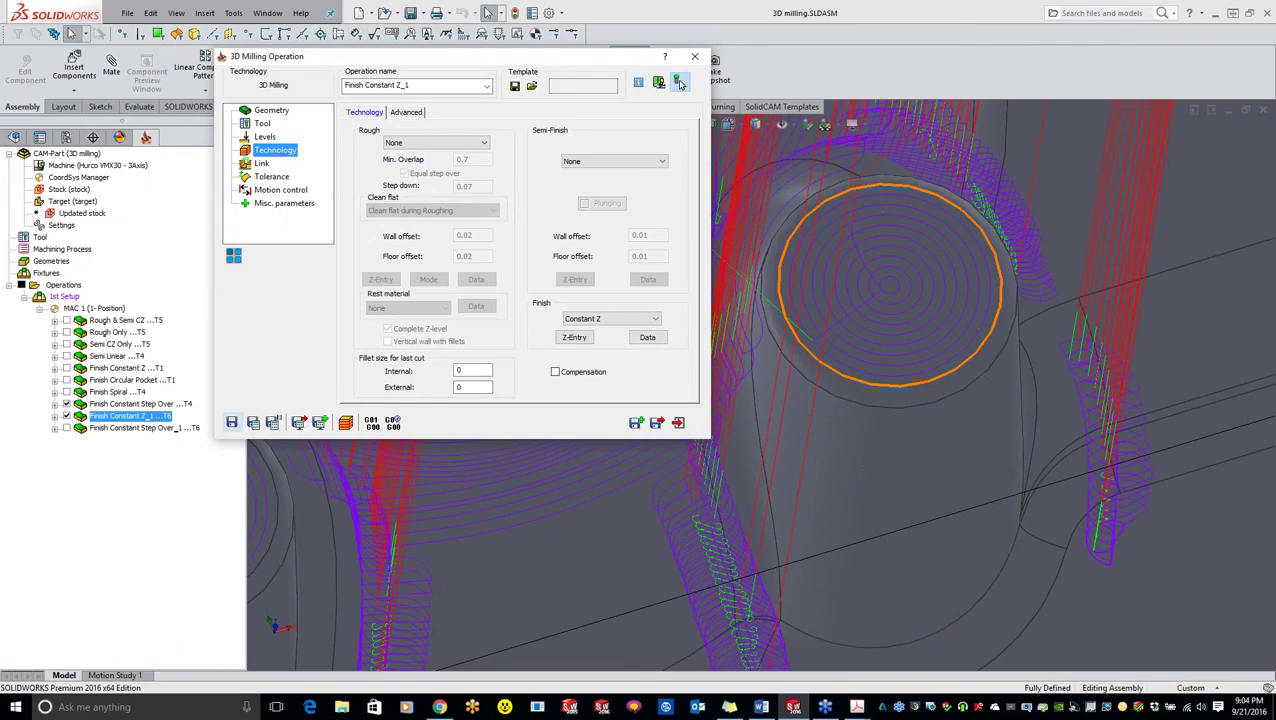
# Review the Finish Constant Z_1 working area settings, including the option to cut only the rest material
pyautogui.scroll(5, 843, 405)
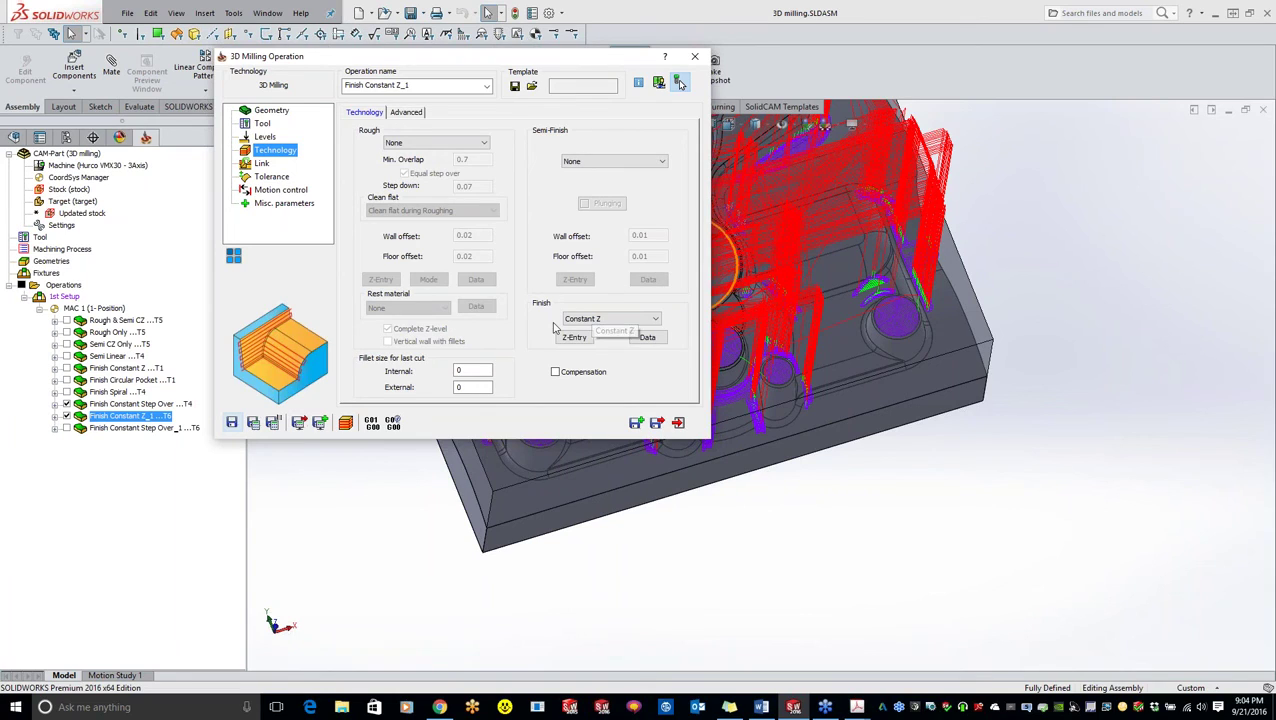
pyautogui.click(266, 112)
pyautogui.click(420, 207)
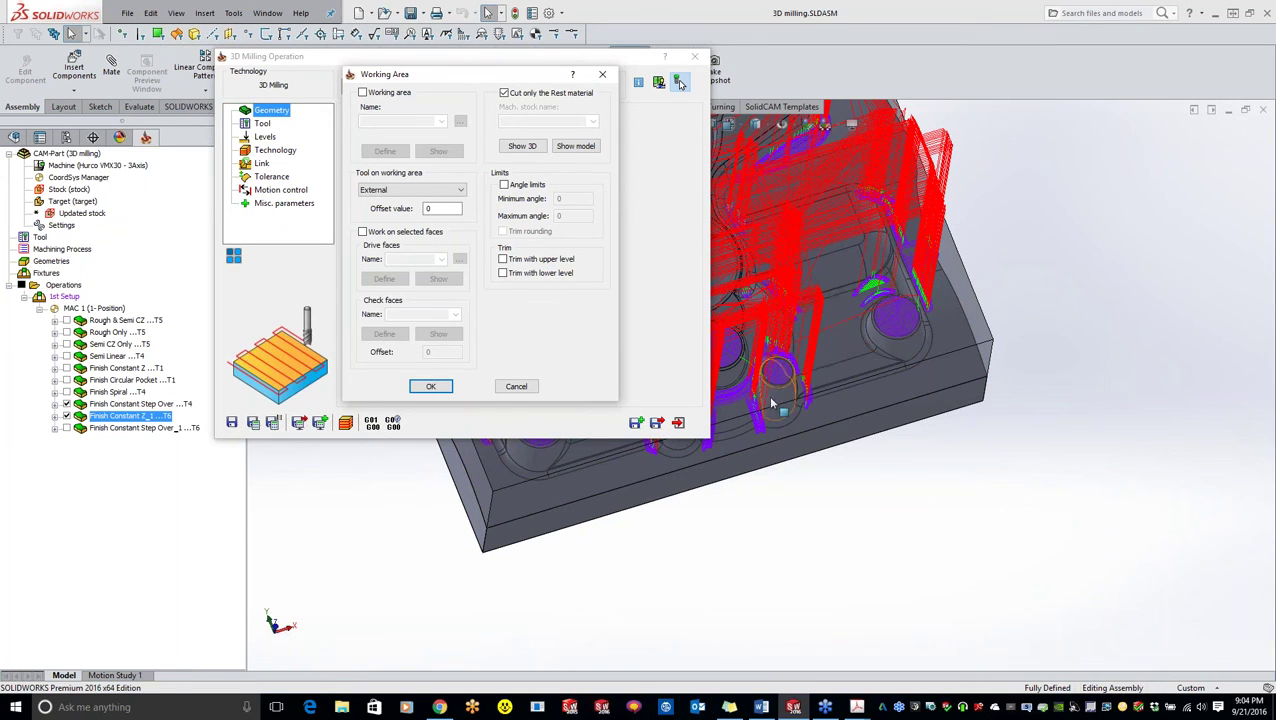
pyautogui.moveTo(872, 345); pyautogui.dragTo(890, 290, button='middle')
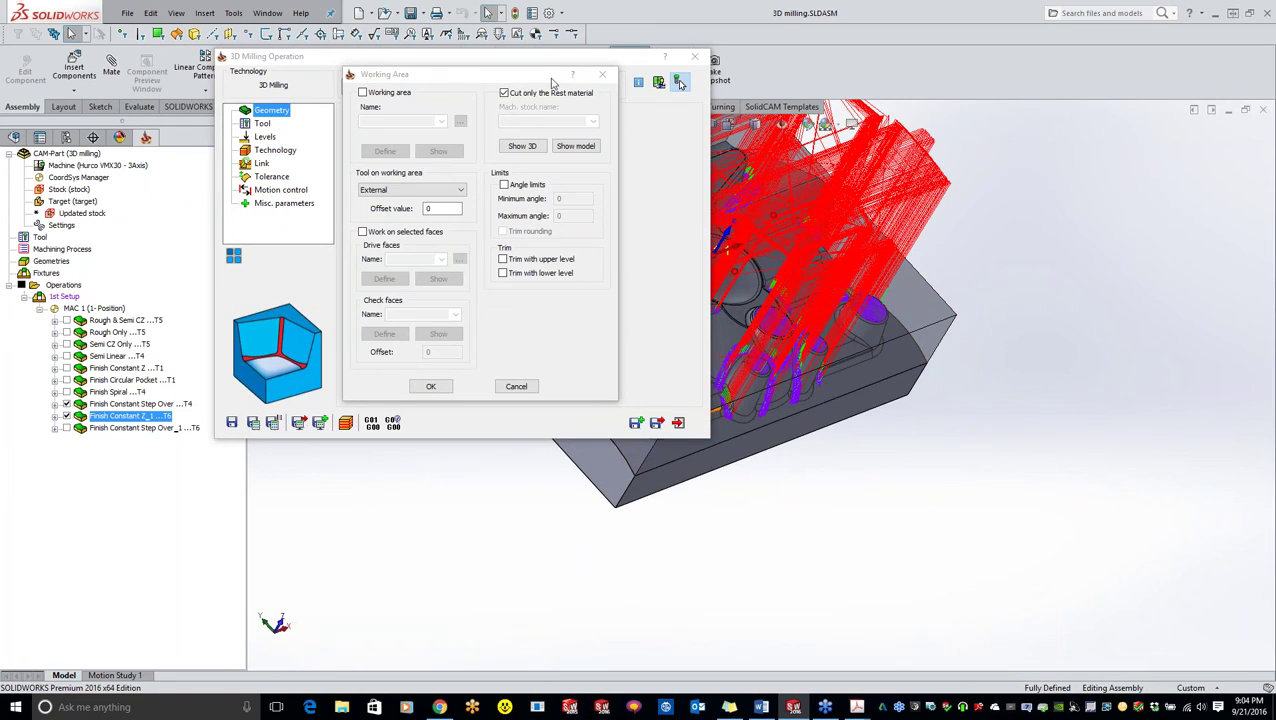
pyautogui.click(599, 75)
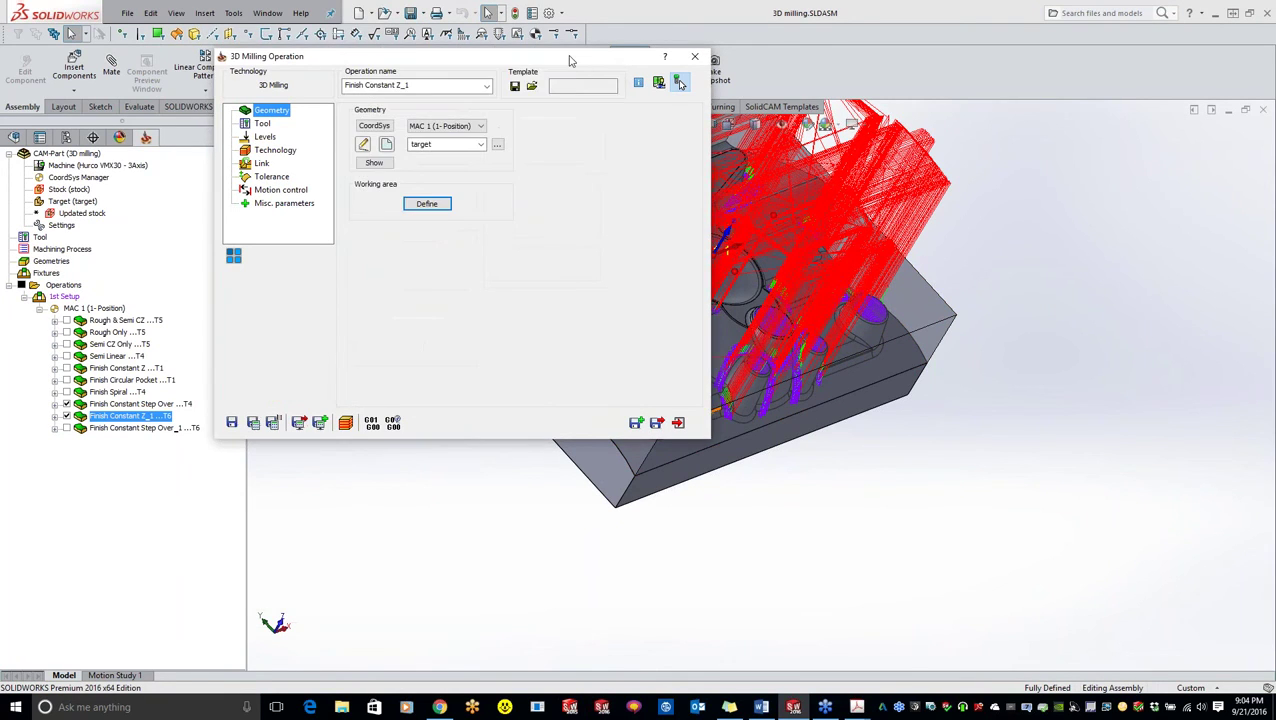
# Hide the Finish Constant Step Over toolpath and inspect the Finish Constant Z_1 rest-material passes around the corners and bosses
pyautogui.doubleClick(570, 57)
pyautogui.moveTo(755, 350); pyautogui.dragTo(745, 318, button='middle')
pyautogui.scroll(-7, 537, 370)
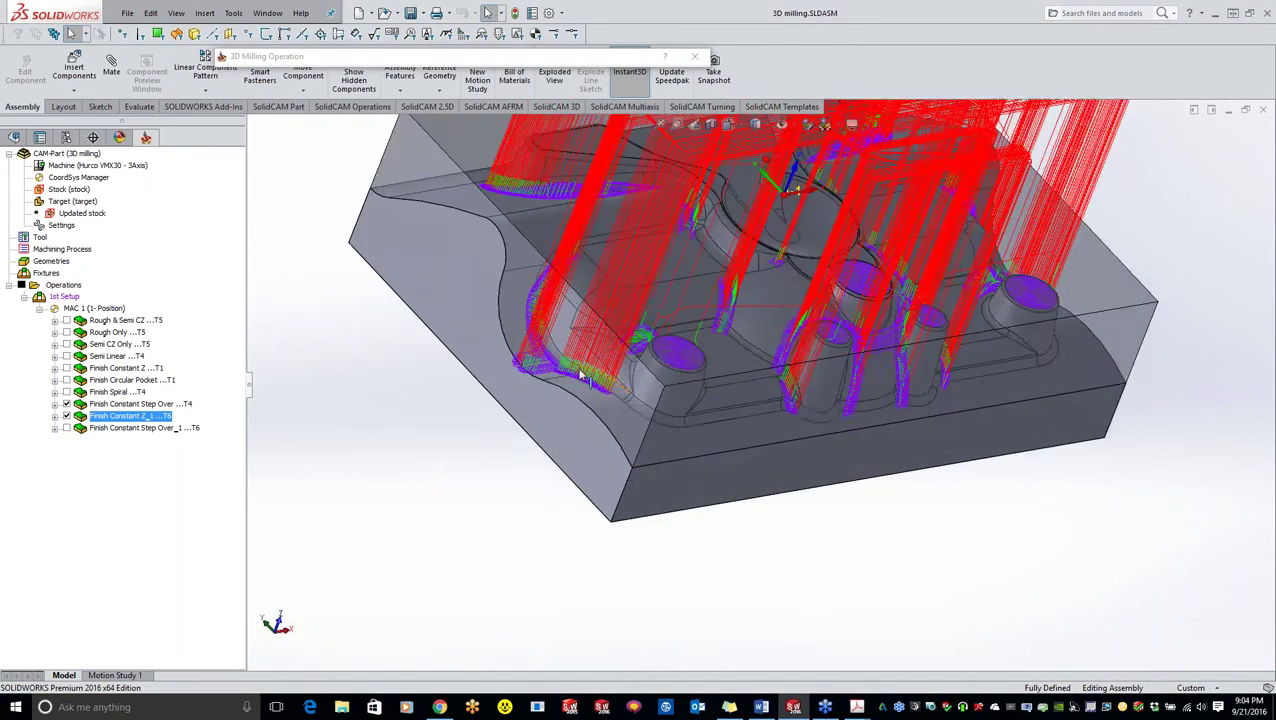
pyautogui.scroll(5, 760, 410)
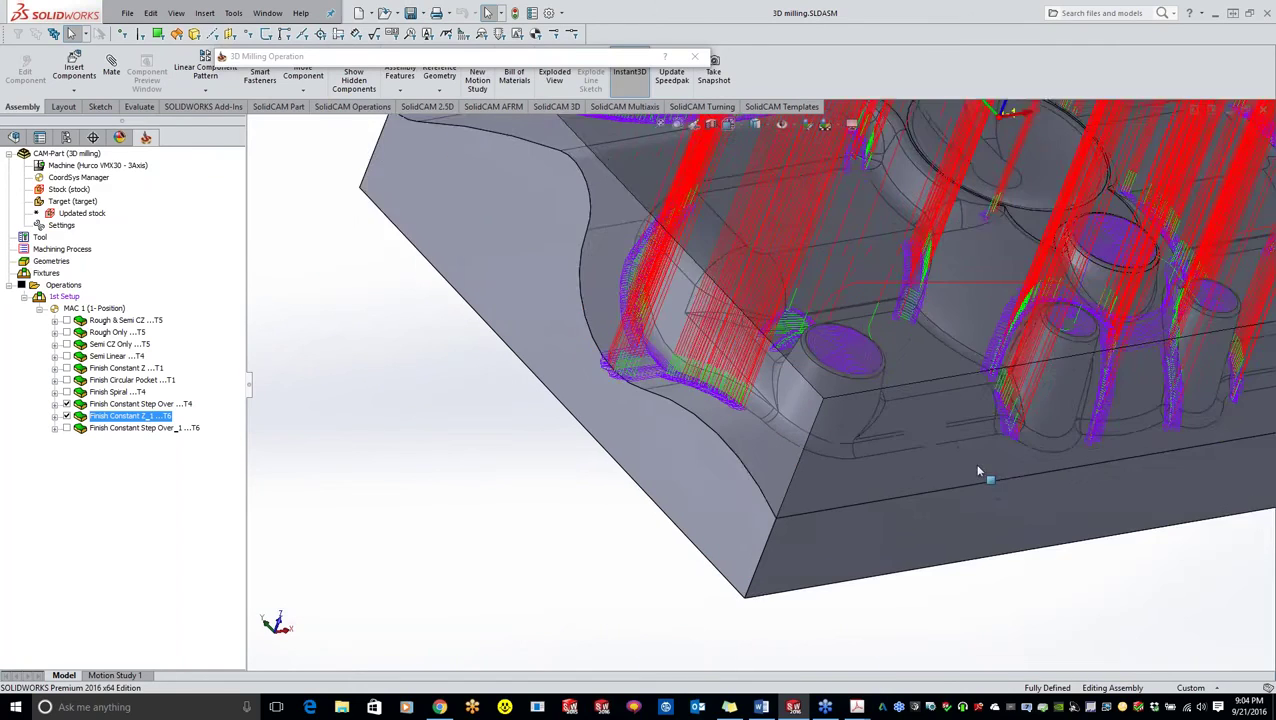
pyautogui.moveTo(900, 405); pyautogui.dragTo(848, 385, button='middle')
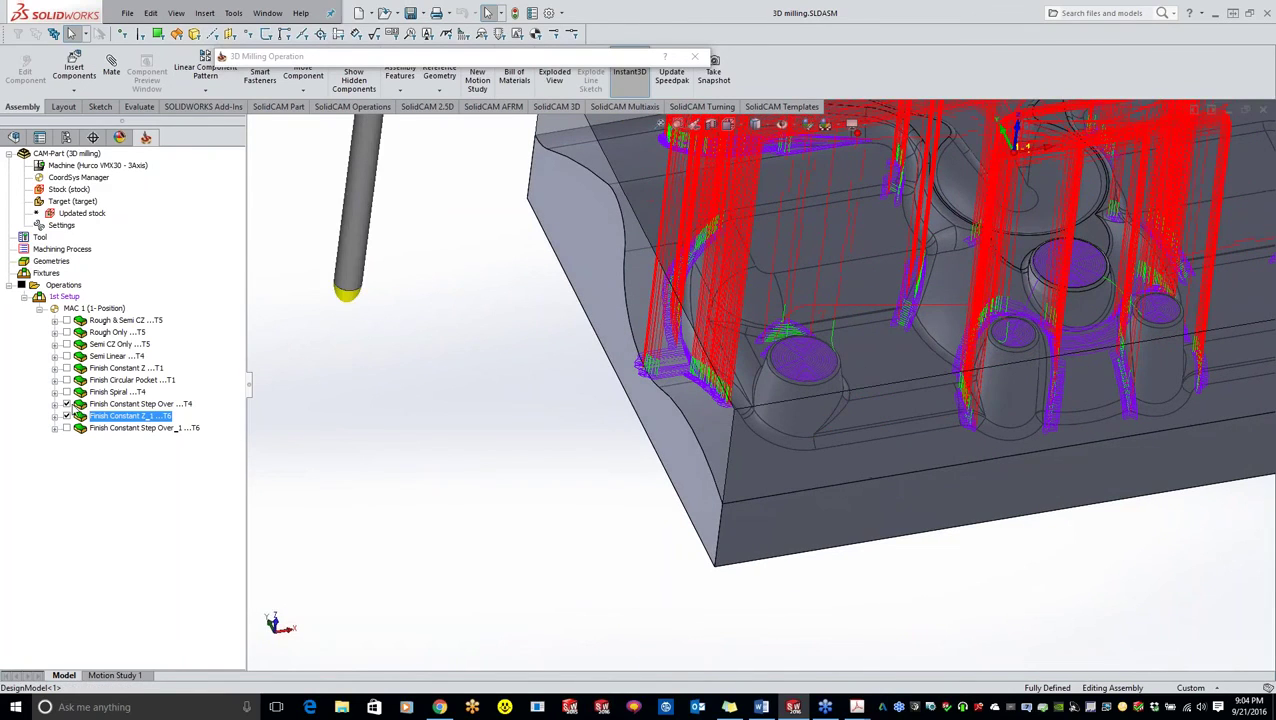
pyautogui.click(66, 405)
pyautogui.scroll(3, 870, 418)
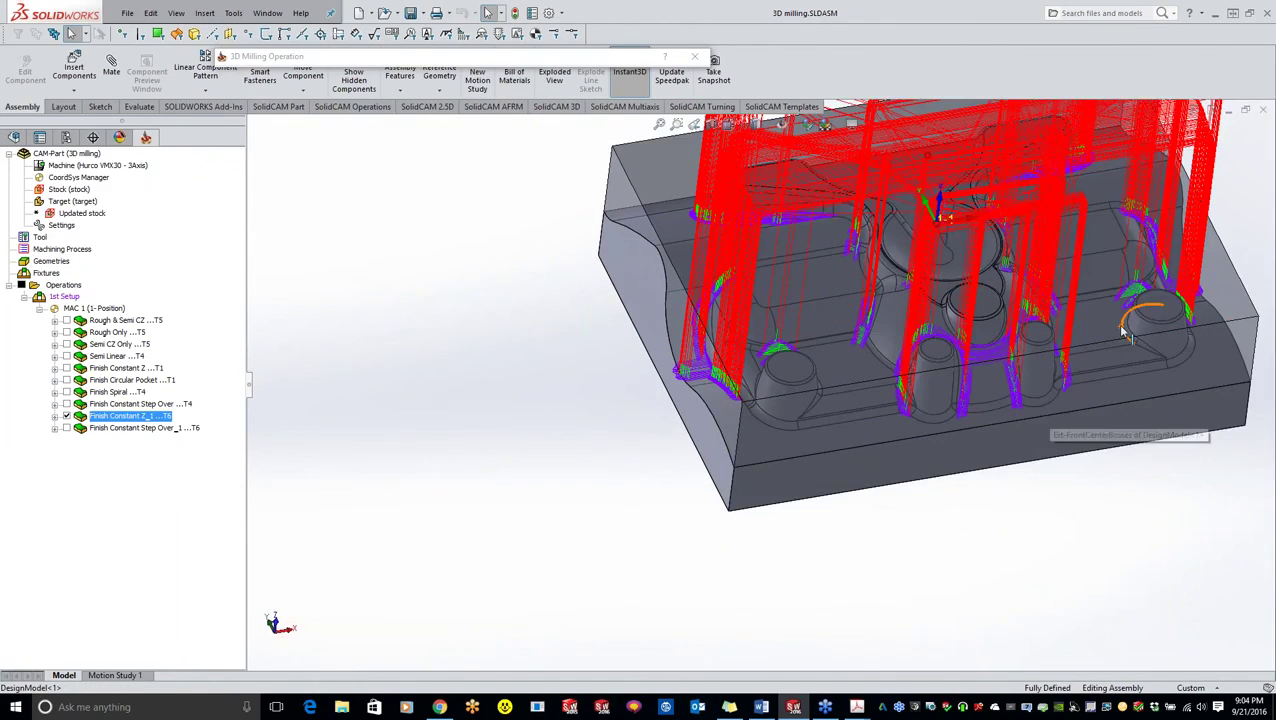
pyautogui.scroll(-3, 1135, 325)
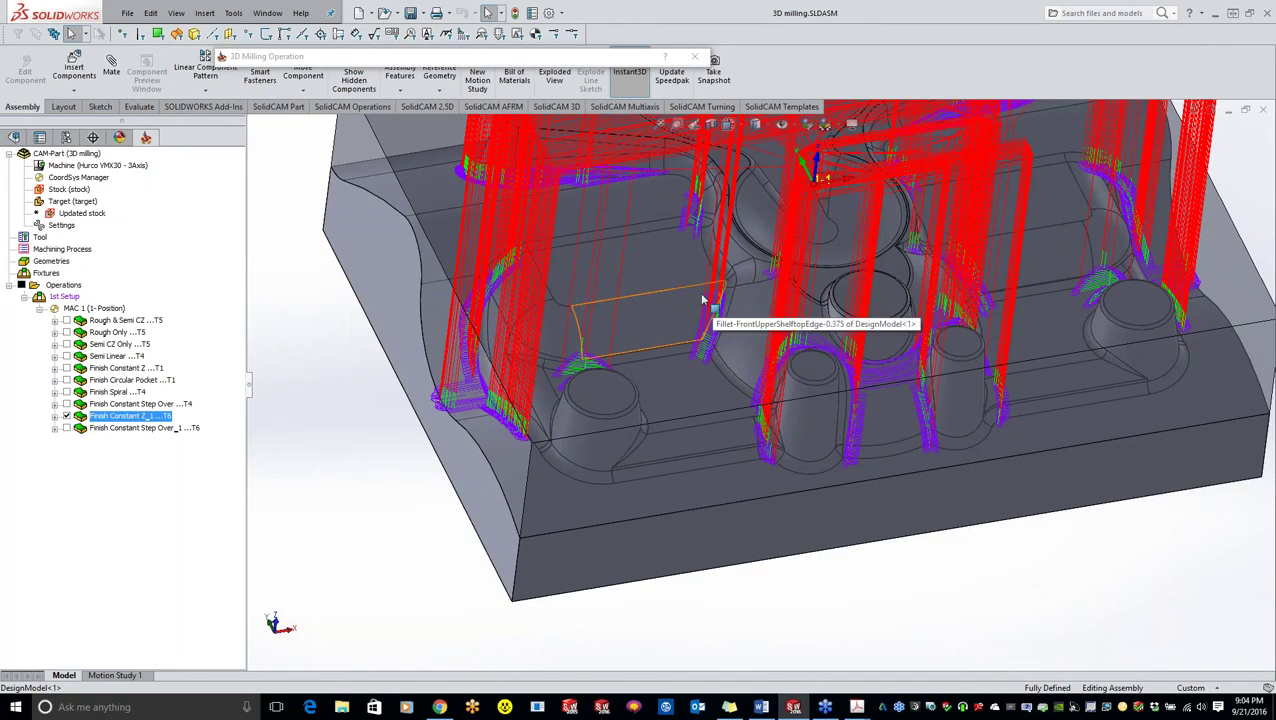
# Hide the Finish Constant Z_1 toolpath and review the Finish Constant Step Over_1 technology, keeping Pencil milling as the finish strategy
pyautogui.click(66, 416)
pyautogui.doubleClick(112, 428)
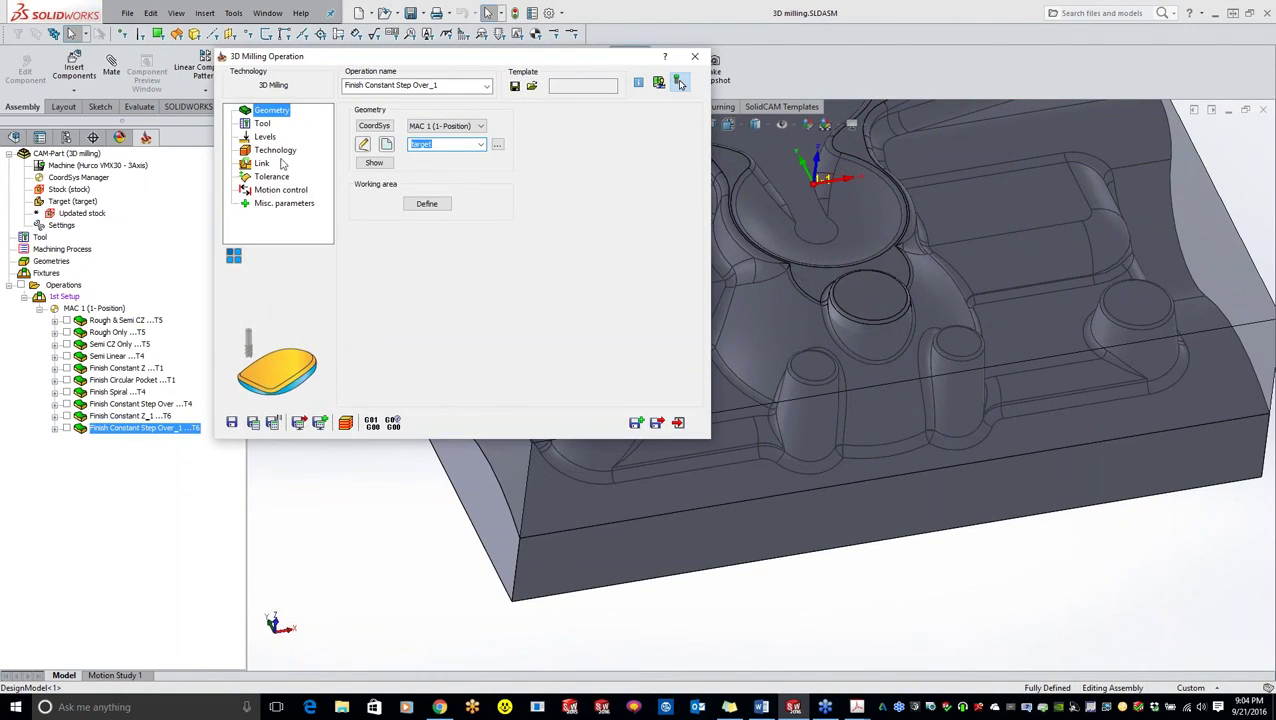
pyautogui.click(276, 150)
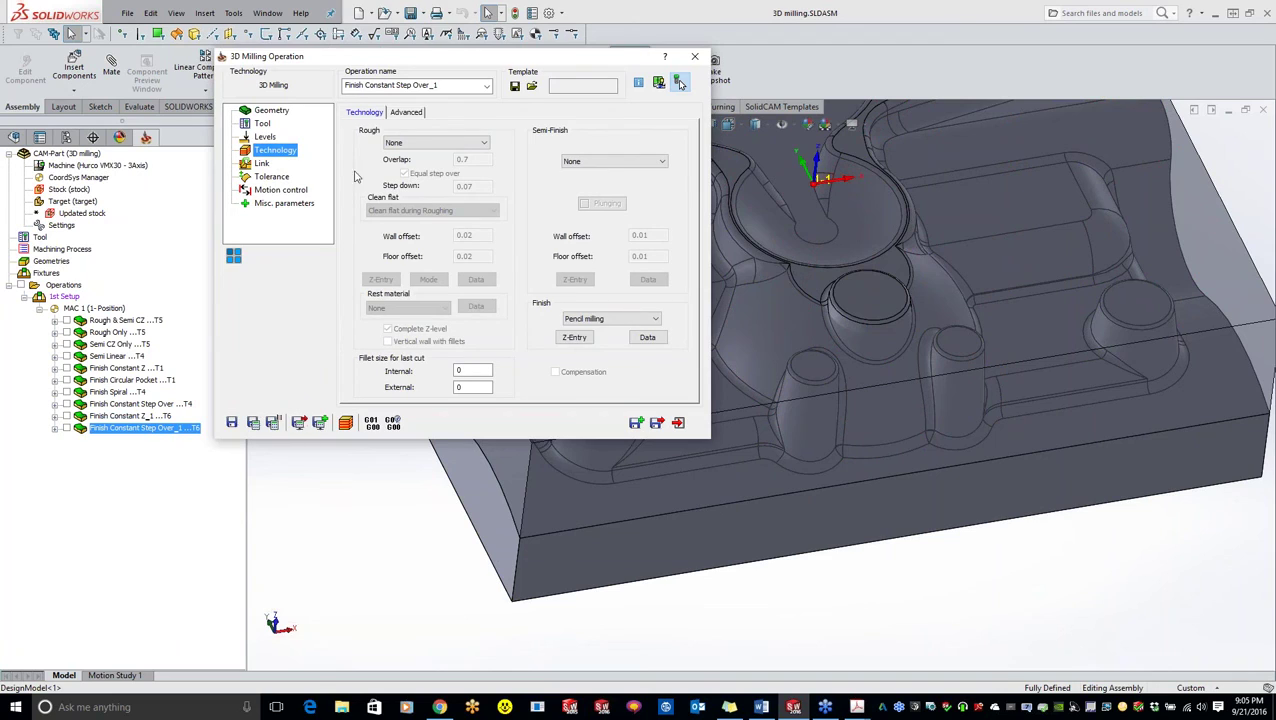
pyautogui.click(569, 321)
pyautogui.click(590, 325)
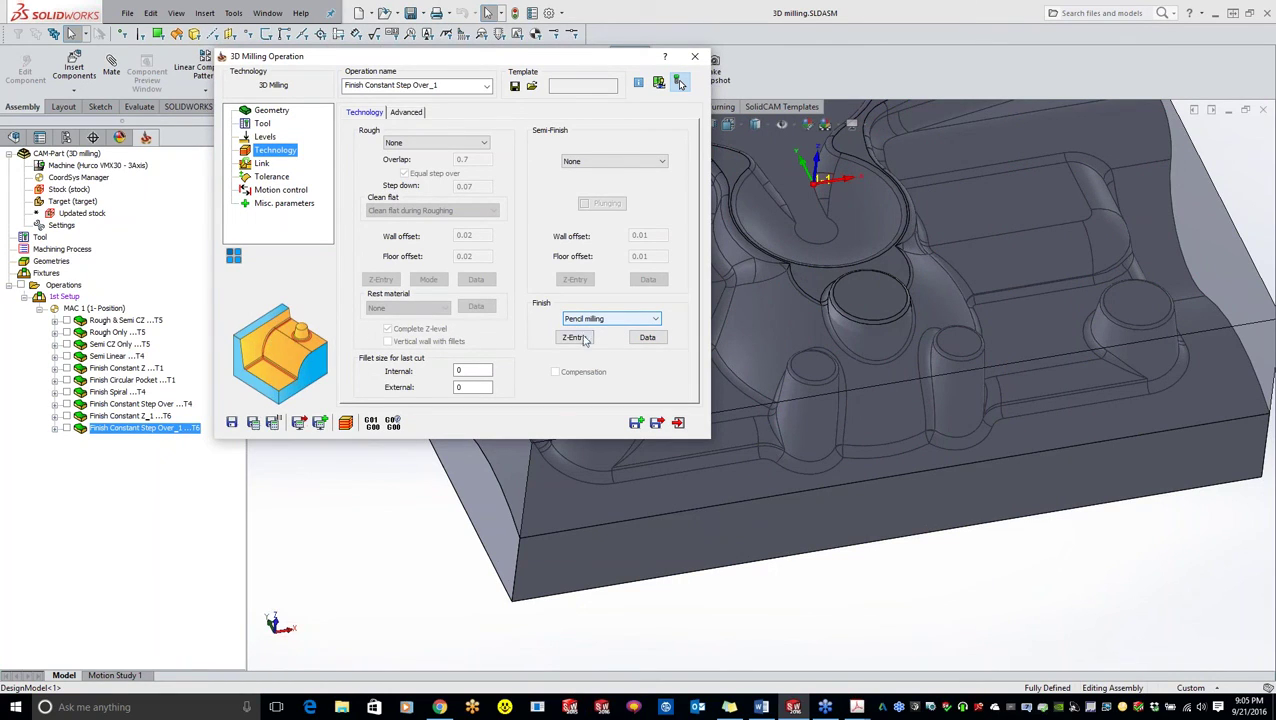
# Review the pencil milling number of passes, step over, bitangency angle and direction modes, keeping the Standard direction
pyautogui.click(640, 338)
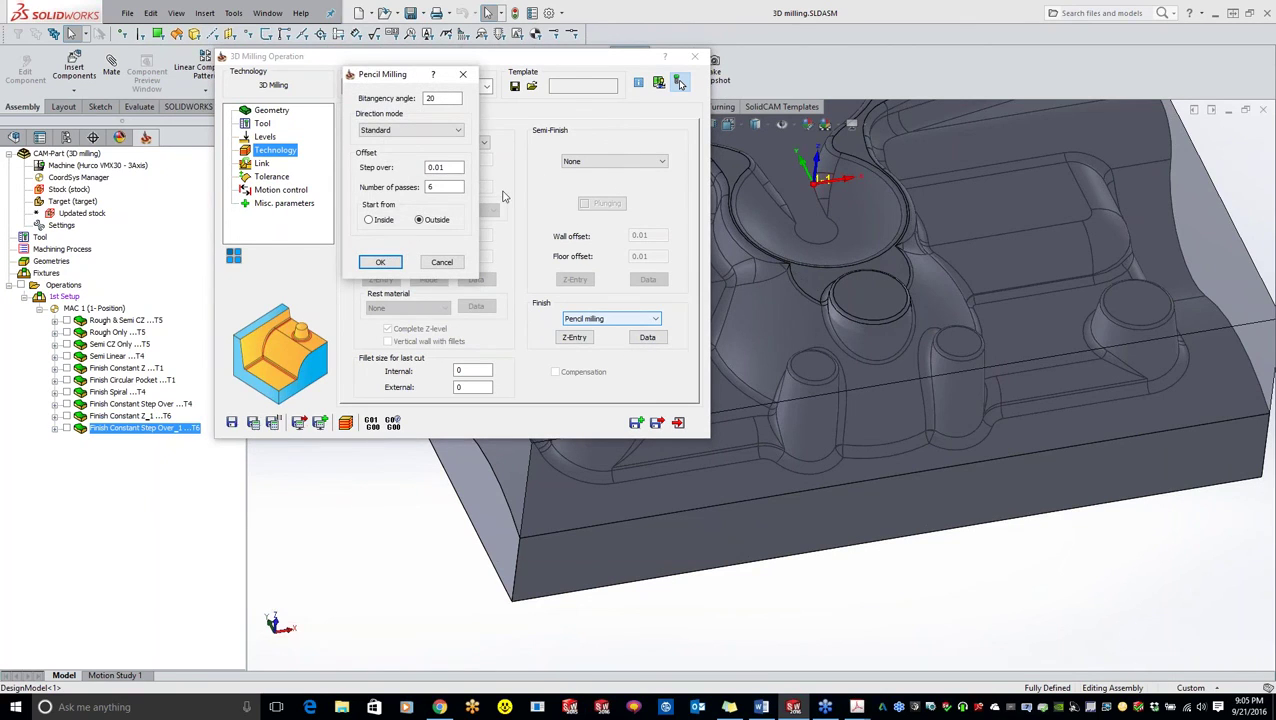
pyautogui.doubleClick(452, 188)
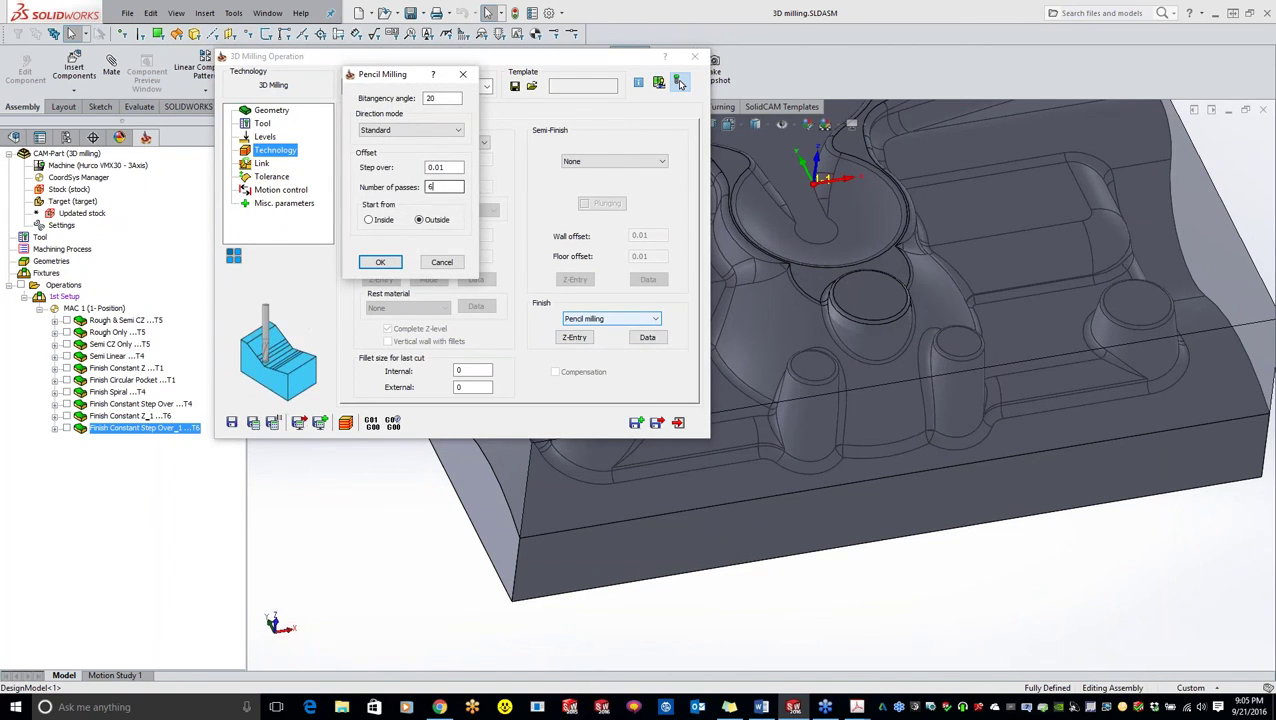
pyautogui.click(447, 168)
pyautogui.moveTo(450, 99)
pyautogui.click(448, 99)
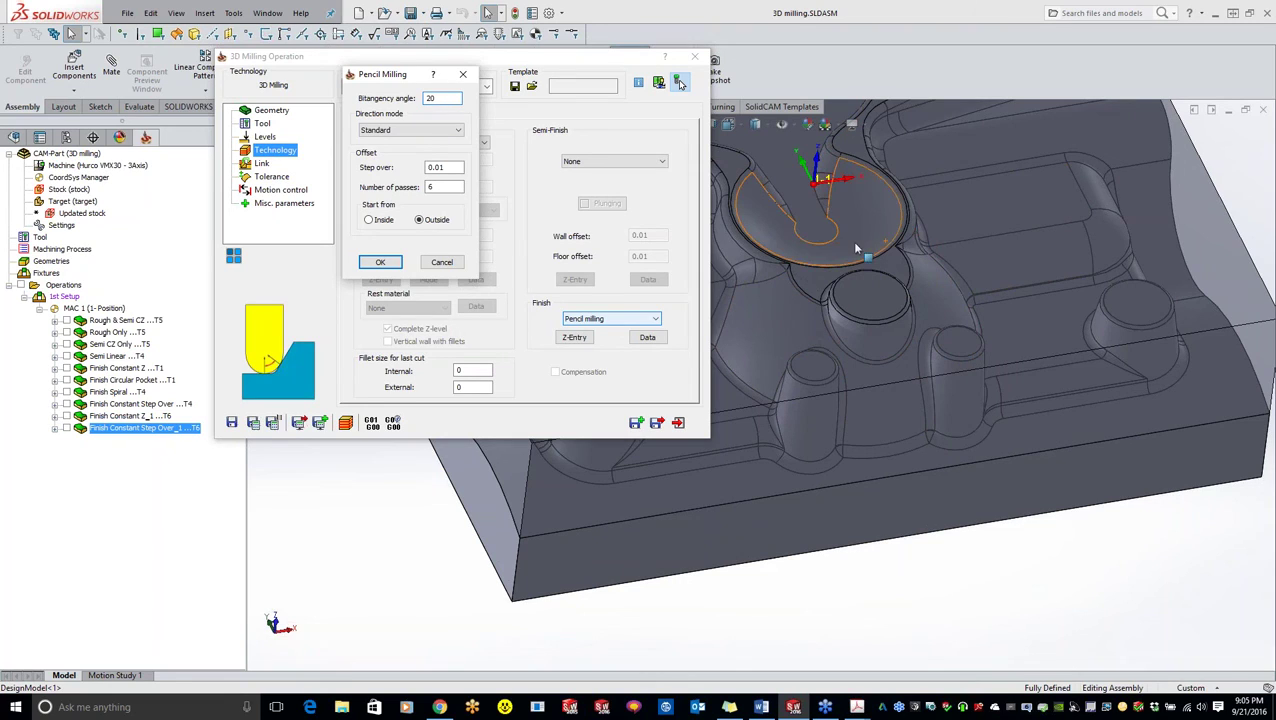
pyautogui.click(425, 131)
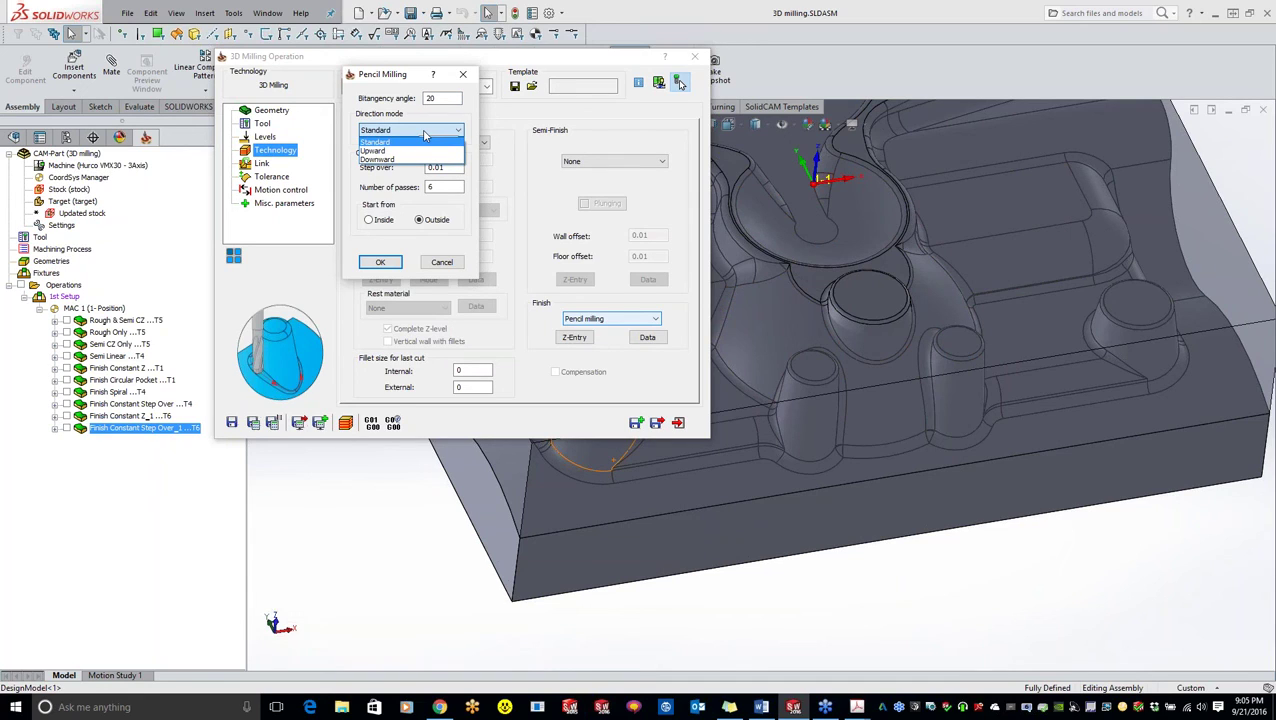
pyautogui.click(425, 131)
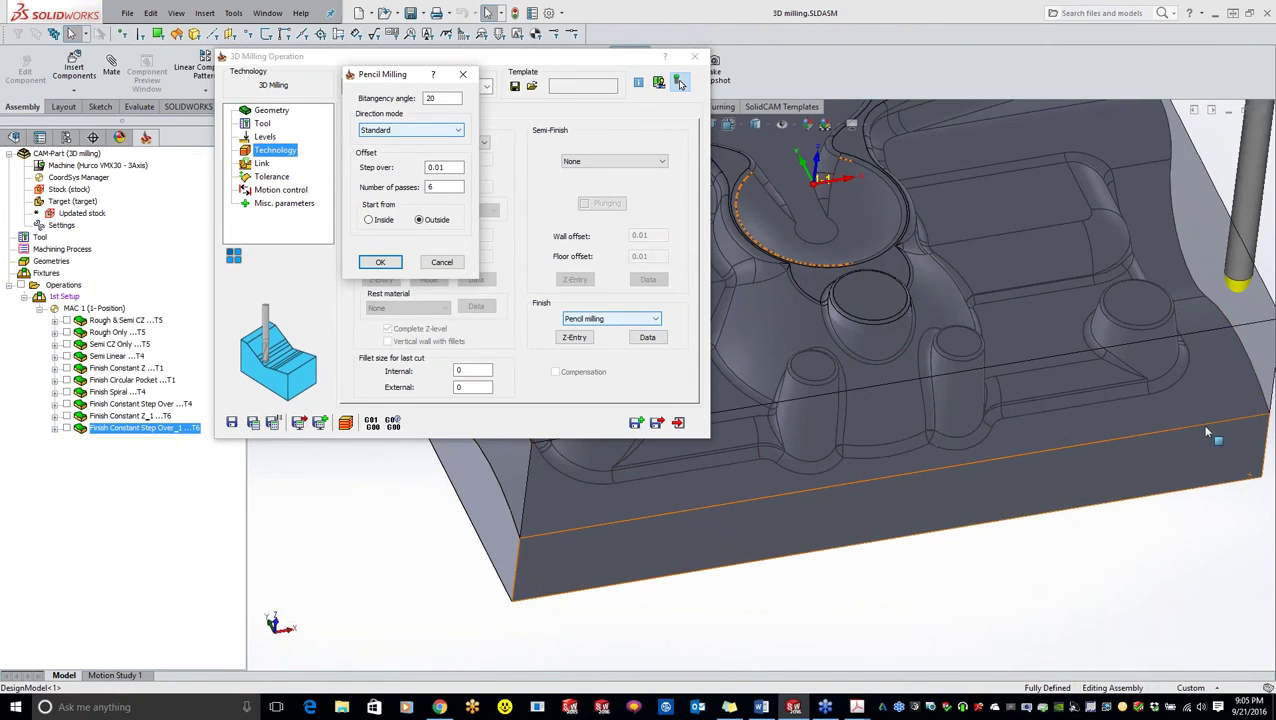
pyautogui.click(378, 264)
# Display the Finish Constant Step Over_1 pencil toolpath and inspect its offset passes along the lower shelf fillets
pyautogui.click(67, 428)
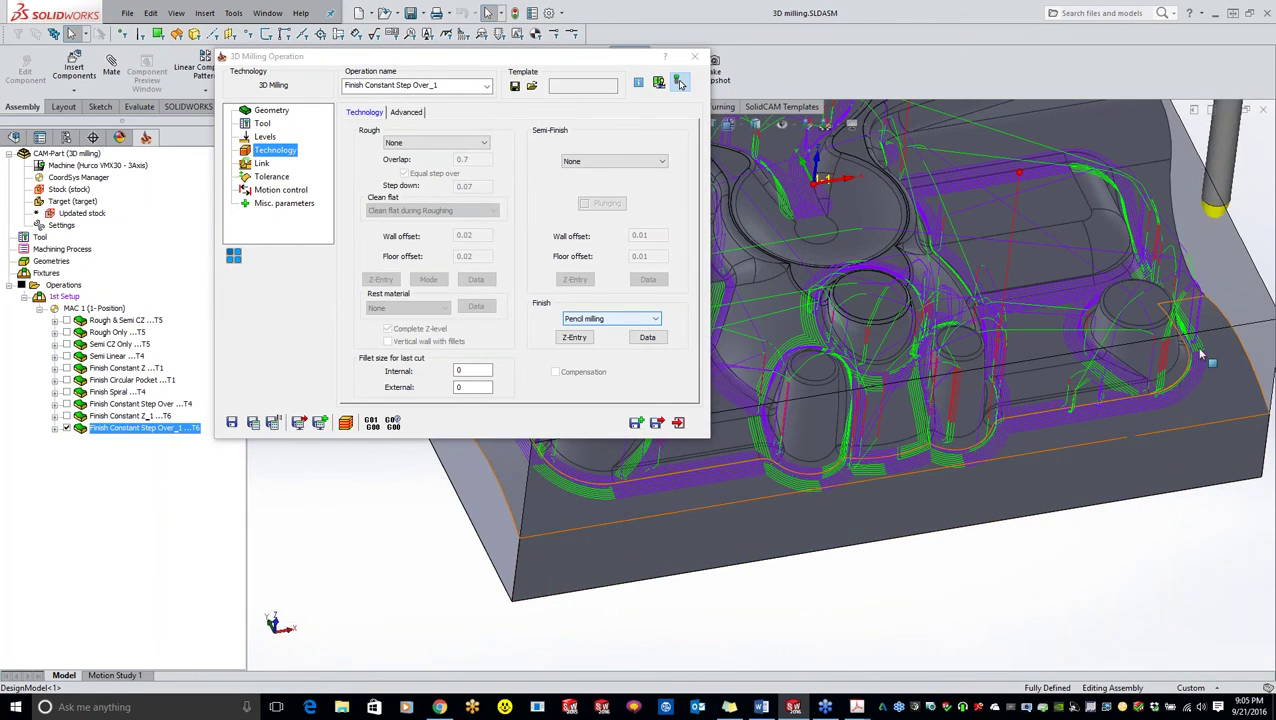
pyautogui.moveTo(880, 270); pyautogui.dragTo(826, 450, button='middle')
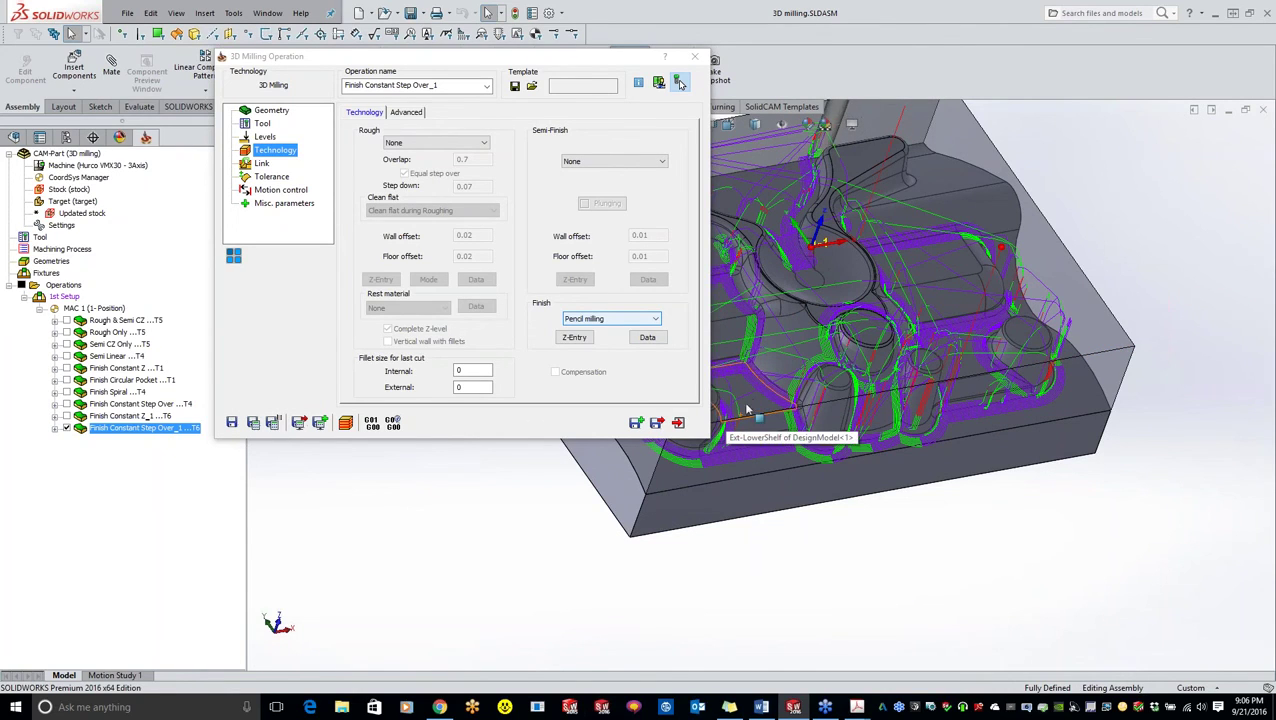
pyautogui.scroll(-10, 770, 405)
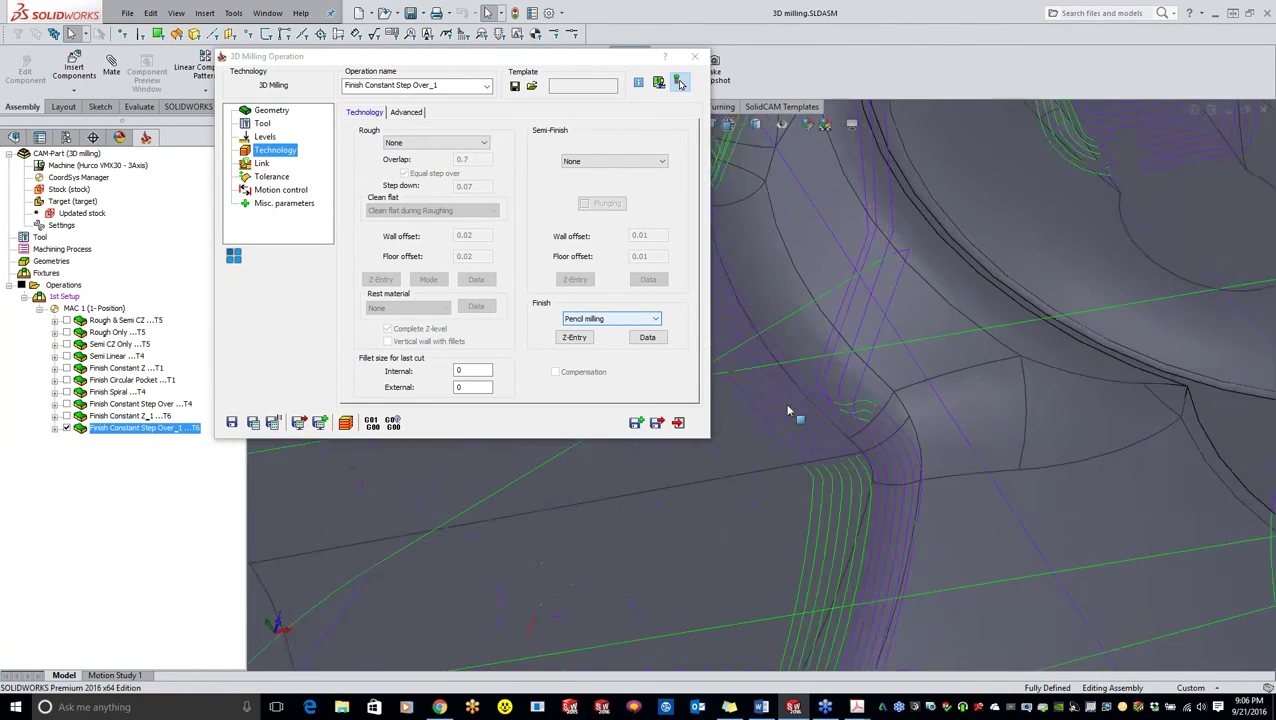
# Examine the pencil milling passes up close where the front upper shelf edge fillet meets the lower fillet corner
pyautogui.scroll(-4, 746, 302)
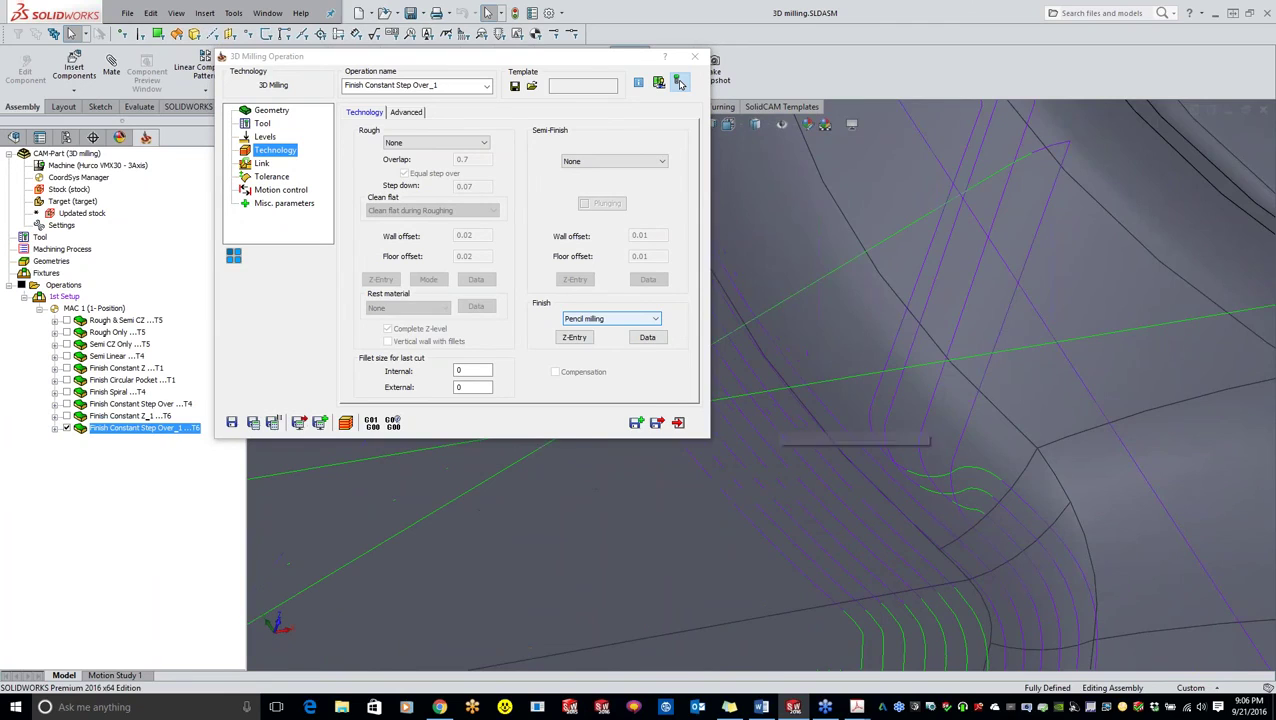
pyautogui.scroll(-5, 803, 350)
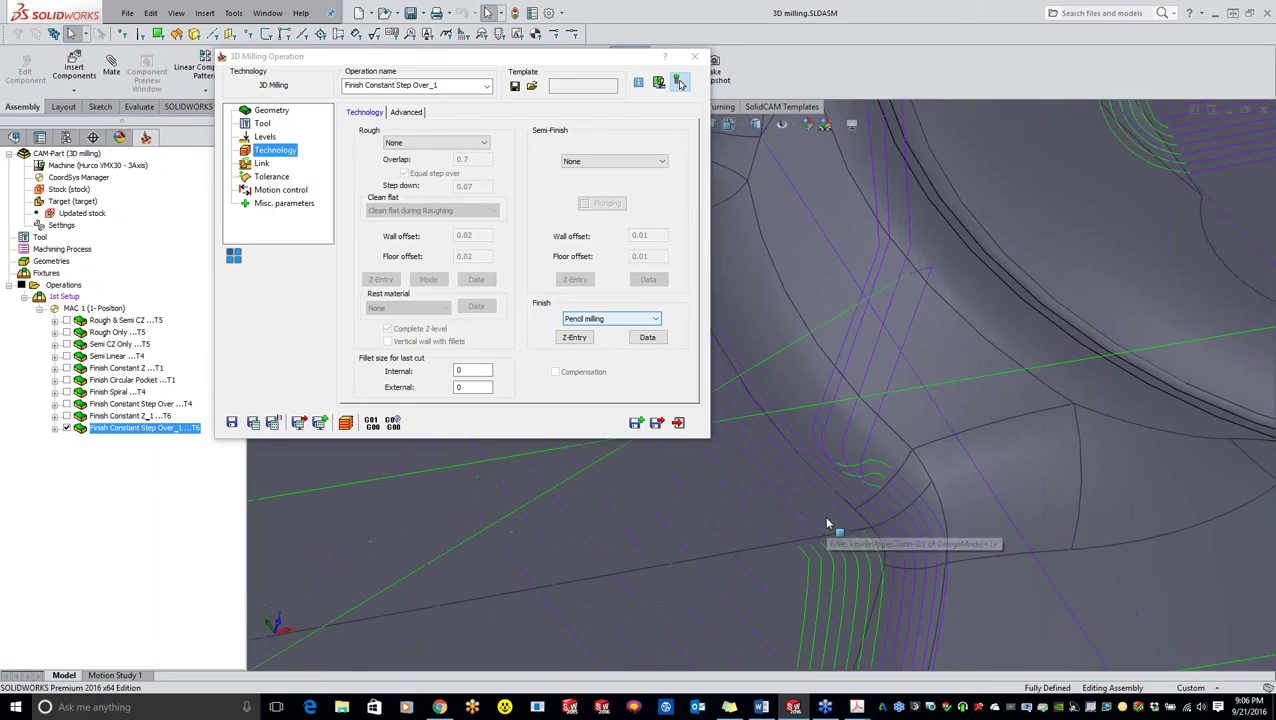
pyautogui.scroll(4, 745, 505)
pyautogui.scroll(5, 741, 486)
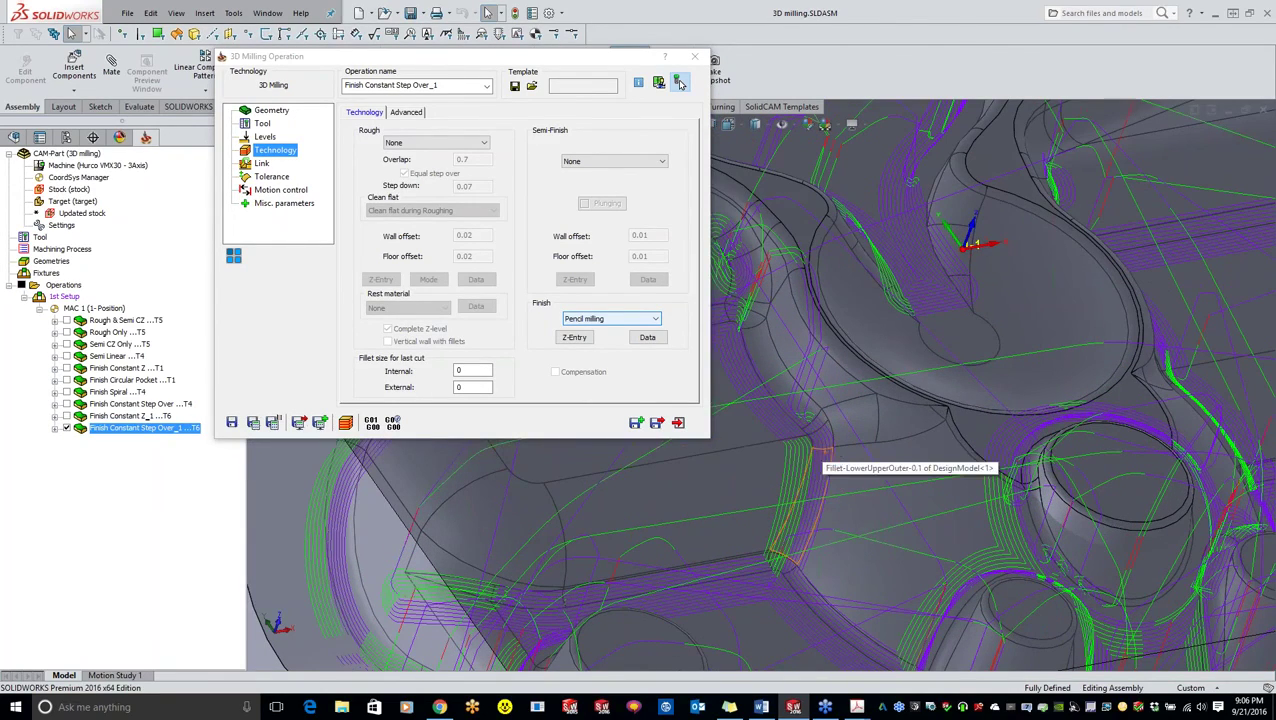
pyautogui.scroll(-2, 815, 462)
pyautogui.scroll(-3, 815, 462)
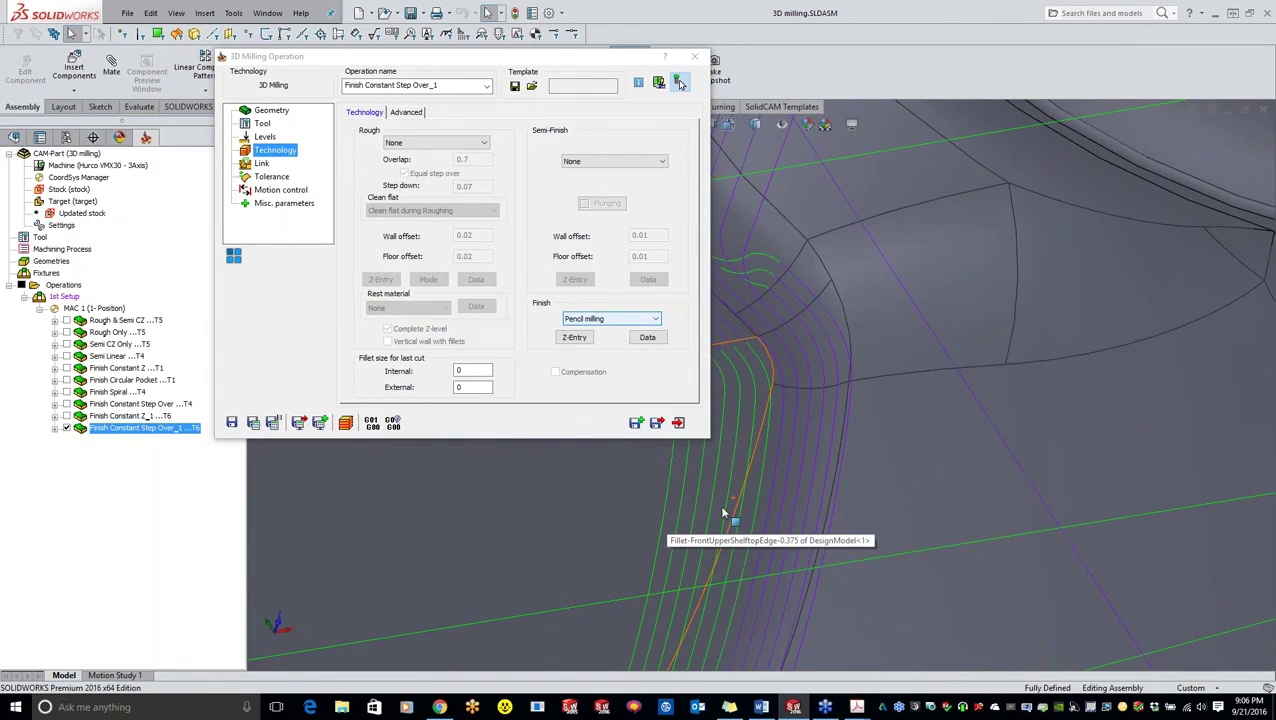
pyautogui.scroll(5, 658, 522)
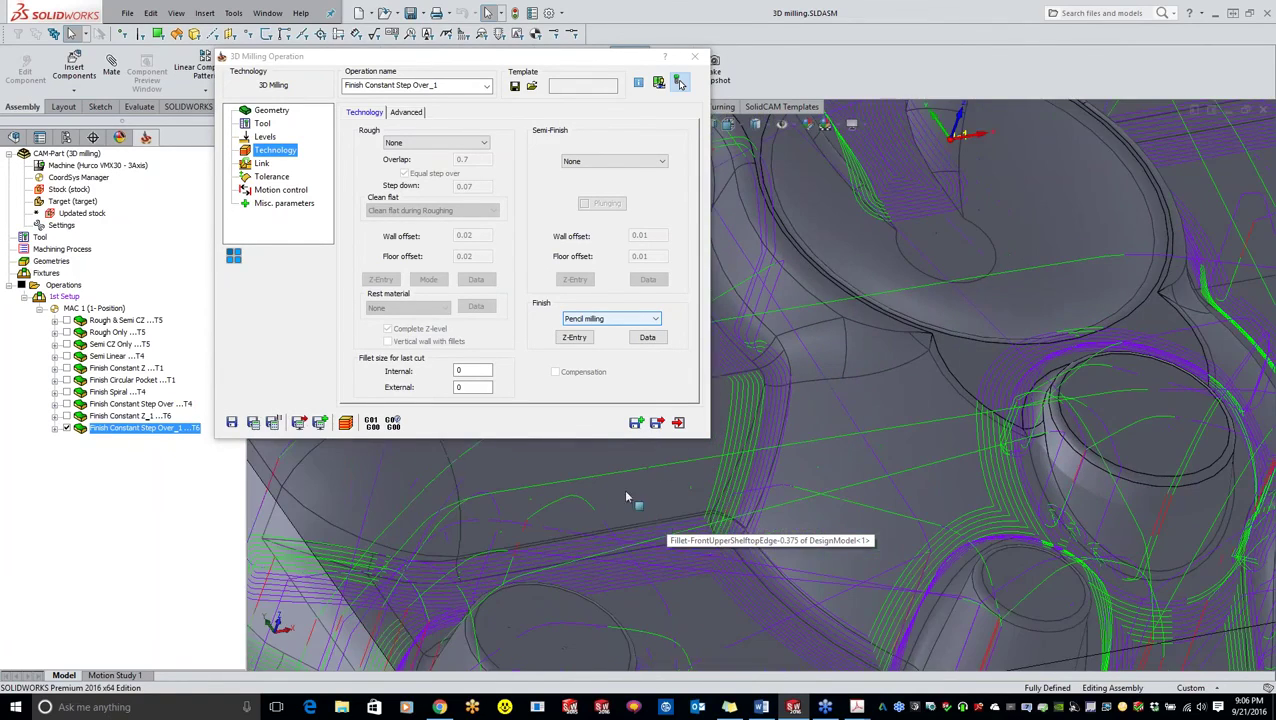
# Review the pencil milling step over and number of passes, and move the operation dialog clear of the whole part's toolpath
pyautogui.click(647, 337)
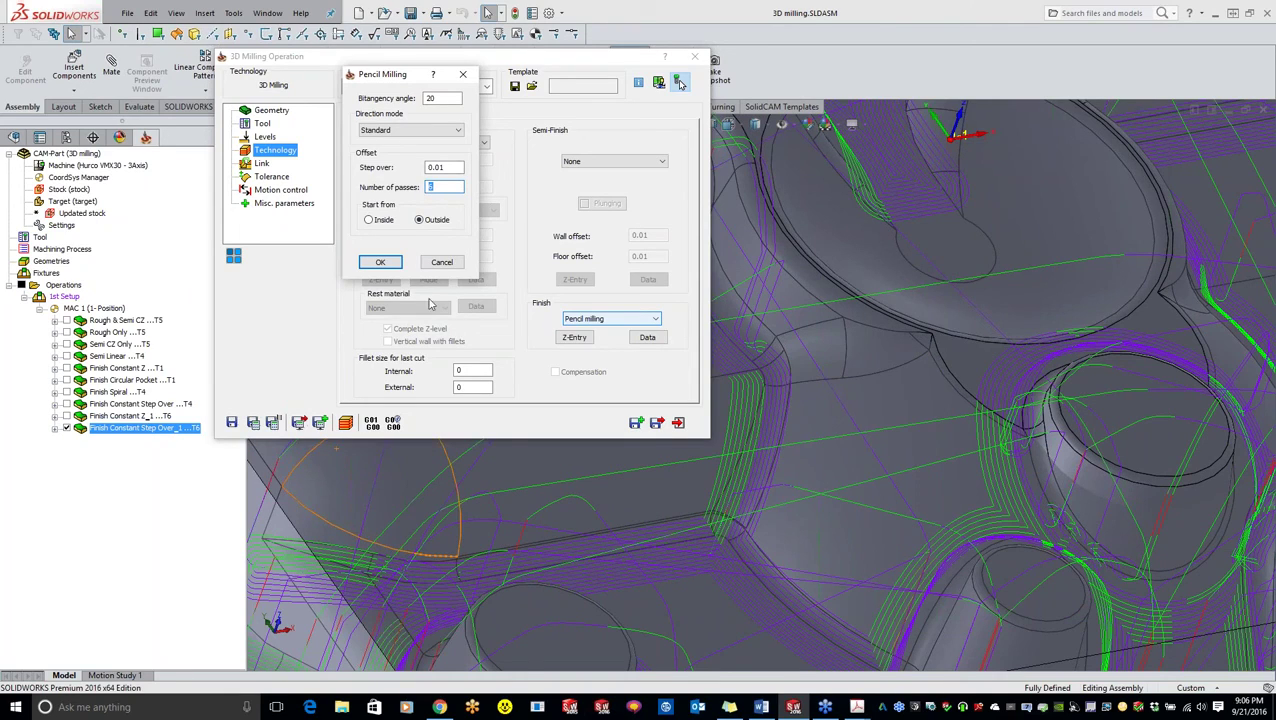
pyautogui.moveTo(447, 167)
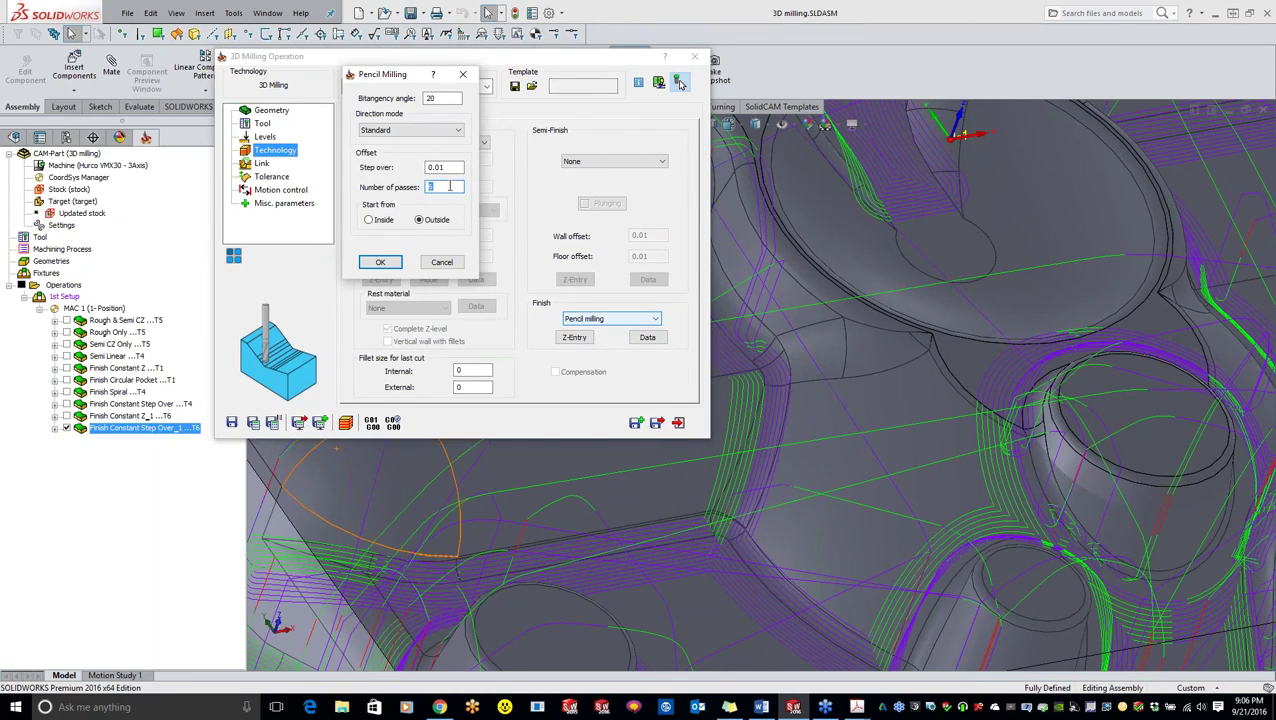
pyautogui.click(380, 262)
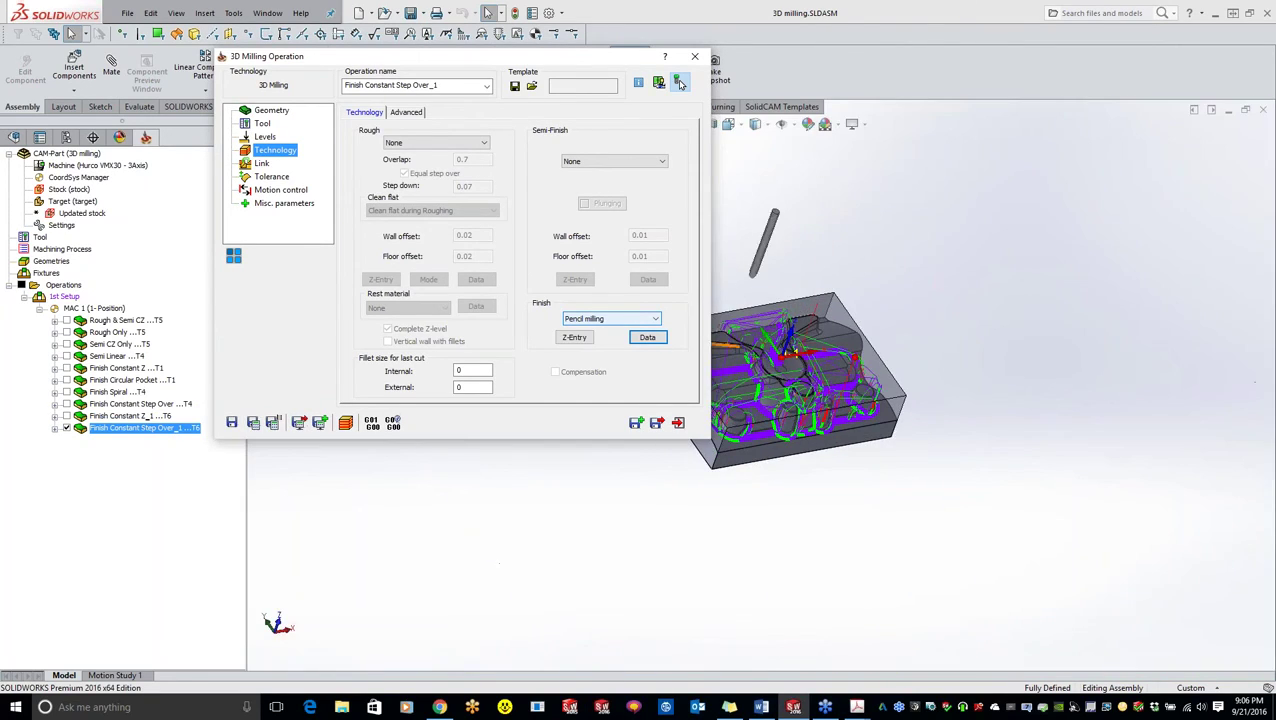
pyautogui.scroll(-3, 760, 412)
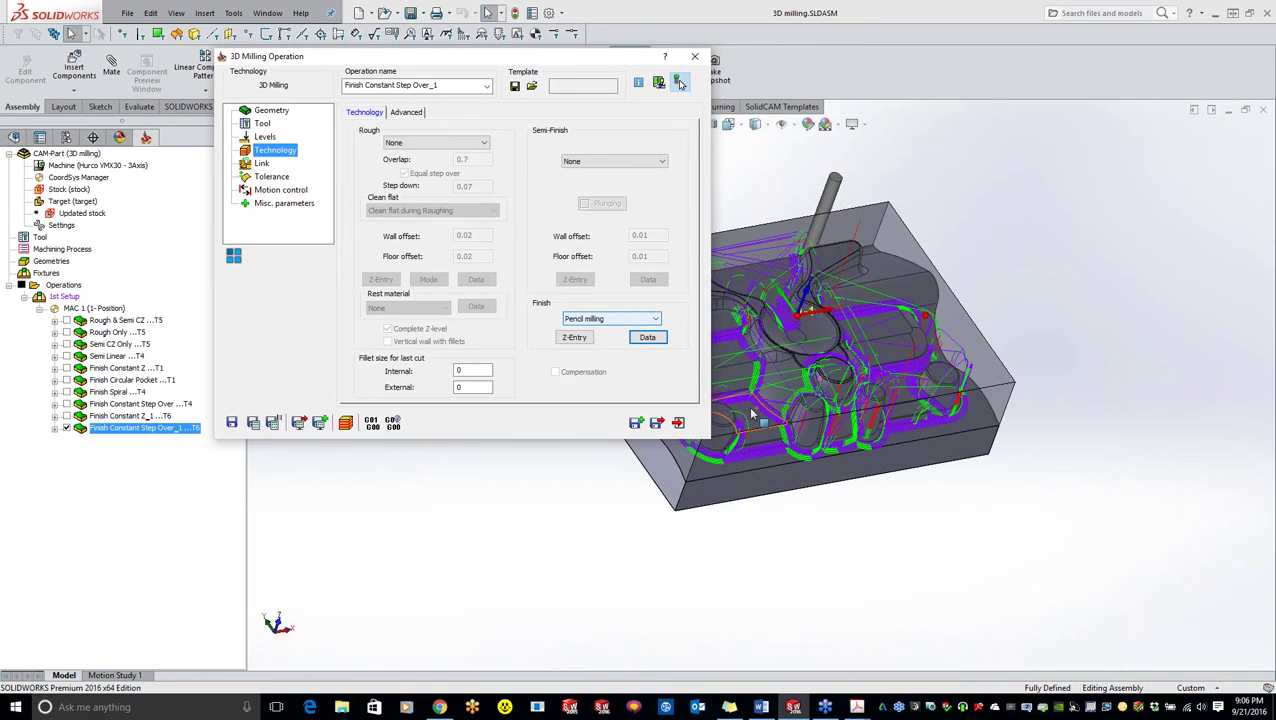
pyautogui.moveTo(528, 62); pyautogui.dragTo(397, 57)
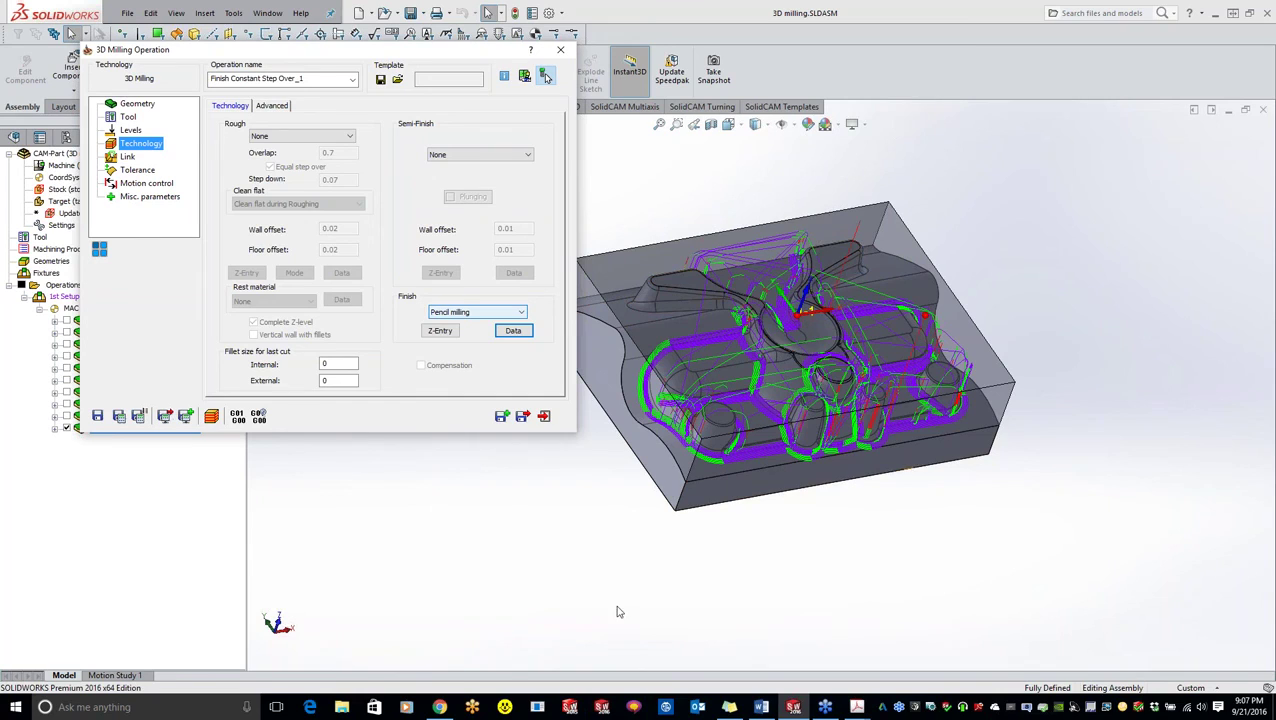
# Switch to Chrome and look through the SolidCAM University channel's introductory videos down to the oldest ones
pyautogui.click(440, 708)
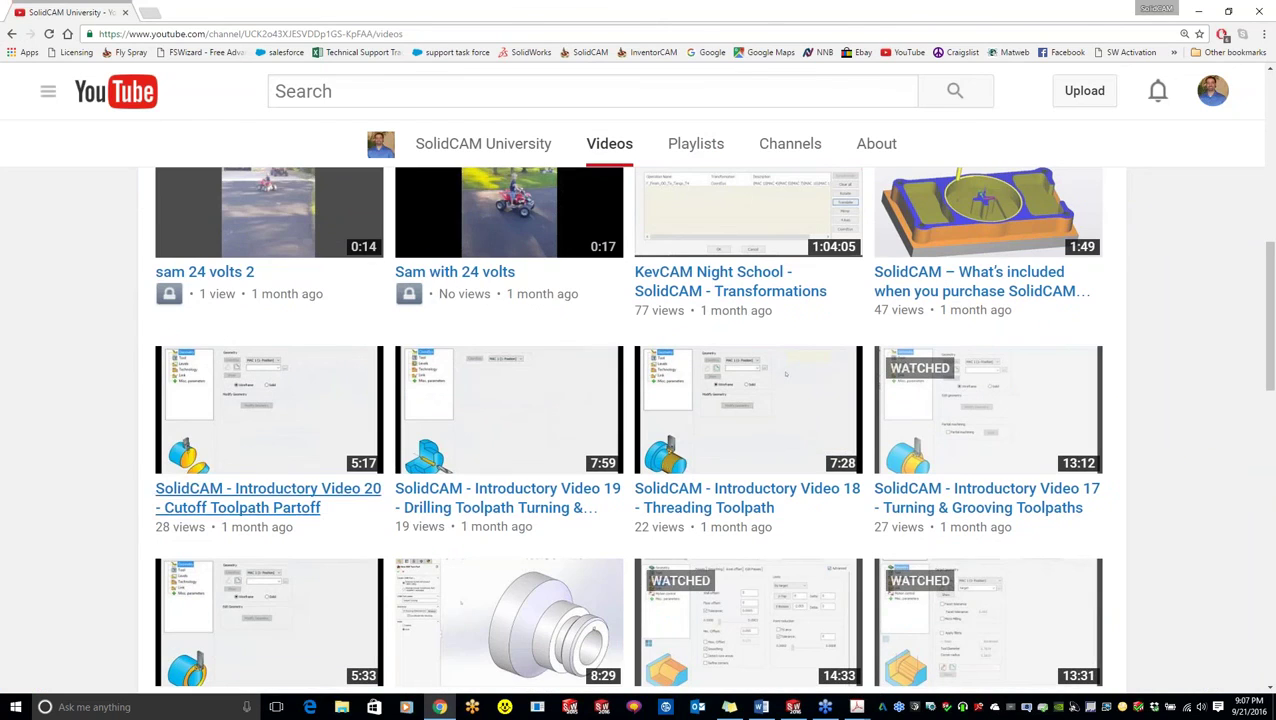
pyautogui.scroll(-9, 786, 374)
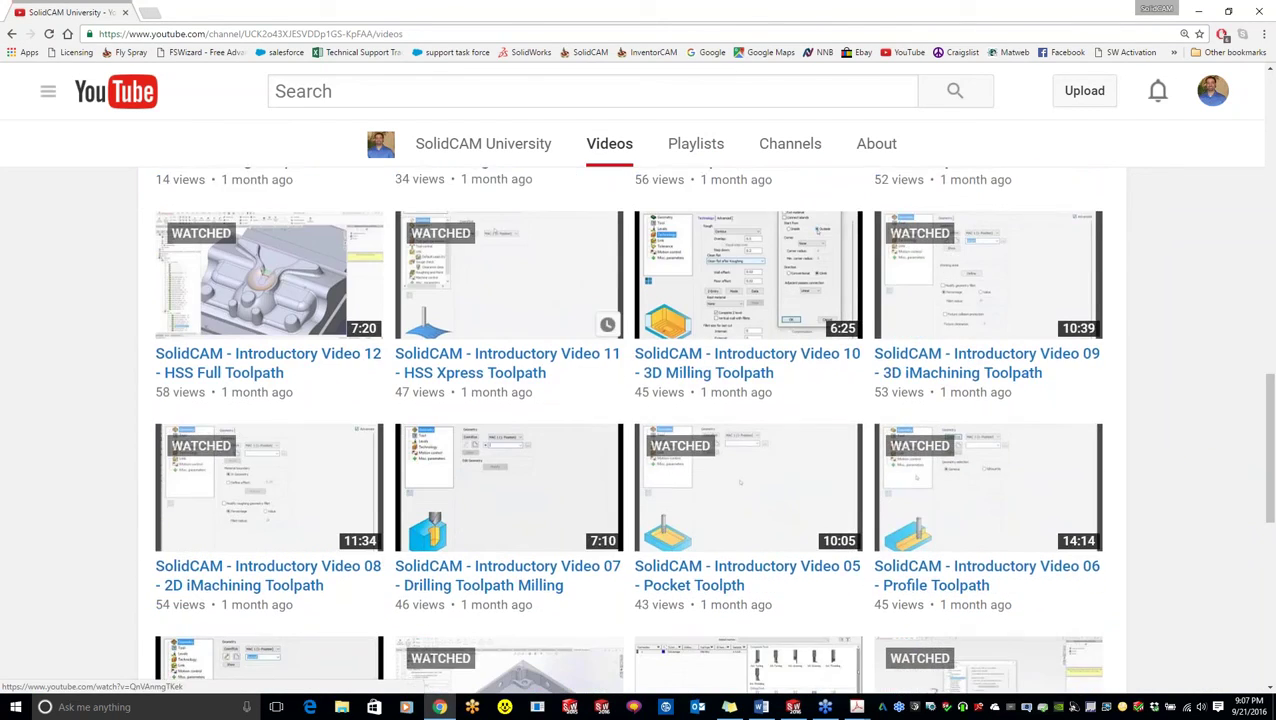
pyautogui.scroll(-5, 190, 460)
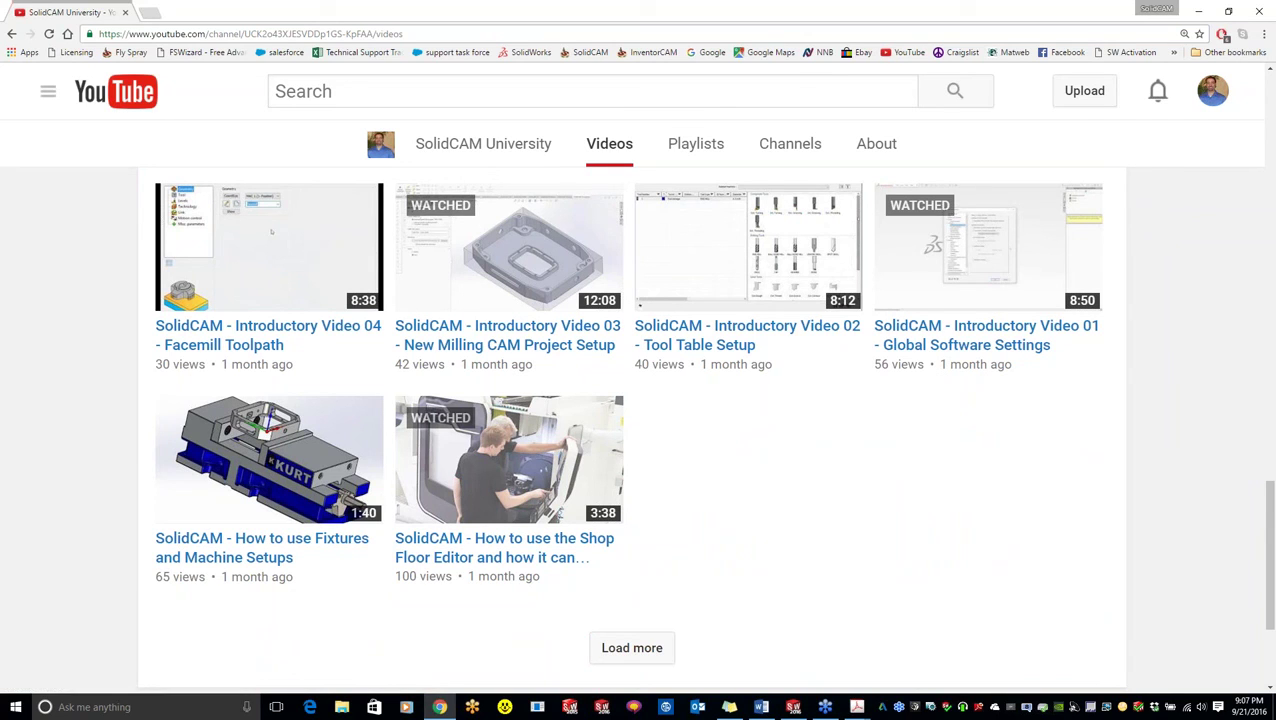
pyautogui.scroll(2, 835, 497)
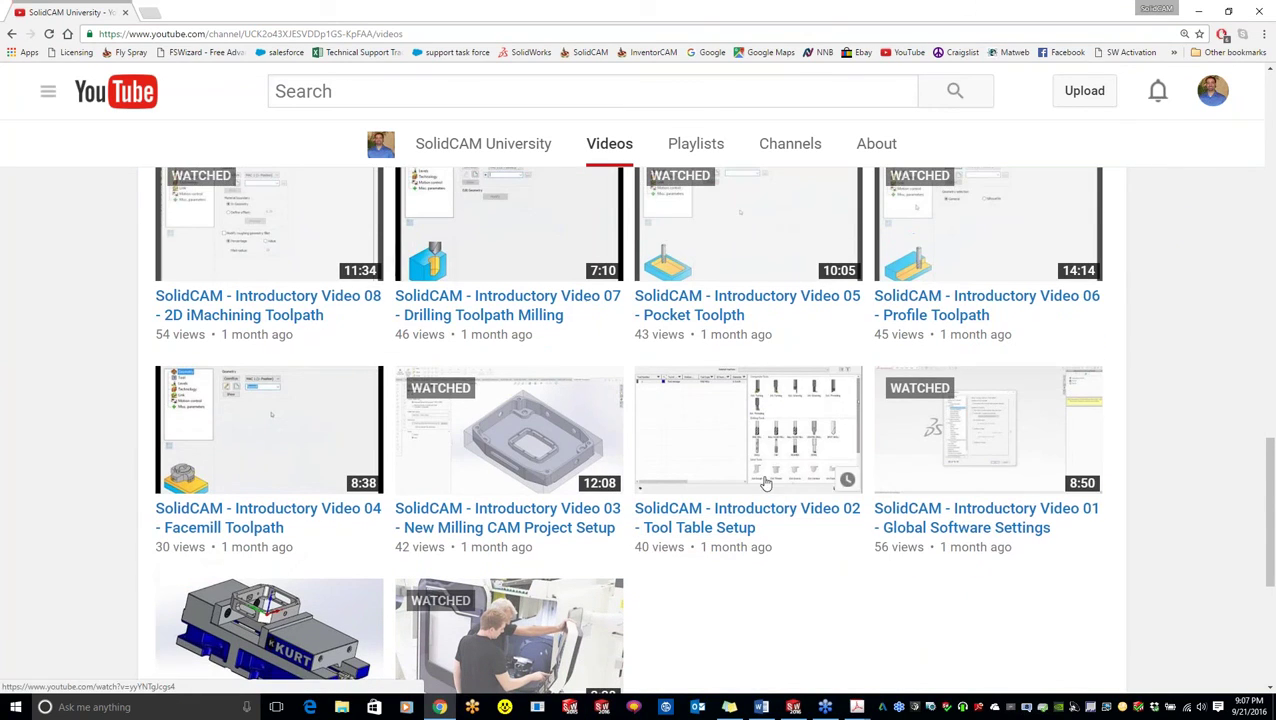
# Bring up SC_KevCAM-Tell-A-Friend_EN.pdf in Adobe Acrobat, read the referral program flyer, and minimize it
pyautogui.moveTo(853, 710)
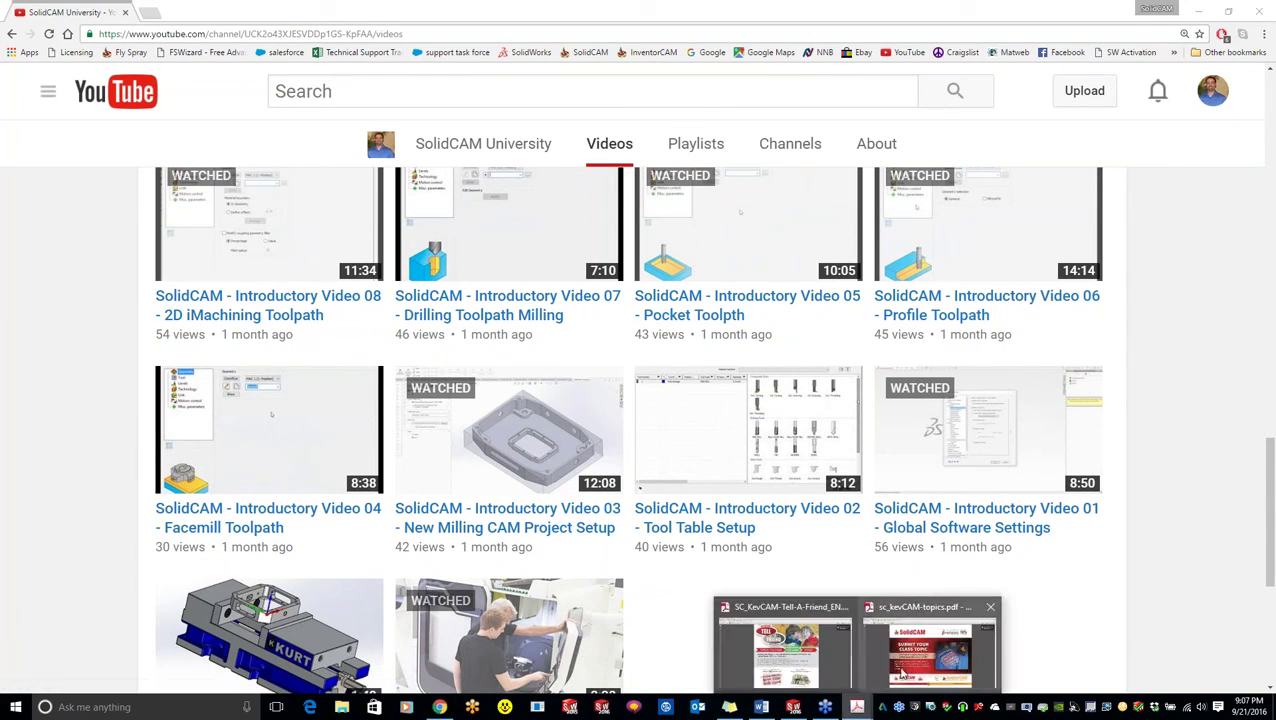
pyautogui.click(785, 655)
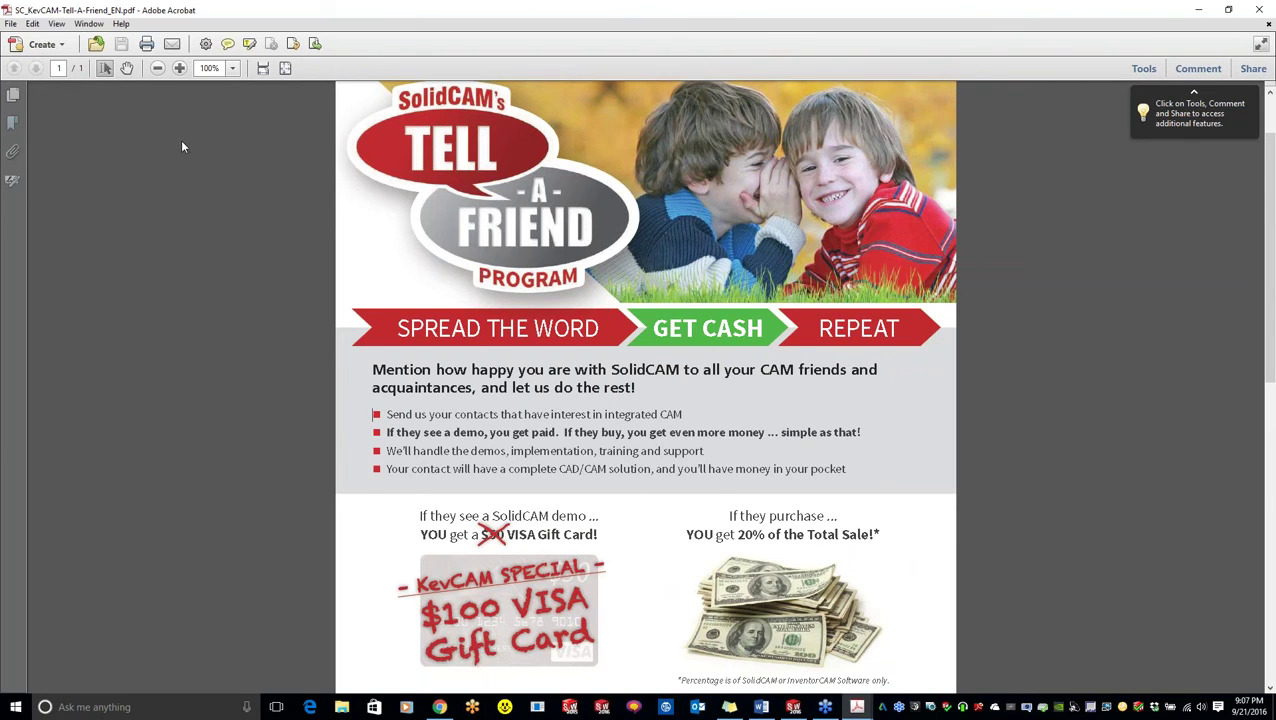
pyautogui.click(1198, 10)
# Return to the beginning of the SolidCAM University videos page to show the channel banner and newest uploads
pyautogui.scroll(10, 505, 470)
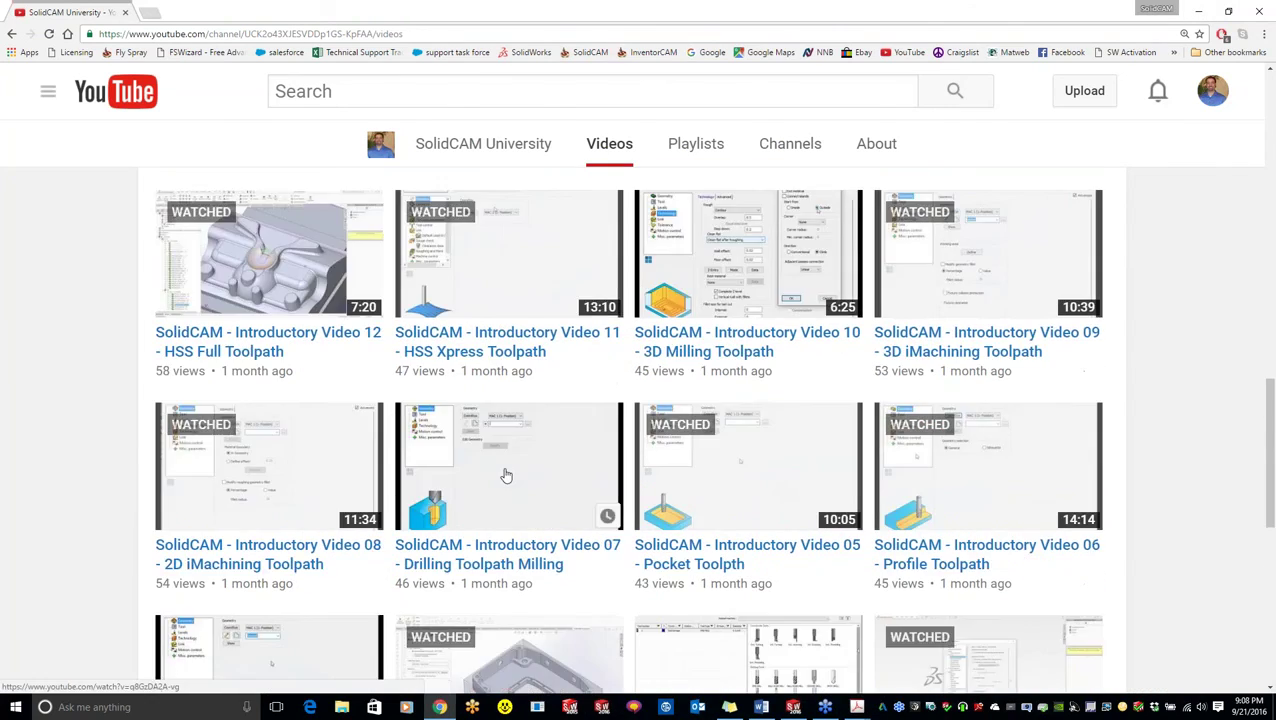
pyautogui.scroll(5, 513, 462)
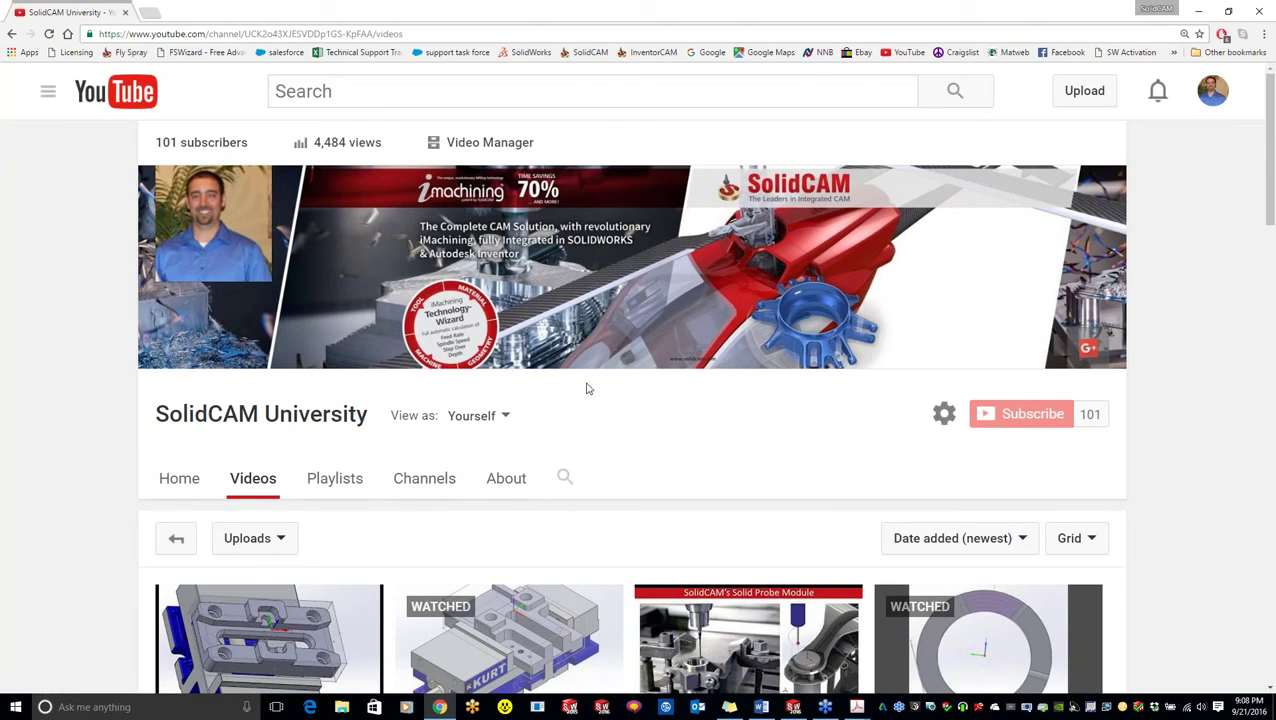
pyautogui.moveTo(555, 330)
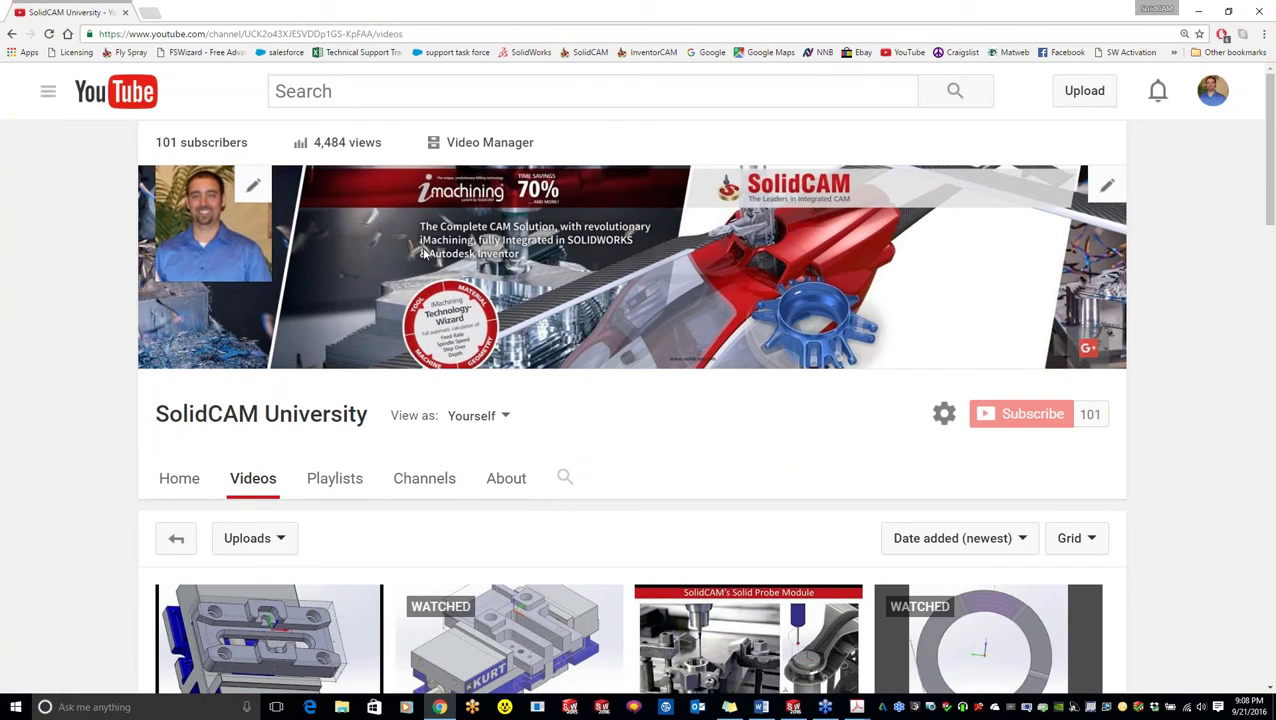